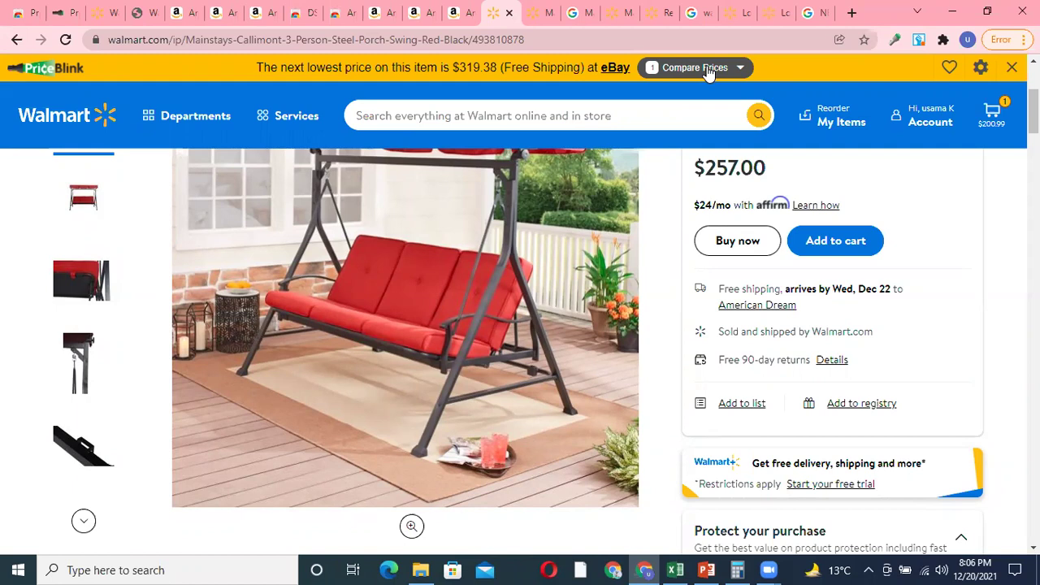
# Step: Copy the full Walmart product page URL of the Mainstays Callimont 3 Person Steel Porch Swing
pyautogui.scroll(1, 700, 455)
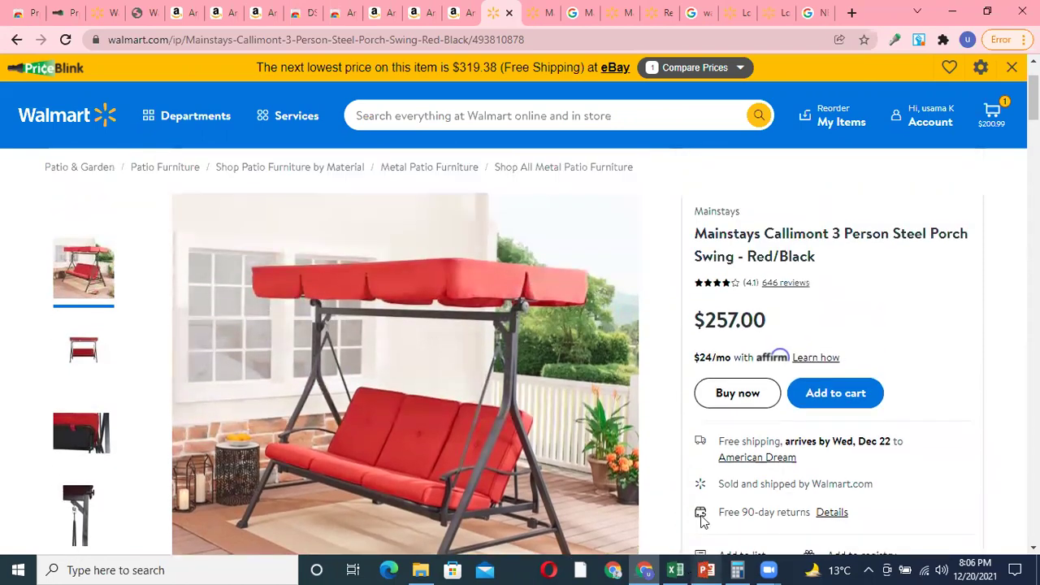
pyautogui.hotkey('alt', 'Tab')
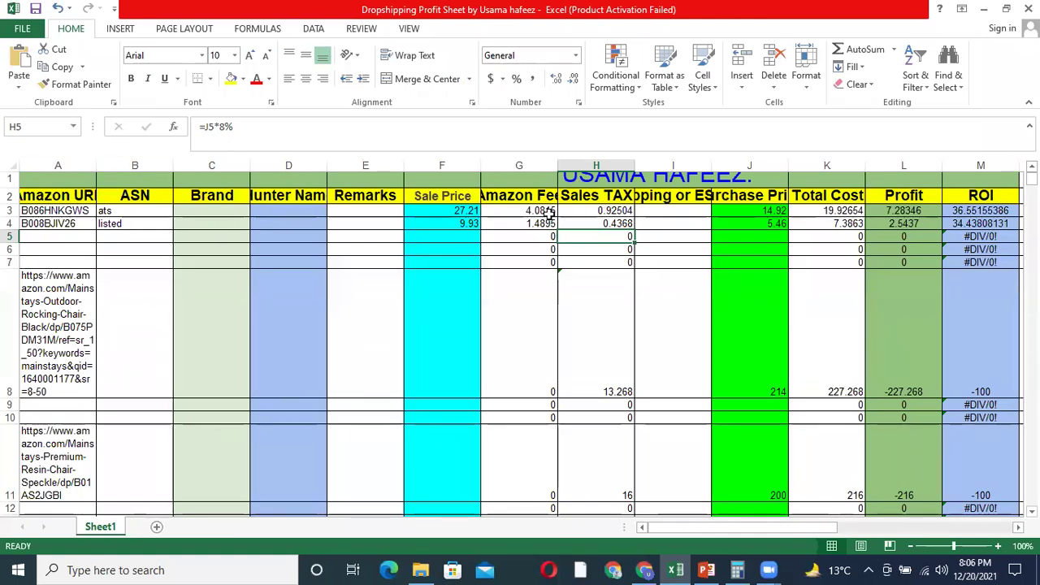
pyautogui.click(72, 197)
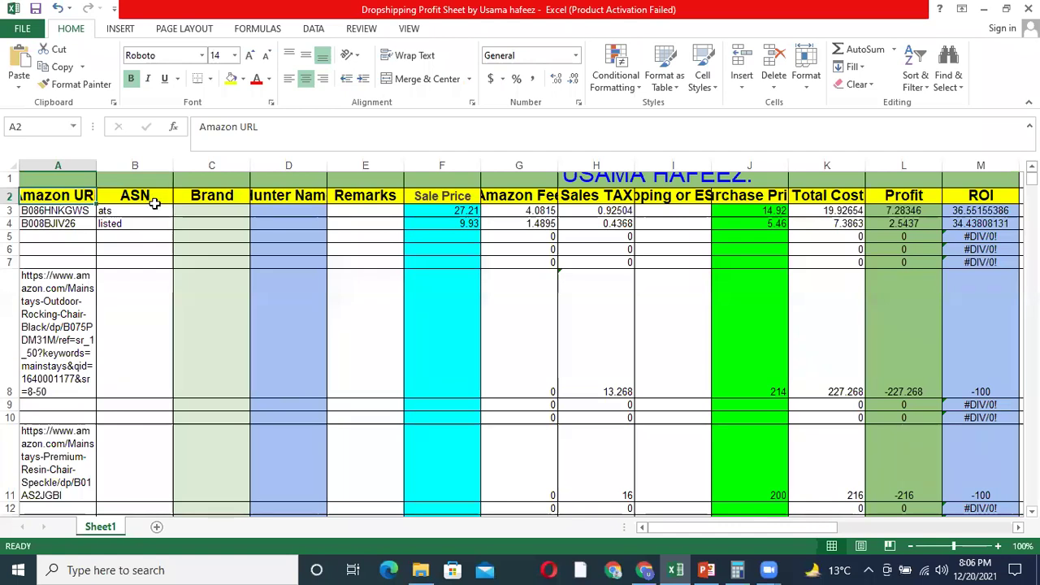
pyautogui.click(706, 569)
pyautogui.click(648, 570)
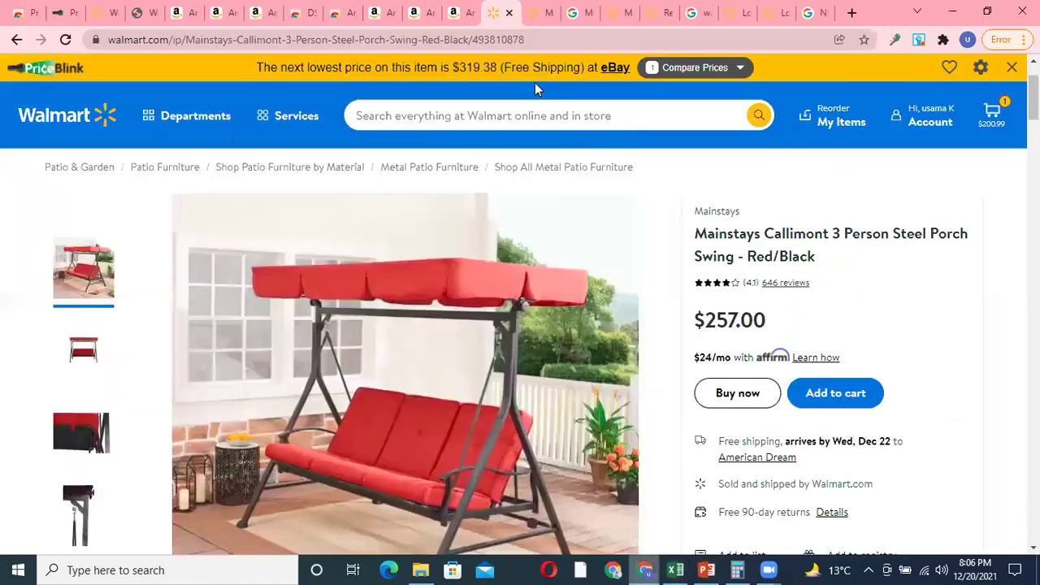
pyautogui.doubleClick(582, 41)
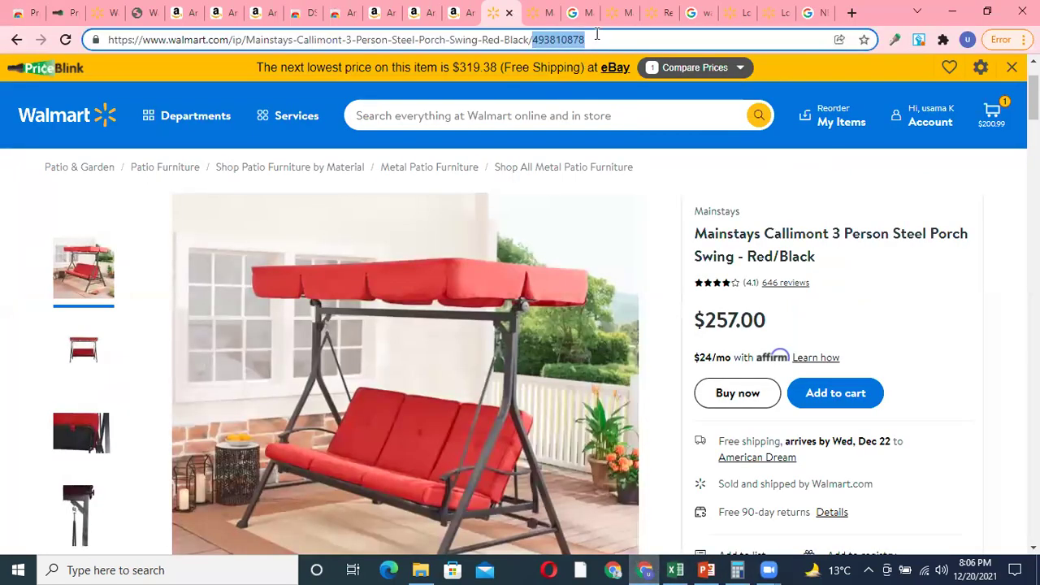
pyautogui.tripleClick(597, 36)
pyautogui.hotkey('ctrl', 'c')
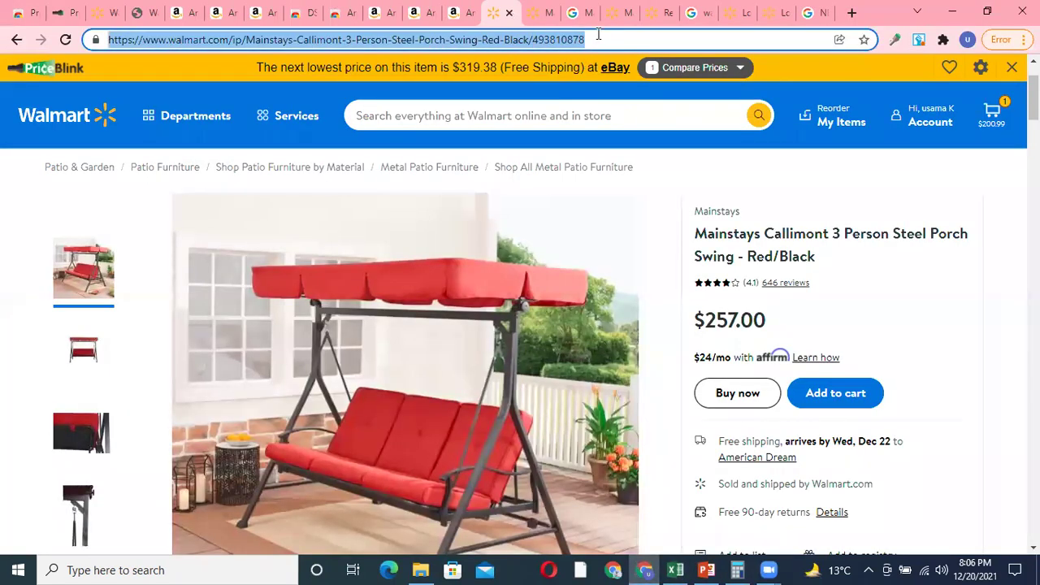
# Step: Switch to the Excel profit sheet and paste the Walmart product link into cell B8 of the ASN column
pyautogui.click(681, 569)
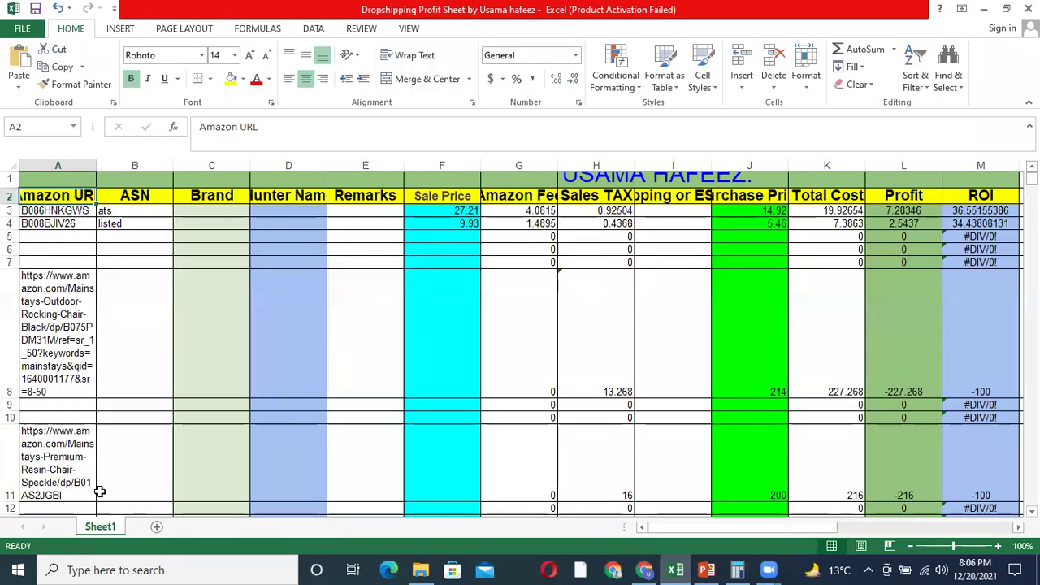
pyautogui.scroll(-2, 104, 395)
pyautogui.scroll(2, 138, 198)
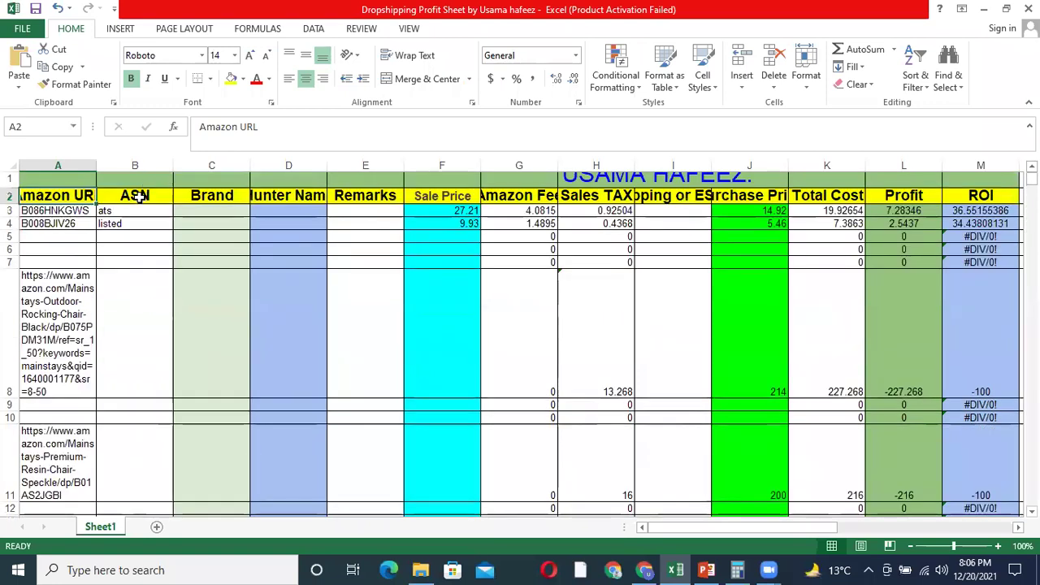
pyautogui.click(138, 197)
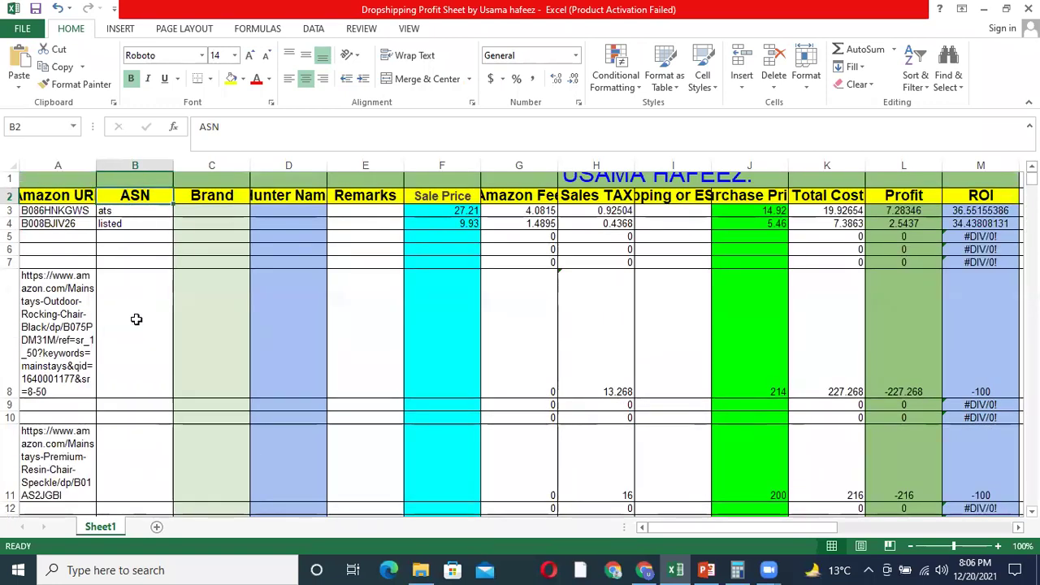
pyautogui.click(136, 319)
pyautogui.hotkey('ctrl', 'v')
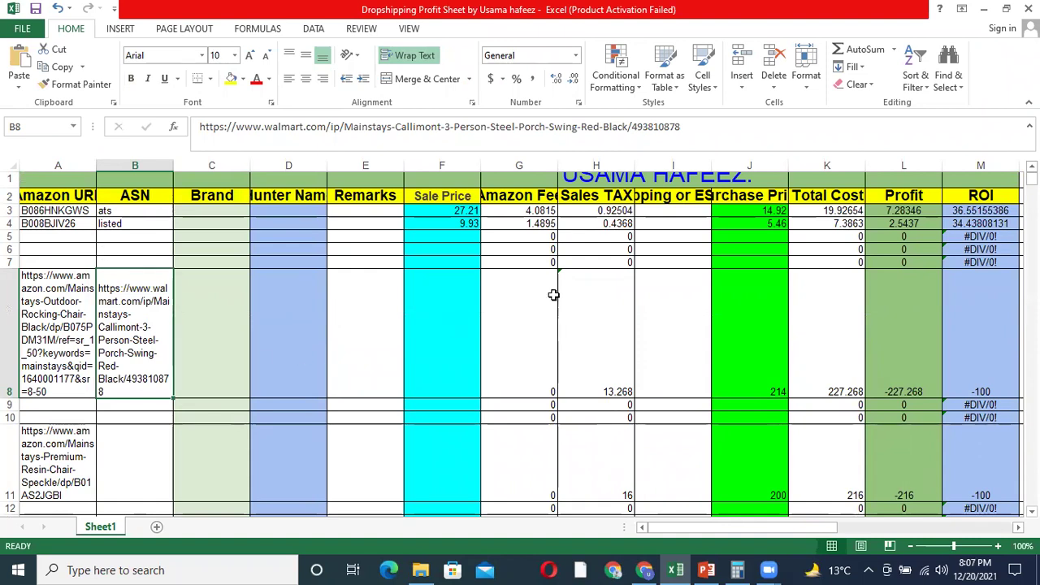
# Step: Change the Sales TAX formula in cell H7 to =J7*6.3%
pyautogui.click(615, 211)
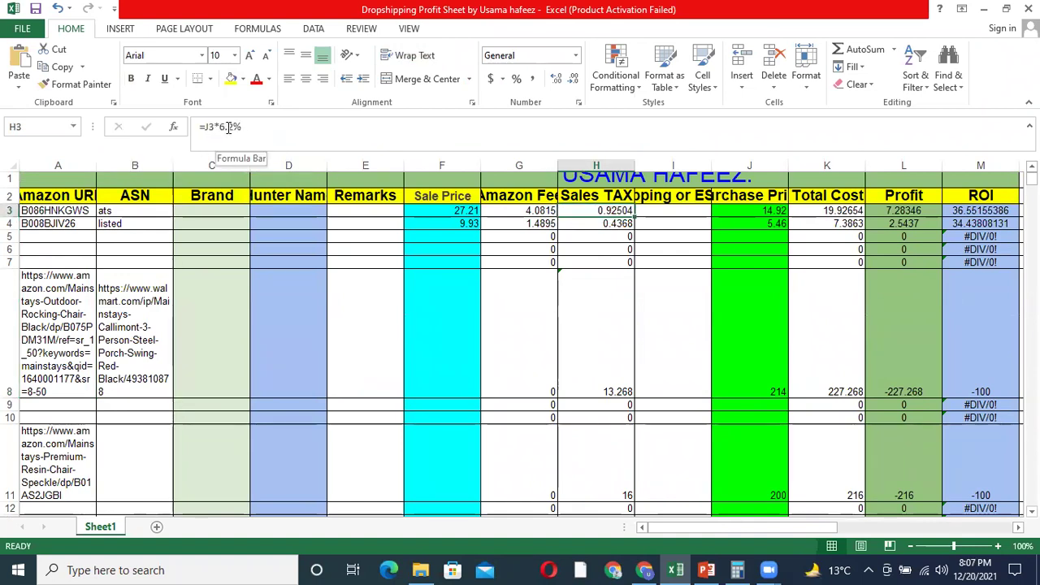
pyautogui.click(605, 262)
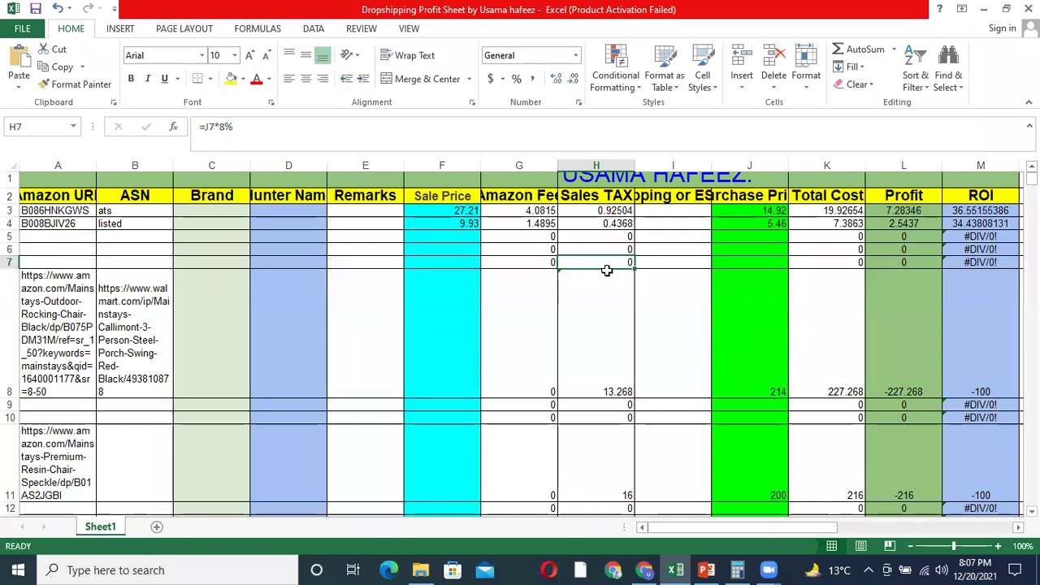
pyautogui.click(227, 126)
pyautogui.press('BackSpace')
pyautogui.write('6.3')
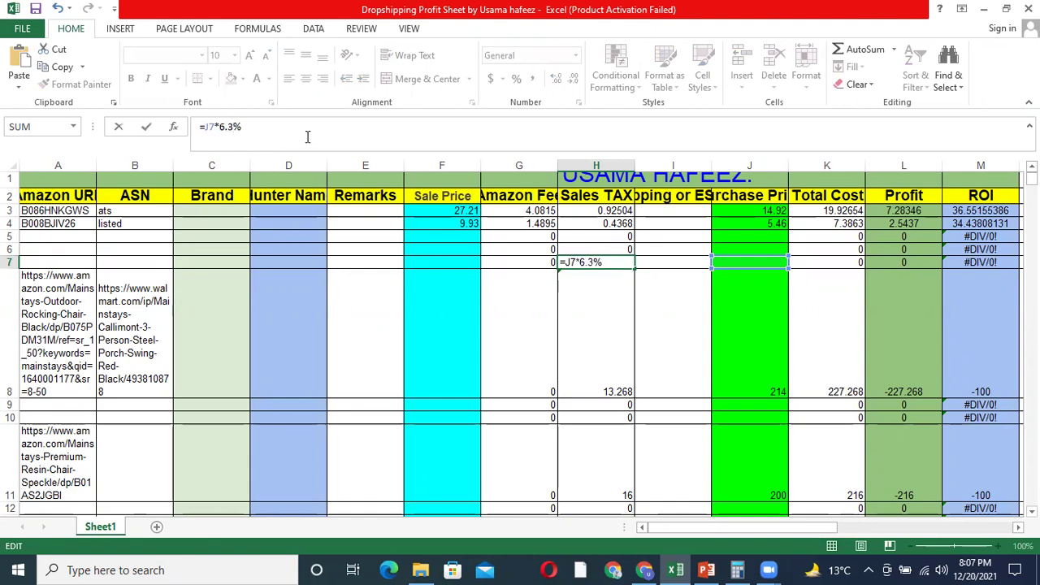
pyautogui.click(589, 308)
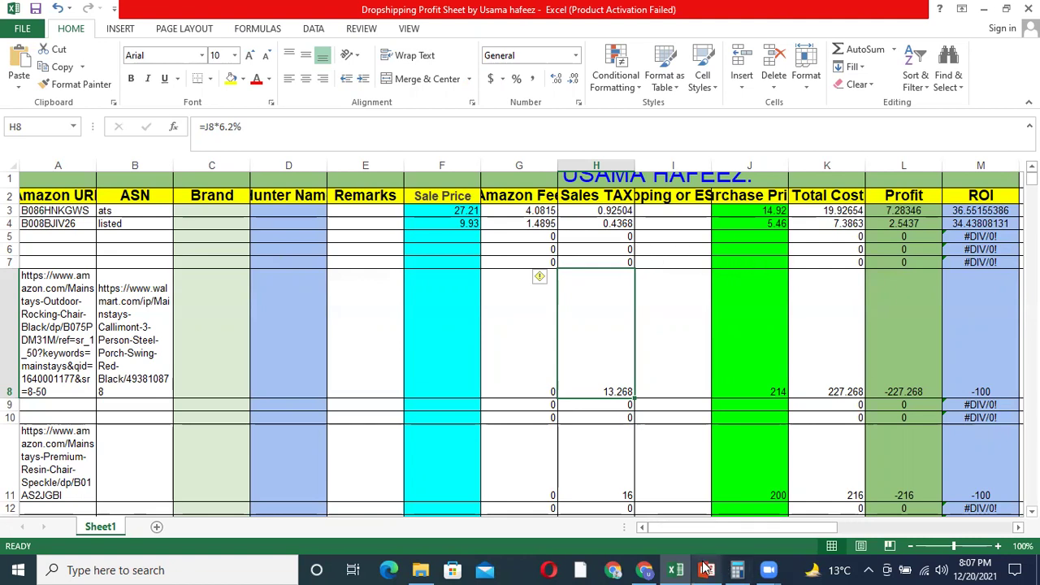
# Step: Enter a purchase price of 257 and a sale price of 324 in row 7, and check the Sales TAX formulas in H7 and H8
pyautogui.click(761, 261)
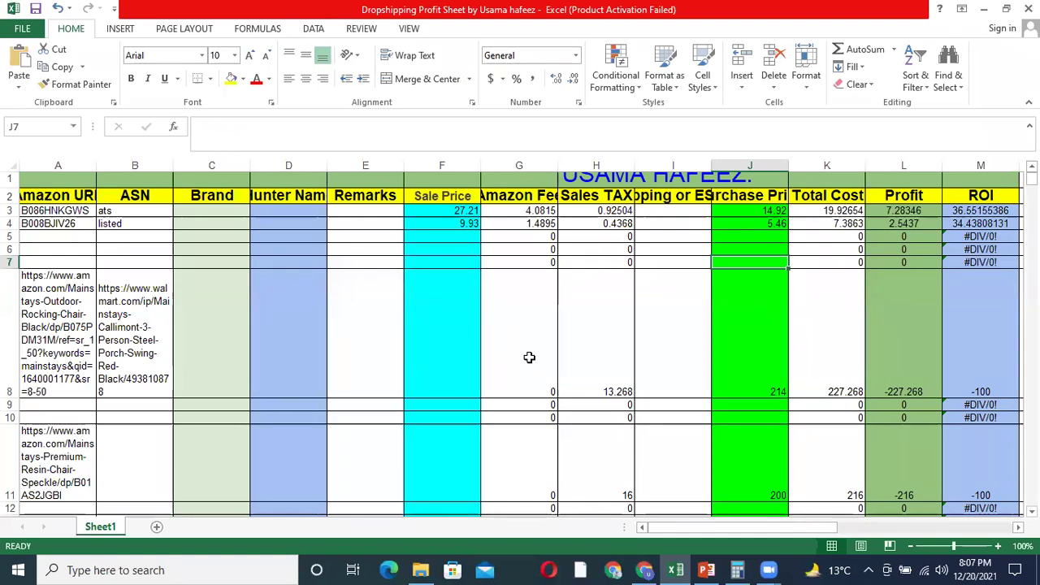
pyautogui.write('257')
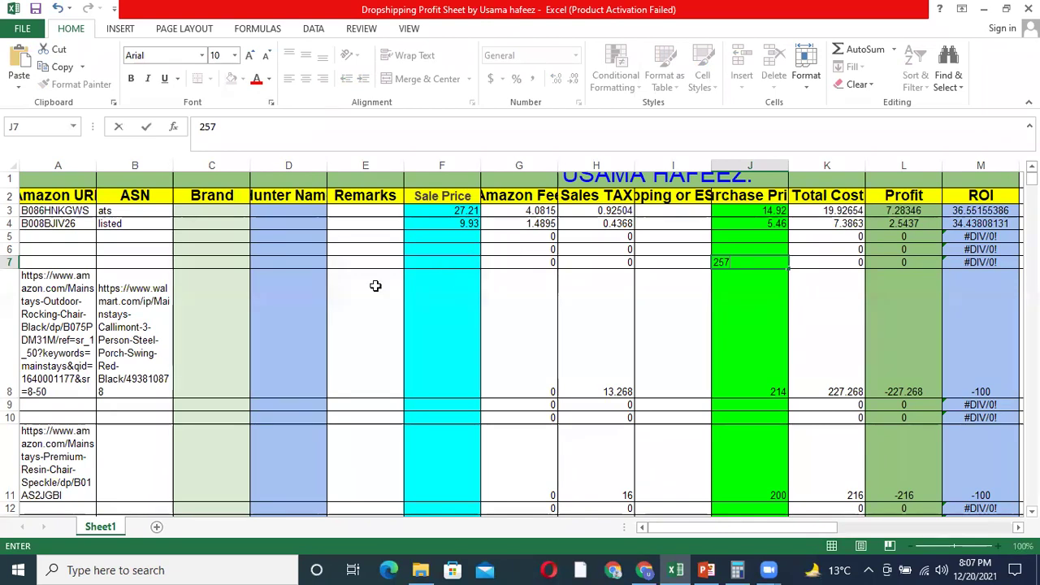
pyautogui.click(442, 262)
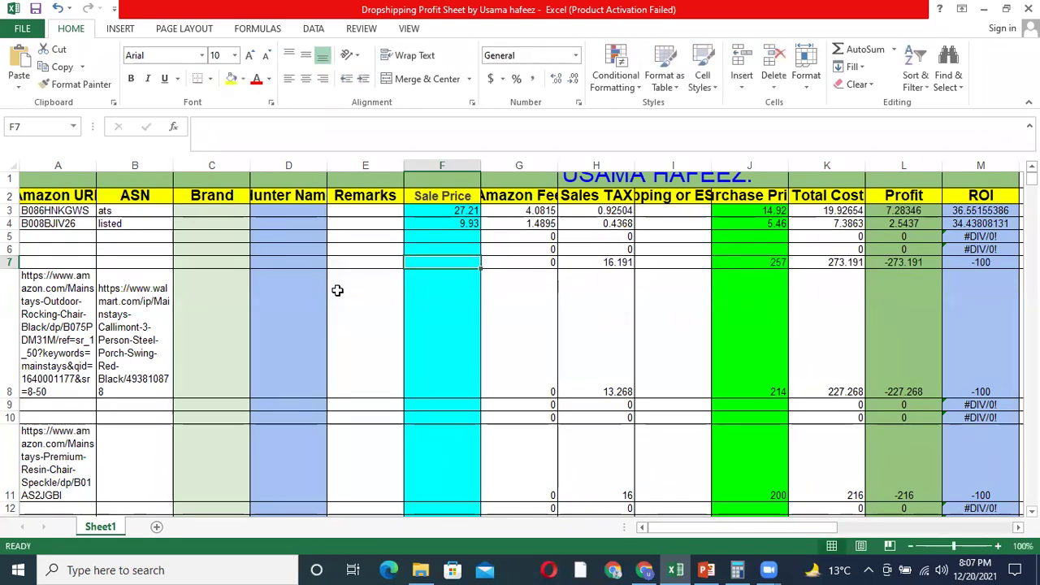
pyautogui.write('324')
pyautogui.press('Return')
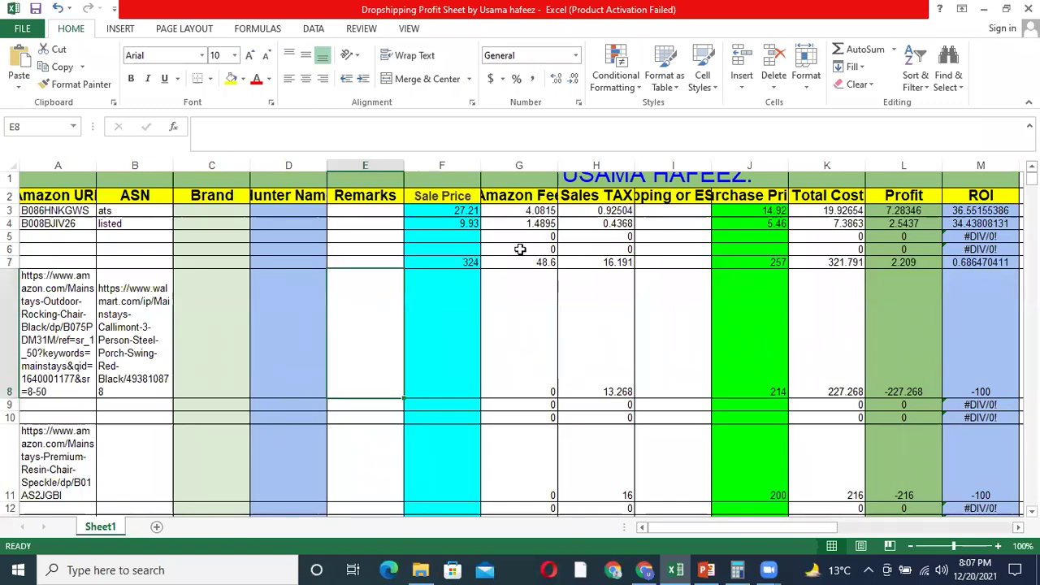
pyautogui.click(613, 267)
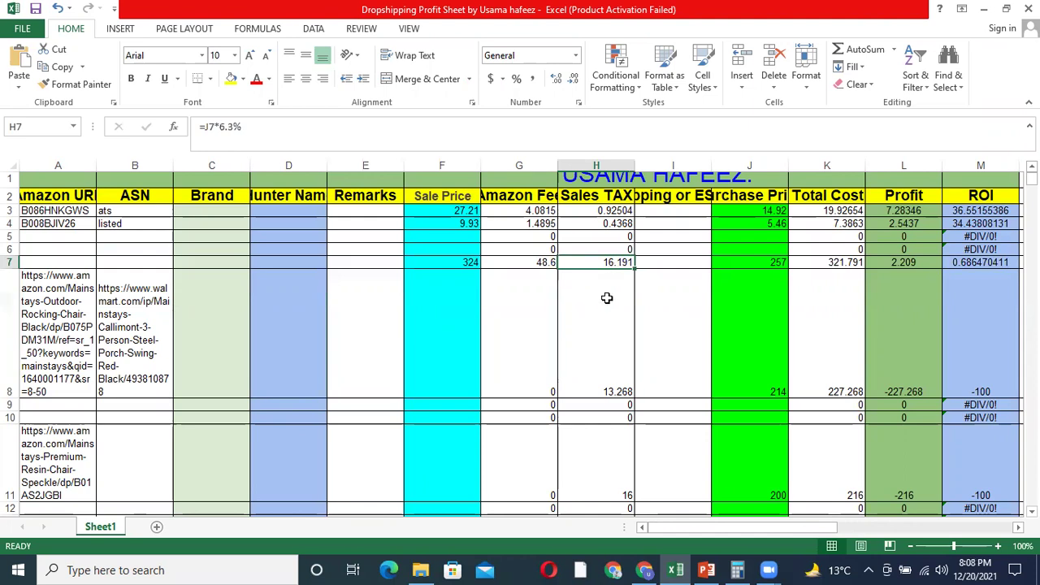
pyautogui.click(606, 298)
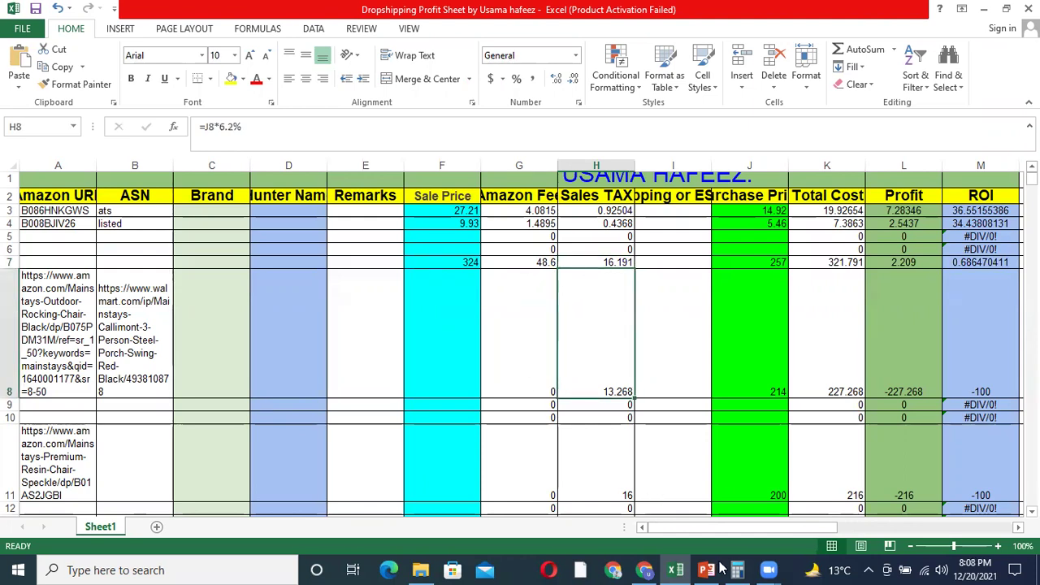
# Step: Switch to the Walmart page in Chrome and add the Mainstays Callimont porch swing to the cart
pyautogui.moveTo(646, 571)
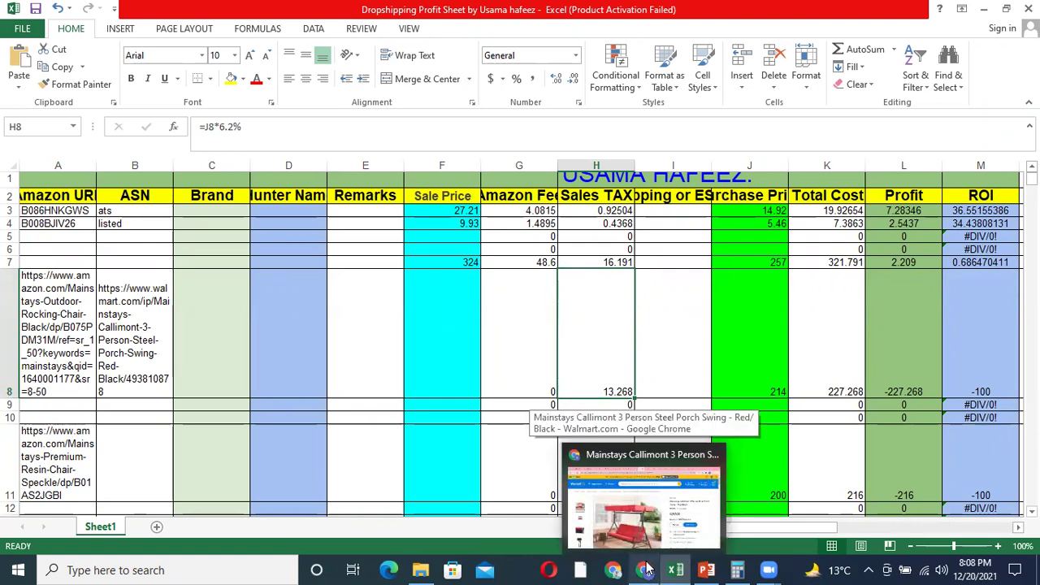
pyautogui.click(646, 570)
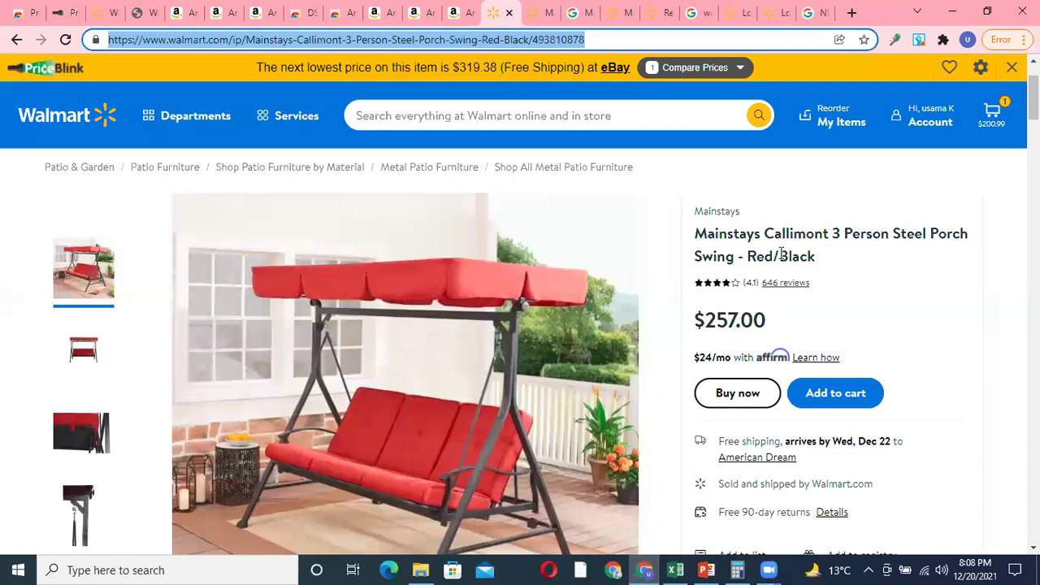
pyautogui.click(836, 392)
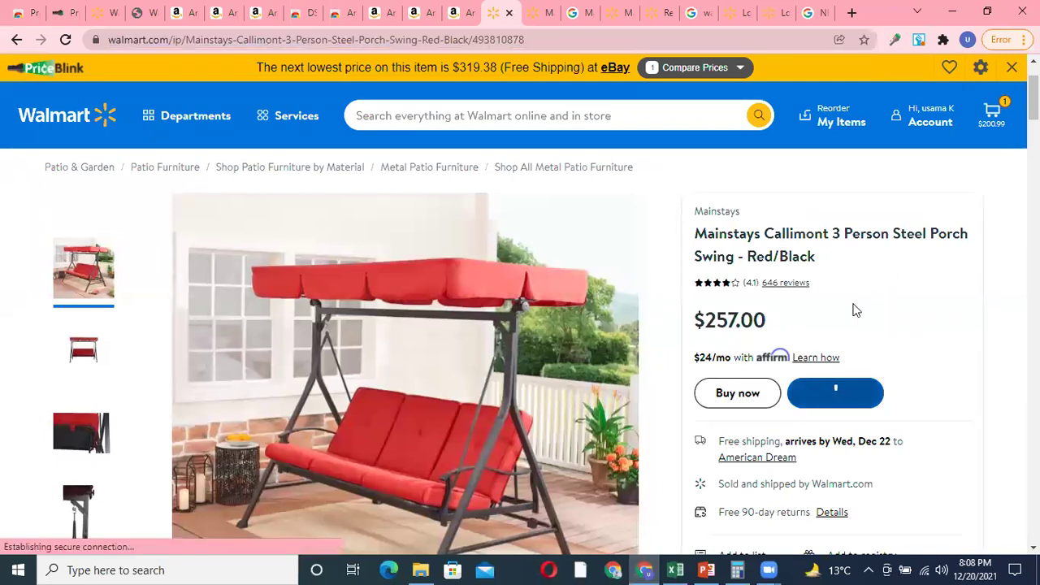
pyautogui.scroll(-4, 818, 325)
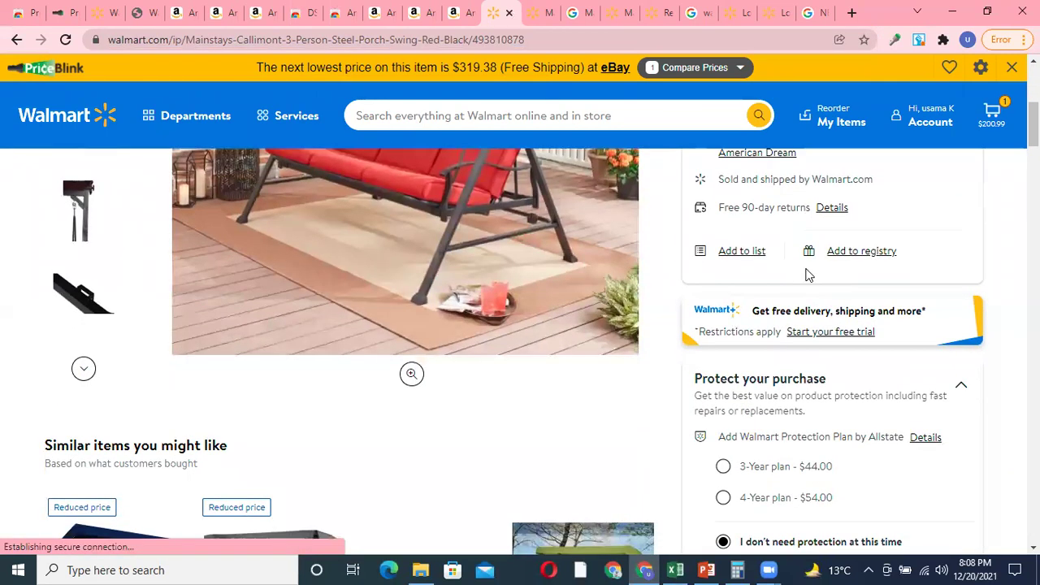
pyautogui.scroll(5, 807, 275)
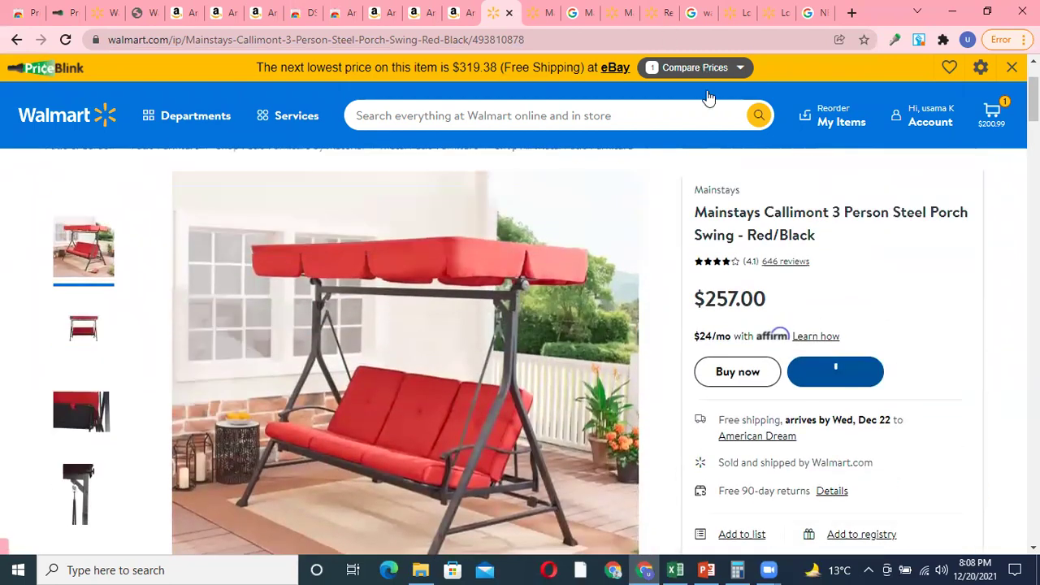
pyautogui.moveTo(698, 70)
pyautogui.scroll(-3, 813, 264)
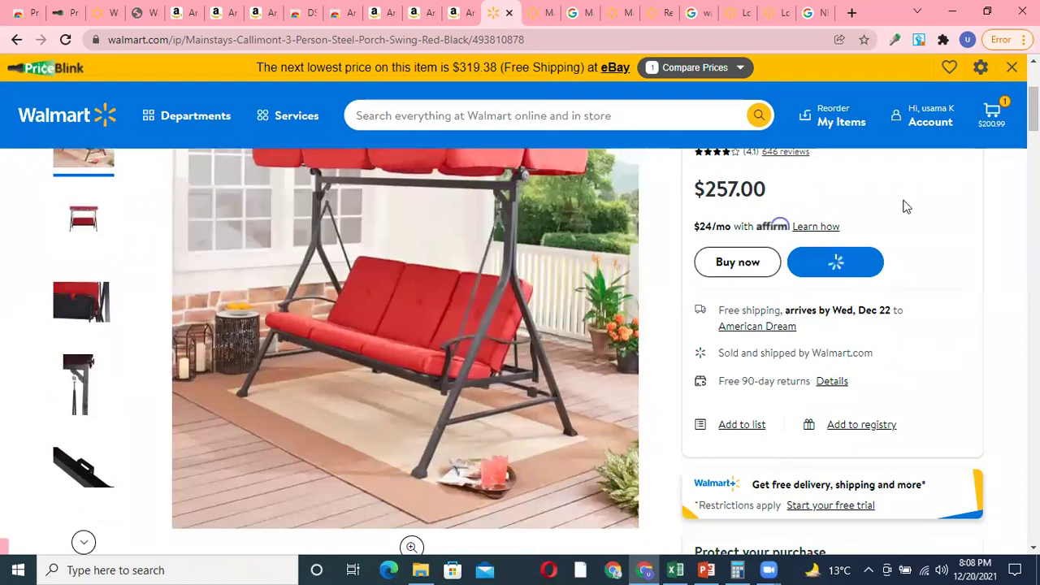
pyautogui.scroll(-2, 870, 456)
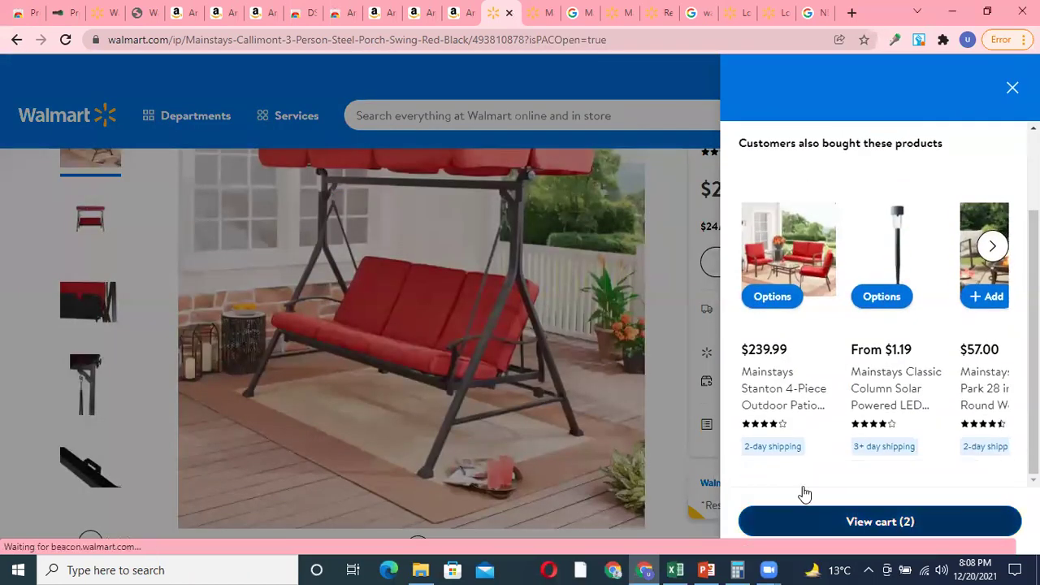
# Step: View the cart and remove the 6 Piece Red Patio Garden Set from it
pyautogui.click(805, 521)
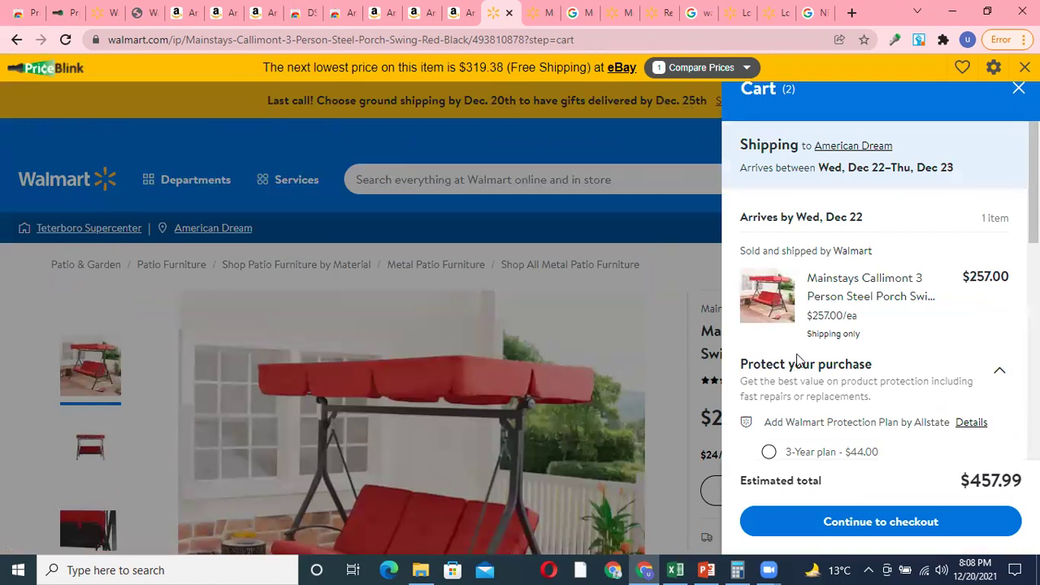
pyautogui.scroll(-5, 805, 350)
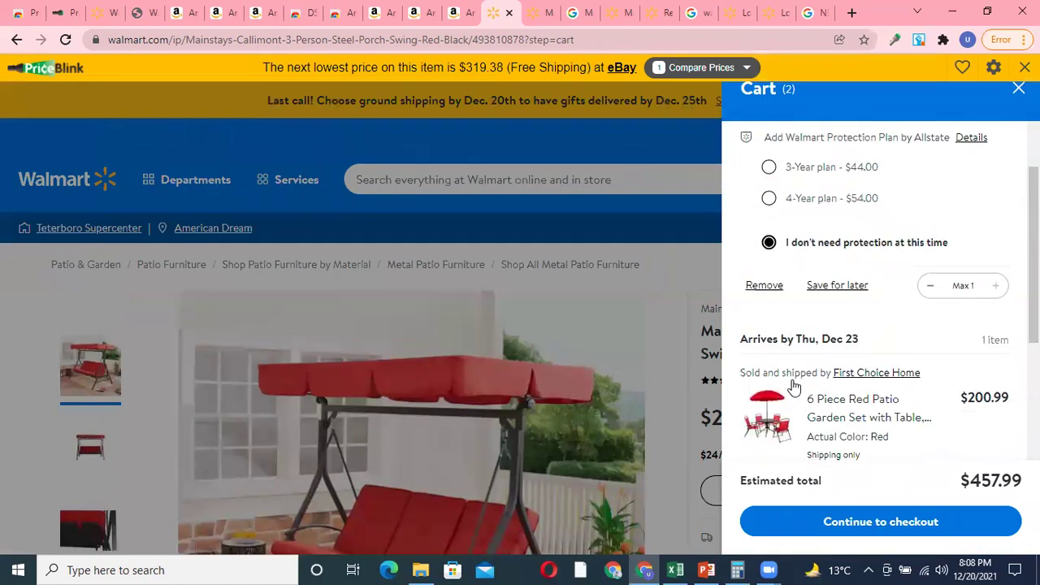
pyautogui.scroll(-4, 781, 390)
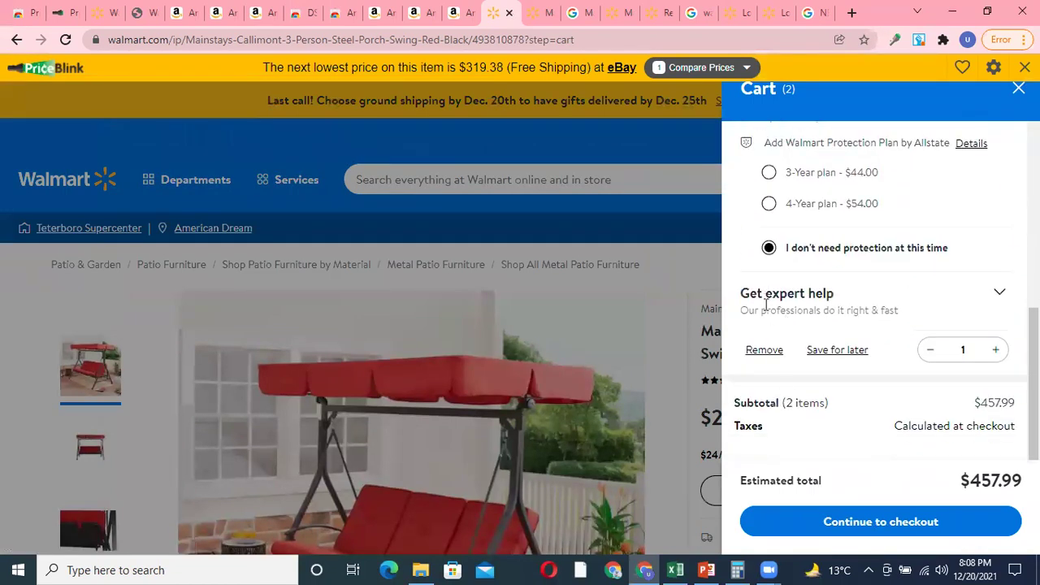
pyautogui.click(768, 359)
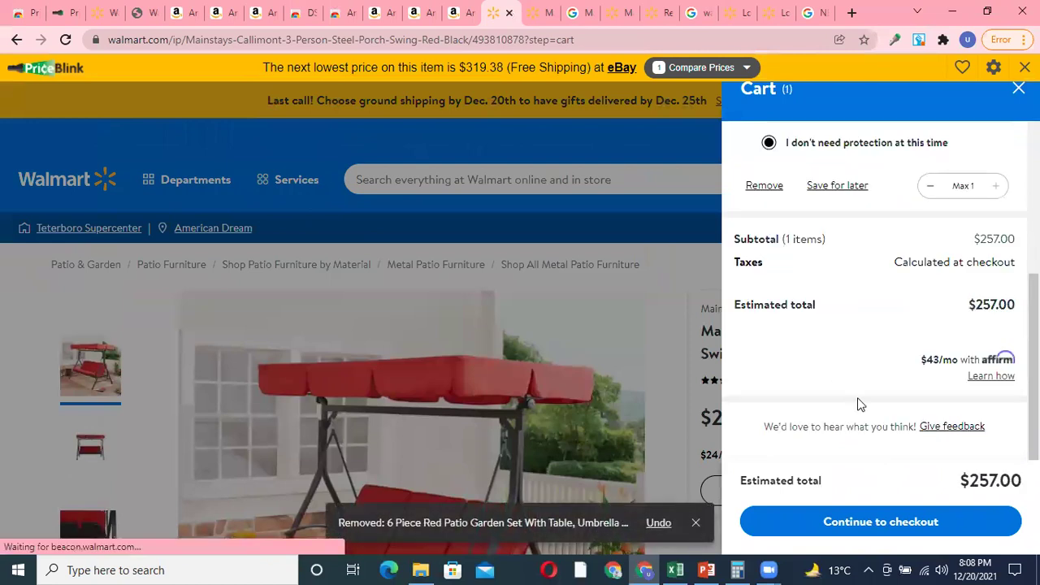
# Step: Continue to checkout with the porch swing, and switch back to the profit sheet in Excel
pyautogui.click(878, 527)
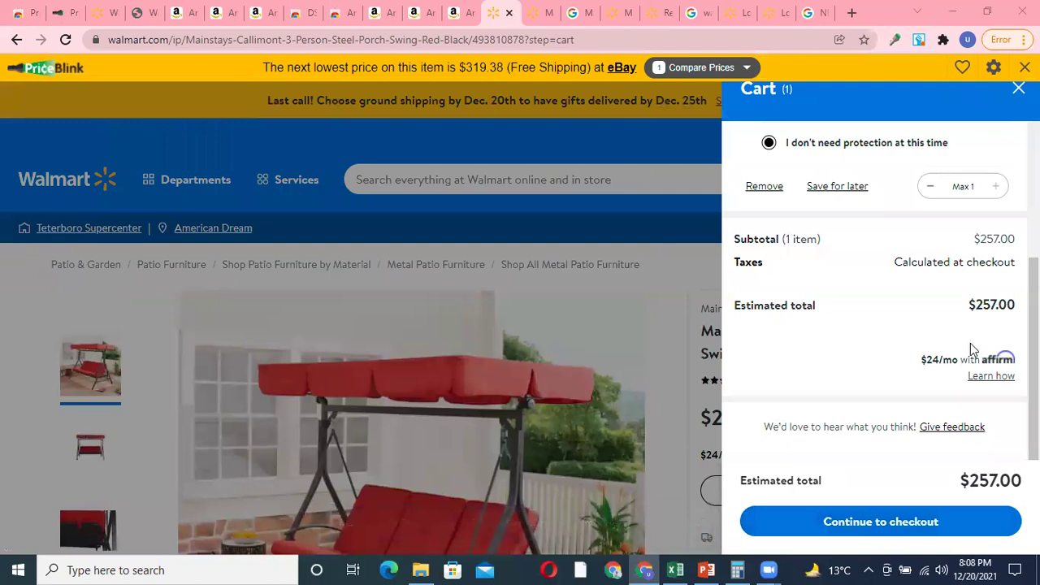
pyautogui.click(840, 527)
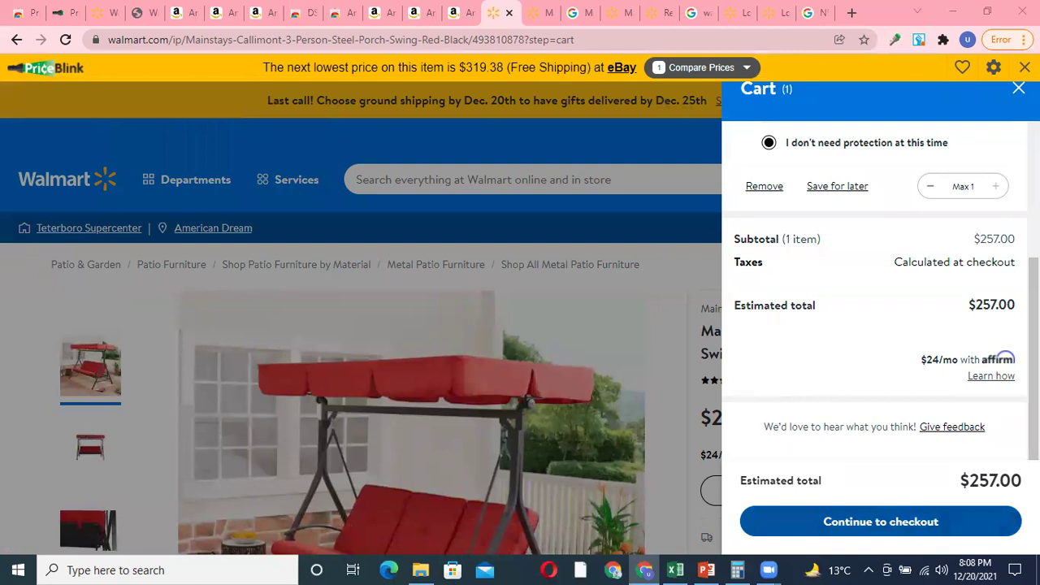
pyautogui.click(885, 525)
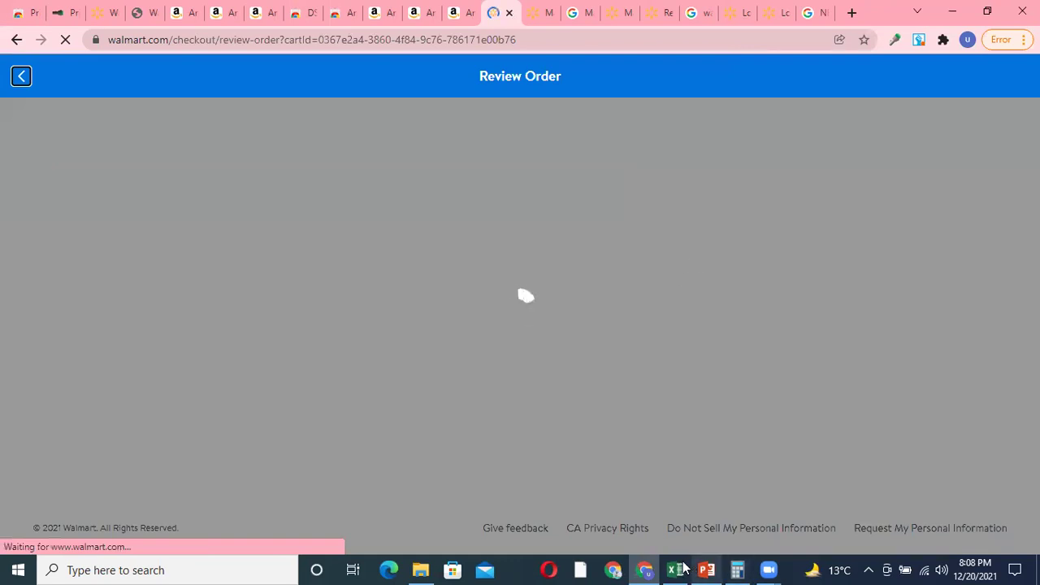
pyautogui.click(670, 566)
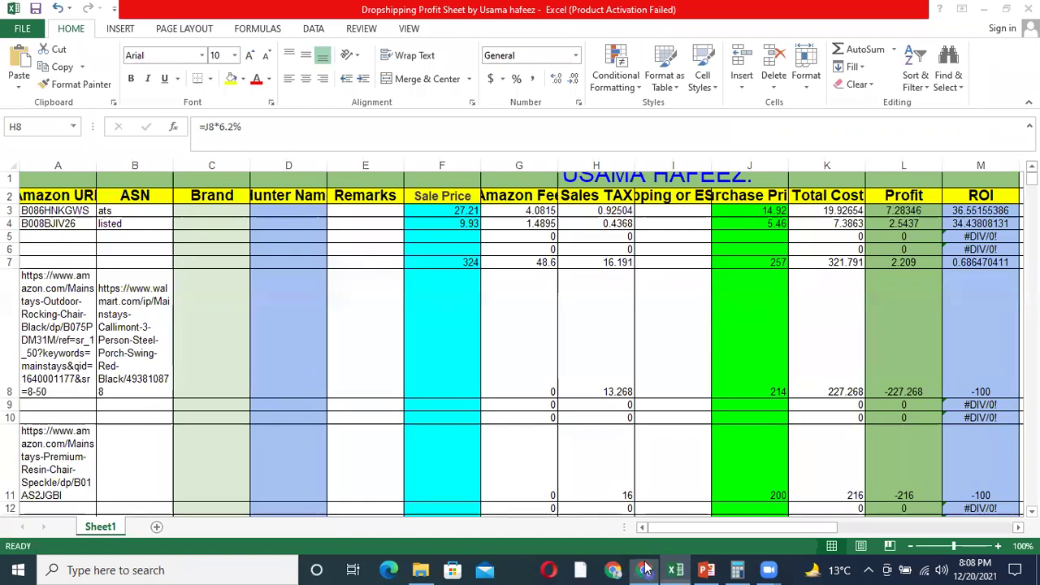
# Step: Switch to the Walmart order review in Chrome, check the estimated taxes for the porch swing, and return to the profit sheet in Excel
pyautogui.moveTo(646, 569)
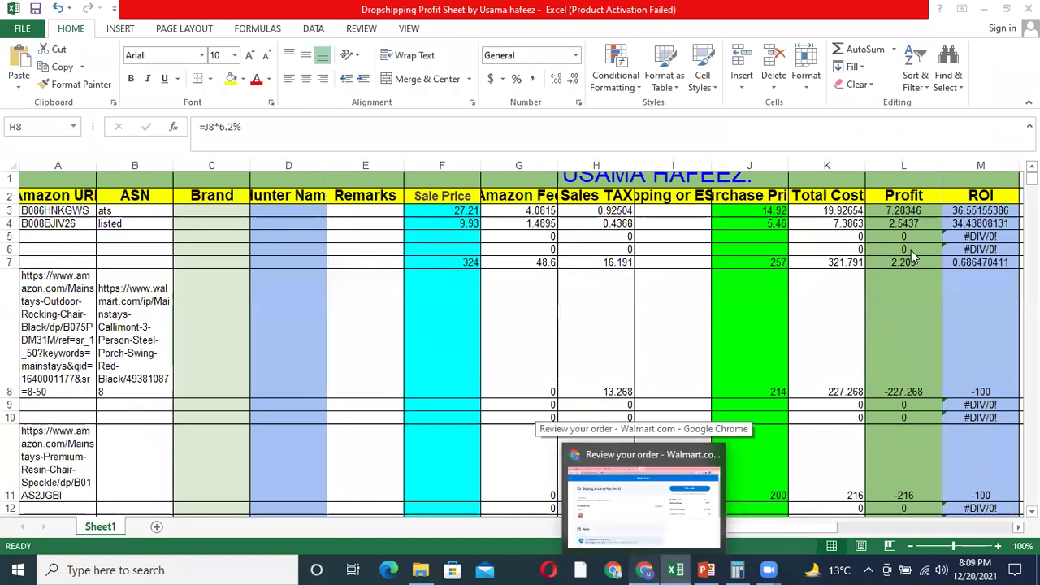
pyautogui.click(662, 488)
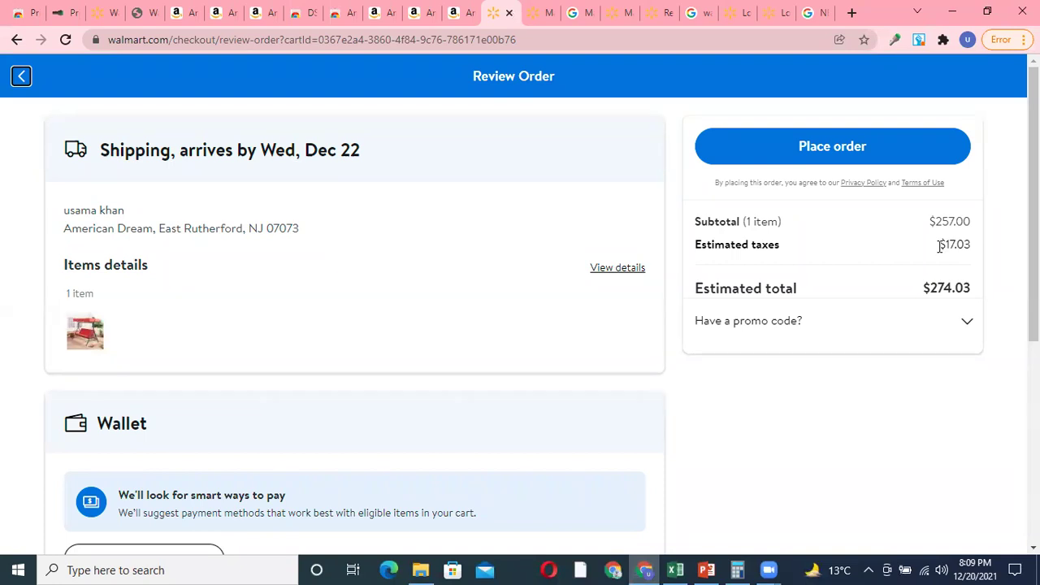
pyautogui.moveTo(969, 246); pyautogui.dragTo(940, 247)
pyautogui.click(949, 250)
pyautogui.click(683, 568)
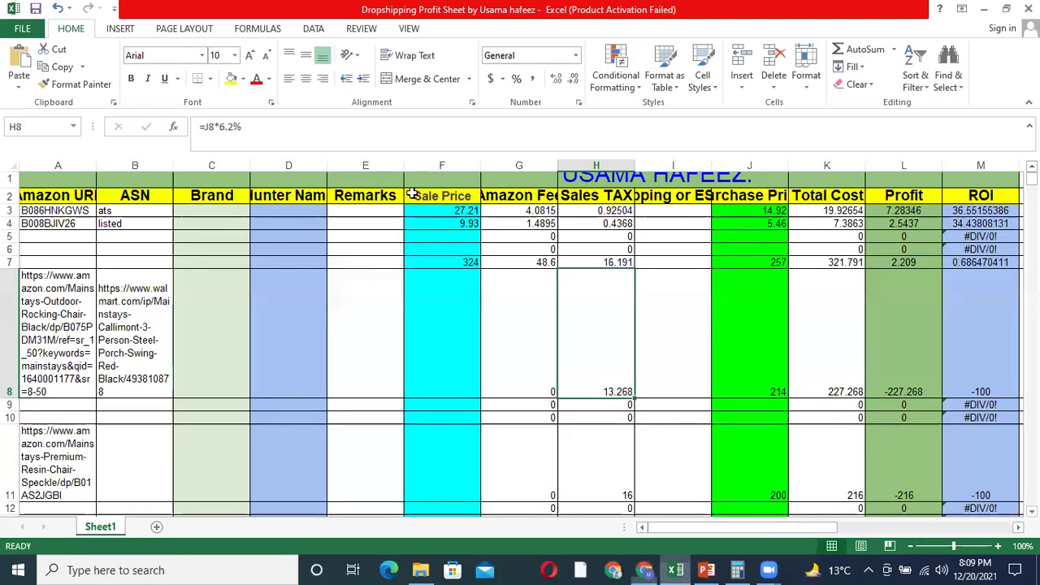
# Step: Change the tax rate in the row 7 Sales TAX formula to 6.5%
pyautogui.click(606, 261)
pyautogui.click(232, 127)
pyautogui.press('BackSpace')
pyautogui.write('5')
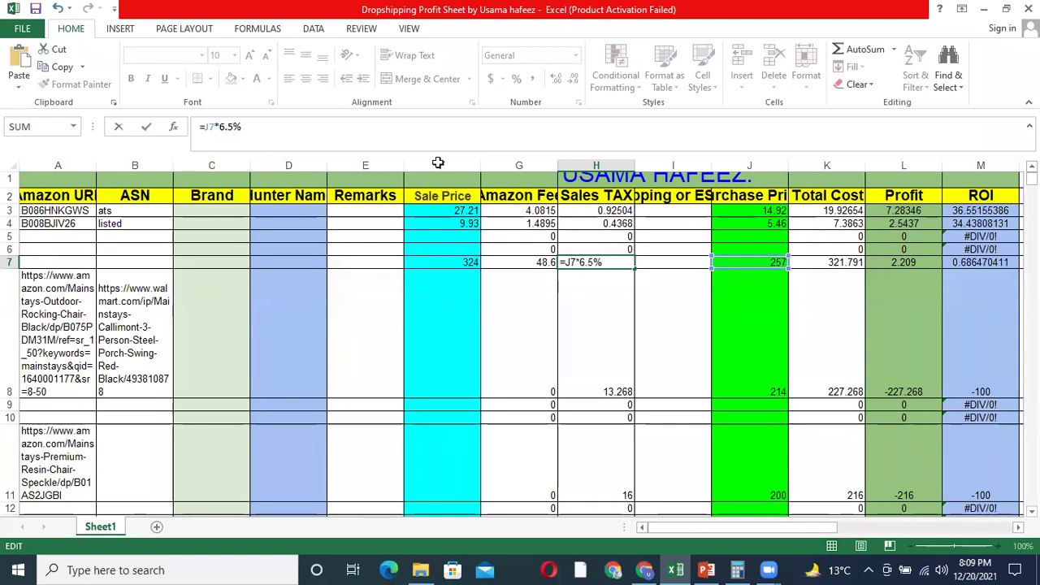
pyautogui.click(416, 290)
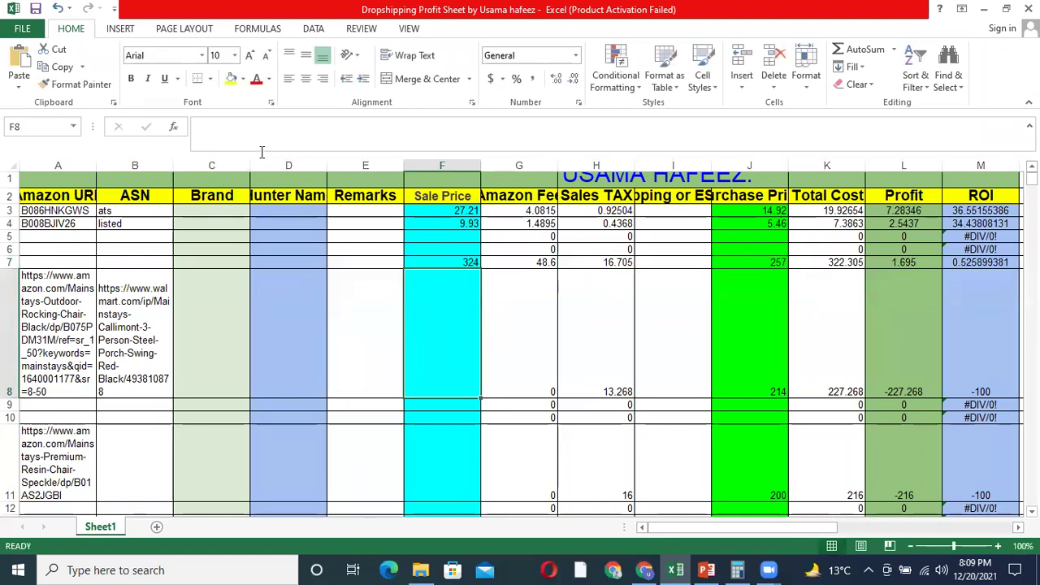
# Step: Raise the Sales TAX rate in H7 to 6.6% so the formula reads =J7*6.6%
pyautogui.click(609, 263)
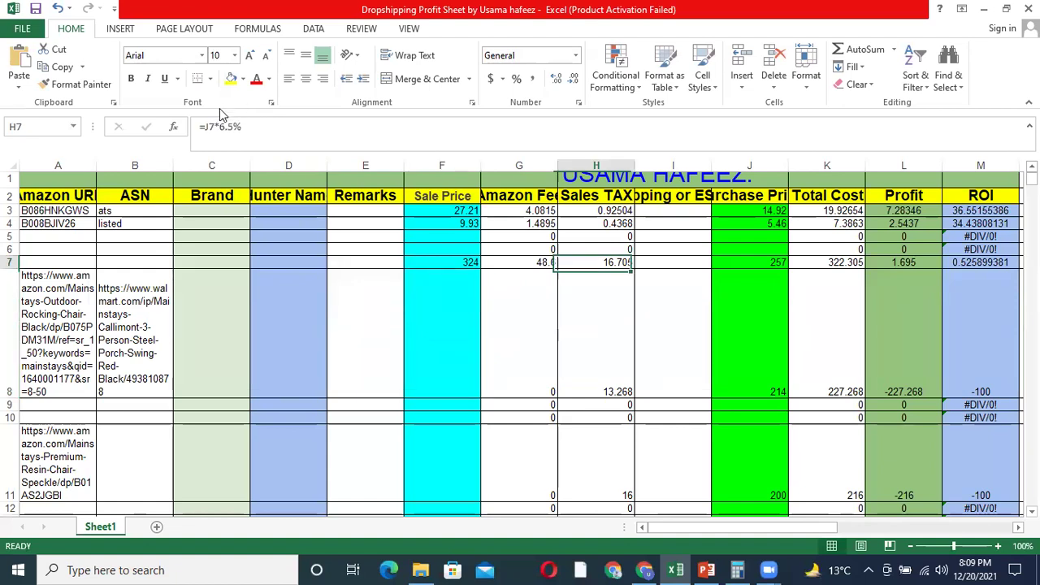
pyautogui.click(254, 145)
pyautogui.press('BackSpace')
pyautogui.press('BackSpace')
pyautogui.write('6%')
pyautogui.click(417, 267)
pyautogui.click(597, 264)
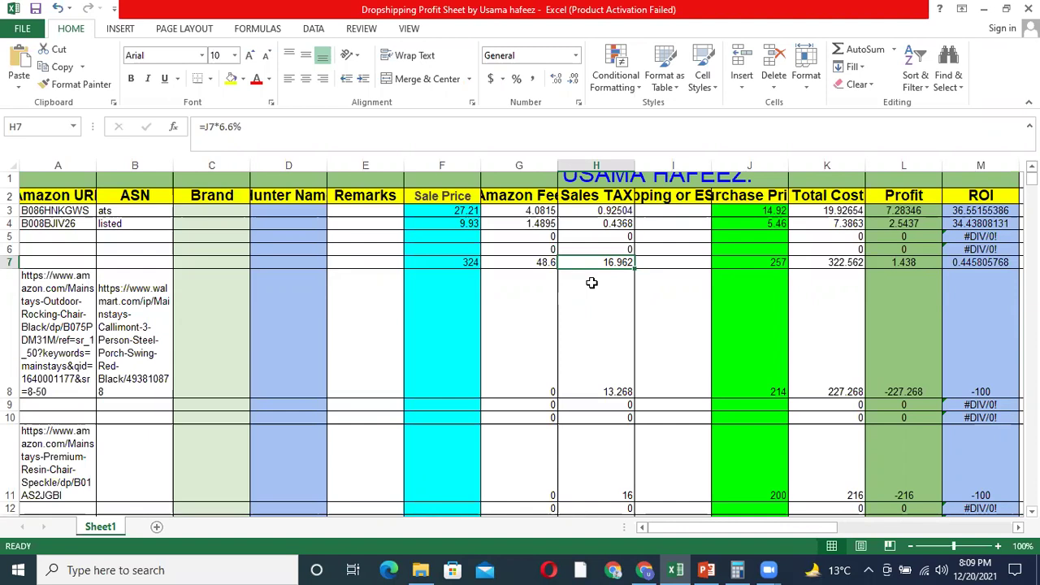
# Step: Compare H7 with Walmart's estimated taxes in Chrome, and back in Excel inspect the Amazon fee, sales tax, profit and ROI formulas in row 7
pyautogui.click(638, 566)
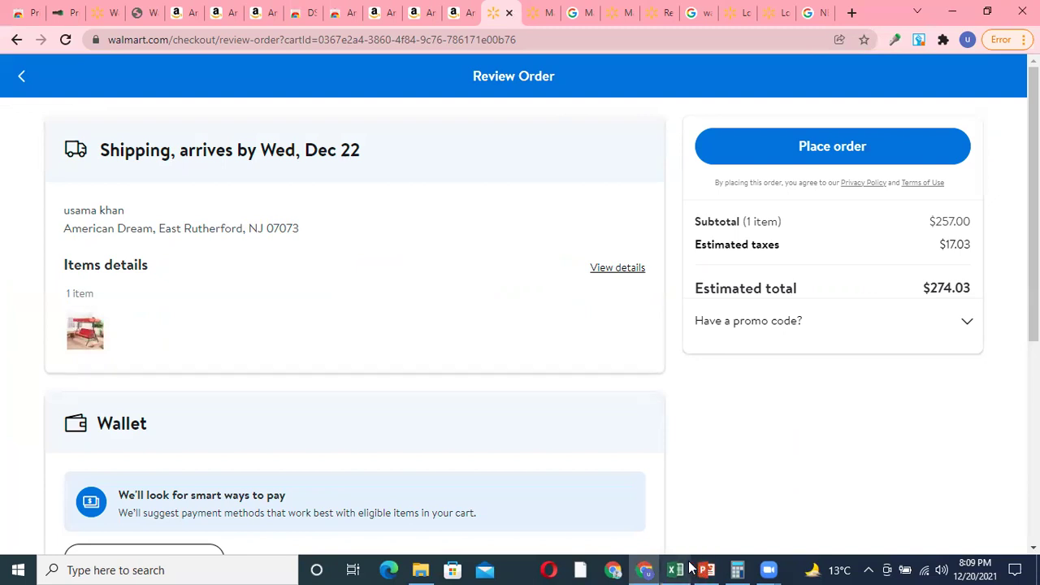
pyautogui.hotkey('alt', 'Tab')
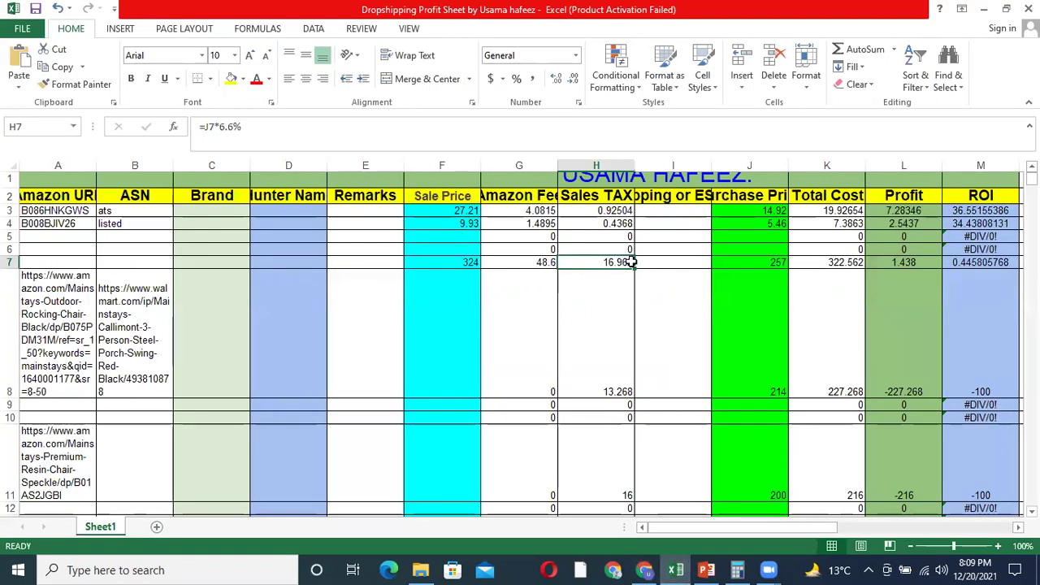
pyautogui.click(538, 263)
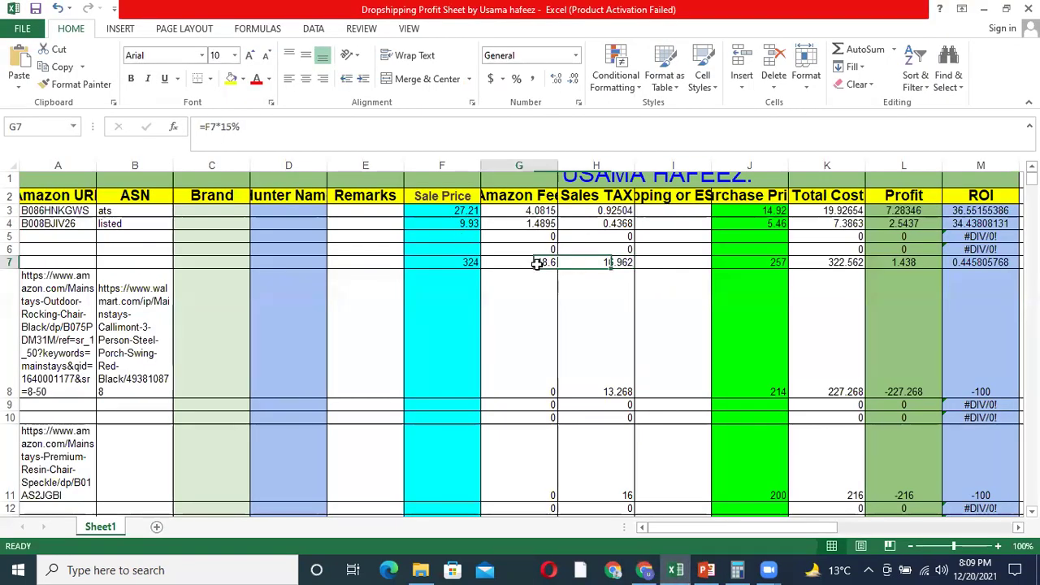
pyautogui.click(610, 262)
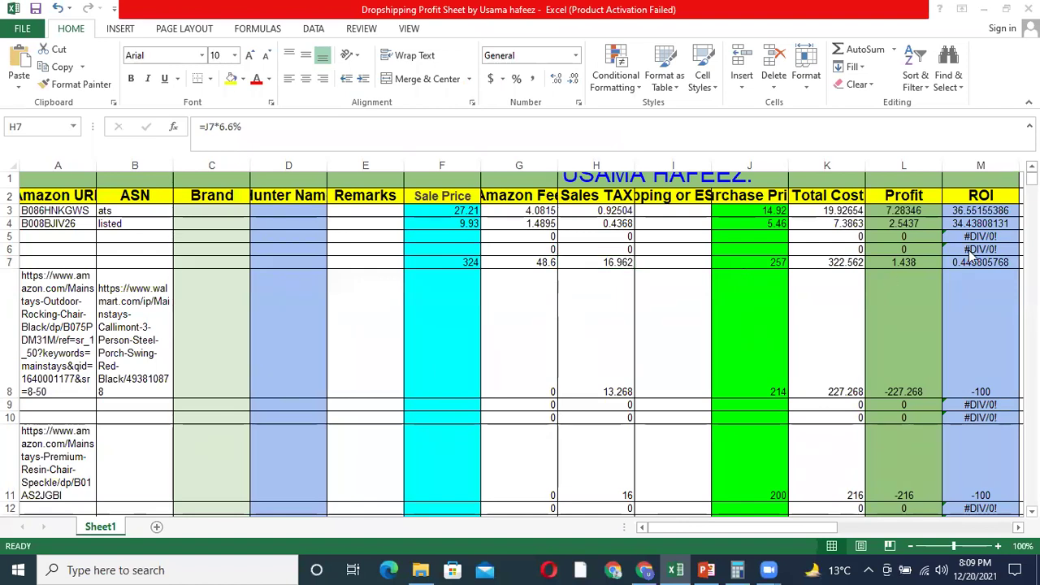
pyautogui.click(911, 264)
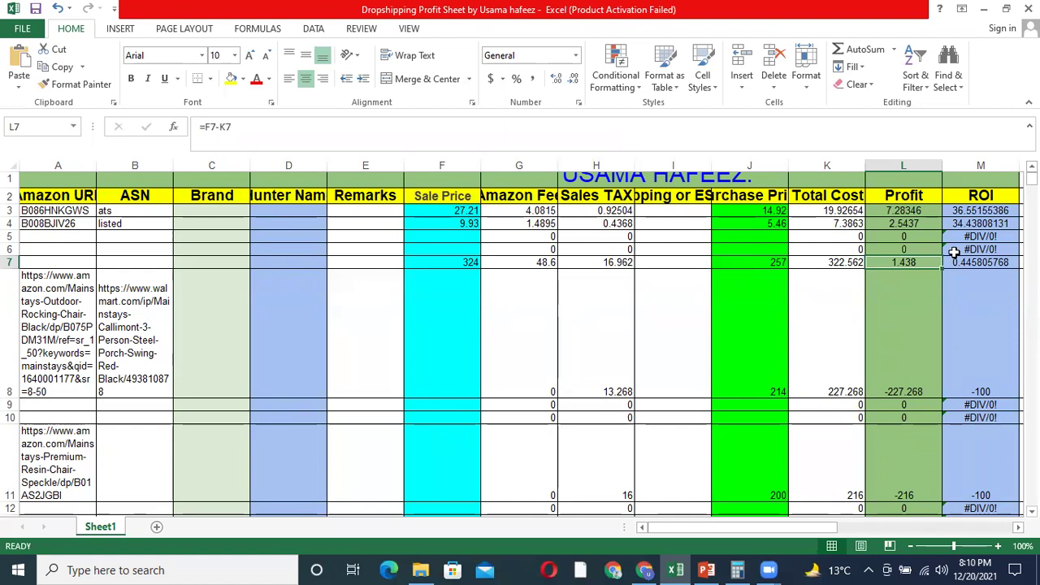
pyautogui.click(980, 258)
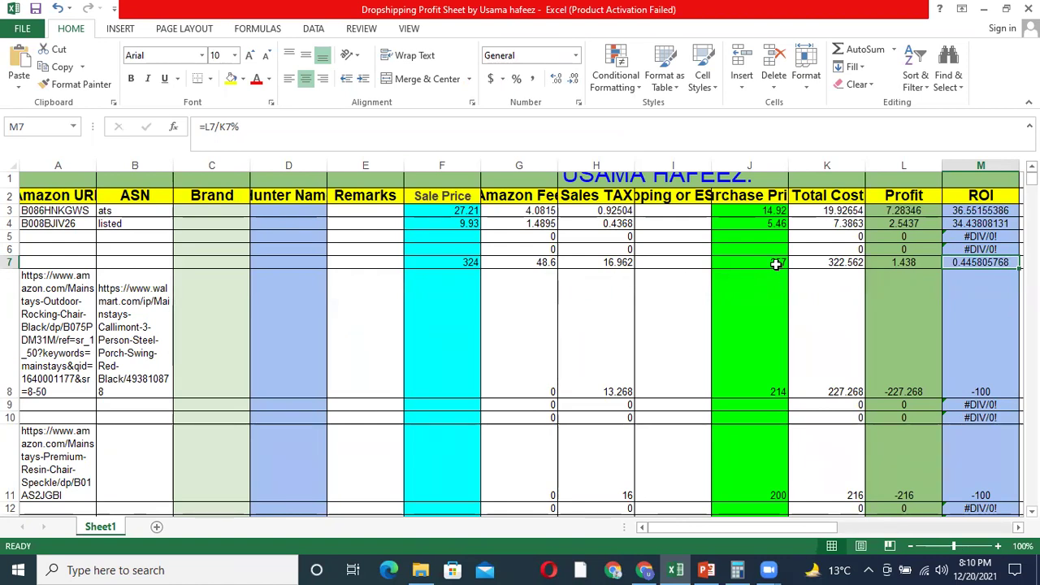
# Step: Clear the Sales TAX formula from H7 to calculate the profit without tax
pyautogui.click(624, 262)
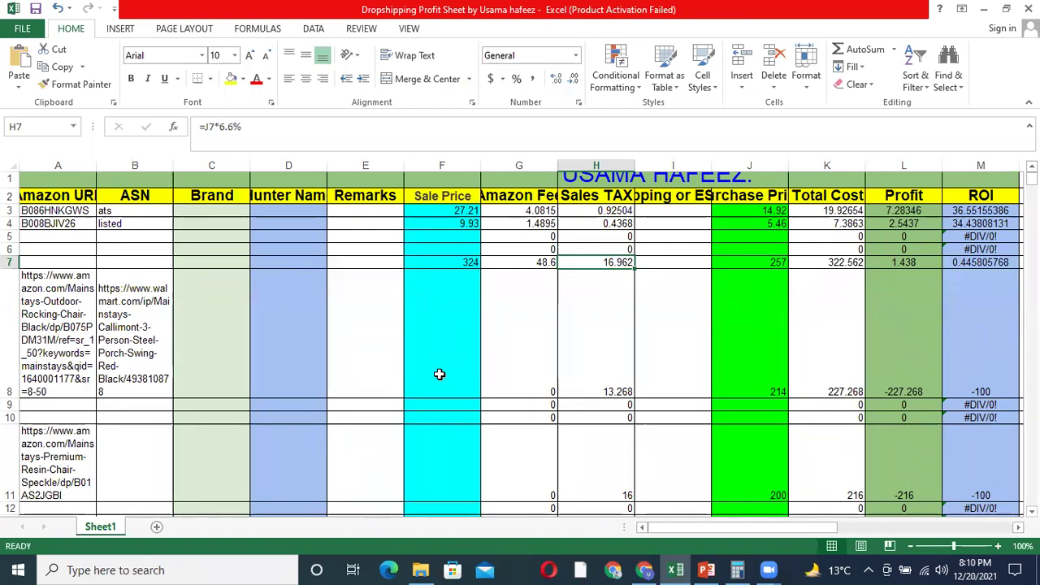
pyautogui.doubleClick(624, 262)
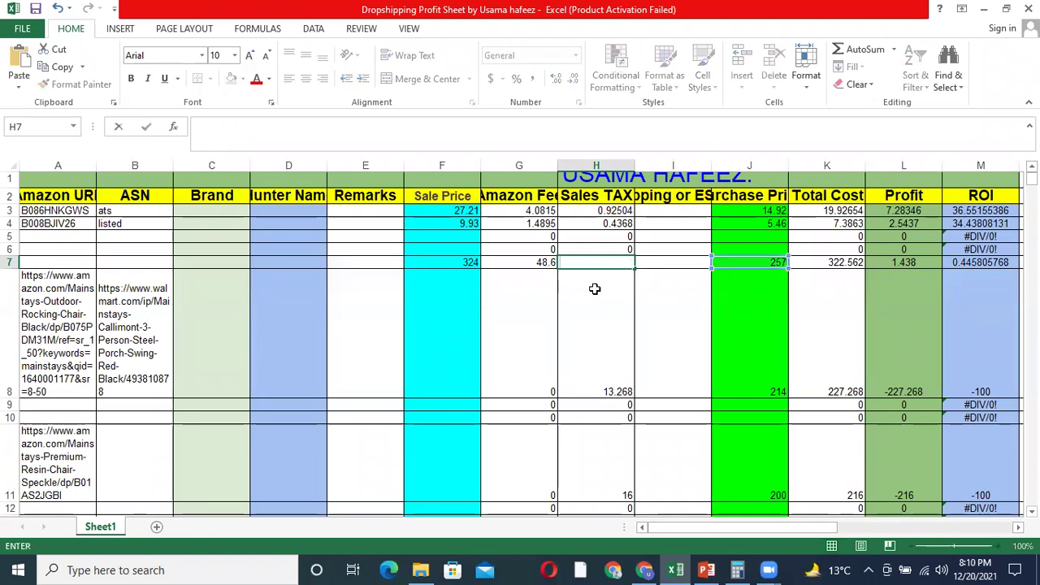
pyautogui.press('Return')
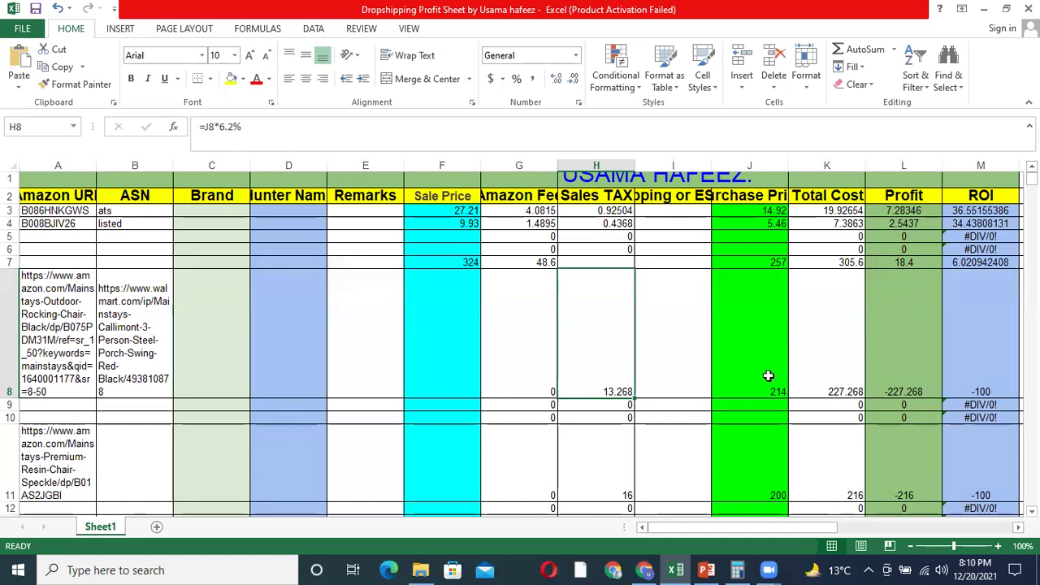
# Step: Switch to the Walmart order review in Chrome and highlight the porch swing's subtotal
pyautogui.click(647, 570)
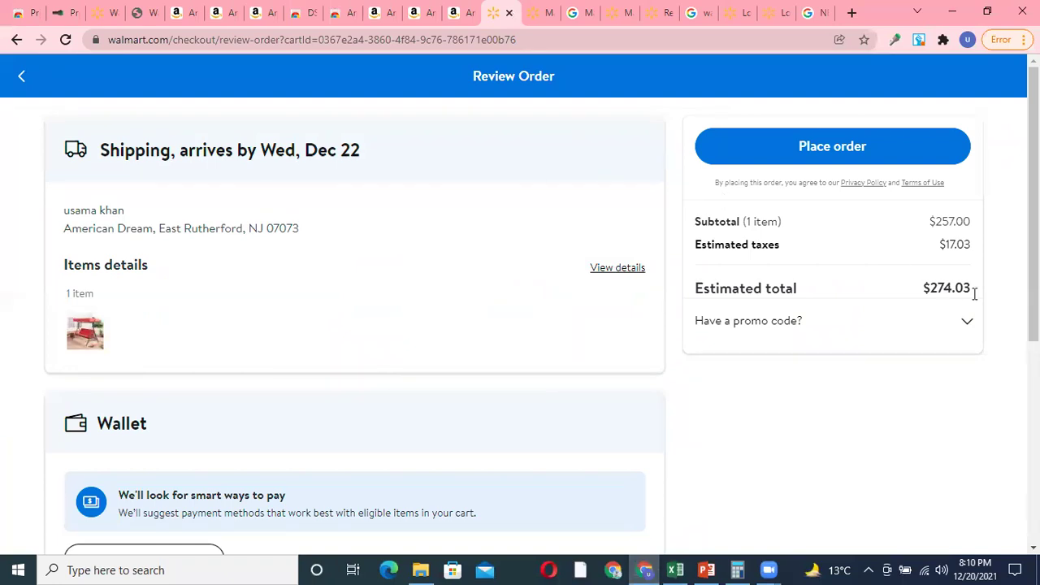
pyautogui.doubleClick(937, 224)
pyautogui.click(904, 383)
# Step: Search Google for "walmart credit card offer" in a new tab and open Walmart's own credit card page from the results
pyautogui.click(851, 12)
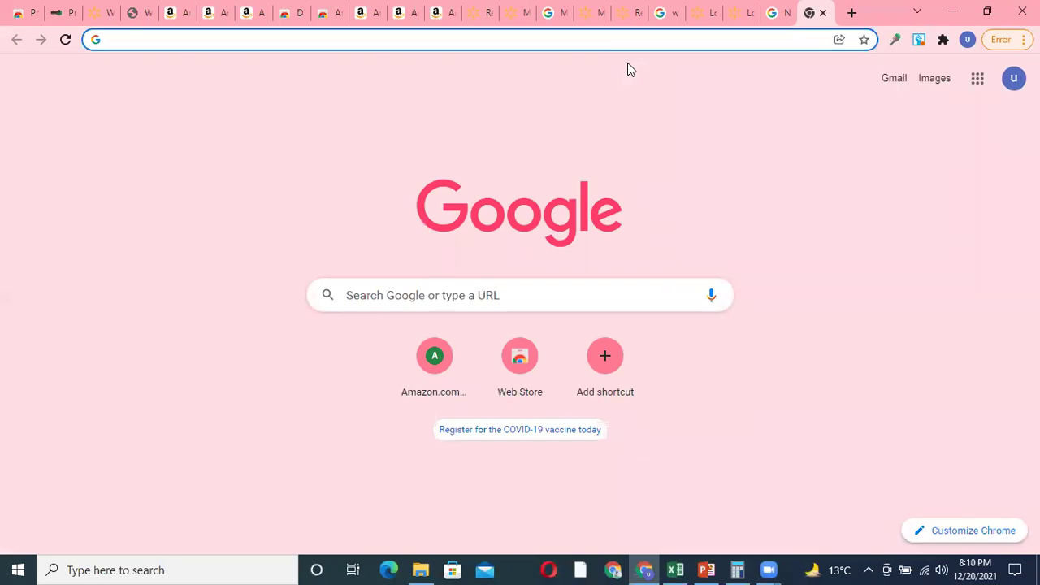
pyautogui.write('WA')
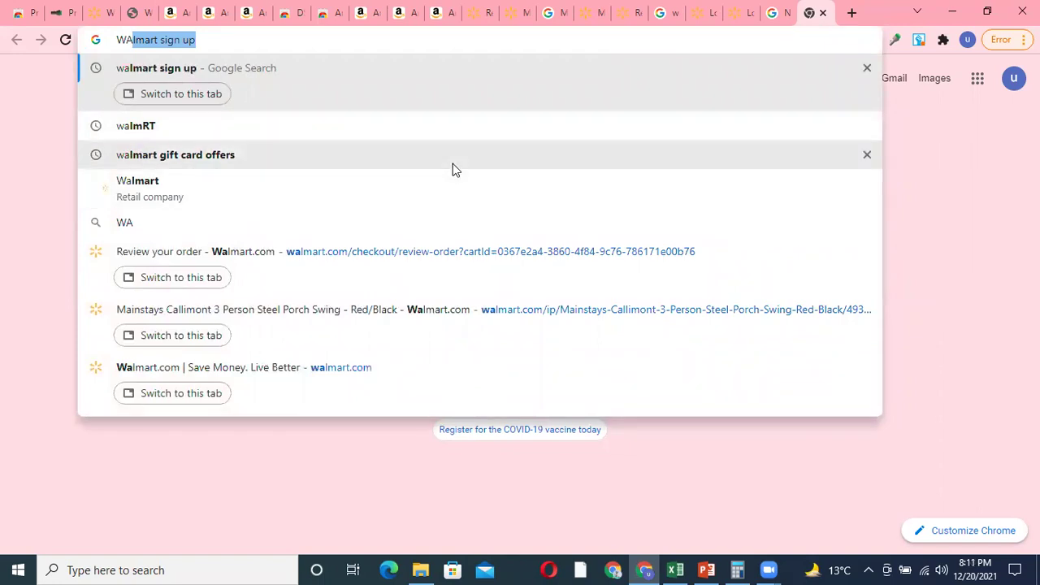
pyautogui.write('LMART')
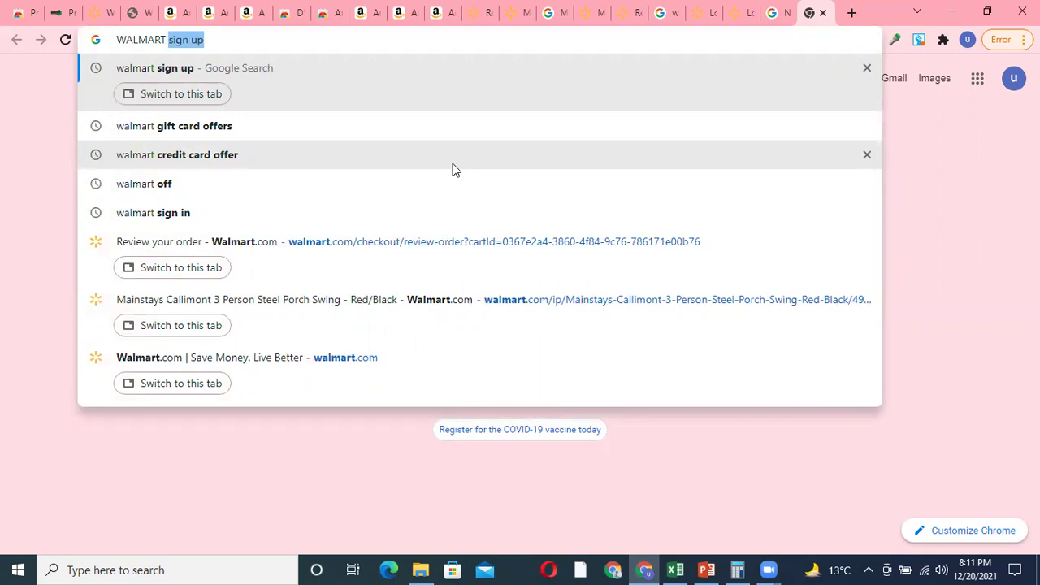
pyautogui.write('CREDIT')
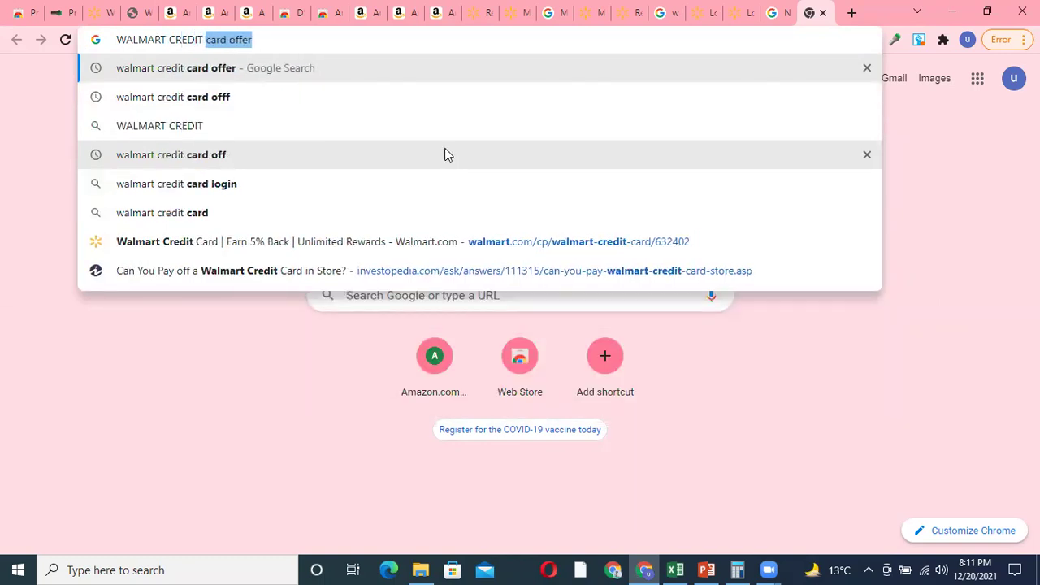
pyautogui.click(481, 65)
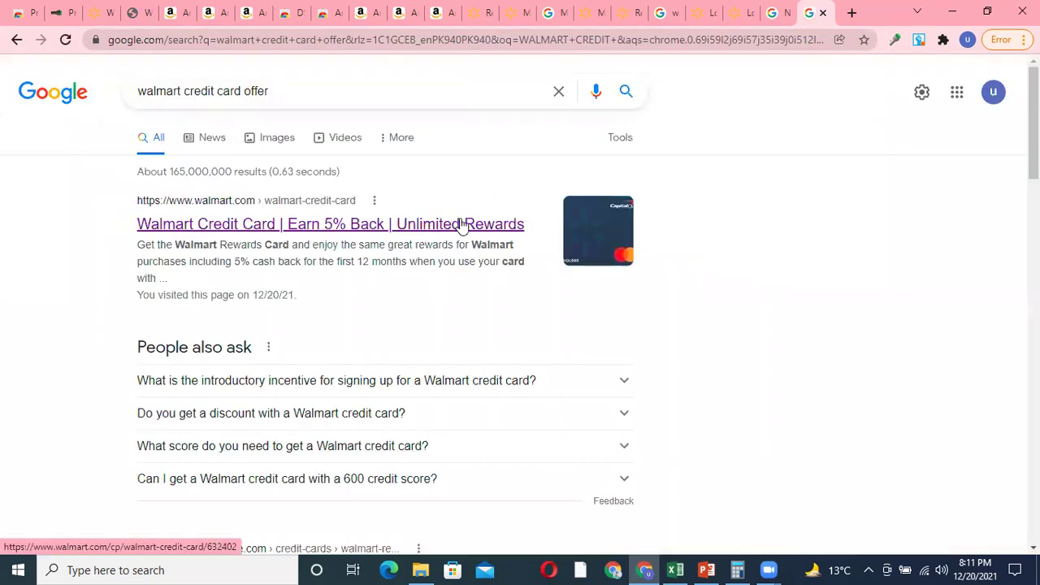
pyautogui.click(337, 226)
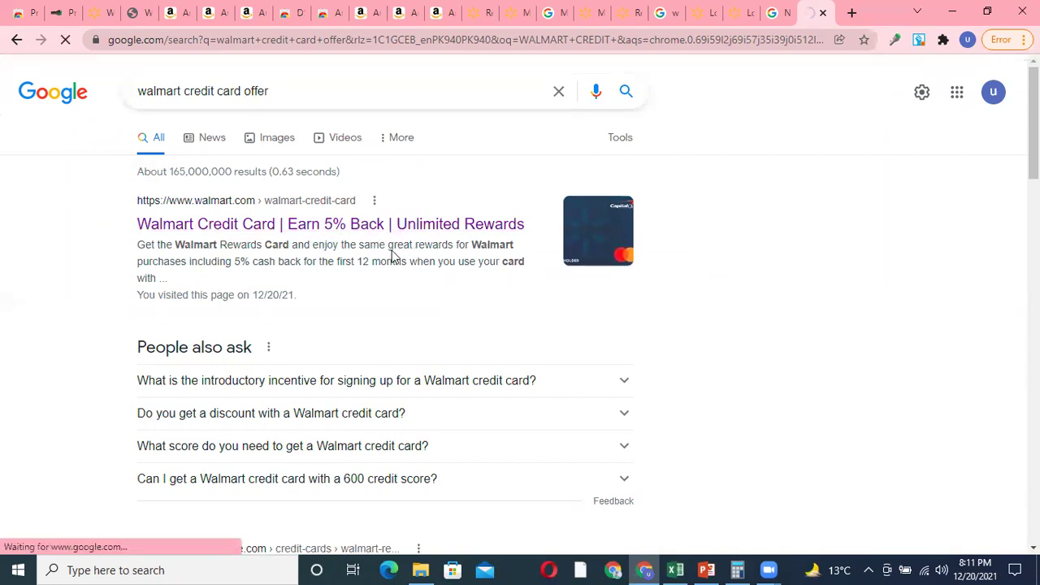
pyautogui.scroll(-2, 374, 262)
pyautogui.scroll(-1, 467, 218)
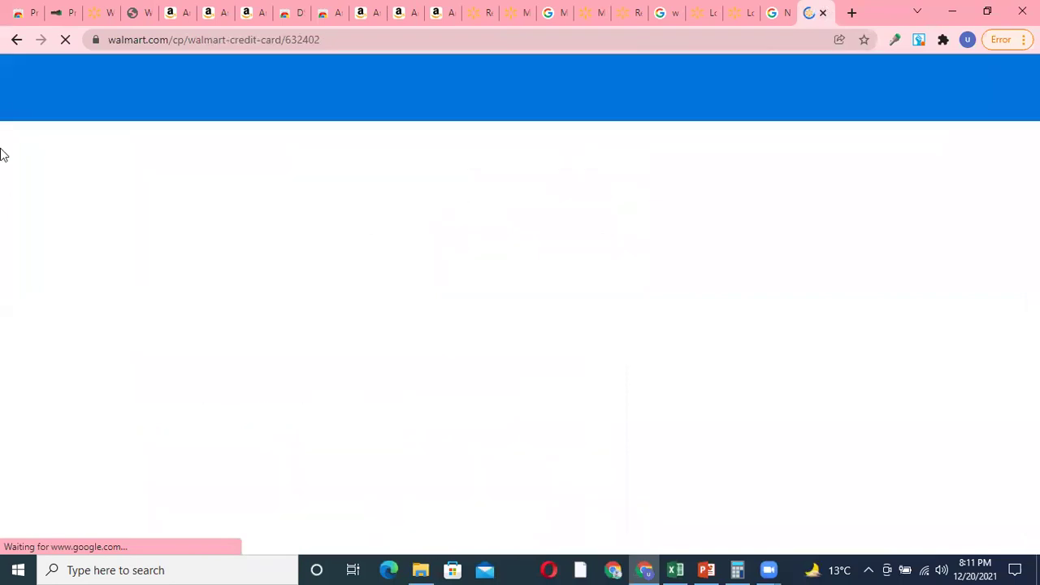
# Step: Switch to Calculator and multiply the 257 purchase price by 0.95 to apply the 5% cash back
pyautogui.click(737, 569)
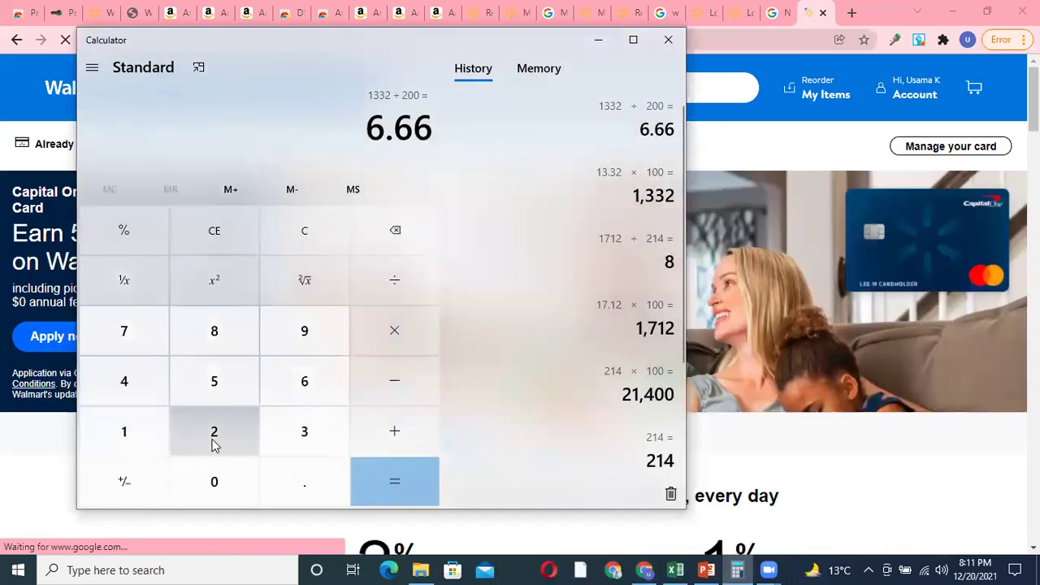
pyautogui.click(299, 226)
pyautogui.click(215, 445)
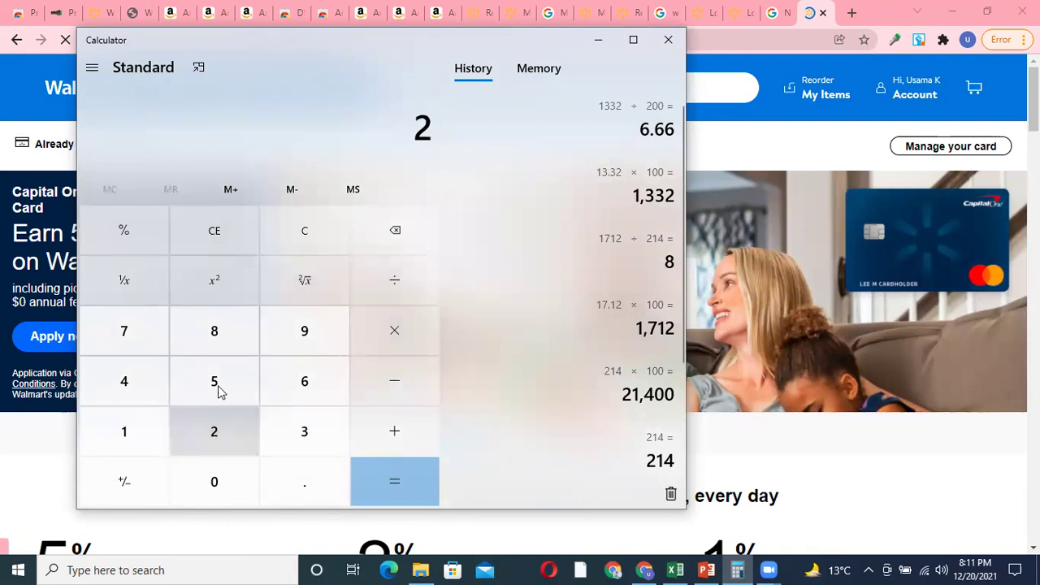
pyautogui.click(222, 384)
pyautogui.press('7')
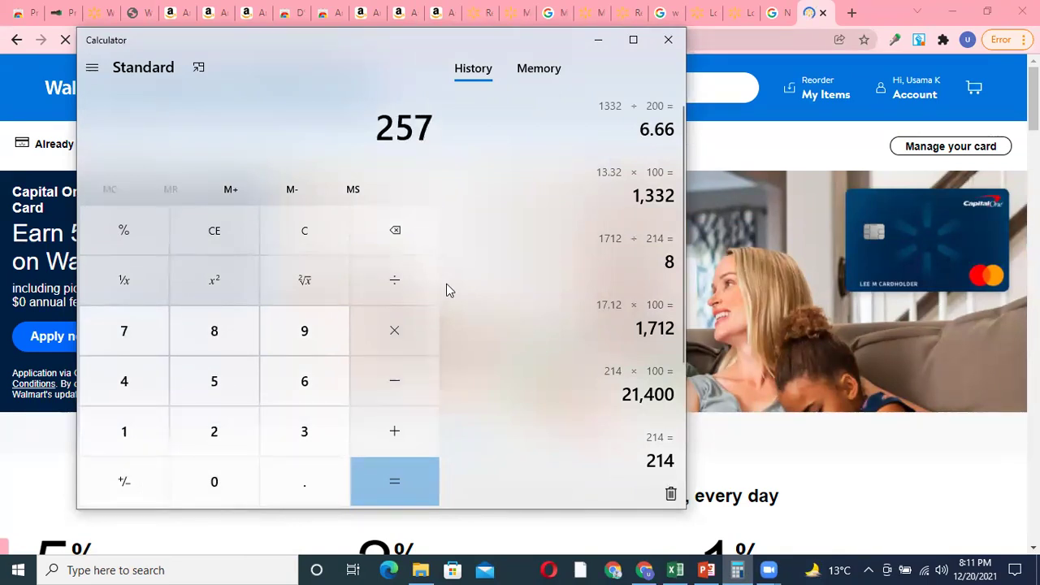
pyautogui.press('*')
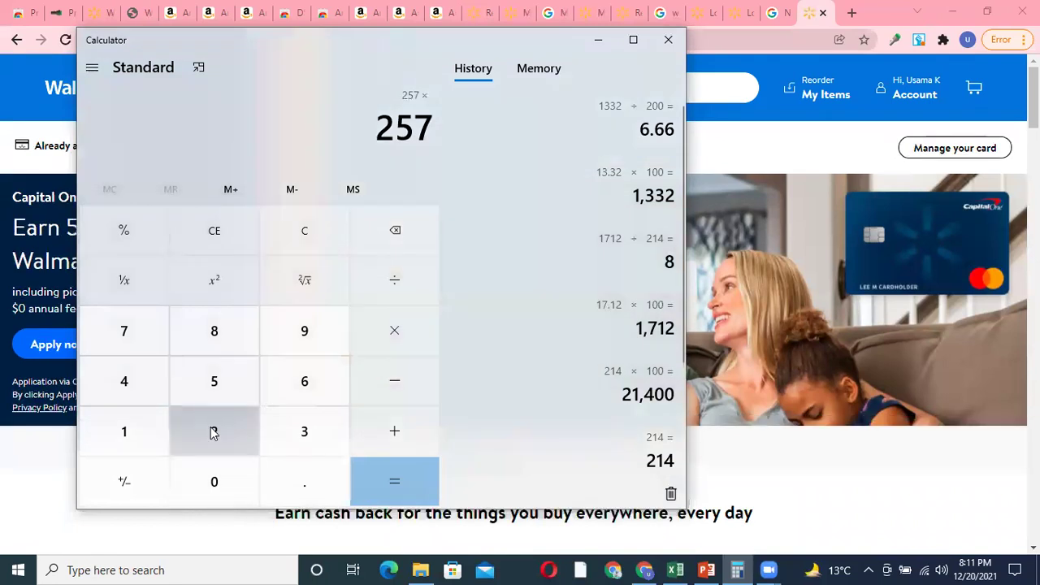
pyautogui.click(302, 485)
pyautogui.click(303, 335)
pyautogui.click(215, 379)
pyautogui.click(396, 484)
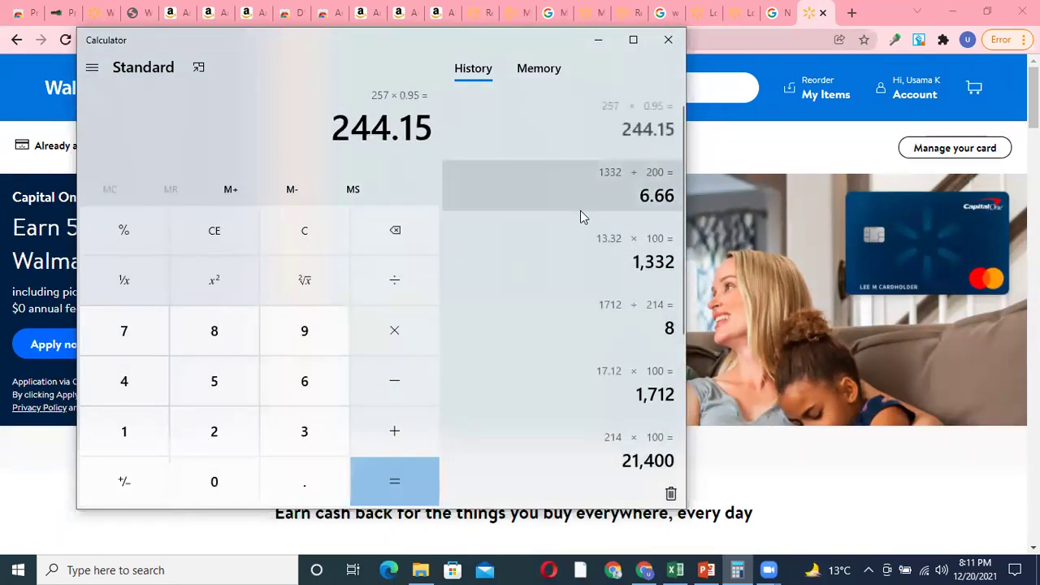
# Step: Switch to the profit sheet in Excel and set the purchase price in J7 to 244
pyautogui.click(675, 570)
pyautogui.click(751, 262)
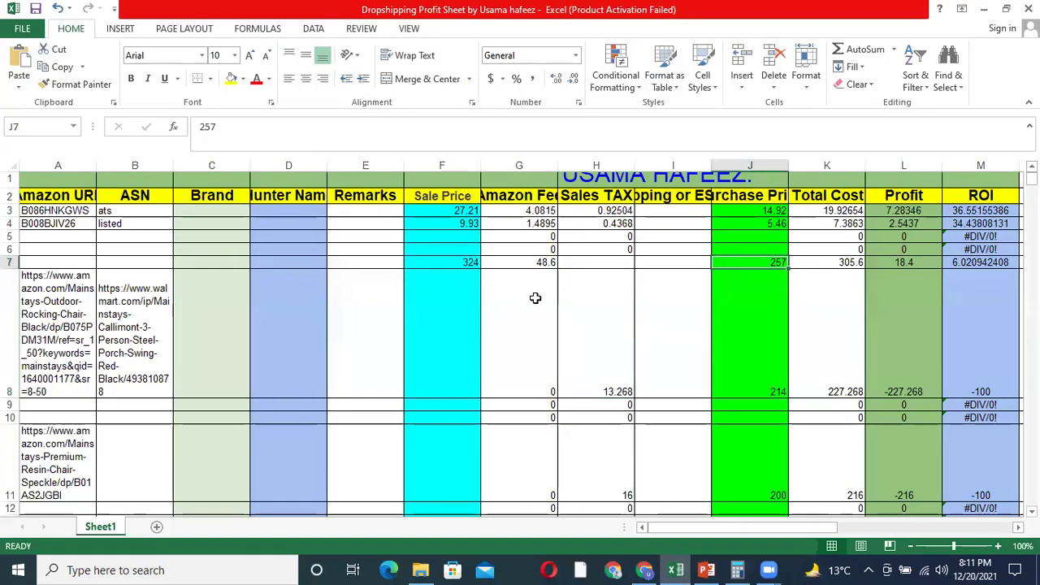
pyautogui.write('244')
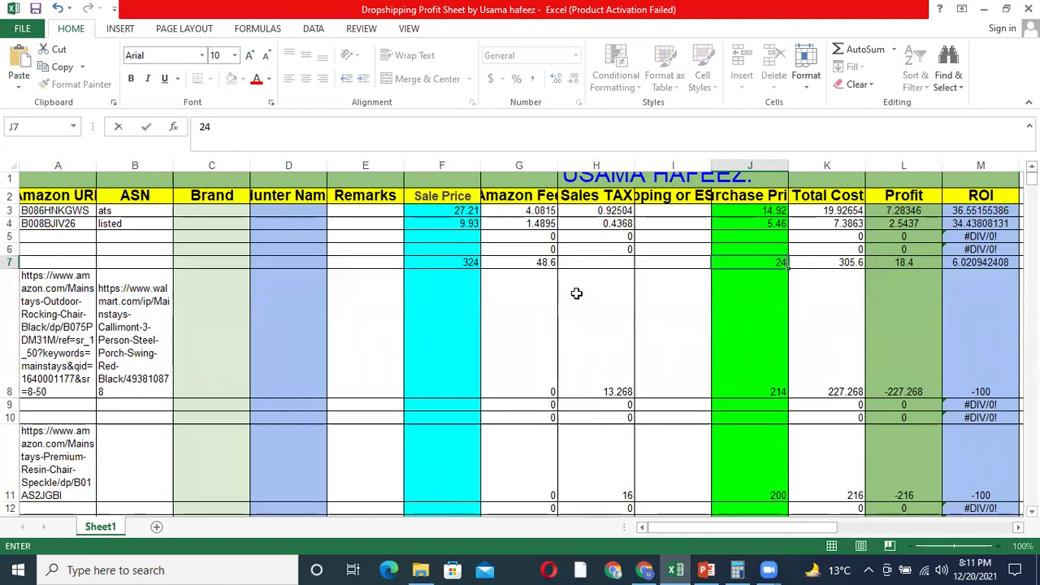
pyautogui.click(659, 354)
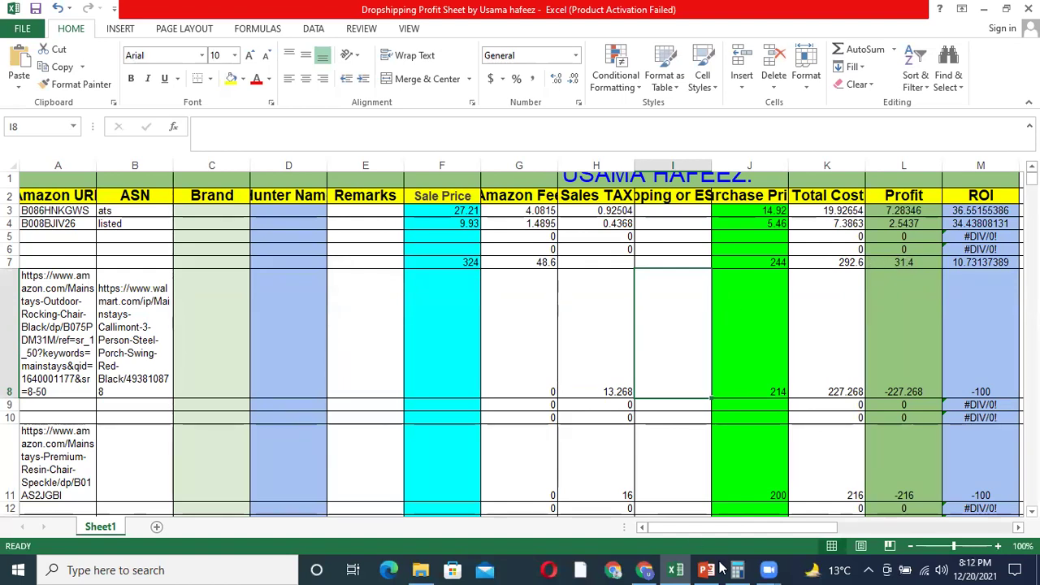
# Step: Switch back to the Walmart credit card page in Chrome and view its cash back rates
pyautogui.moveTo(677, 567)
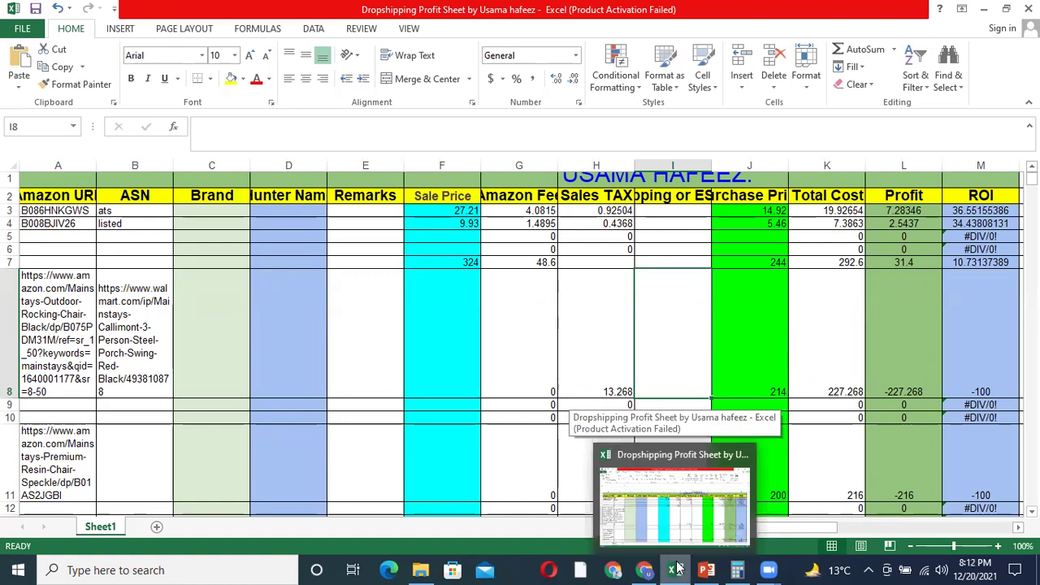
pyautogui.moveTo(644, 569)
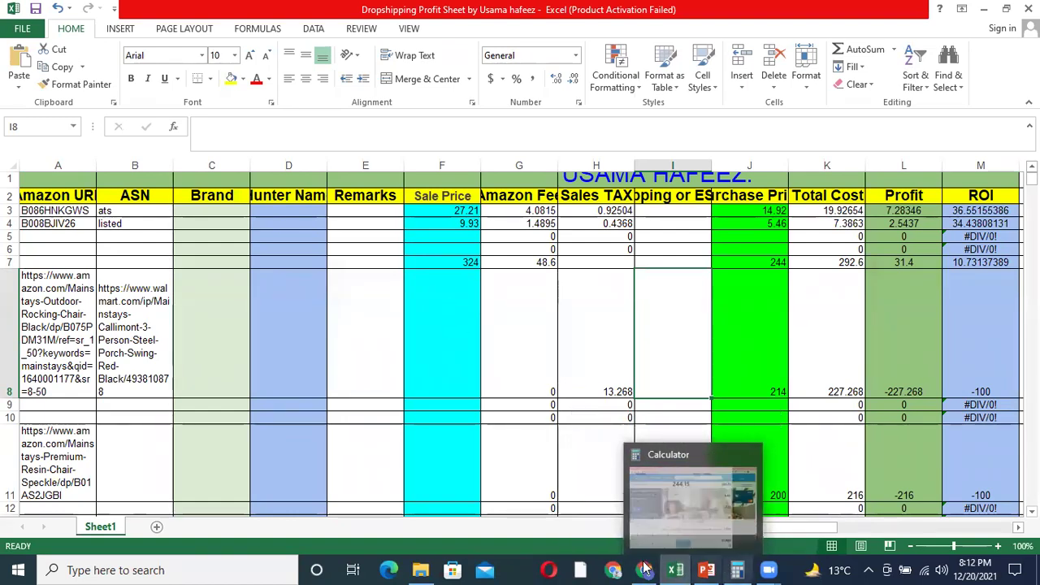
pyautogui.click(598, 525)
pyautogui.scroll(-5, 207, 317)
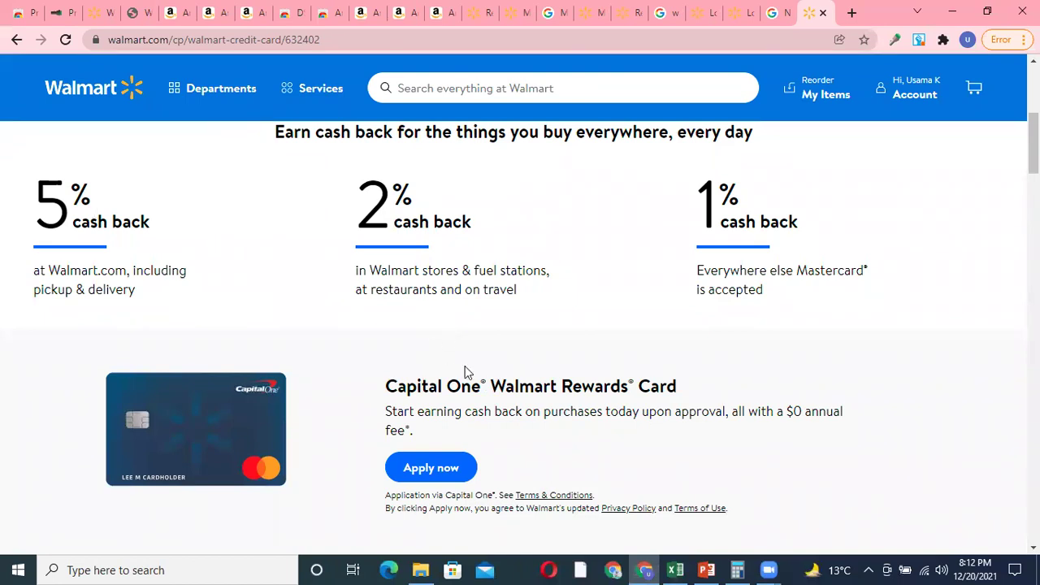
# Step: Examine the Capital One Walmart Rewards Card details and introductory offer on the credit card page
pyautogui.scroll(-3, 464, 366)
pyautogui.scroll(2, 464, 355)
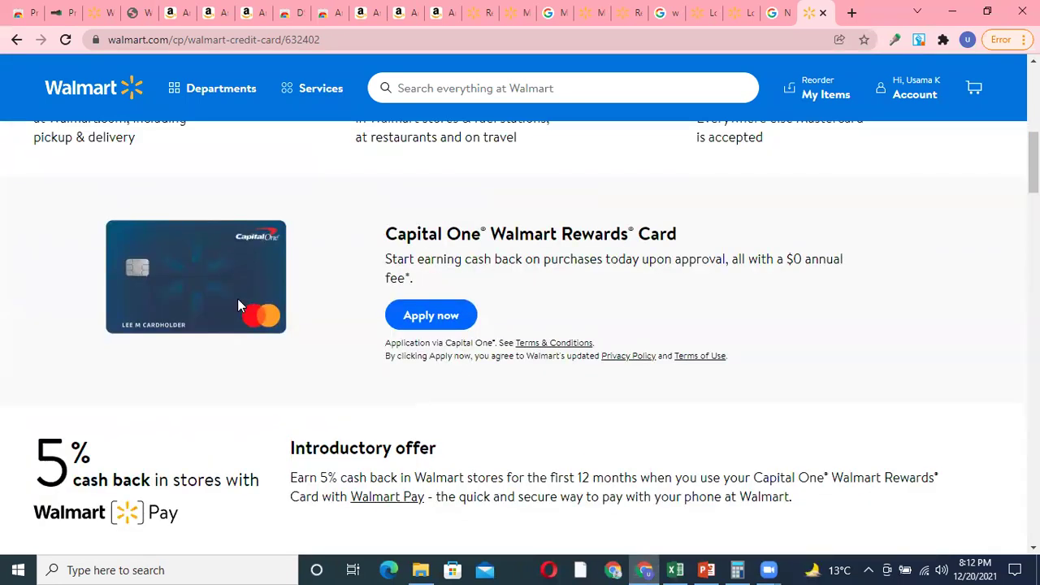
pyautogui.scroll(2, 467, 355)
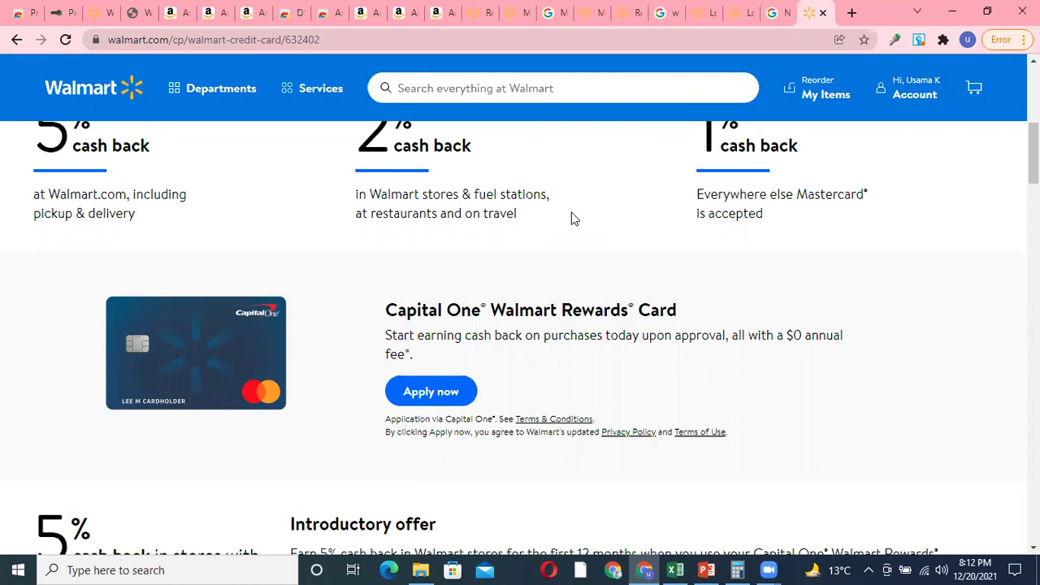
# Step: View the porch swing's seller offers on Amazon and the estimated taxes on Walmart's order review page
pyautogui.click(439, 12)
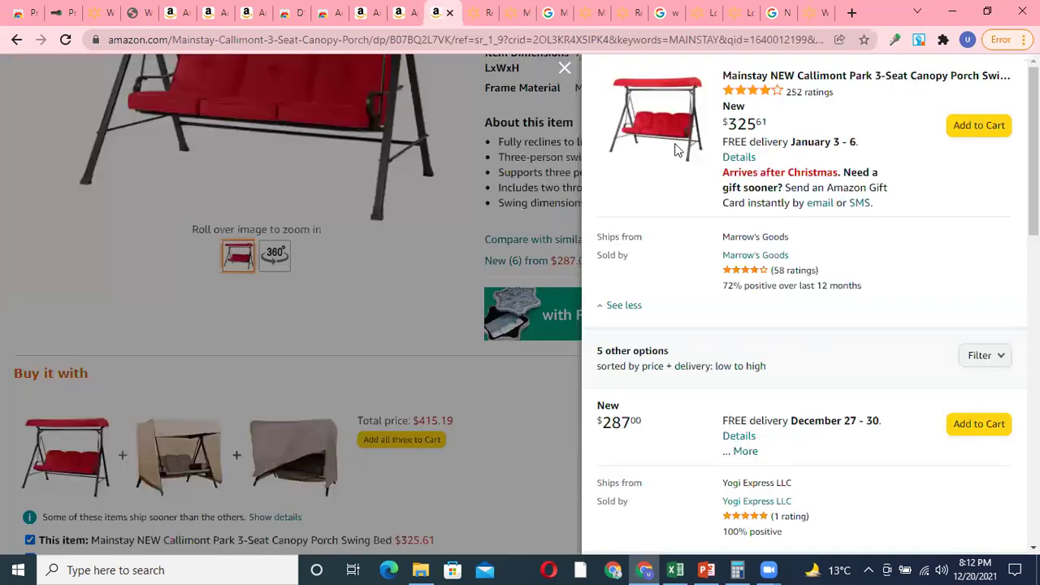
pyautogui.tripleClick(975, 79)
pyautogui.click(976, 80)
pyautogui.tripleClick(977, 83)
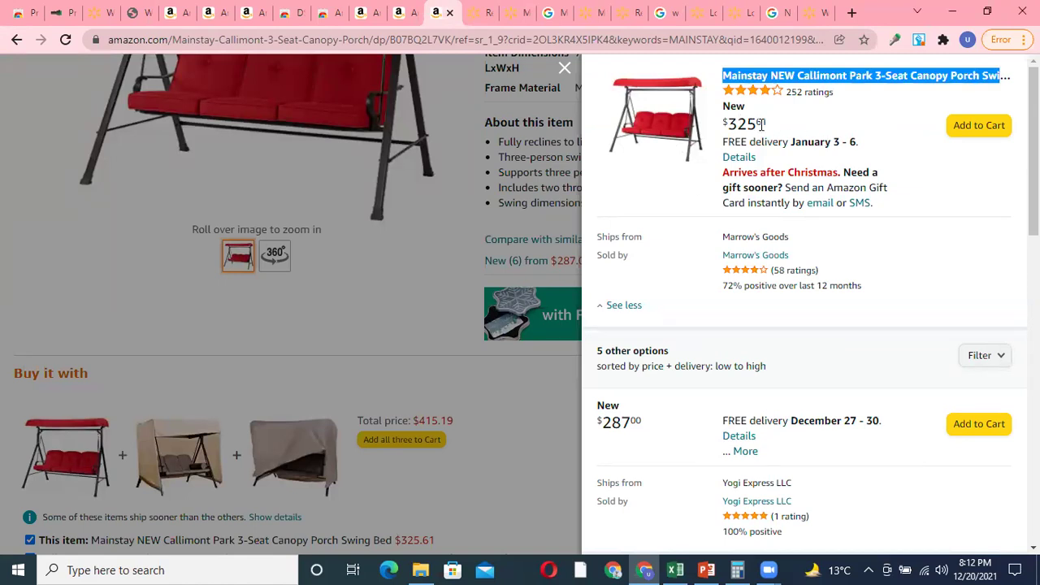
pyautogui.click(628, 12)
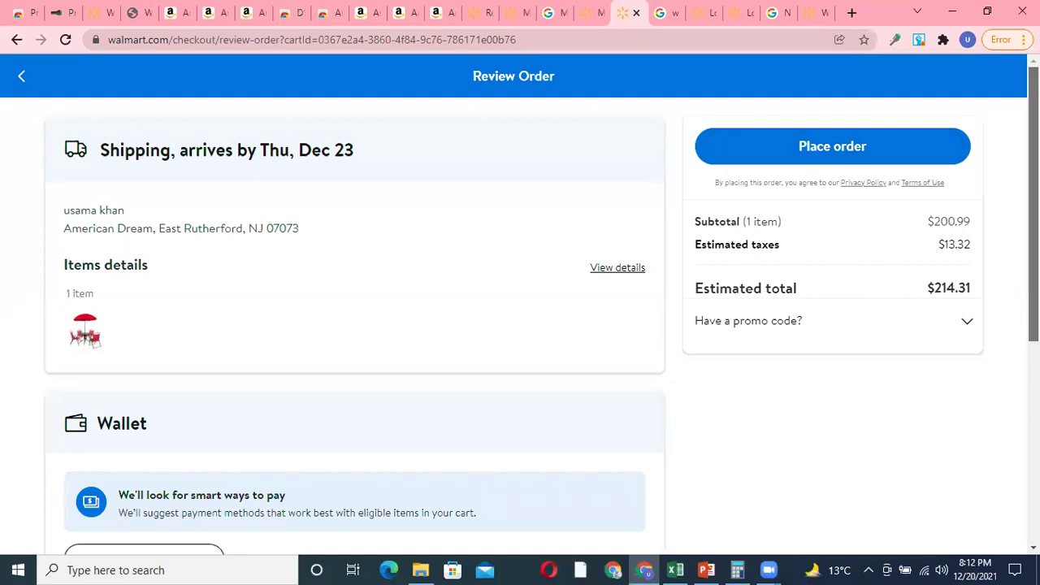
pyautogui.scroll(-2, 1034, 203)
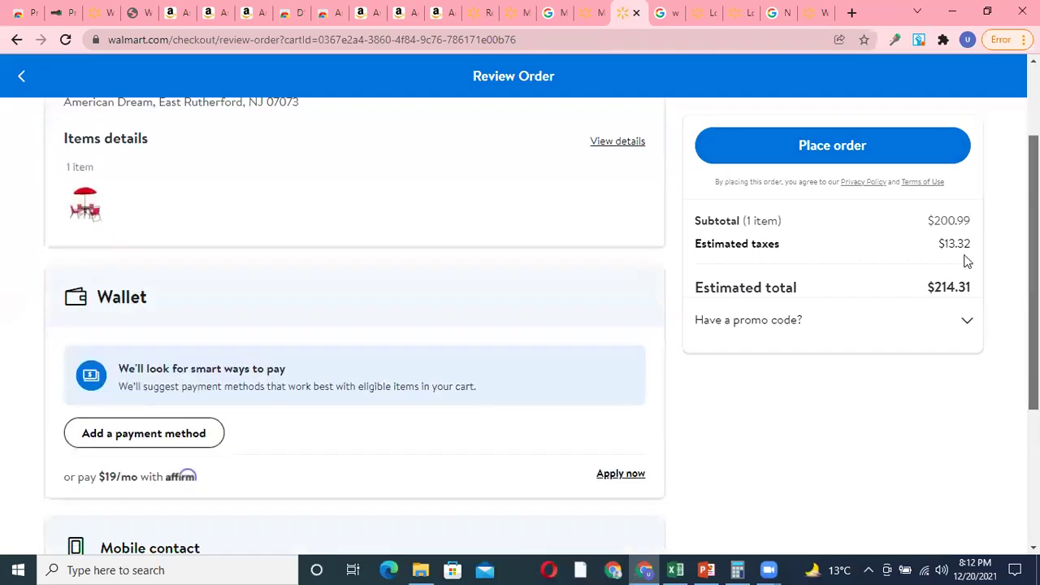
# Step: Return to the porch swing's Amazon listing, close its seller offers and view the top of the product page
pyautogui.click(439, 13)
pyautogui.click(565, 68)
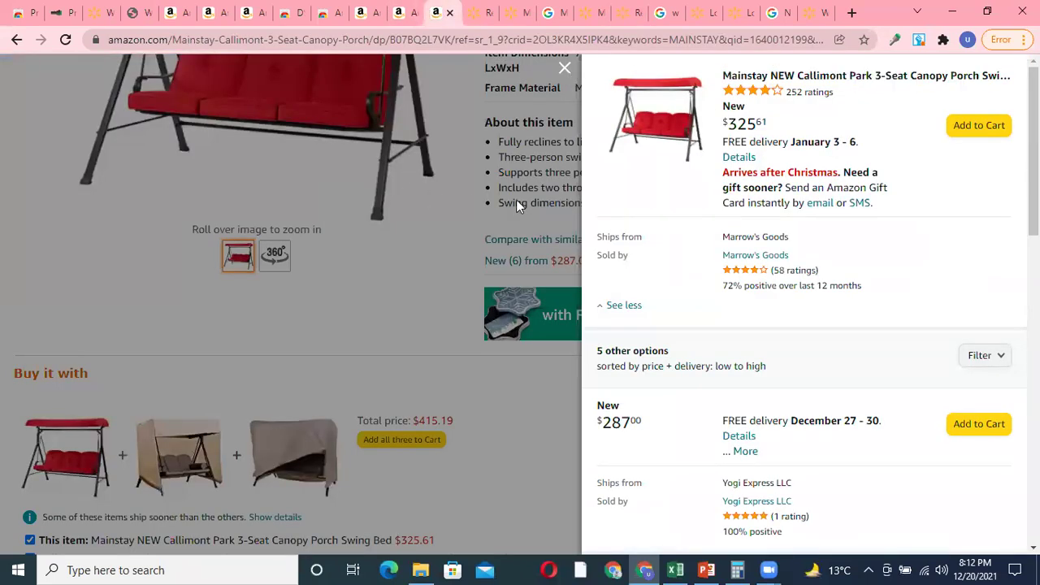
pyautogui.scroll(4, 314, 139)
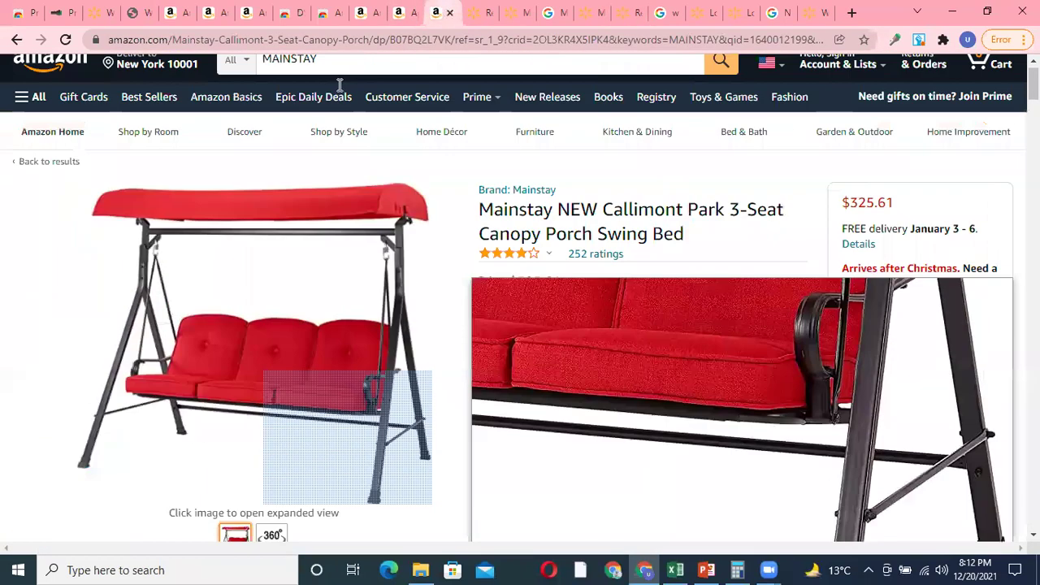
pyautogui.click(345, 79)
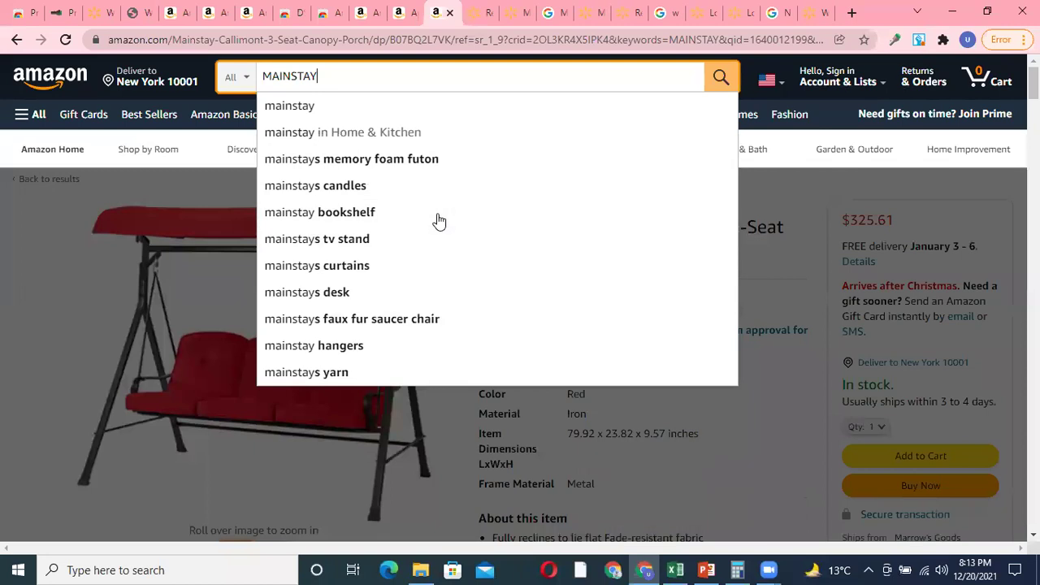
pyautogui.click(813, 17)
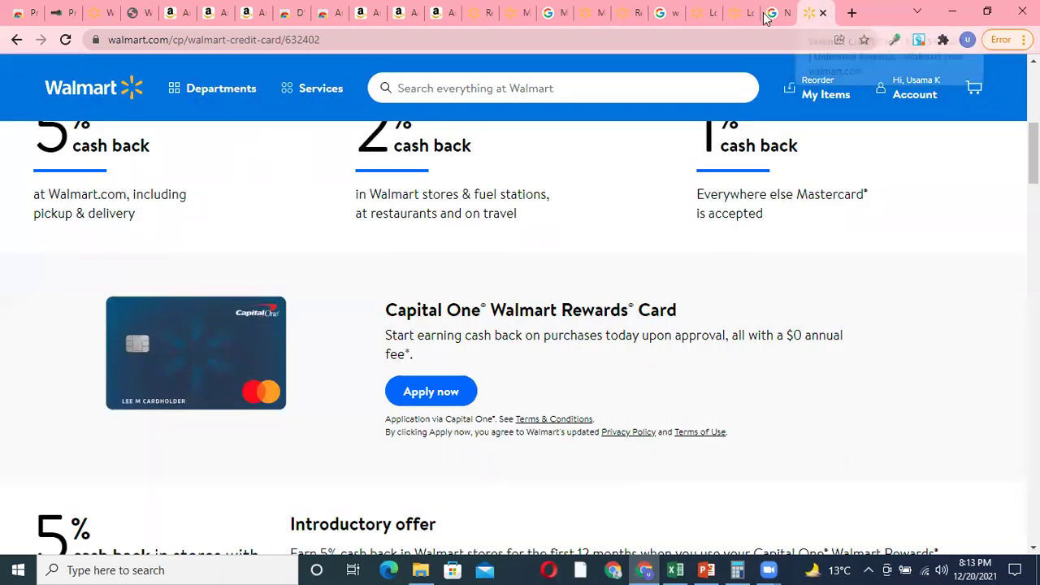
pyautogui.scroll(5, 547, 126)
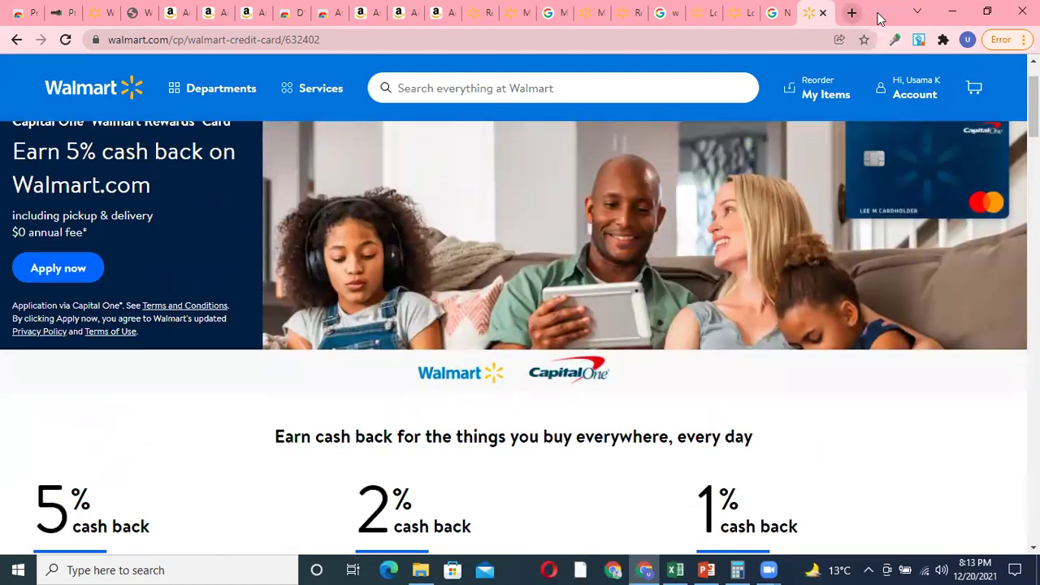
pyautogui.click(778, 12)
pyautogui.scroll(4, 621, 204)
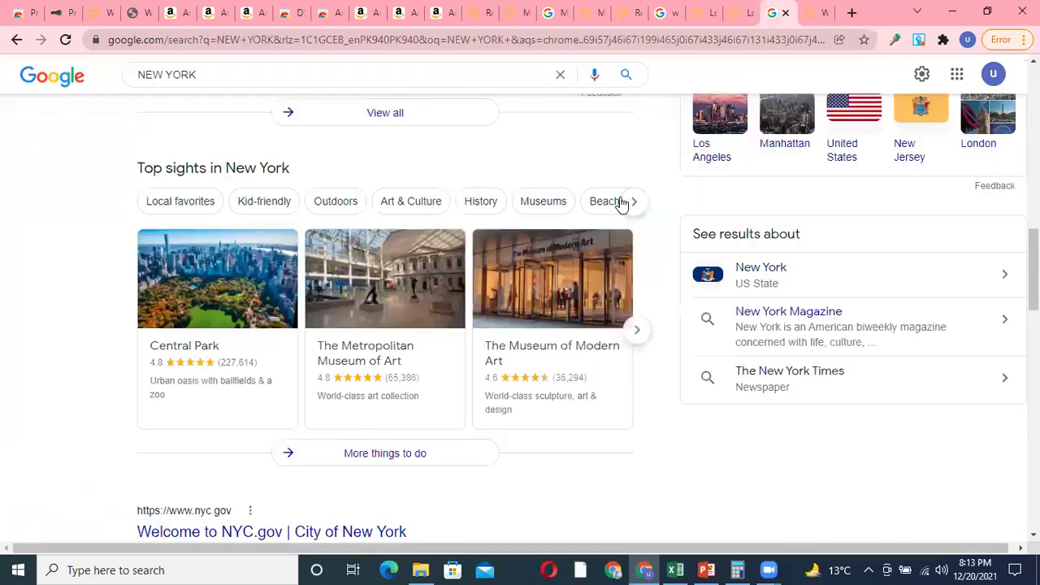
pyautogui.scroll(8, 620, 204)
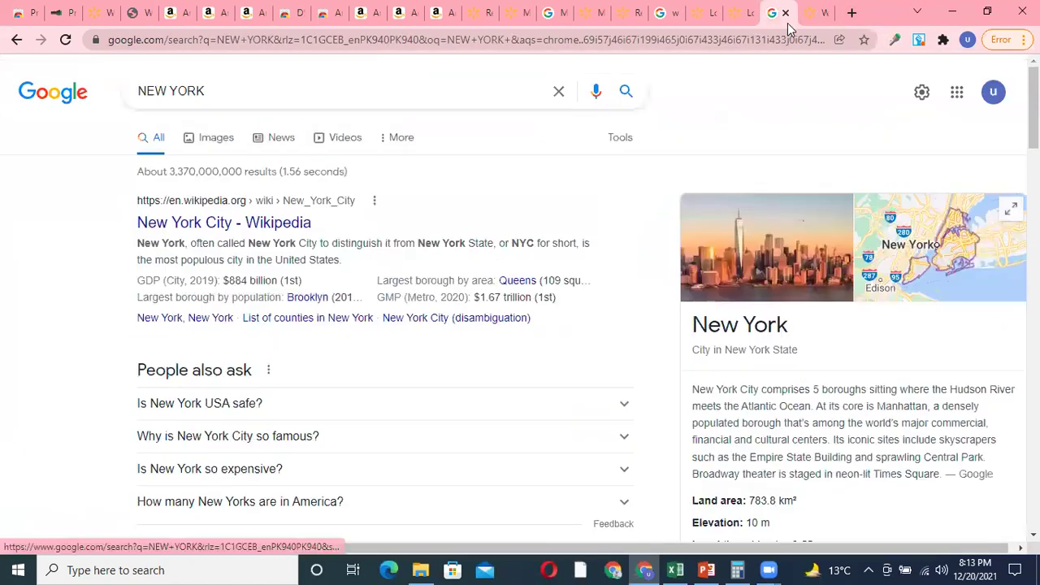
# Step: Go back from the Walmart credit card page to its Google results and search for "walmart GIFT card offer" instead
pyautogui.click(813, 12)
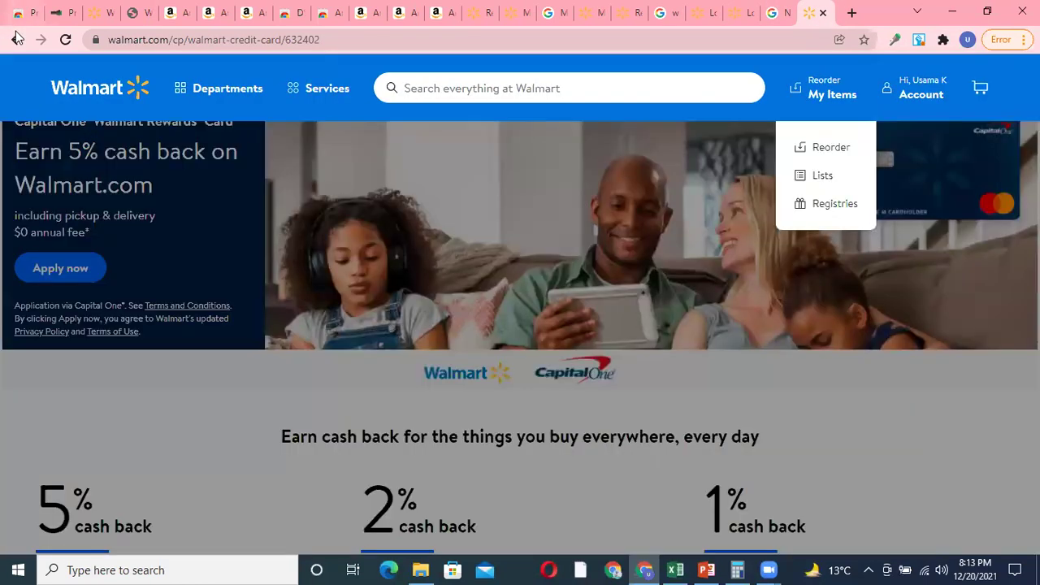
pyautogui.click(16, 39)
pyautogui.scroll(3, 214, 95)
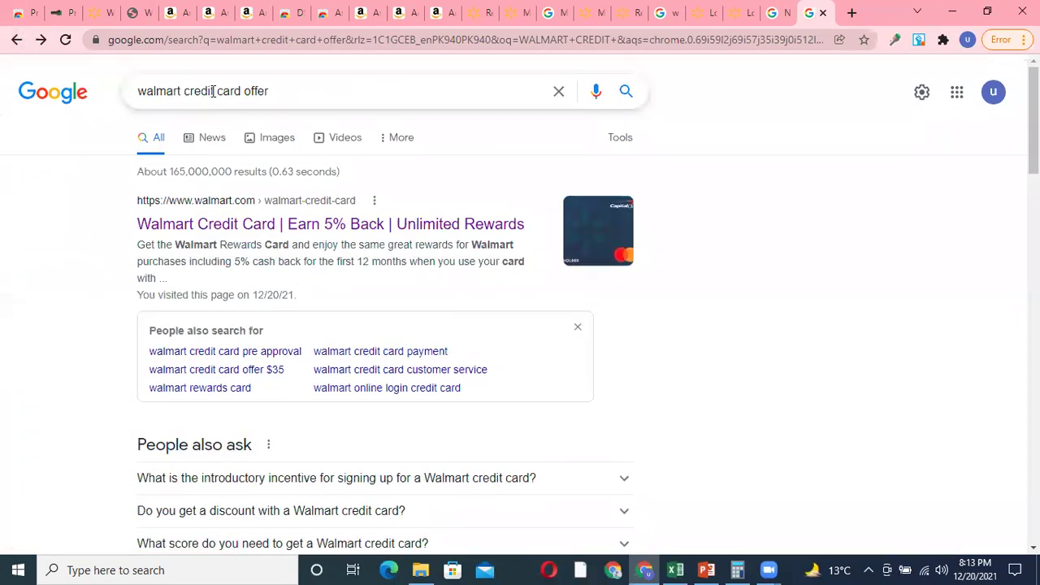
pyautogui.moveTo(216, 91); pyautogui.dragTo(185, 100)
pyautogui.press('BackSpace')
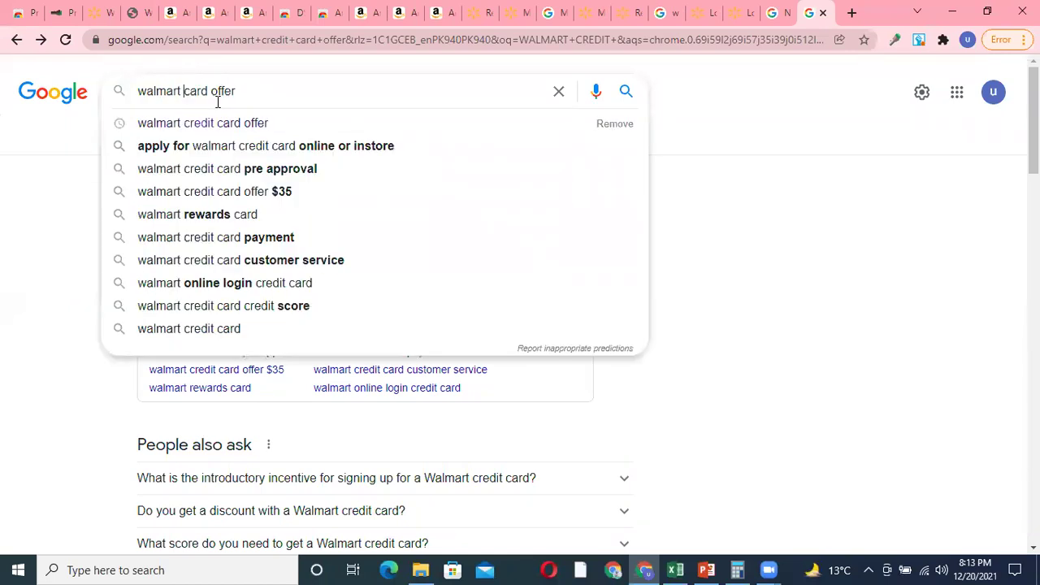
pyautogui.write('GiFT')
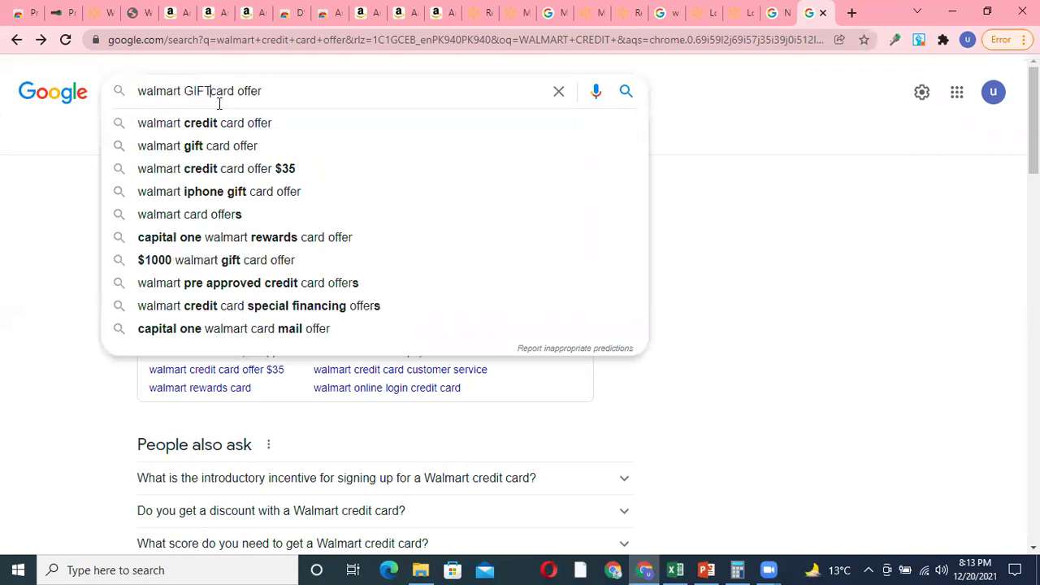
pyautogui.press('Return')
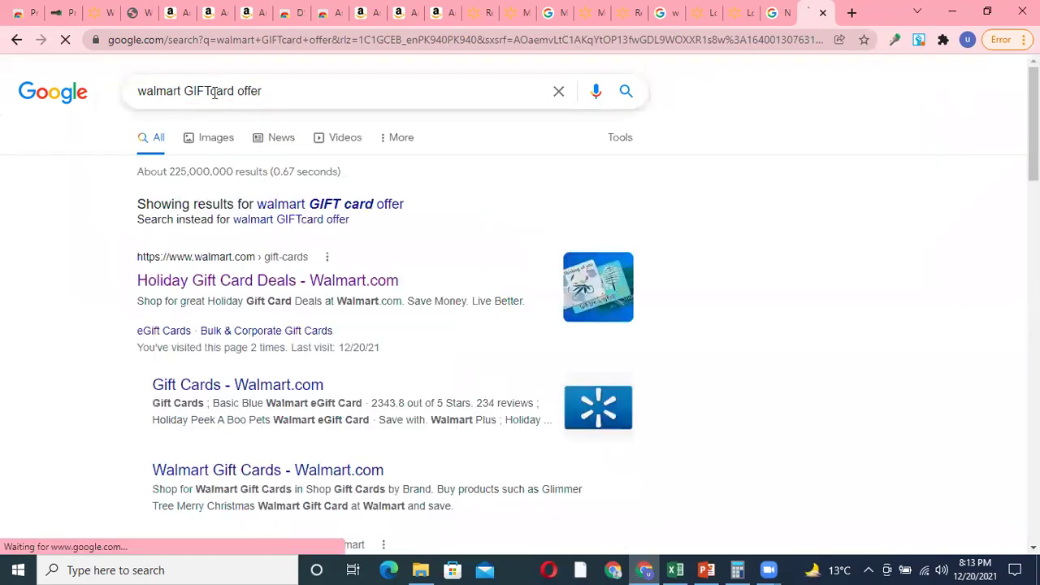
pyautogui.click(213, 92)
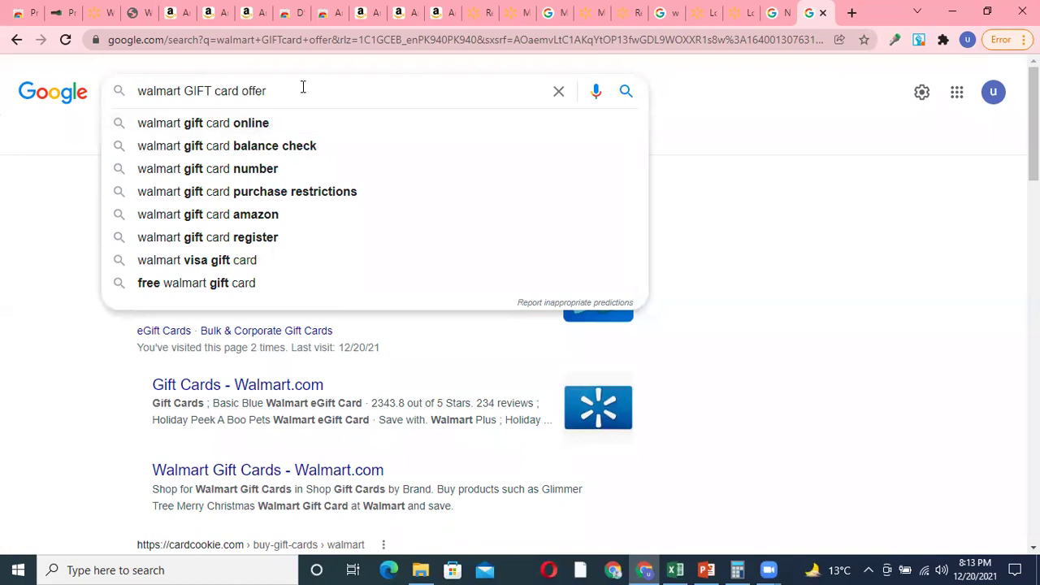
pyautogui.press('Return')
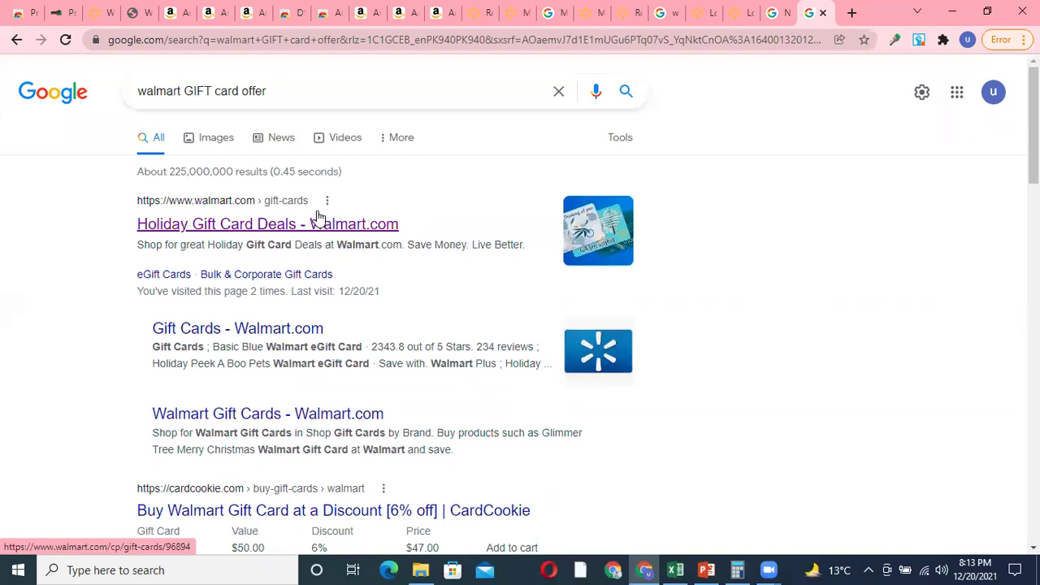
# Step: Examine the discounted Walmart gift card offers from CardCookie and Giskaa in the search results
pyautogui.scroll(-2, 319, 216)
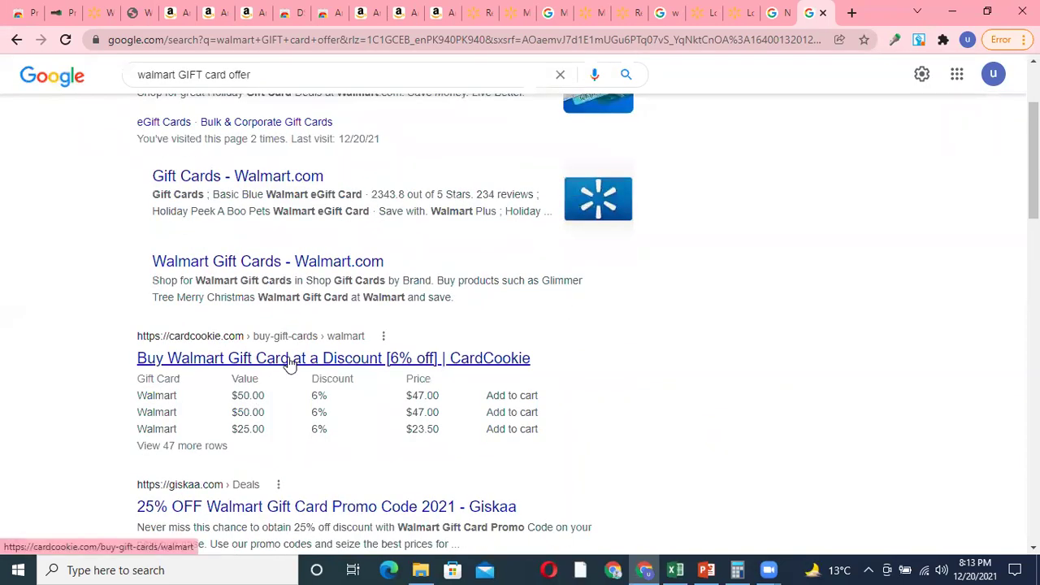
pyautogui.click(288, 358)
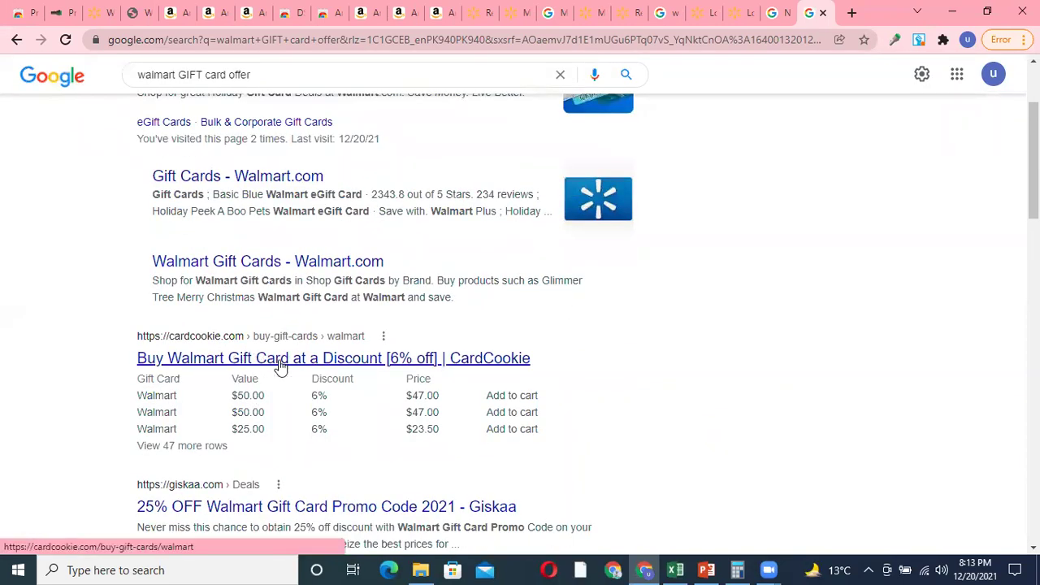
pyautogui.scroll(-2, 280, 363)
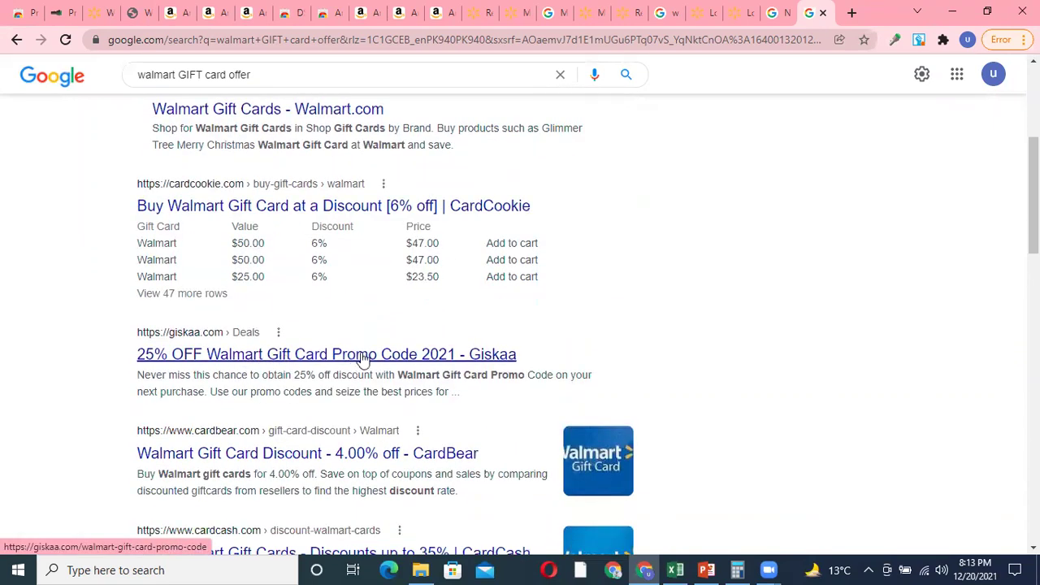
pyautogui.click(305, 355)
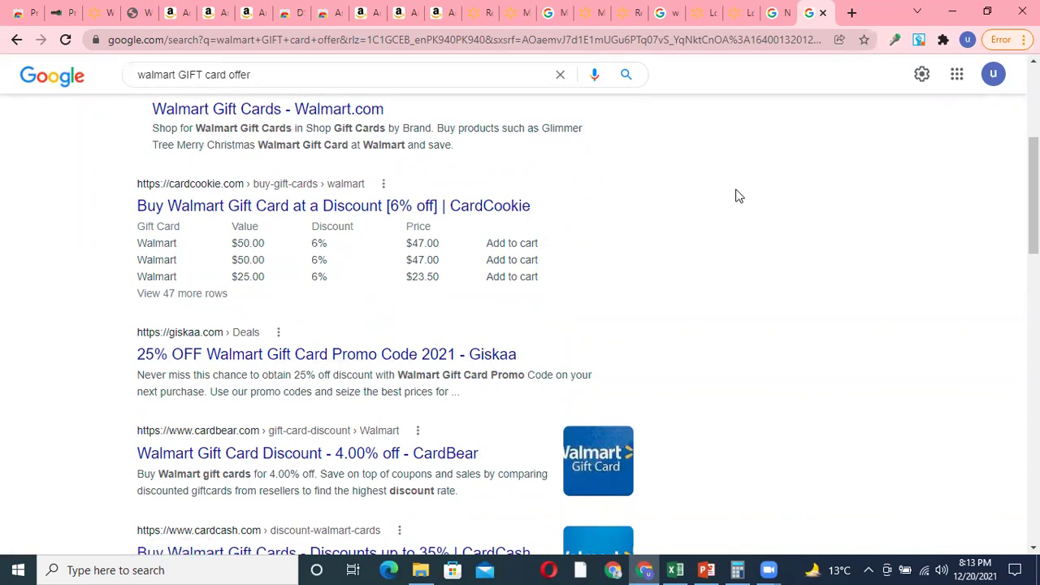
# Step: Switch to Calculator and multiply the 257 purchase price by 0.9
pyautogui.click(708, 570)
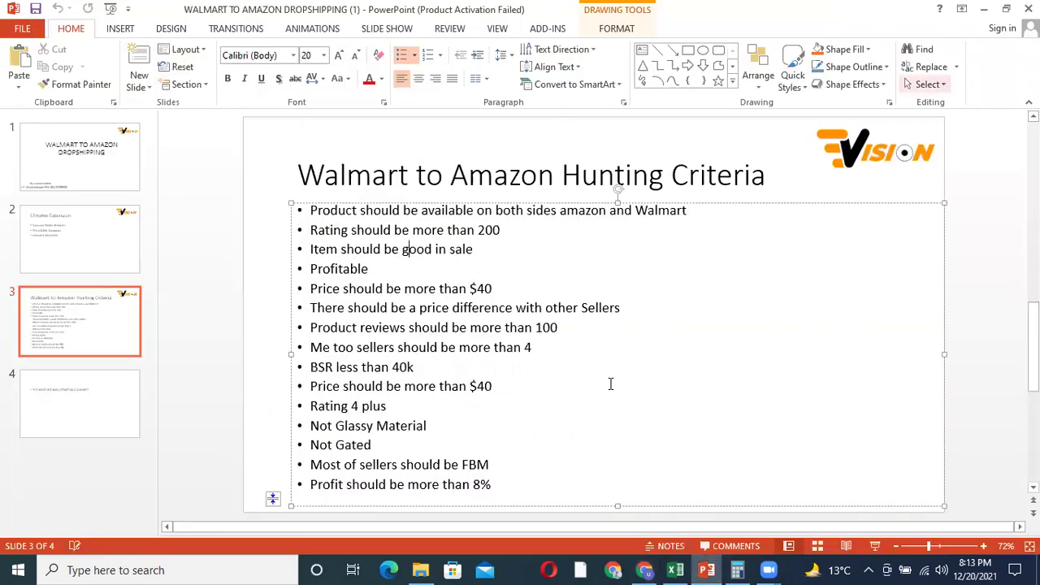
pyautogui.click(663, 569)
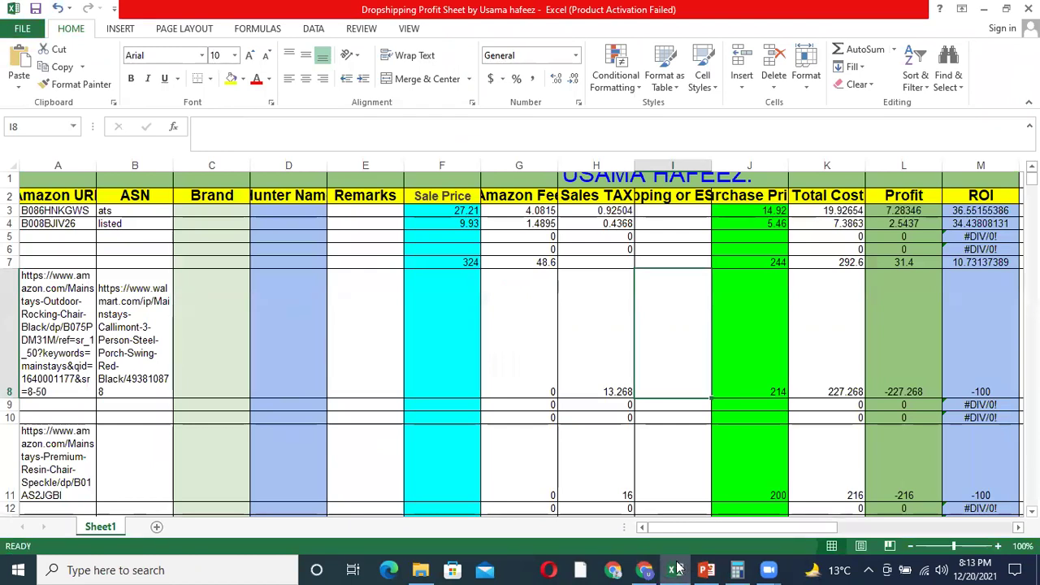
pyautogui.click(737, 570)
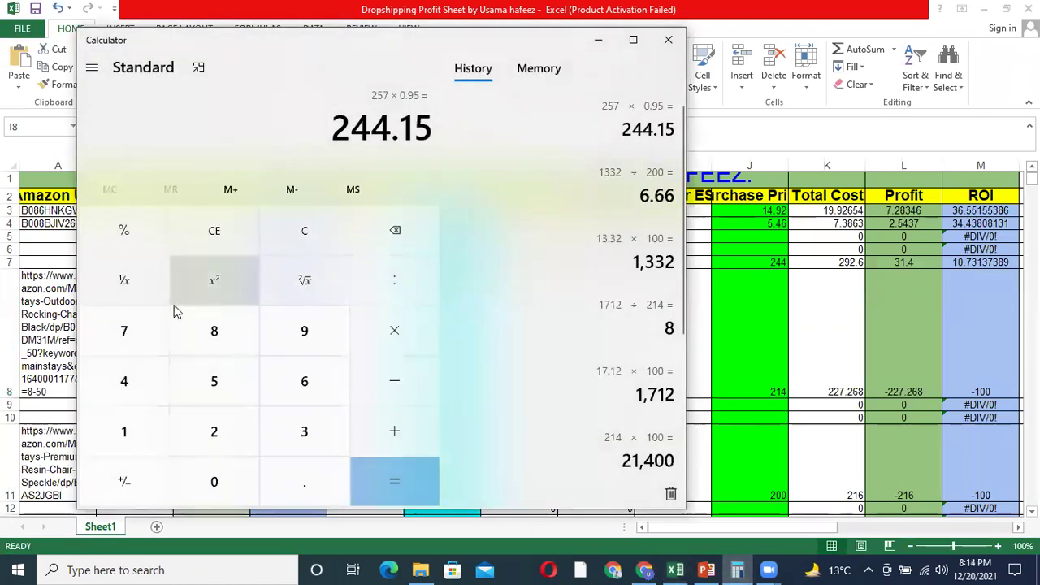
pyautogui.click(219, 428)
pyautogui.click(221, 382)
pyautogui.click(159, 346)
pyautogui.click(399, 335)
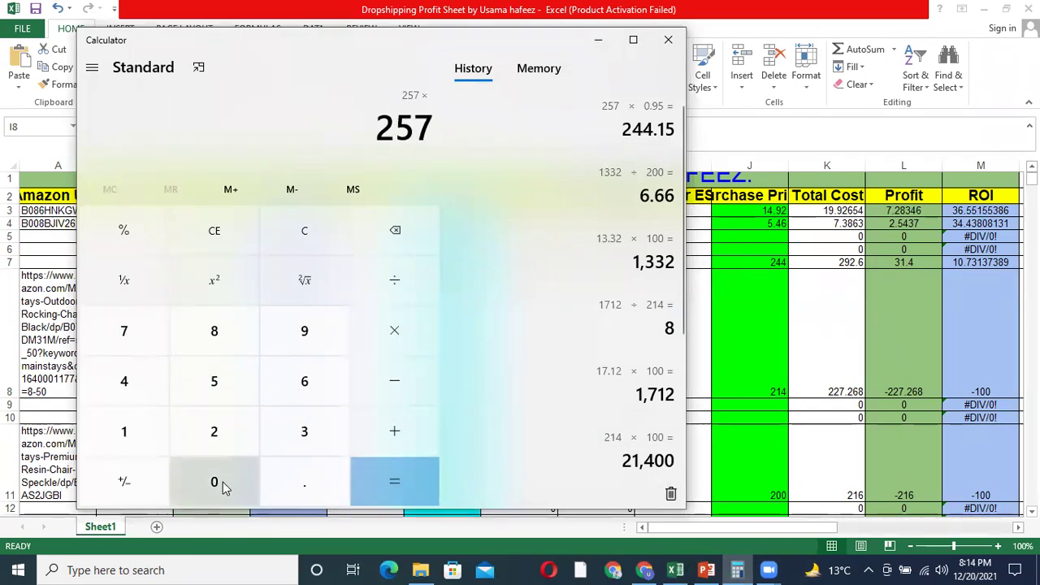
pyautogui.click(303, 485)
pyautogui.click(304, 331)
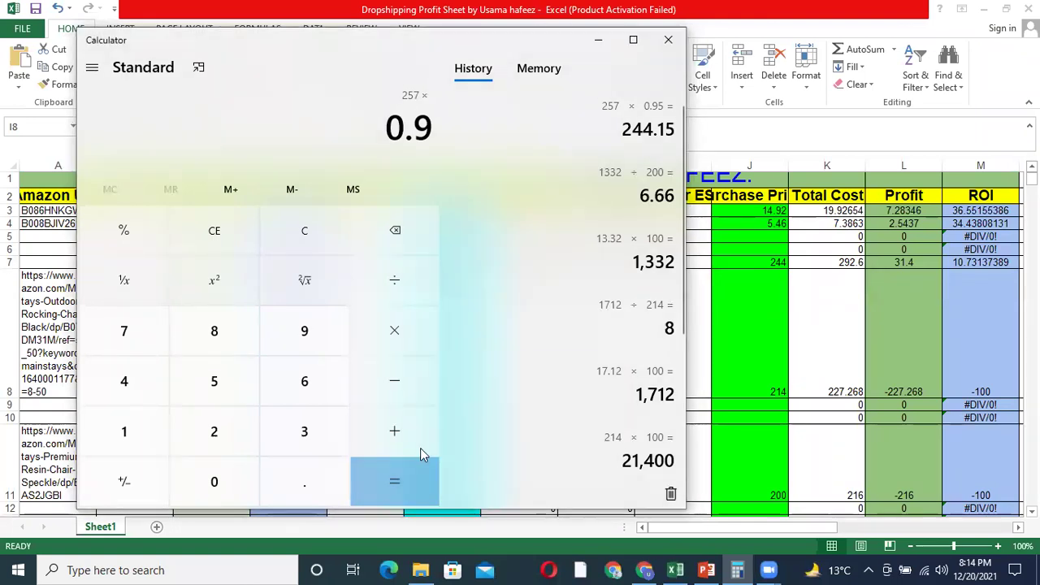
pyautogui.click(406, 475)
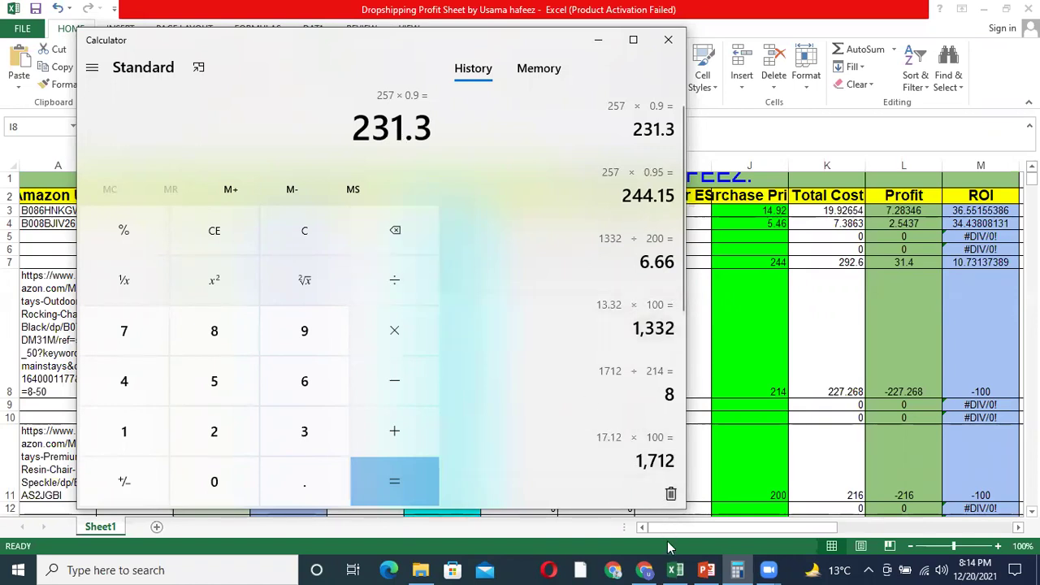
# Step: Switch to the profit sheet in Excel, set the purchase price in J7 to 231 and check the row's profit
pyautogui.click(675, 570)
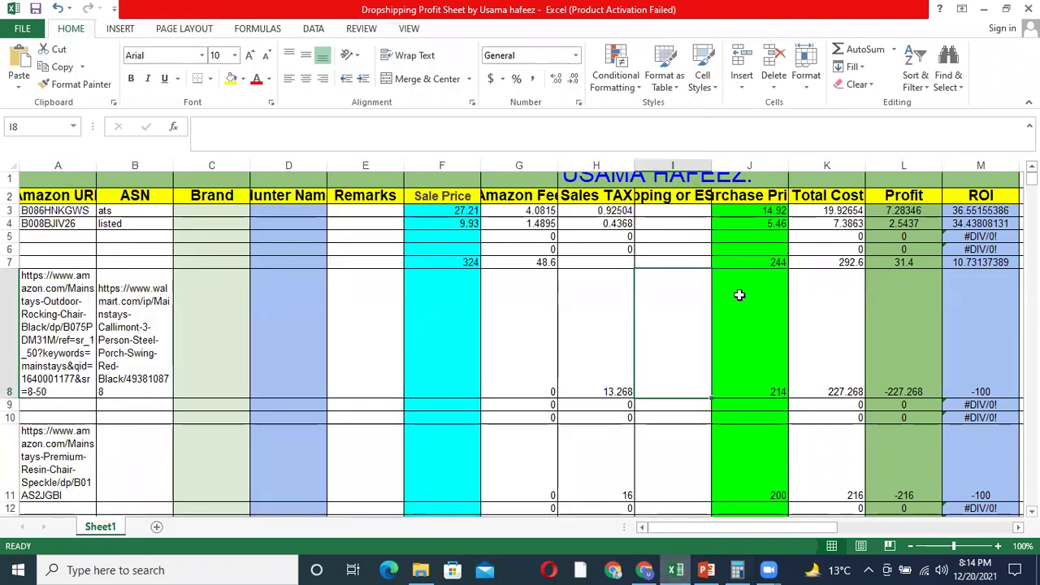
pyautogui.press('Up')
pyautogui.press('Right')
pyautogui.write('23')
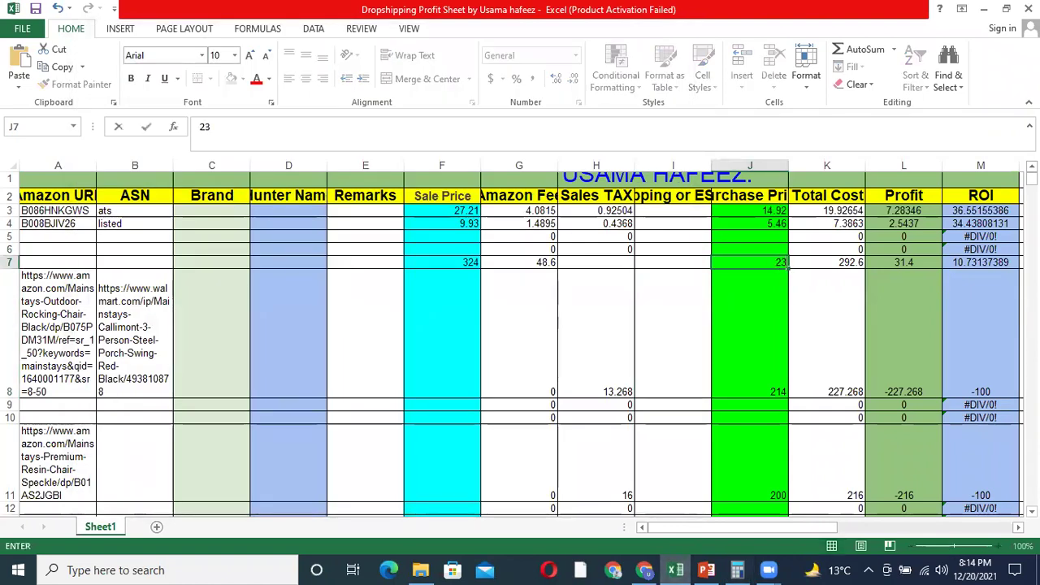
pyautogui.press('Return')
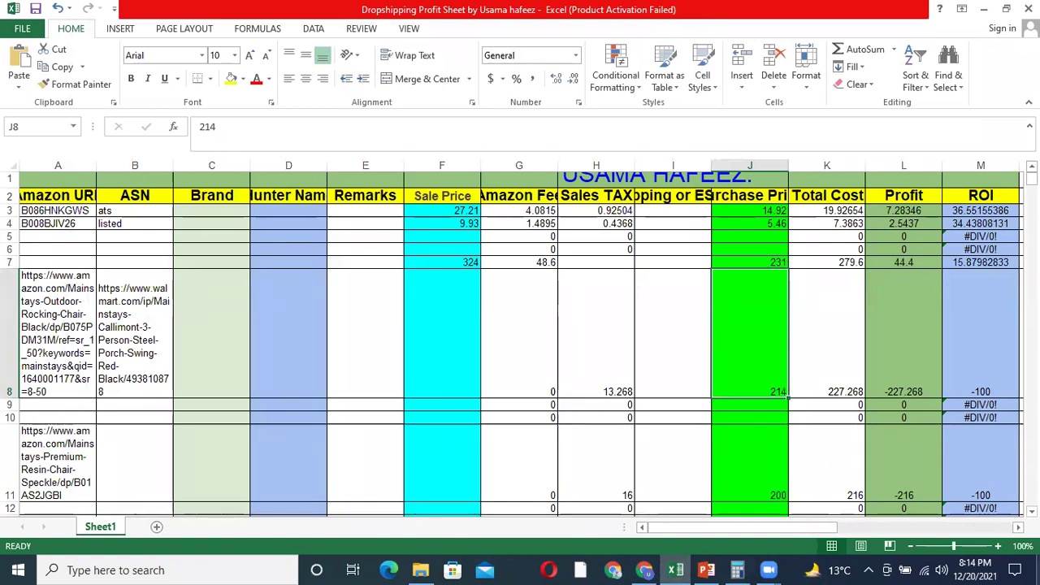
pyautogui.click(901, 264)
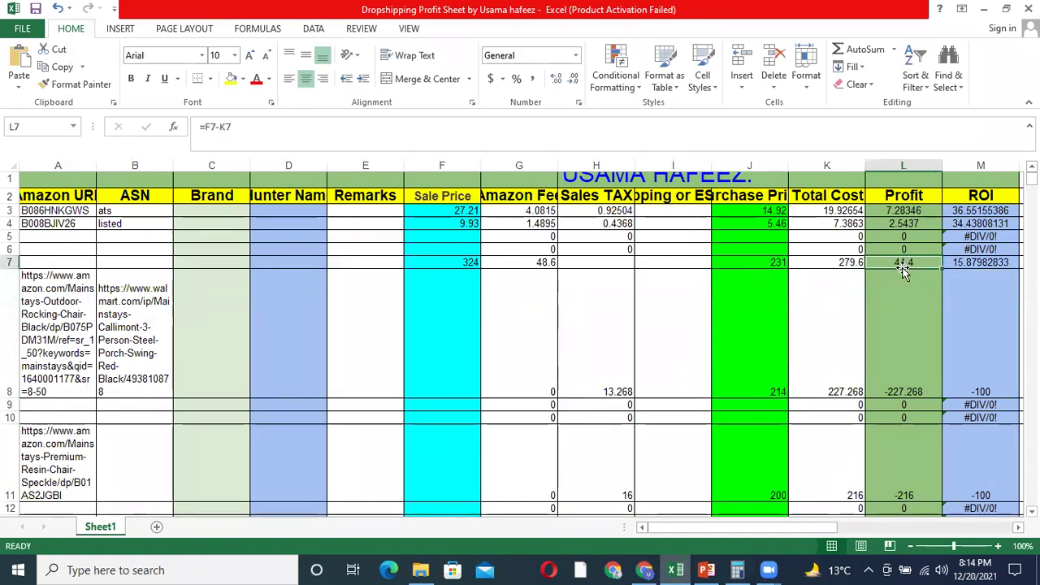
pyautogui.press('Left')
pyautogui.press('Left')
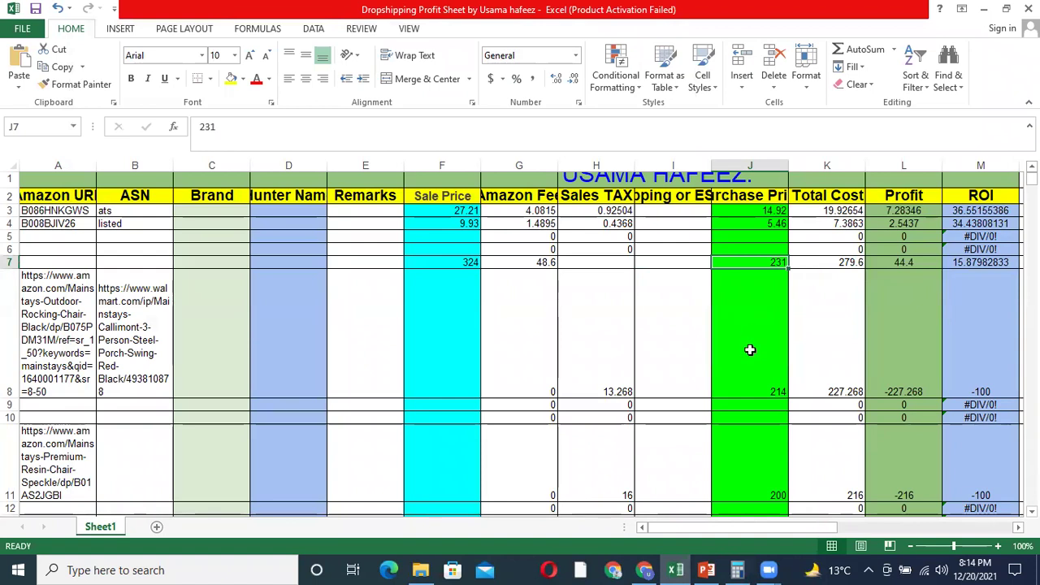
# Step: Check the Sales TAX cells H8 and H7, and switch to Chrome to reopen the Walmart porch swing page
pyautogui.click(607, 290)
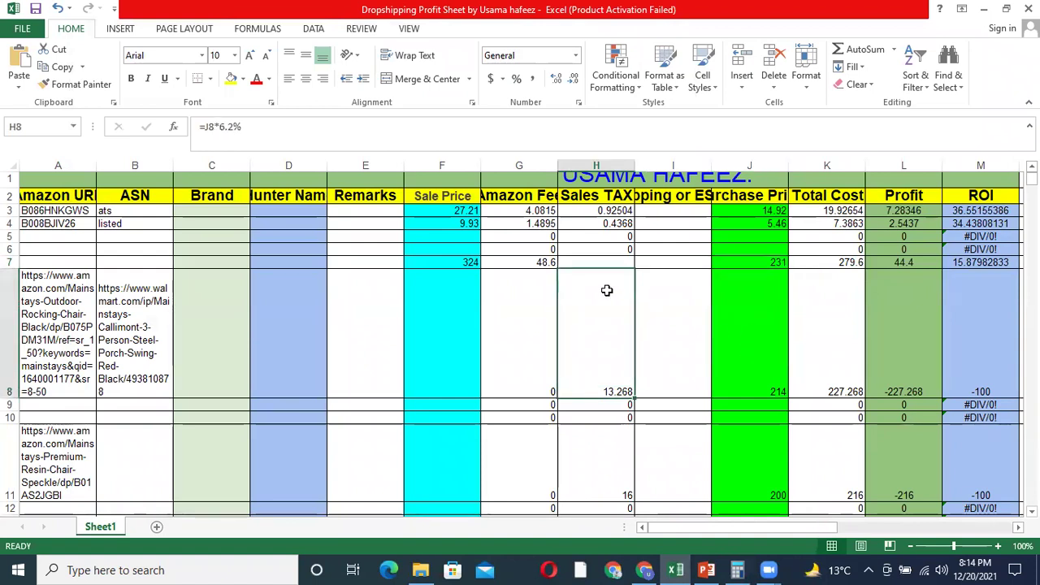
pyautogui.press('Up')
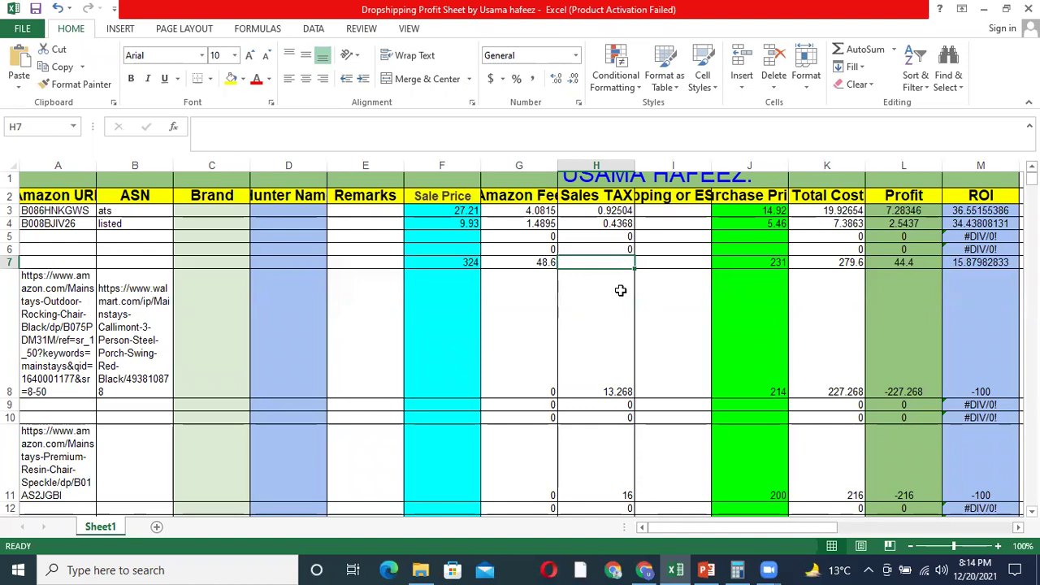
pyautogui.moveTo(706, 569)
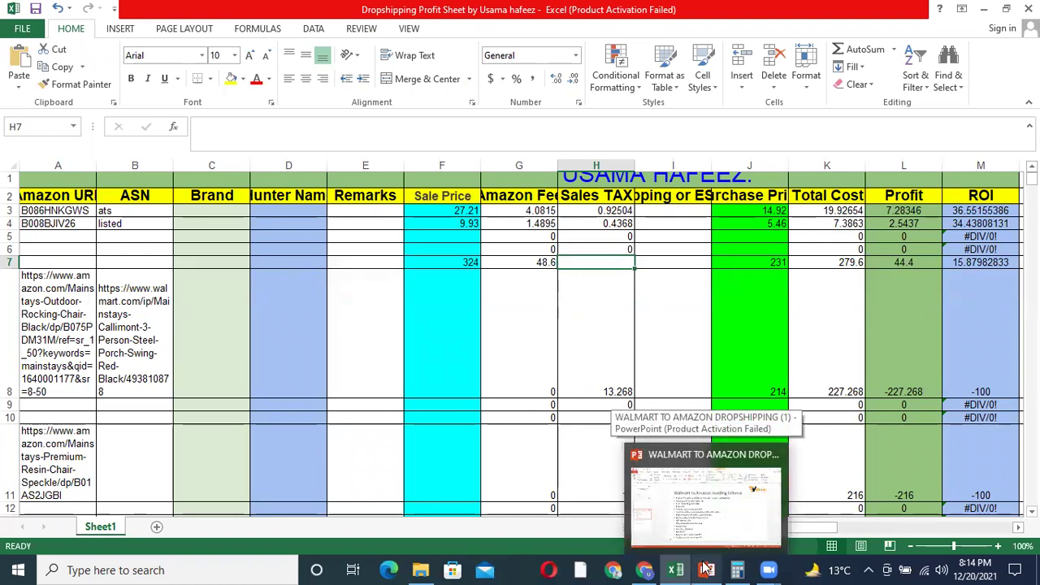
pyautogui.click(645, 570)
pyautogui.click(719, 17)
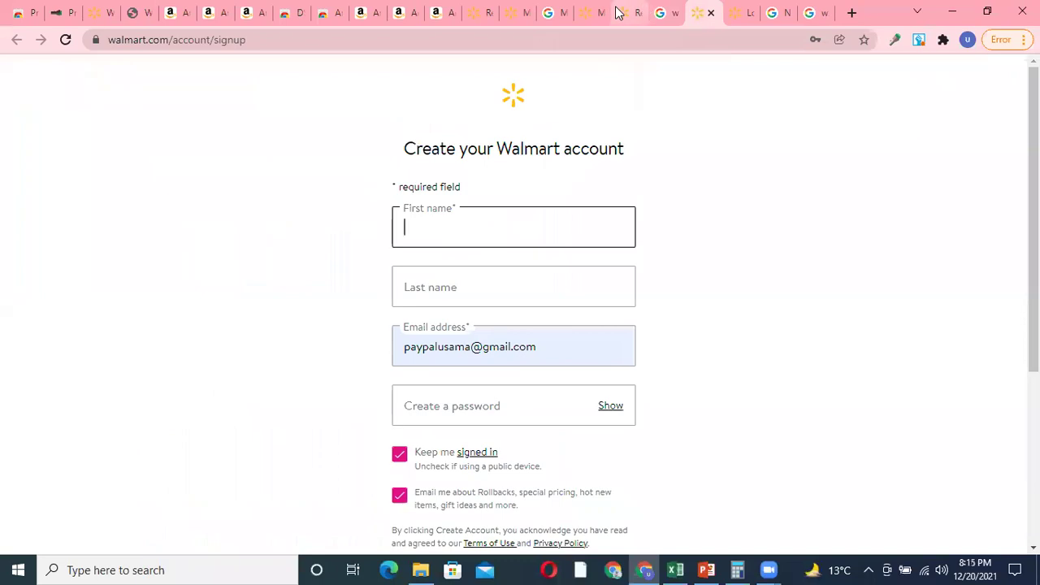
pyautogui.click(642, 14)
pyautogui.click(512, 13)
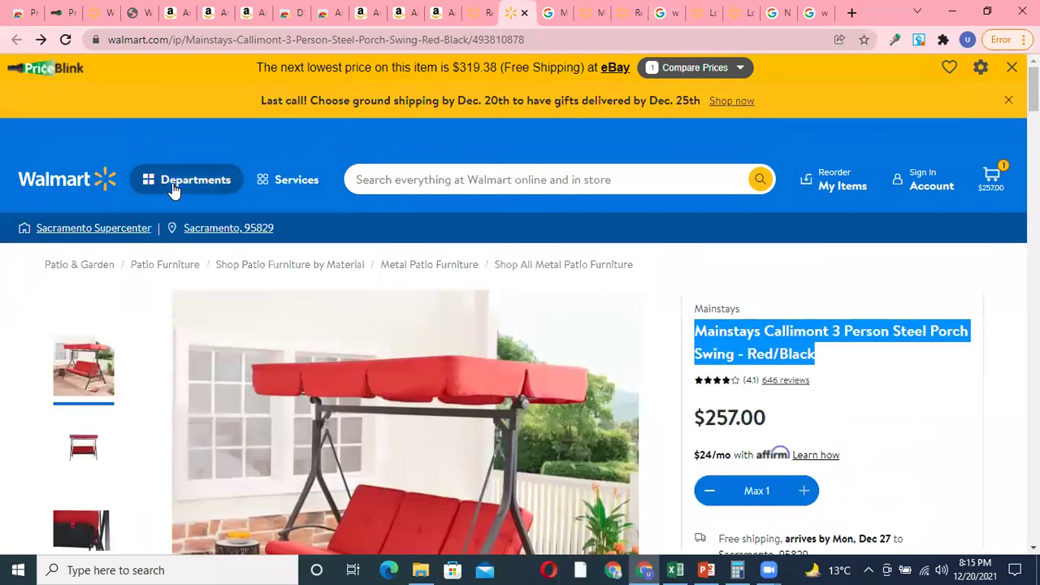
pyautogui.click(177, 185)
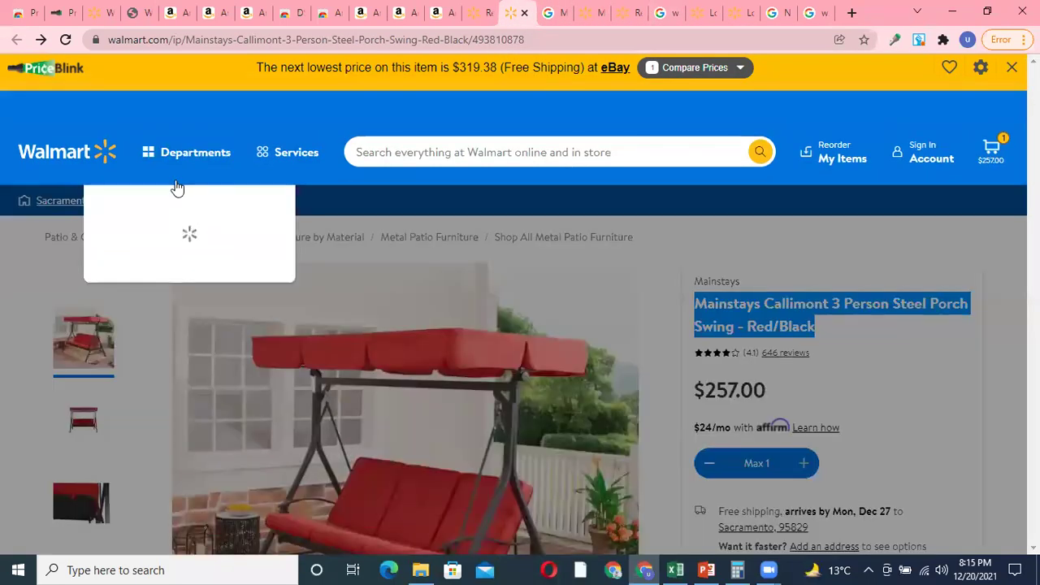
pyautogui.click(176, 180)
pyautogui.click(183, 163)
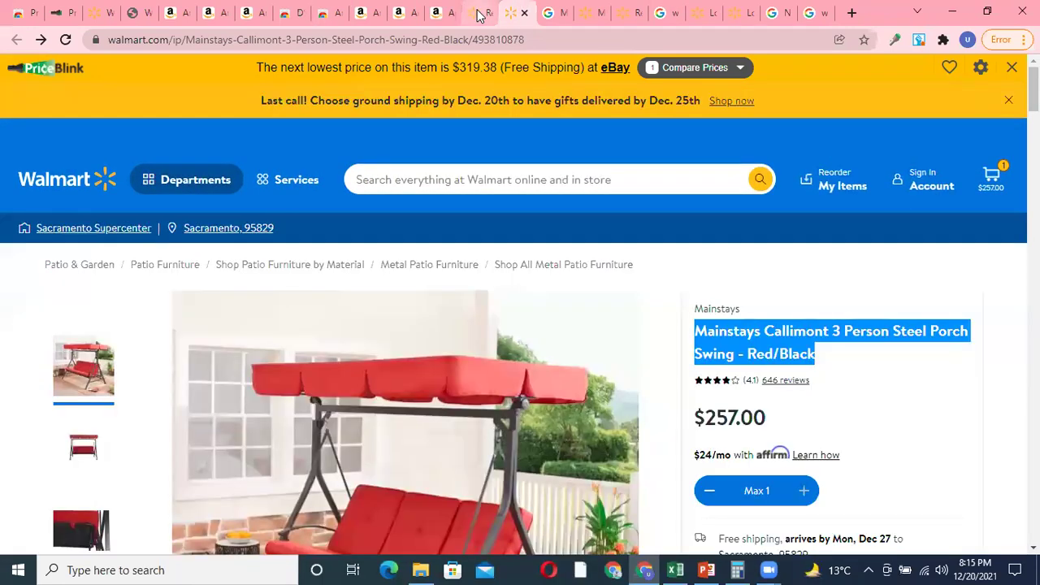
pyautogui.click(479, 14)
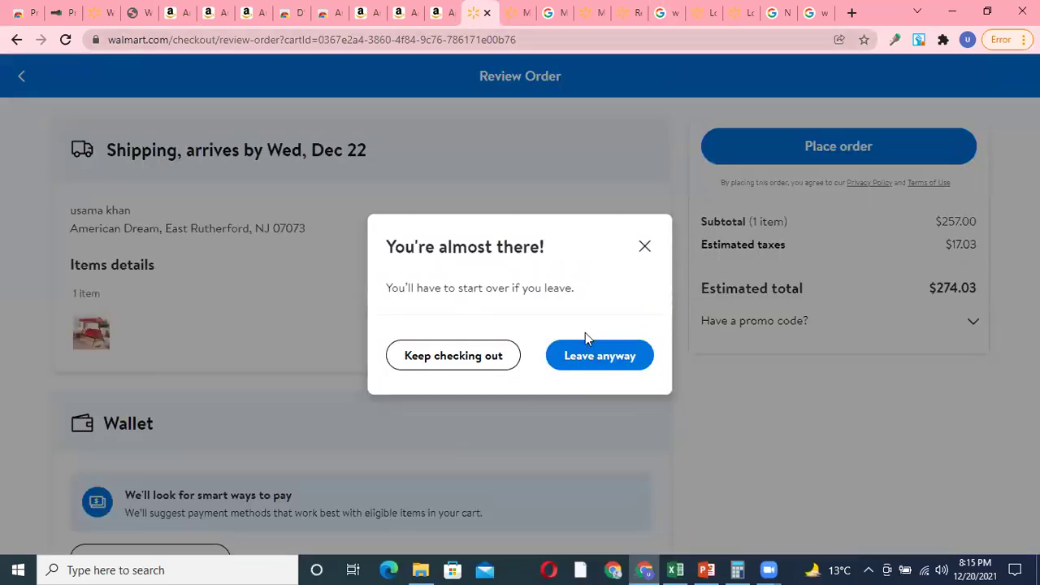
pyautogui.click(486, 358)
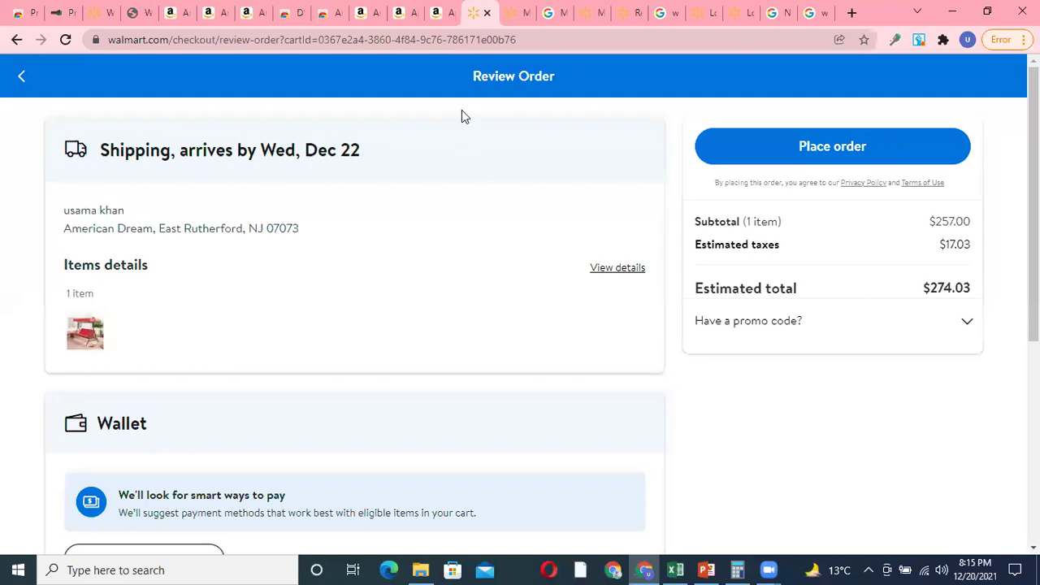
# Step: Return to the porch swing page and bring up the Grocery categories in Walmart's departments list
pyautogui.click(510, 13)
pyautogui.click(174, 183)
pyautogui.click(174, 180)
pyautogui.click(172, 185)
pyautogui.click(176, 178)
pyautogui.click(179, 180)
pyautogui.click(178, 182)
pyautogui.click(216, 184)
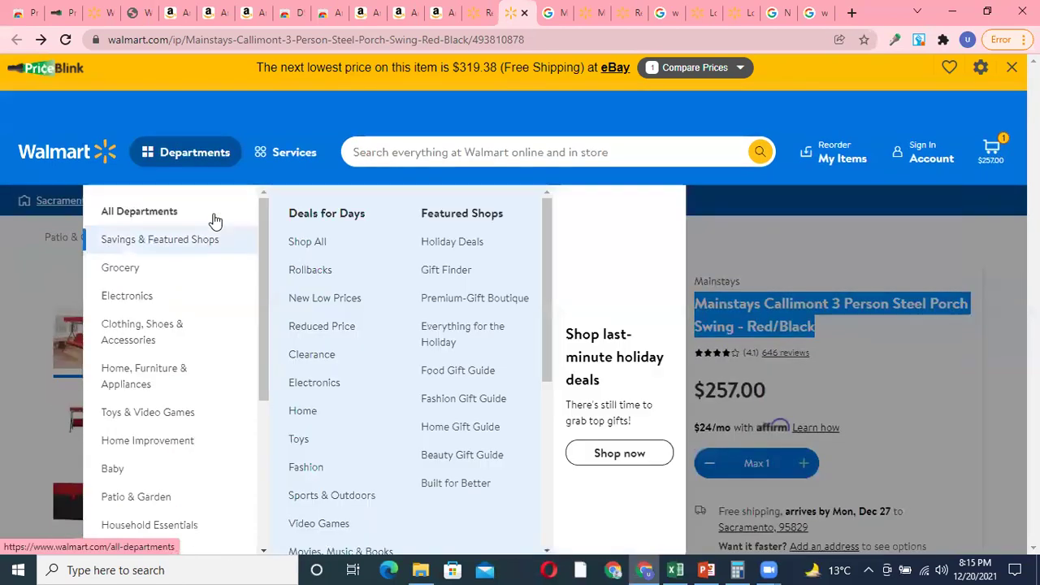
pyautogui.scroll(-4, 216, 220)
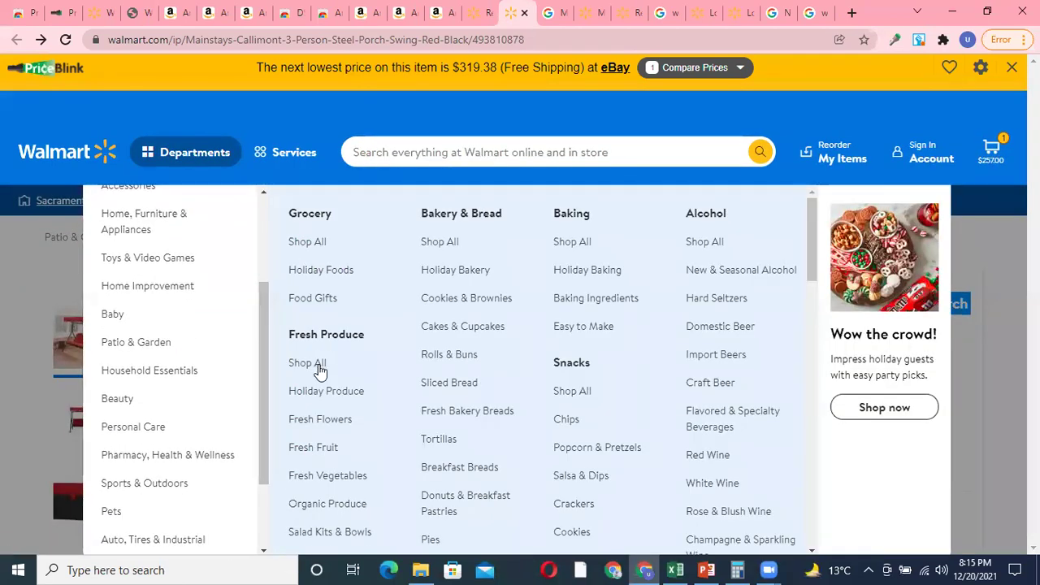
# Step: Open the Sliced Bread and Cakes & Cupcakes categories, plus one further grocery category, in new tabs
pyautogui.rightClick(451, 391)
pyautogui.click(471, 399)
pyautogui.rightClick(469, 337)
pyautogui.click(481, 344)
pyautogui.scroll(-1, 504, 408)
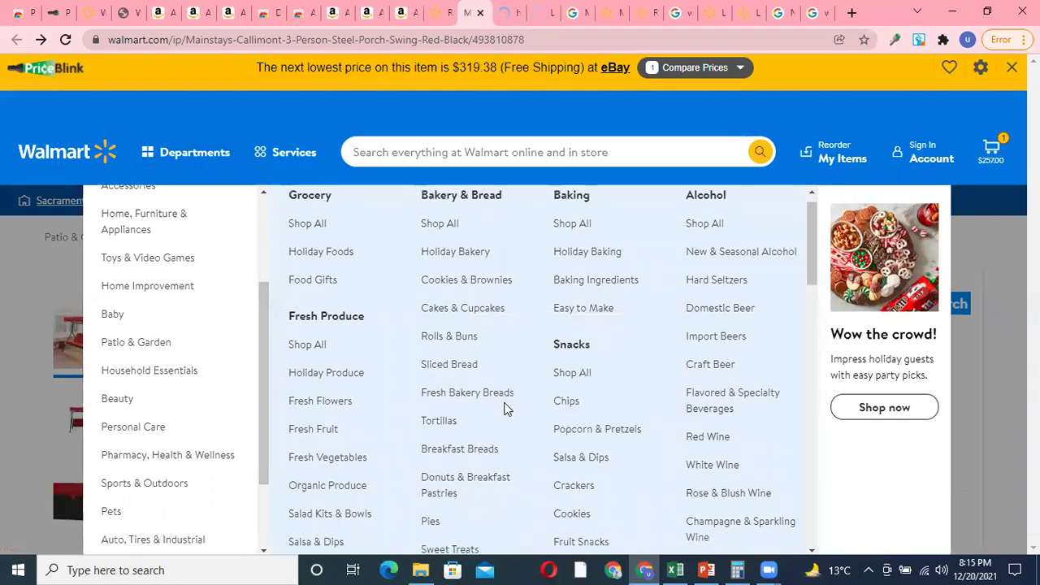
pyautogui.scroll(-5, 504, 408)
pyautogui.rightClick(451, 411)
pyautogui.click(473, 418)
# Step: Open the Pellet Grills category of the Patio & Garden department in a new tab
pyautogui.scroll(-3, 503, 407)
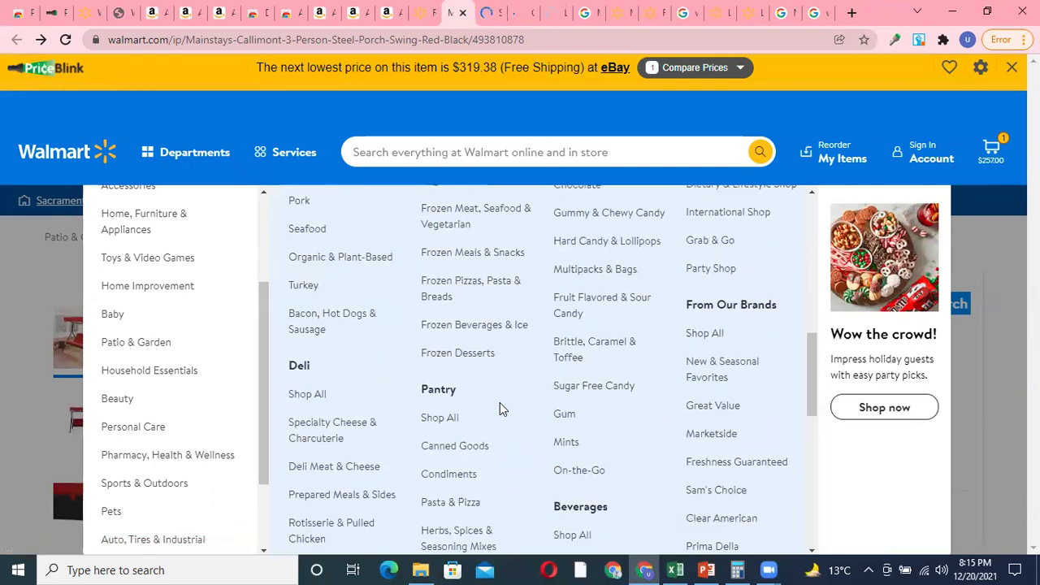
pyautogui.scroll(-1, 430, 436)
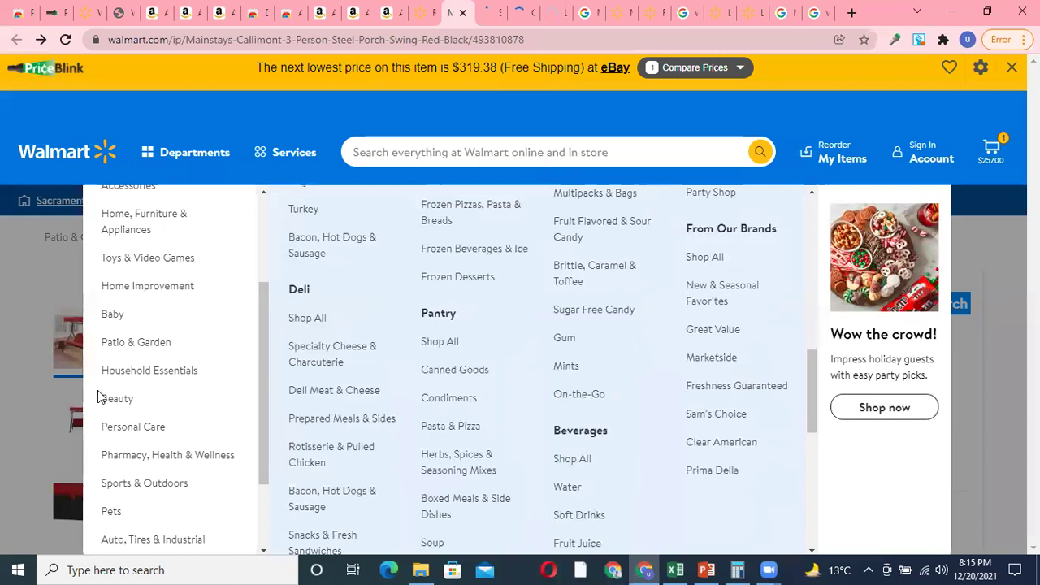
pyautogui.moveTo(171, 355)
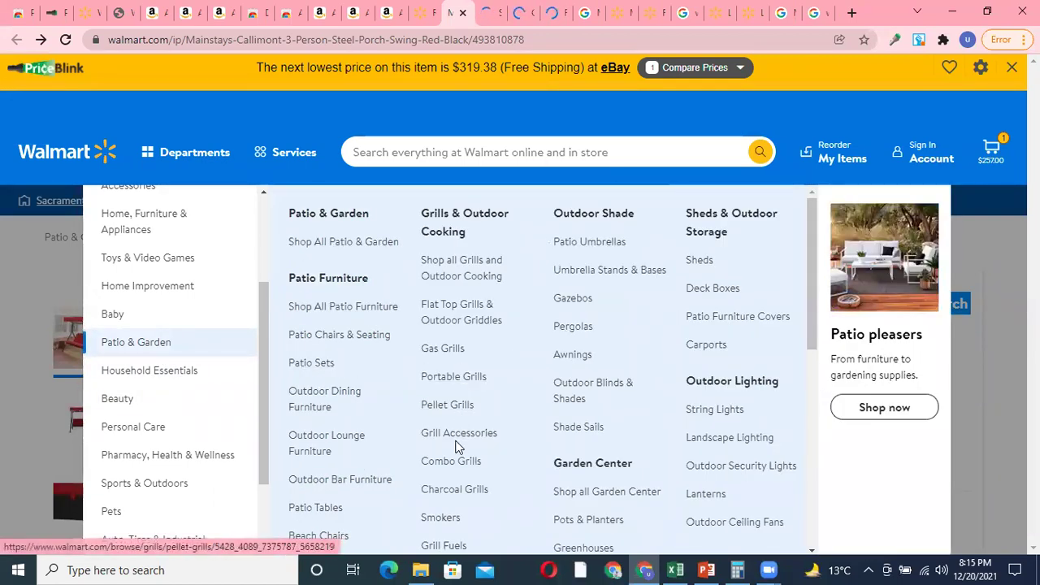
pyautogui.rightClick(466, 408)
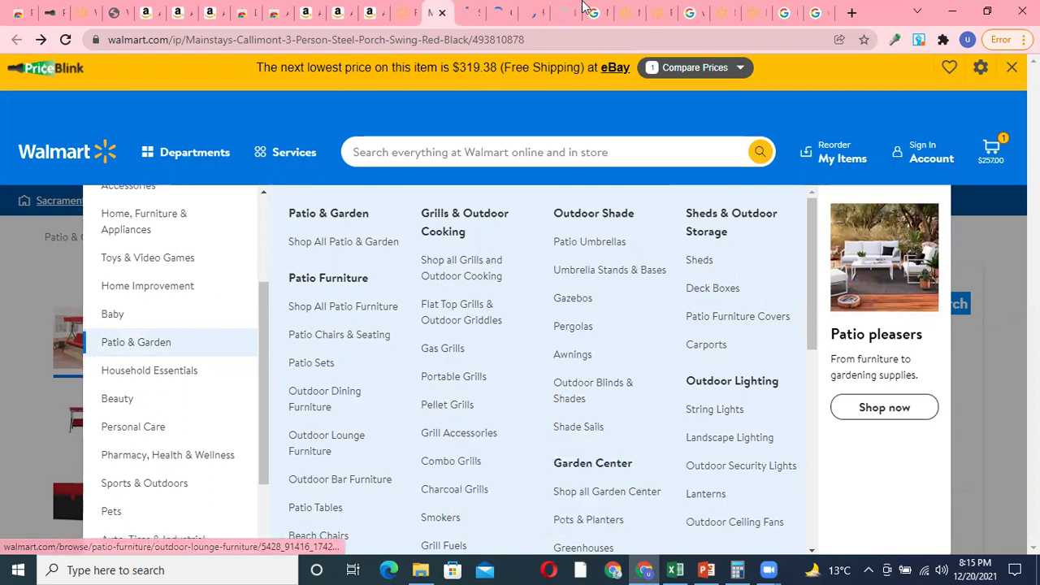
# Step: Go to the Sliced Bread tab and look through its products and prices
pyautogui.hotkey('ctrl', 'Tab')
pyautogui.scroll(-3, 450, 200)
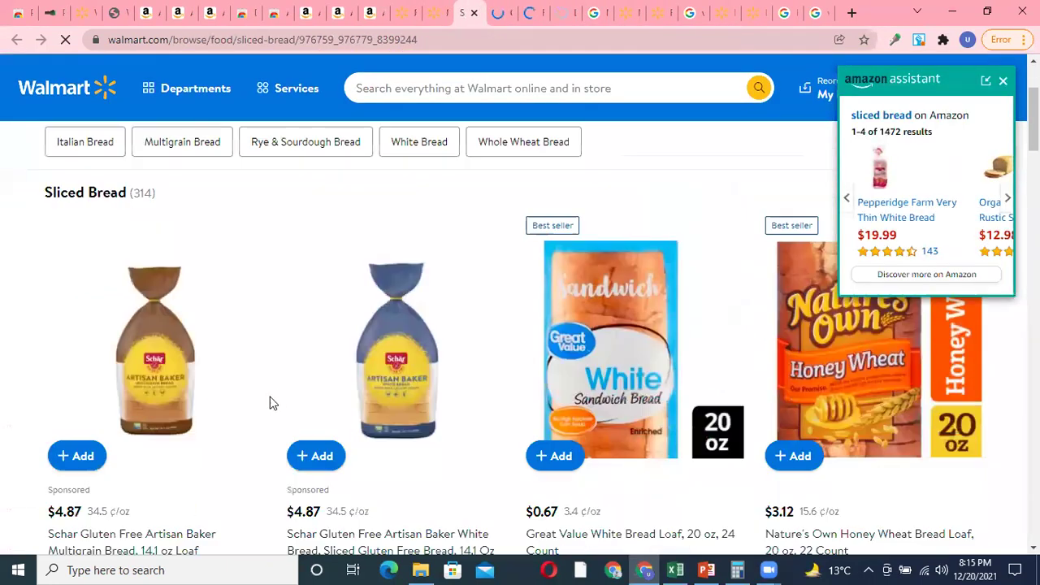
pyautogui.scroll(-2, 162, 406)
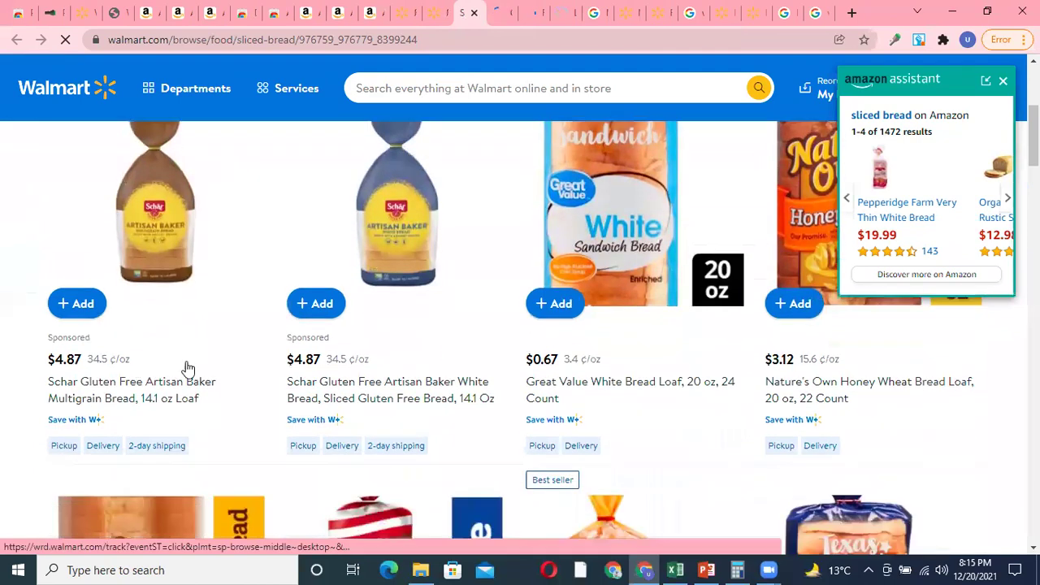
pyautogui.scroll(2, 439, 350)
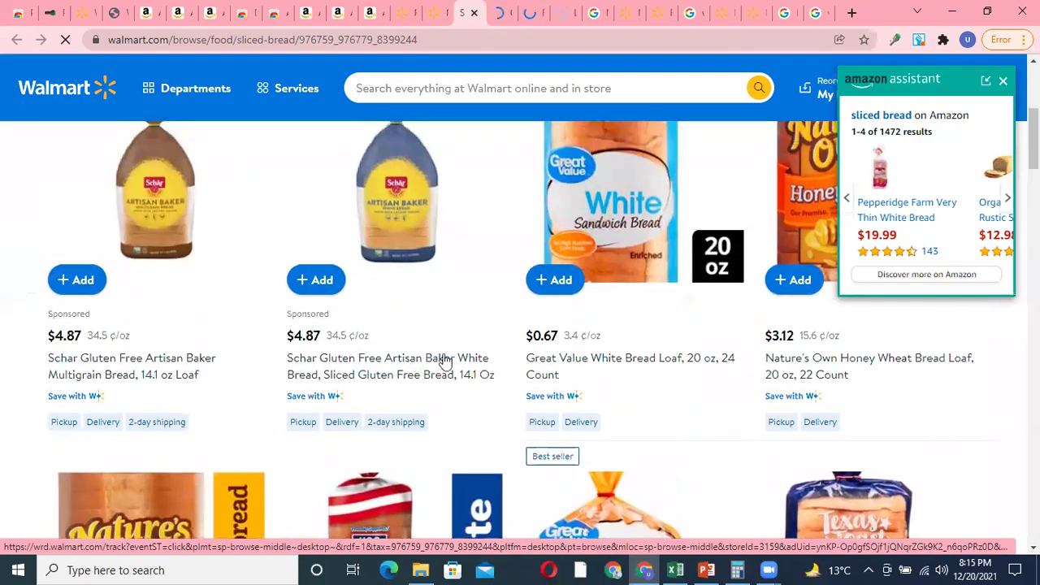
pyautogui.scroll(-3, 452, 362)
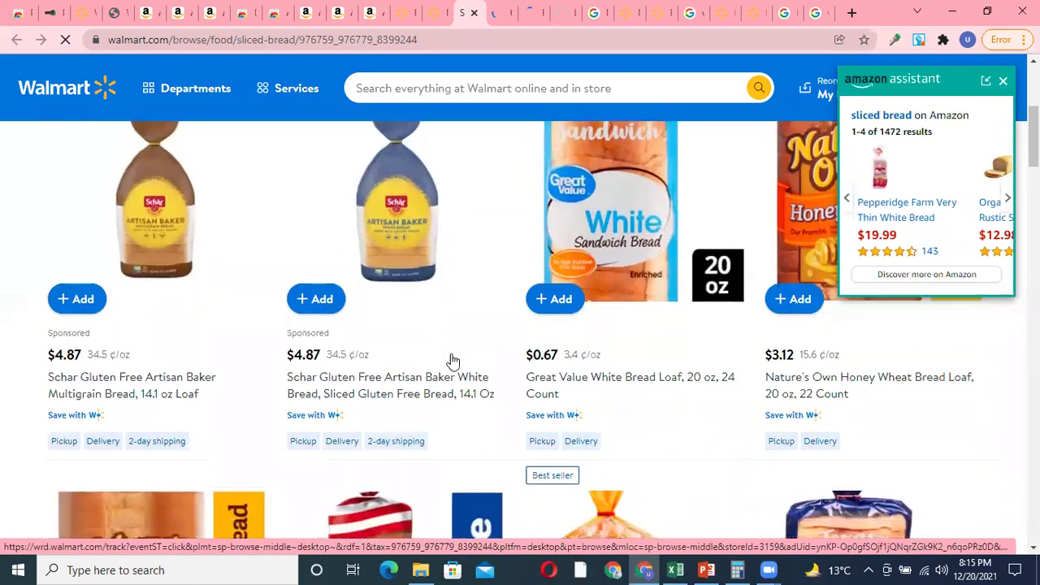
pyautogui.scroll(-3, 349, 365)
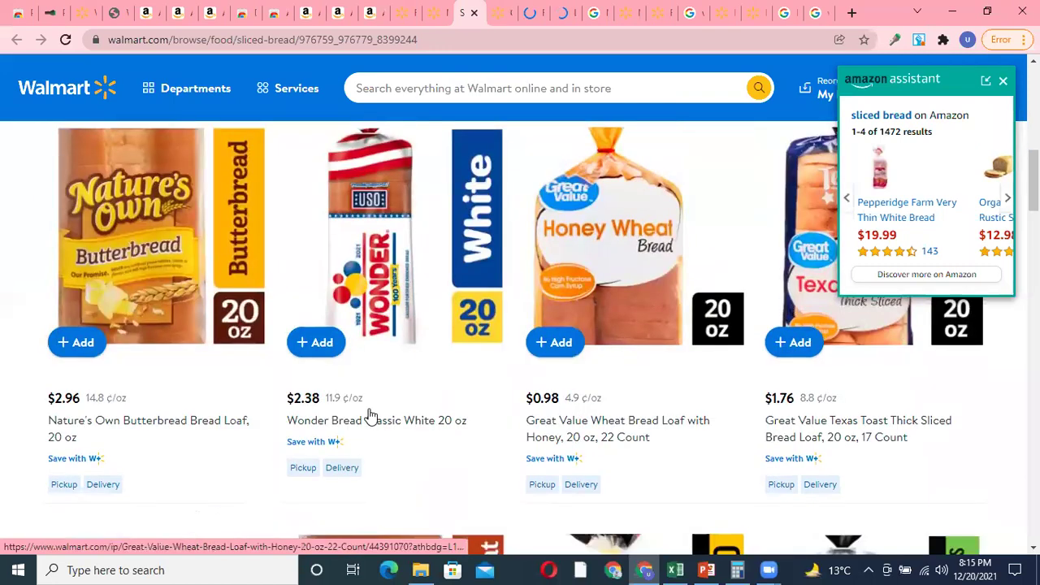
pyautogui.scroll(-8, 366, 386)
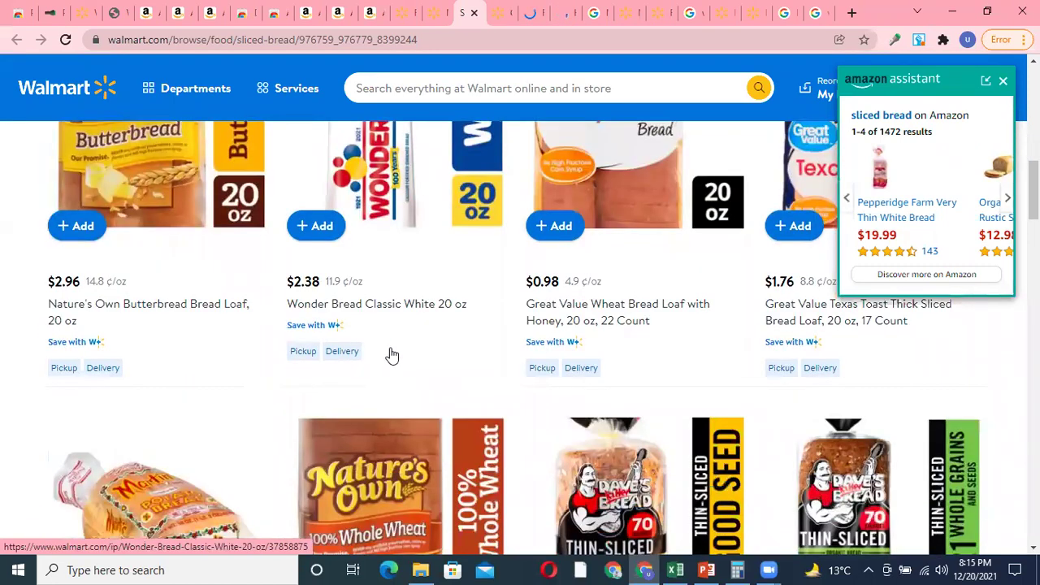
pyautogui.scroll(-7, 390, 354)
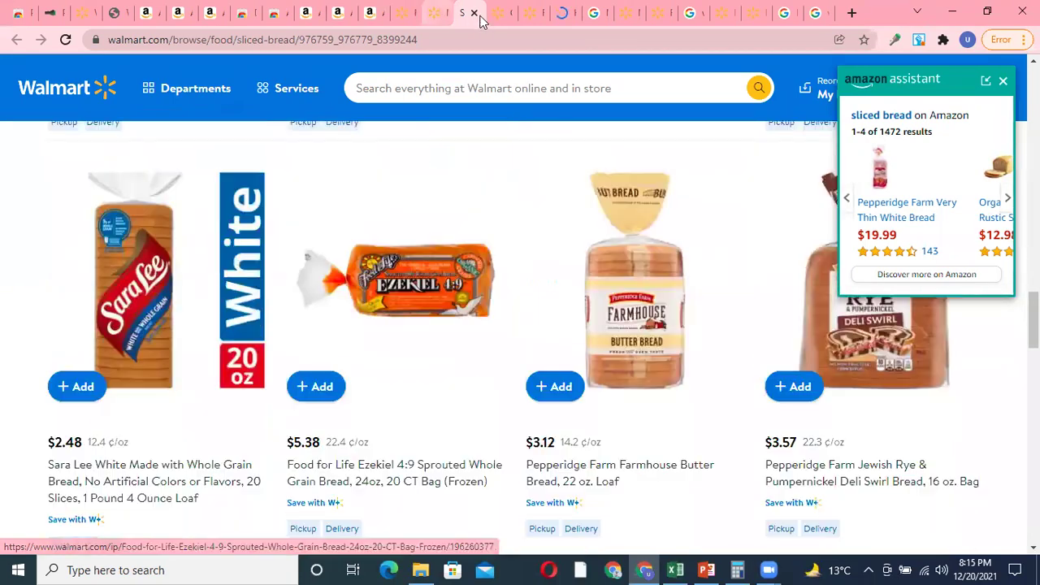
# Step: Find the Freshness Guaranteed Kosher 12 Delicious Slices Cheesecake in the Cakes & Cupcakes listing and open it in a new tab
pyautogui.click(497, 12)
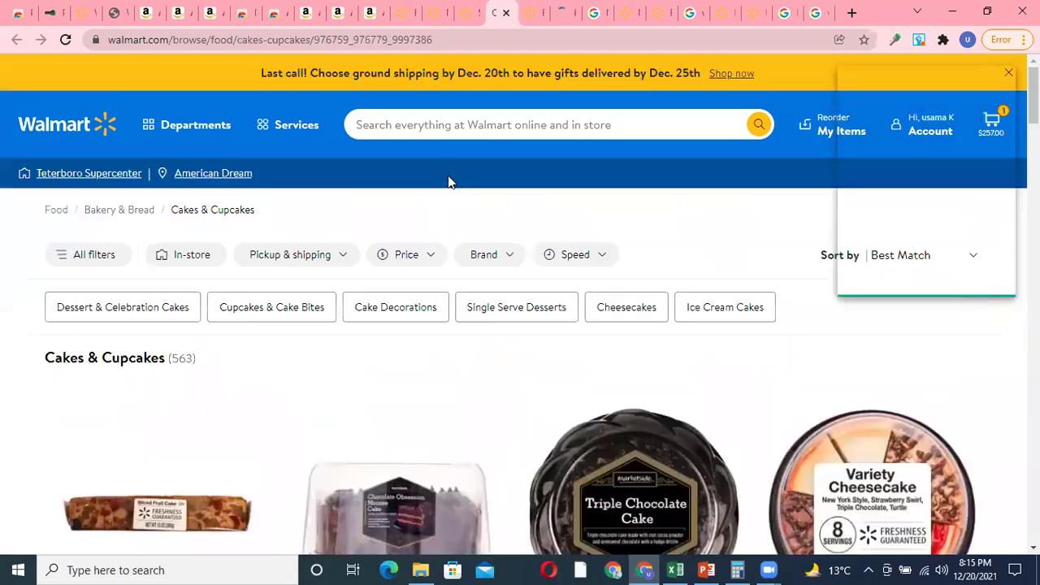
pyautogui.scroll(-5, 382, 365)
pyautogui.scroll(-6, 353, 370)
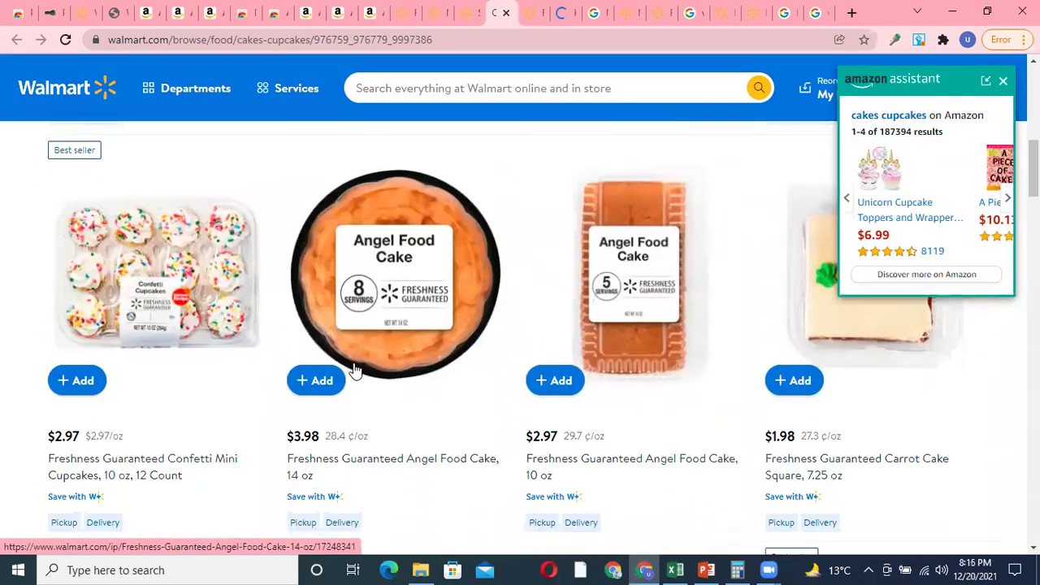
pyautogui.scroll(-2, 353, 370)
pyautogui.scroll(1, 353, 367)
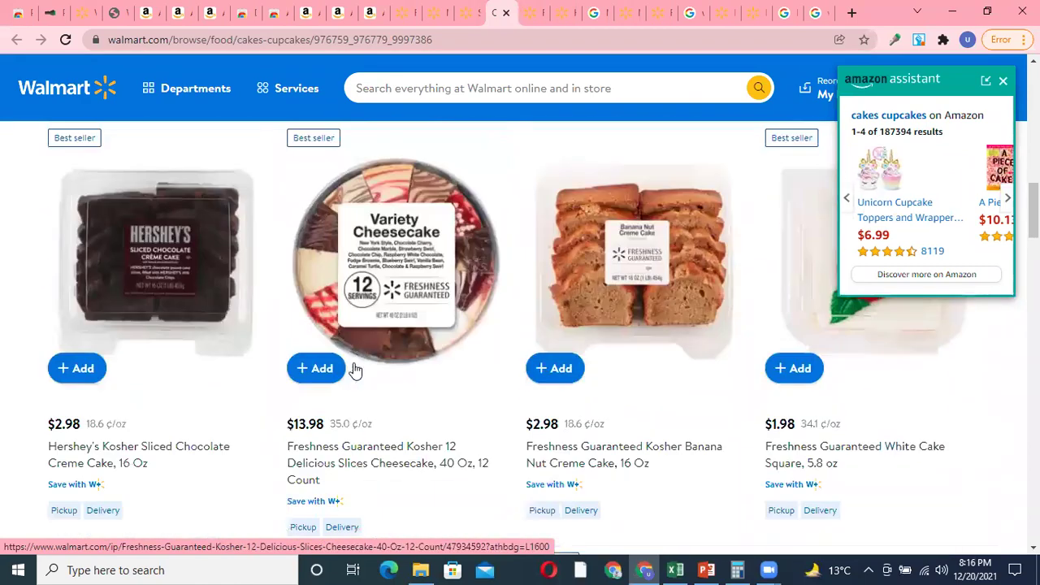
pyautogui.rightClick(370, 317)
pyautogui.click(407, 328)
# Step: Open the Patti LaBelle Banana Pudding and the 7" Double Layer Confetti Cake in new tabs
pyautogui.scroll(-4, 390, 353)
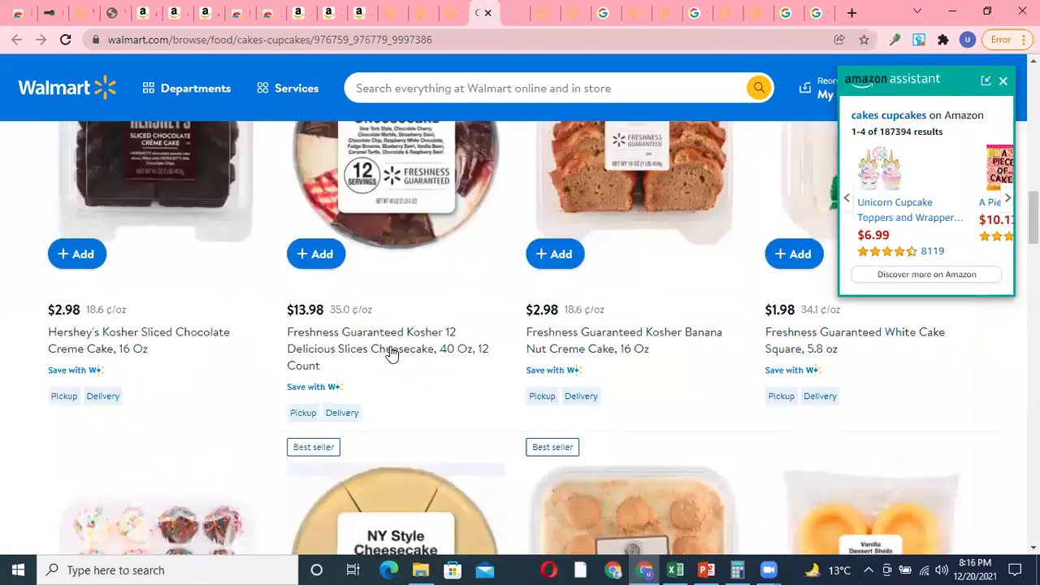
pyautogui.scroll(-1, 491, 356)
pyautogui.rightClick(603, 349)
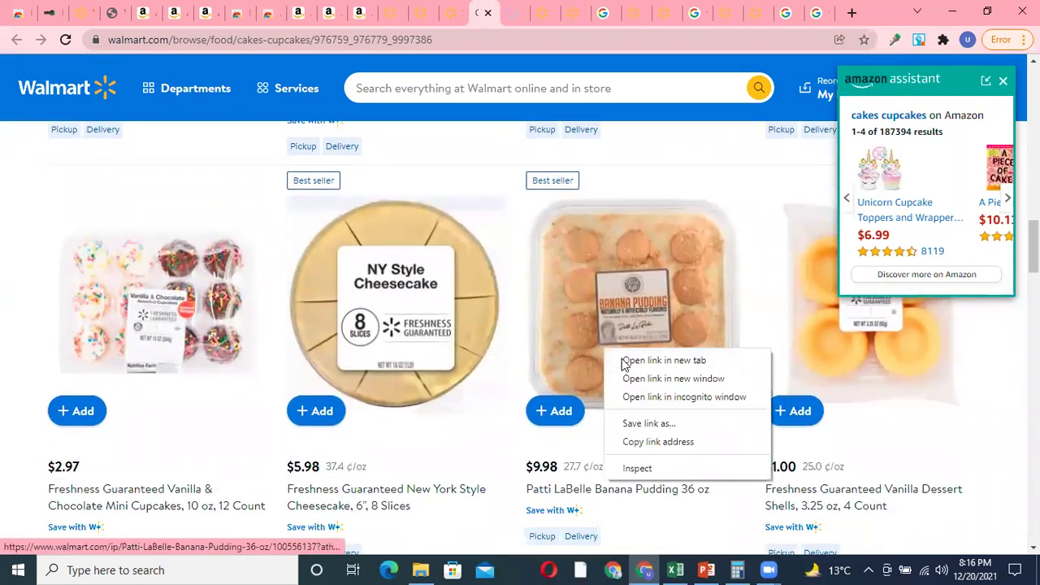
pyautogui.click(622, 362)
pyautogui.scroll(-7, 557, 357)
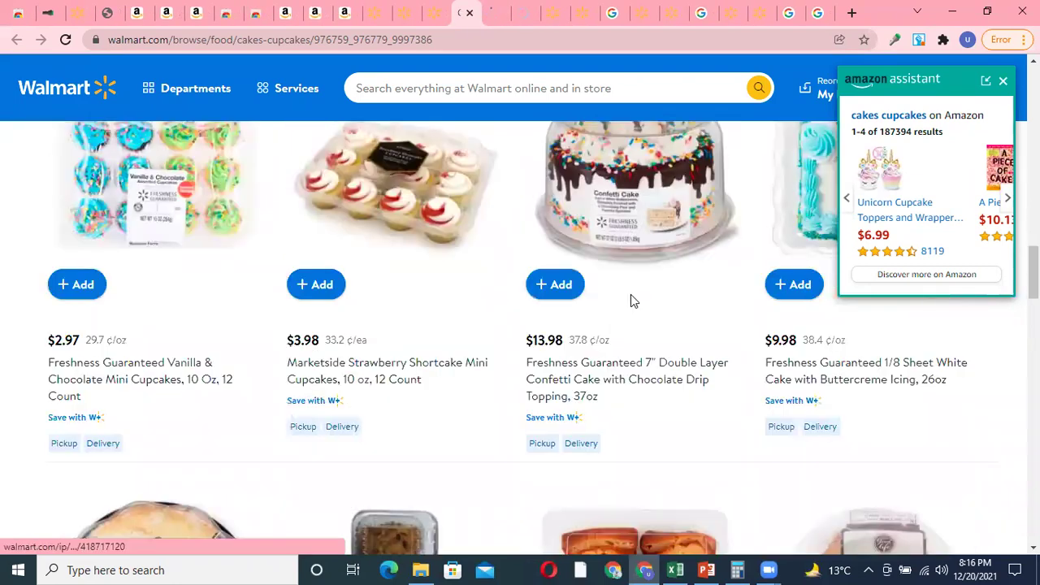
pyautogui.rightClick(650, 293)
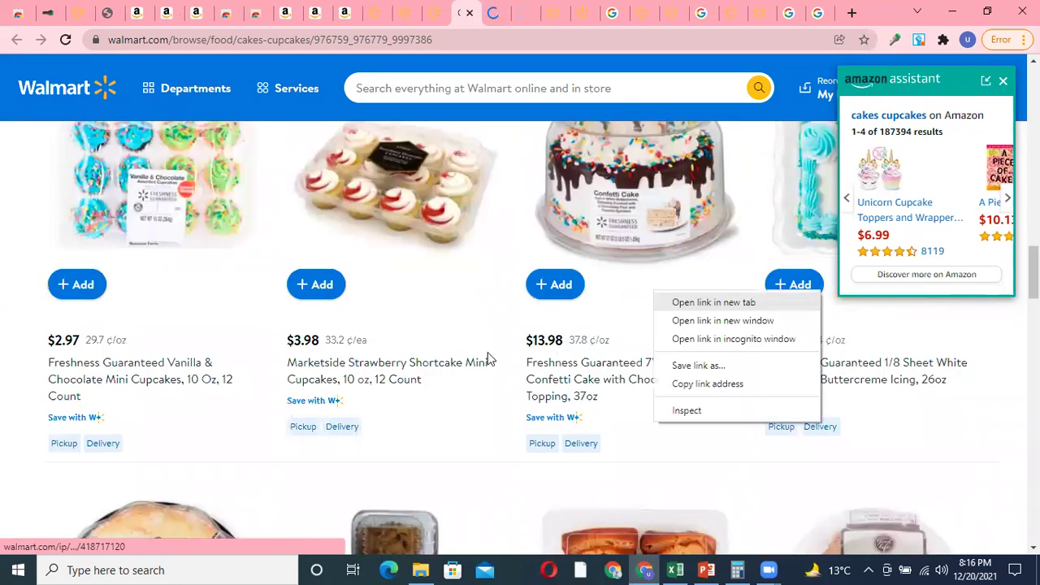
pyautogui.press('t')
# Step: Return to the Sliced Bread listing and browse the products further down the page
pyautogui.scroll(-5, 390, 354)
pyautogui.scroll(-5, 425, 365)
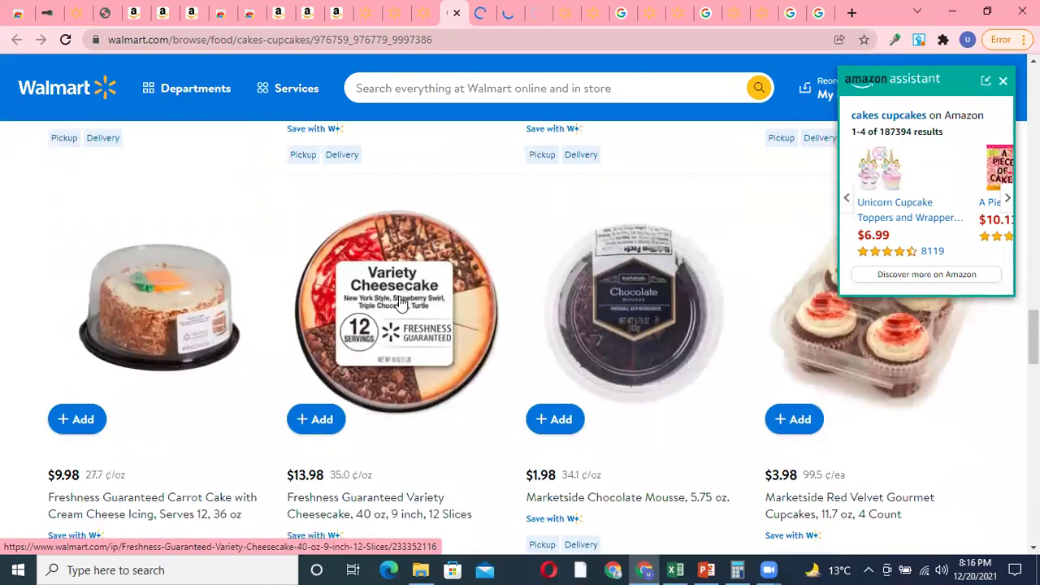
pyautogui.click(354, 12)
pyautogui.click(381, 12)
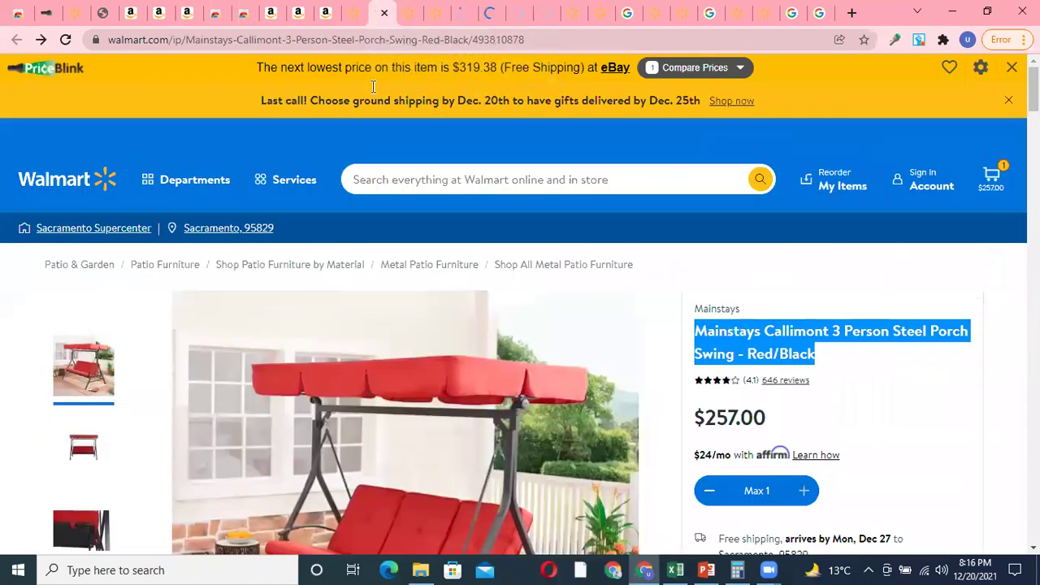
pyautogui.click(408, 12)
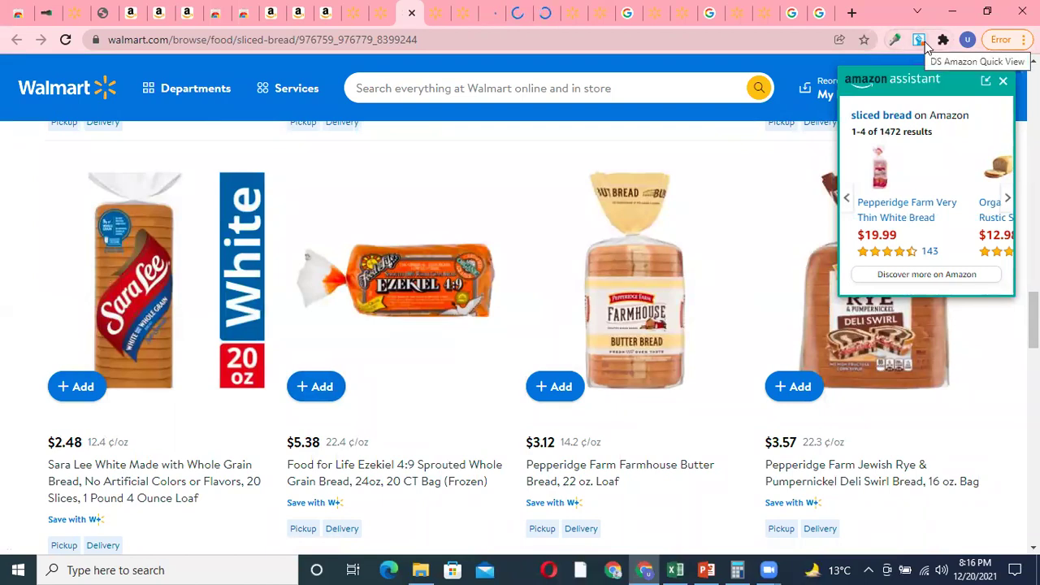
pyautogui.scroll(-6, 539, 421)
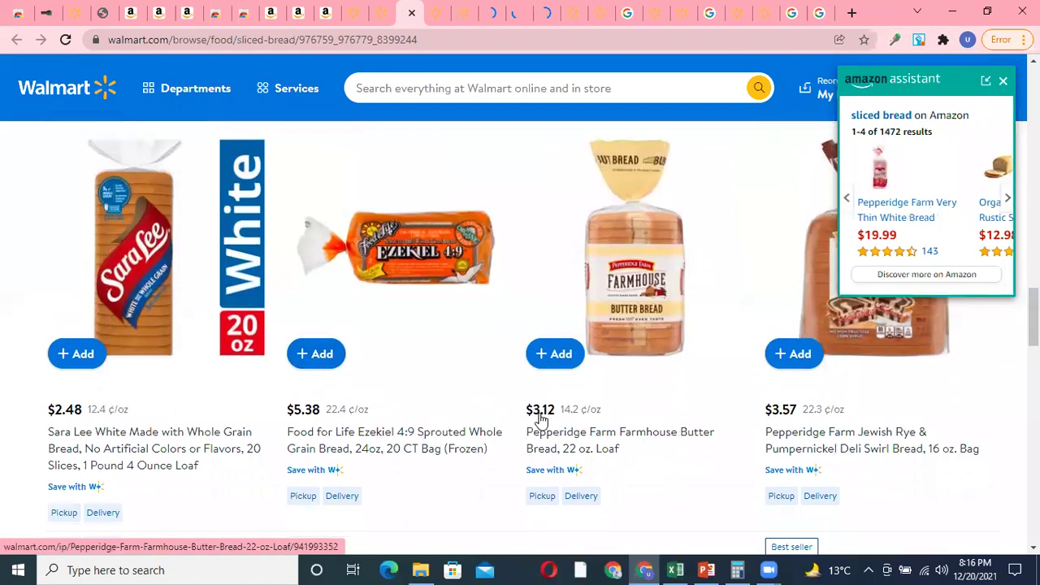
pyautogui.scroll(-5, 440, 354)
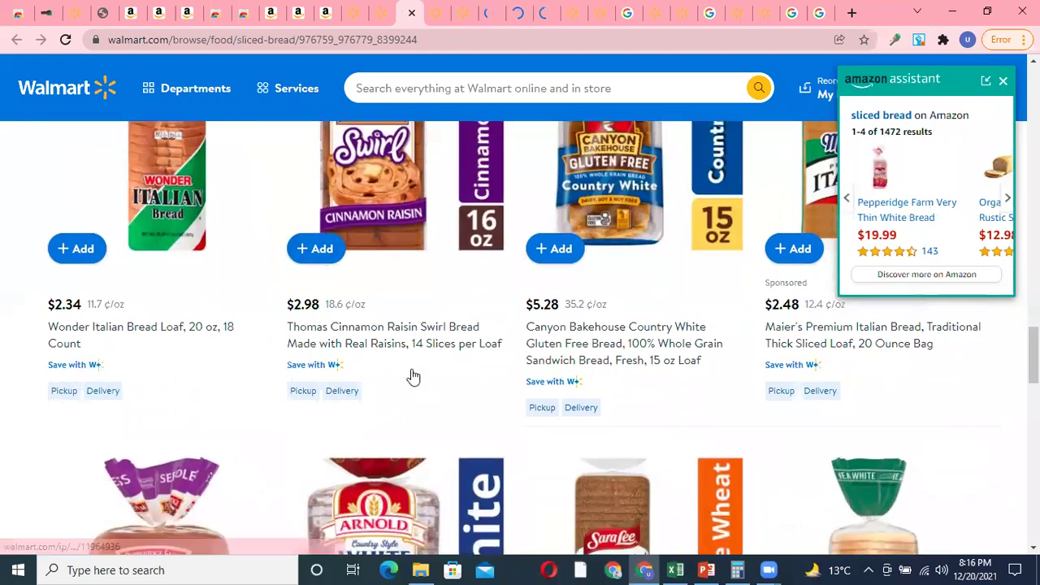
# Step: Leave the Sliced Bread listing for the Freshness Guaranteed Kosher 12 Delicious Slices Cheesecake page and look over its price and details
pyautogui.scroll(-6, 482, 363)
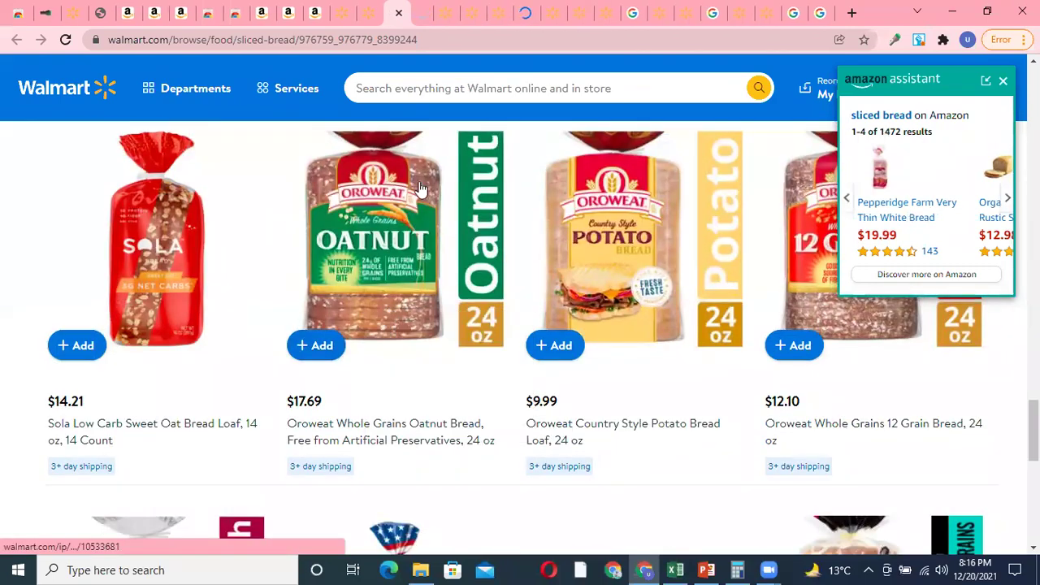
pyautogui.click(442, 13)
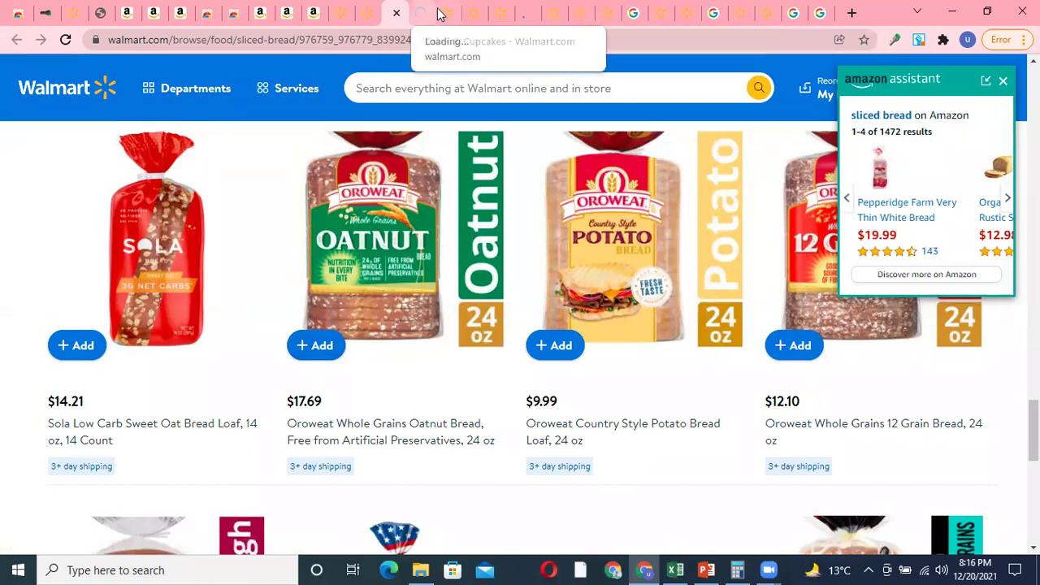
pyautogui.scroll(1, 480, 322)
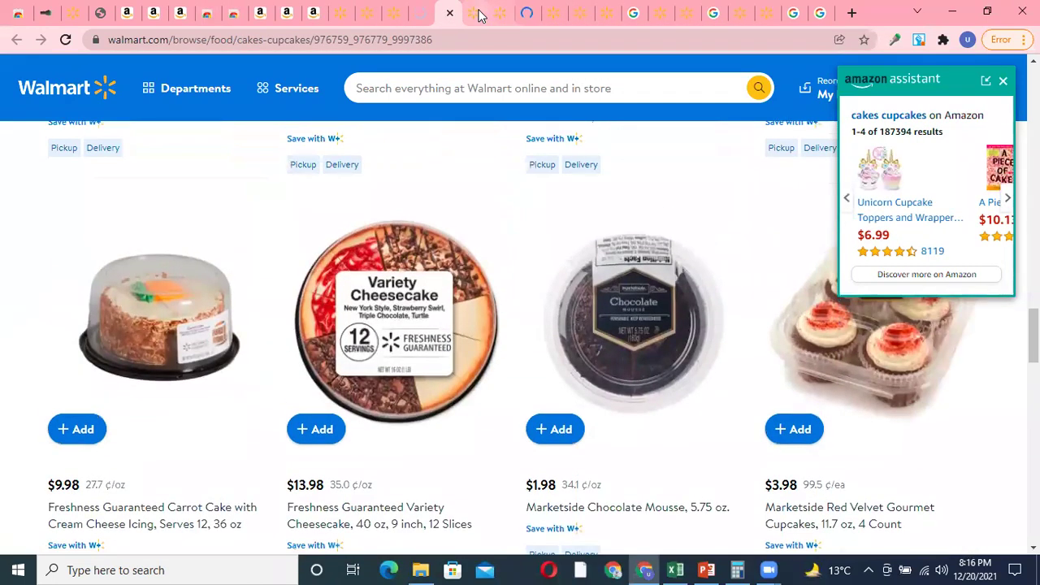
pyautogui.click(487, 322)
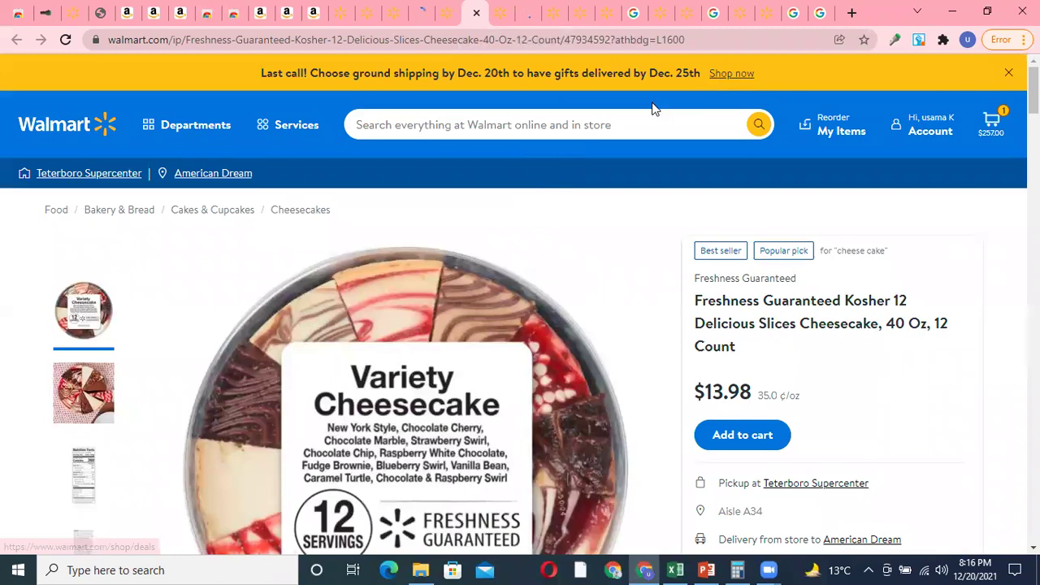
pyautogui.scroll(-1, 638, 124)
pyautogui.scroll(-8, 638, 124)
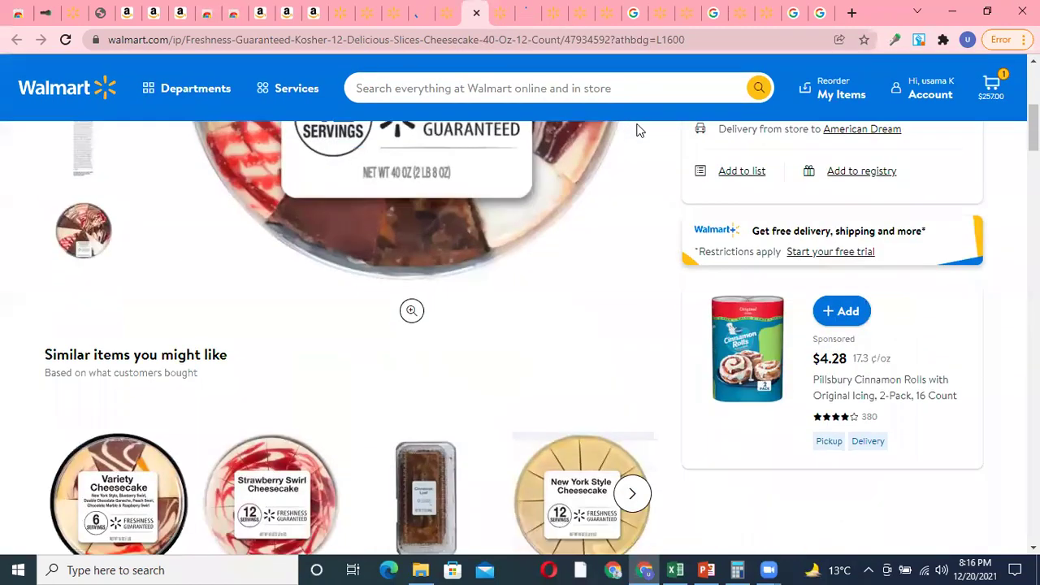
pyautogui.scroll(5, 638, 119)
pyautogui.scroll(3, 638, 119)
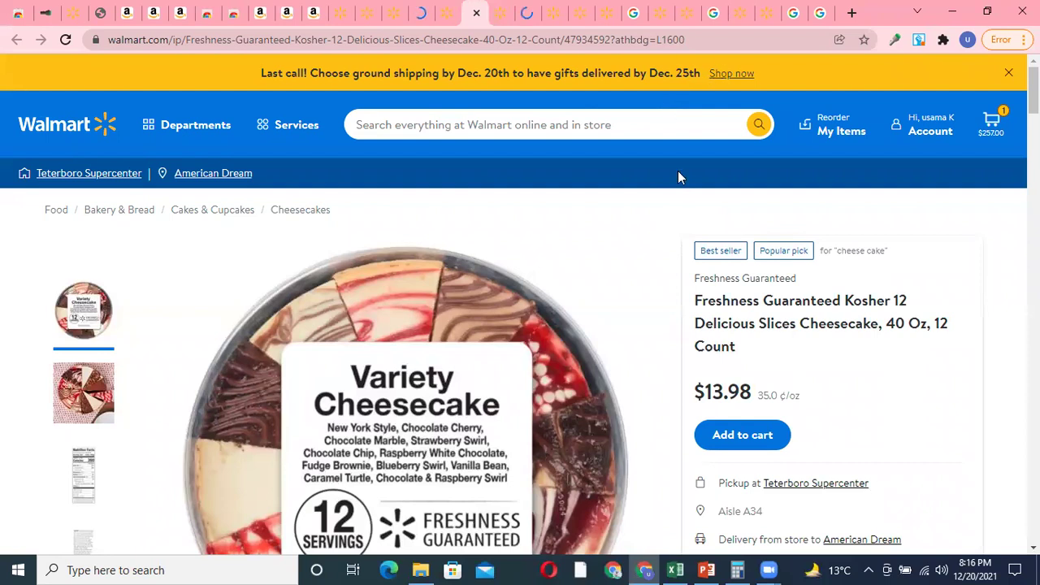
# Step: Search Google for the cheesecake's full product title and look through the results for other sellers
pyautogui.tripleClick(742, 354)
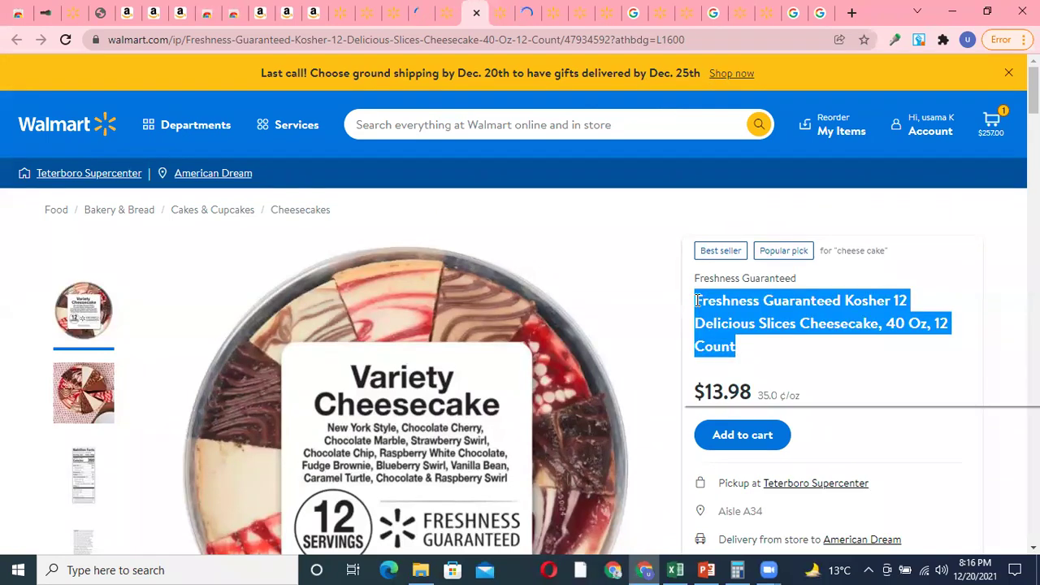
pyautogui.rightClick(732, 302)
pyautogui.press('Return')
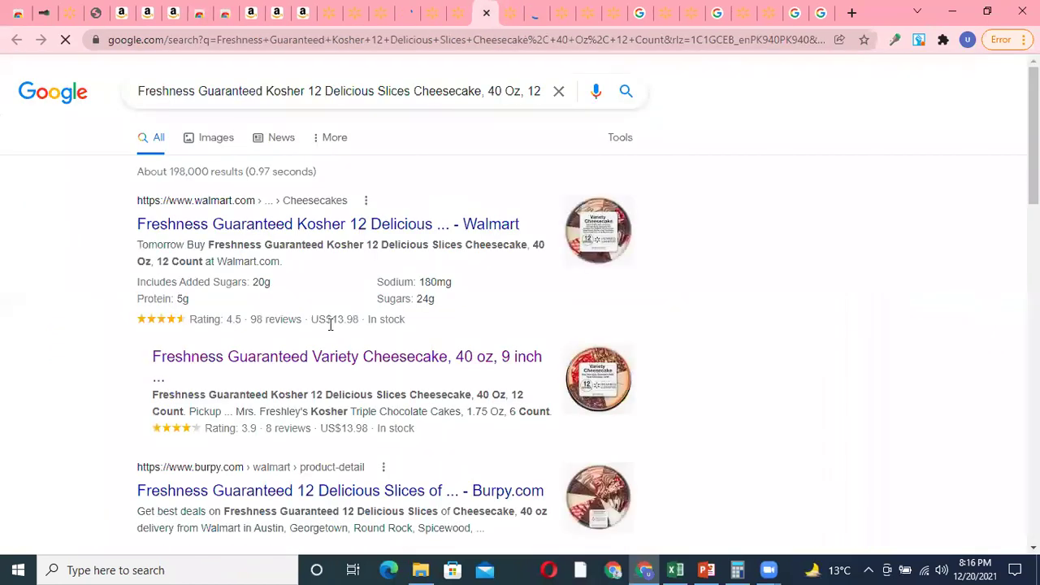
pyautogui.scroll(-4, 326, 315)
pyautogui.scroll(-10, 311, 314)
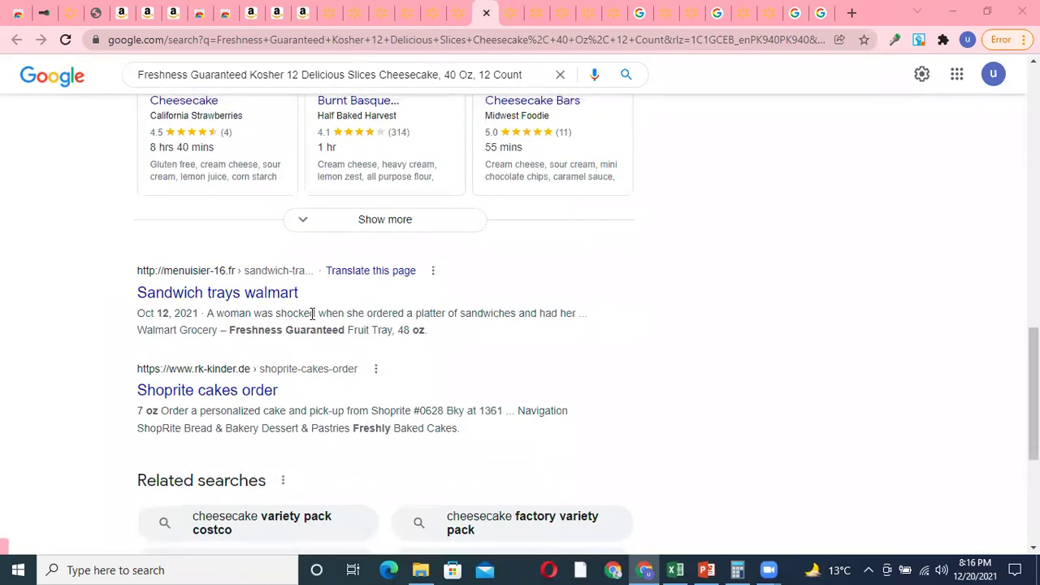
pyautogui.scroll(2, 325, 293)
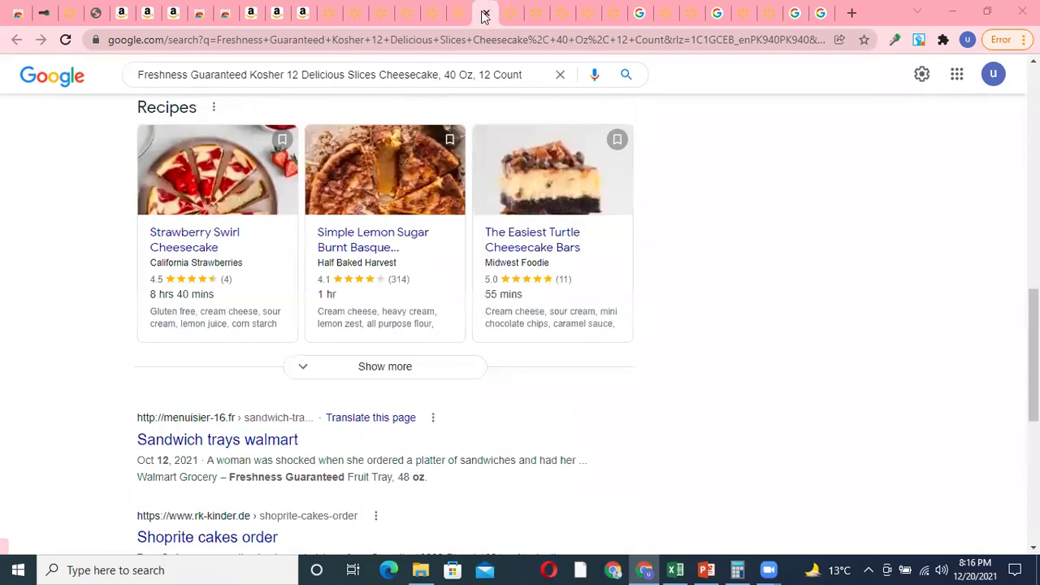
pyautogui.scroll(3, 507, 49)
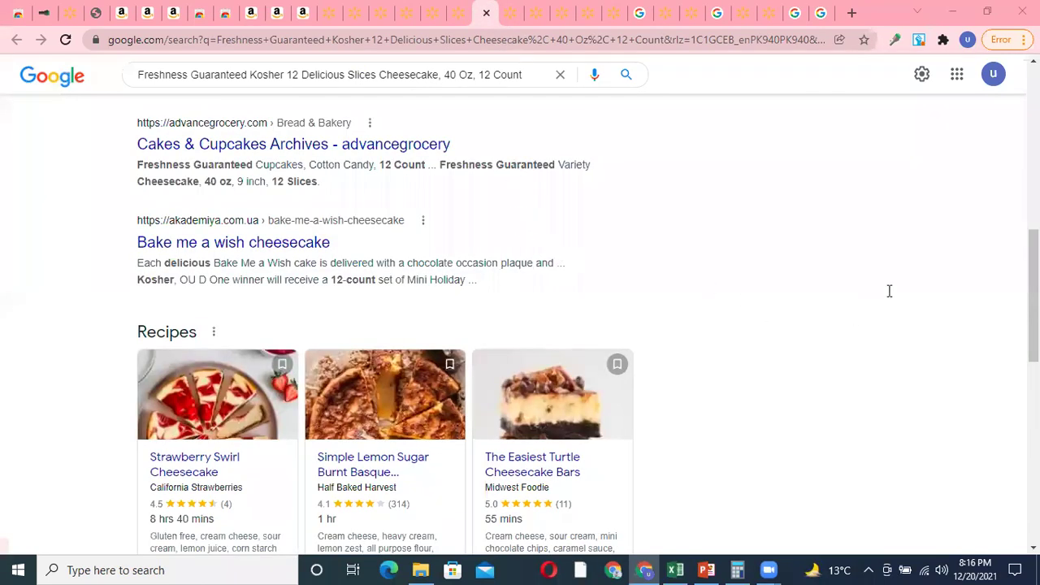
pyautogui.scroll(10, 940, 293)
# Step: Go to the Patti LaBelle Banana Pudding 36 oz page, search Google for its title and look through the results
pyautogui.hotkey('ctrl', 'Tab')
pyautogui.moveTo(927, 303); pyautogui.dragTo(695, 302)
pyautogui.rightClick(704, 302)
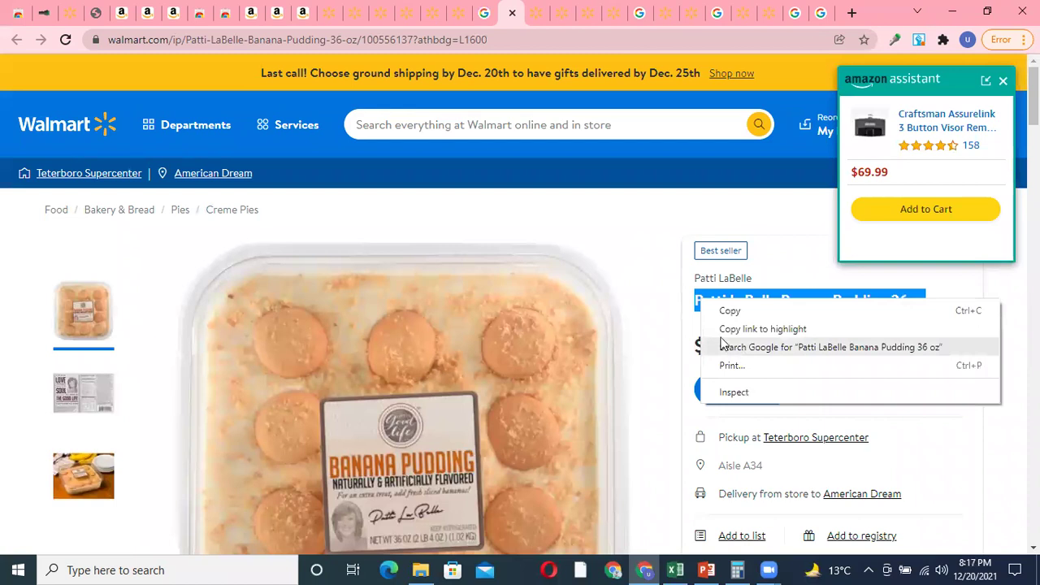
pyautogui.click(742, 351)
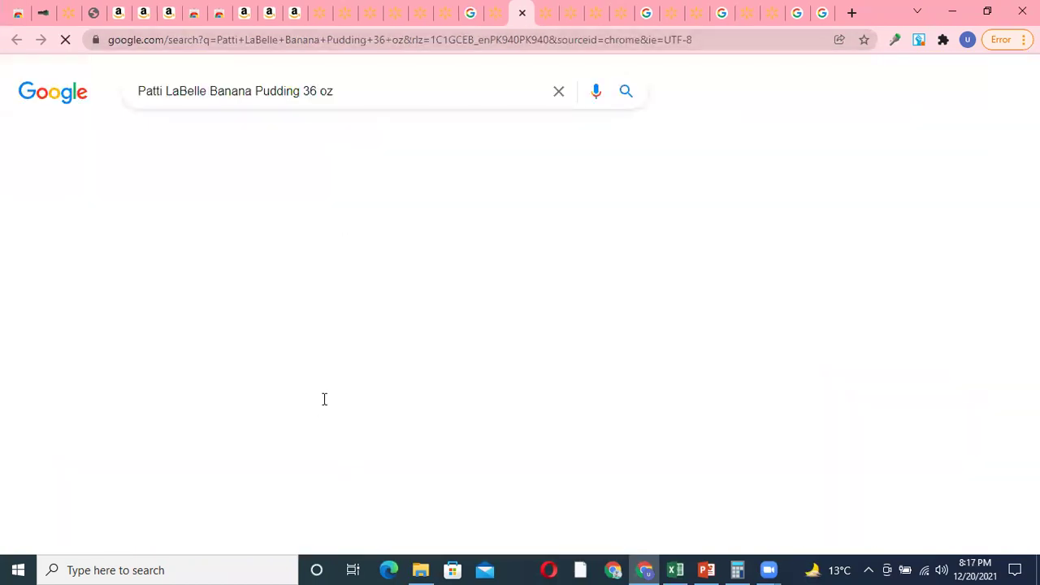
pyautogui.scroll(-3, 343, 372)
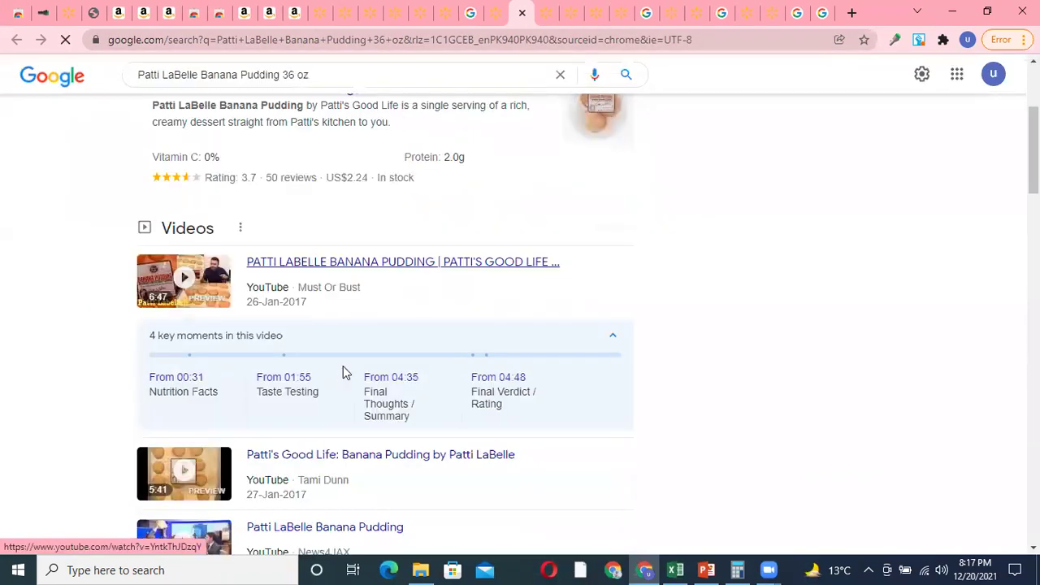
pyautogui.scroll(-10, 343, 370)
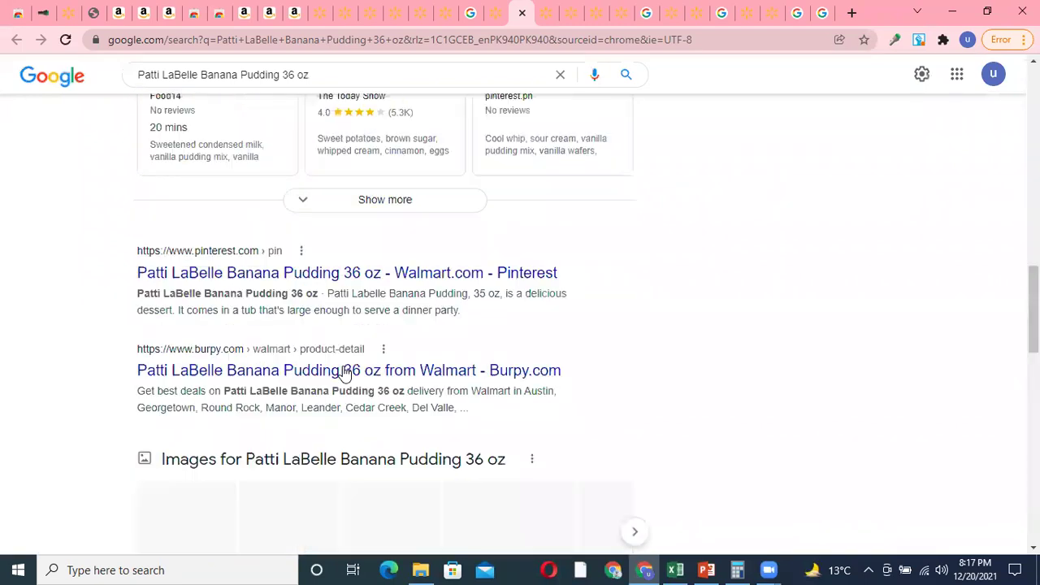
pyautogui.scroll(-6, 346, 372)
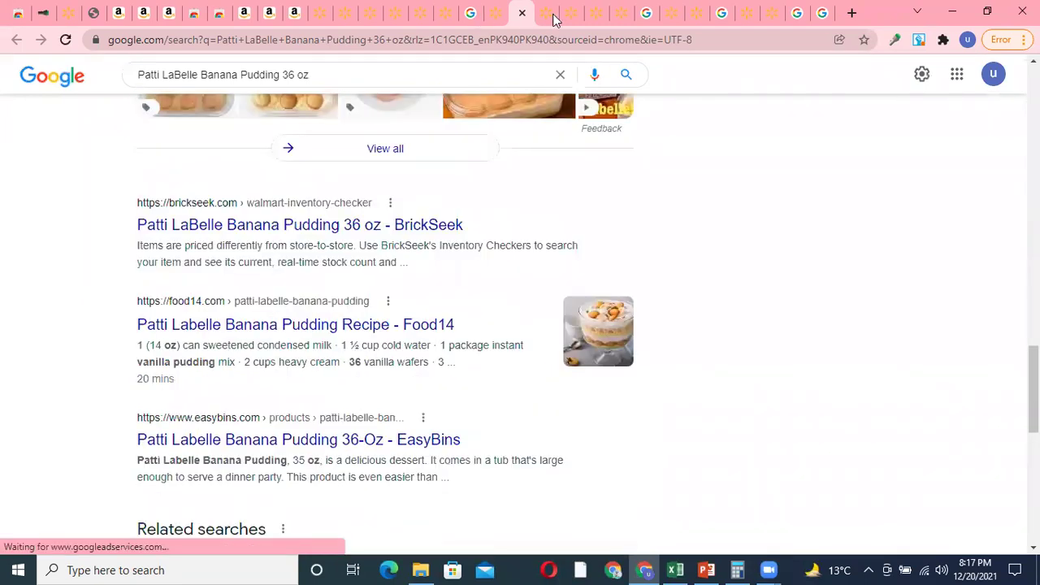
pyautogui.scroll(-3, 677, 276)
pyautogui.scroll(6, 830, 333)
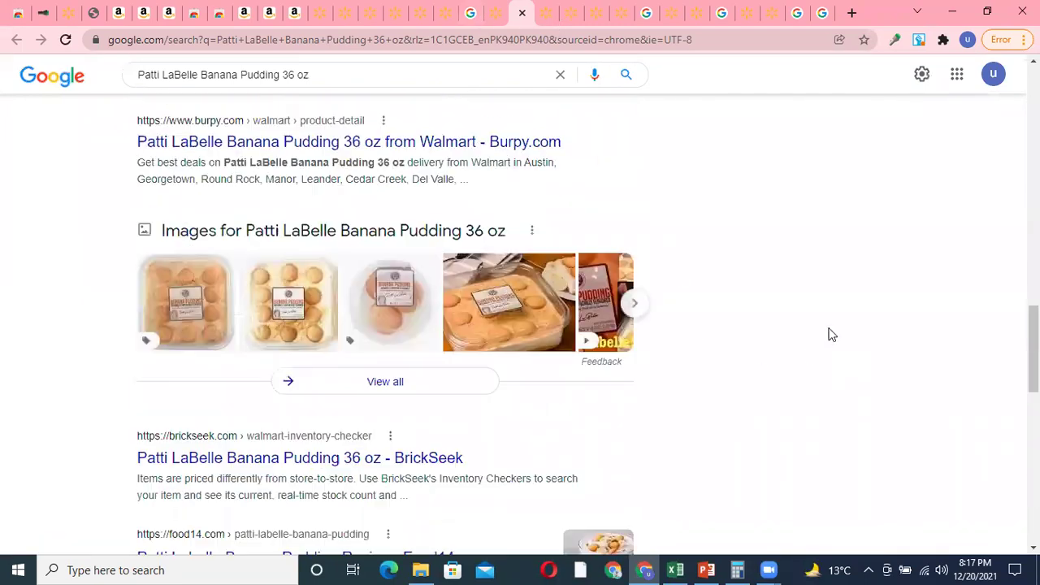
# Step: Go to the Freshness Guaranteed 7" Double Layer Confetti Cake page, search Google for its full title and scan the results
pyautogui.hotkey('ctrl', 'Tab')
pyautogui.tripleClick(701, 277)
pyautogui.rightClick(767, 323)
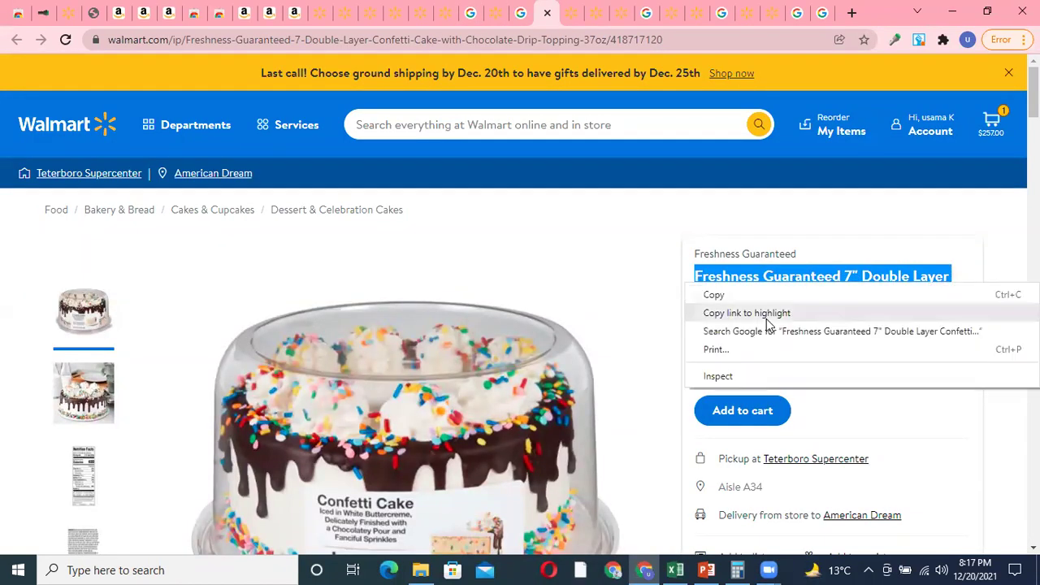
pyautogui.click(767, 330)
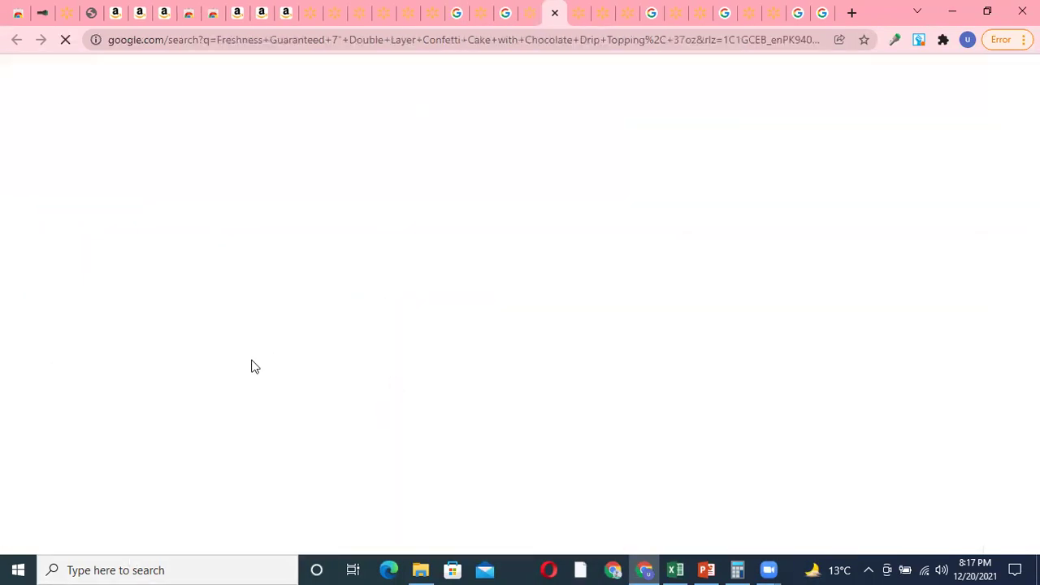
pyautogui.scroll(-5, 333, 286)
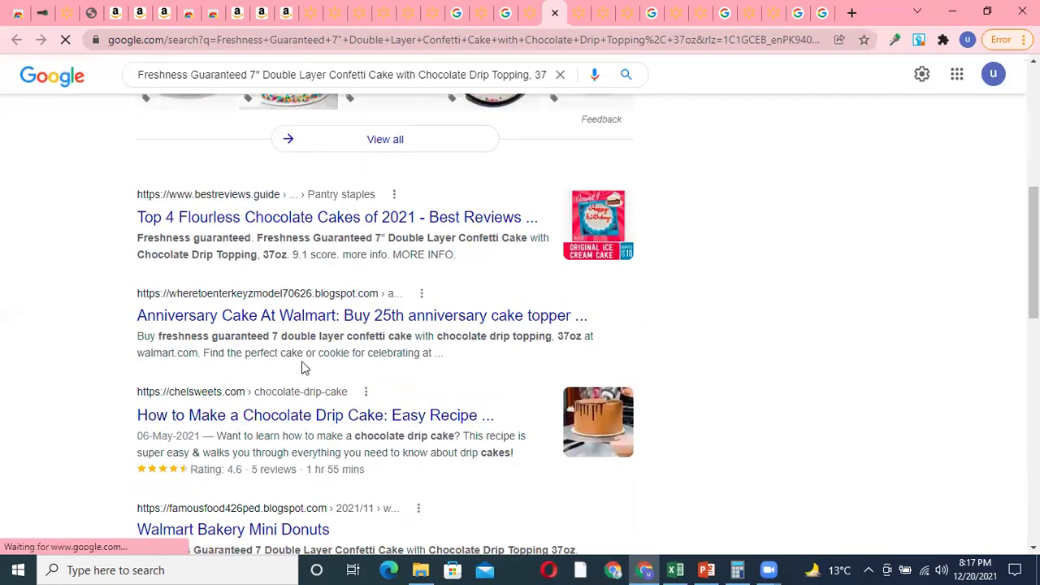
pyautogui.scroll(-4, 301, 362)
pyautogui.scroll(8, 302, 367)
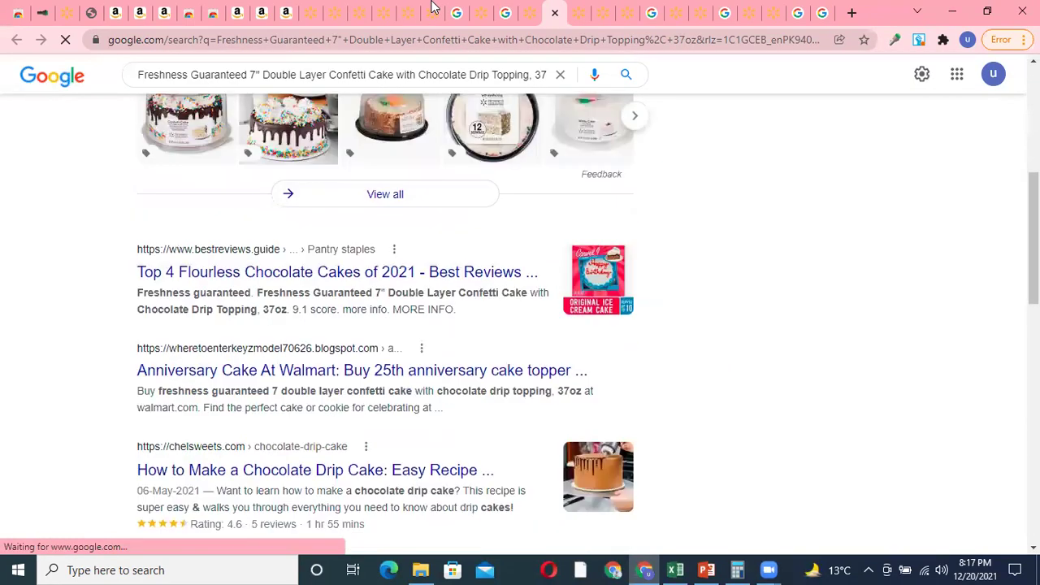
# Step: Return to the Mainstays Callimont porch swing page and bring up the Sports & Outdoors categories in Walmart's departments
pyautogui.click(335, 12)
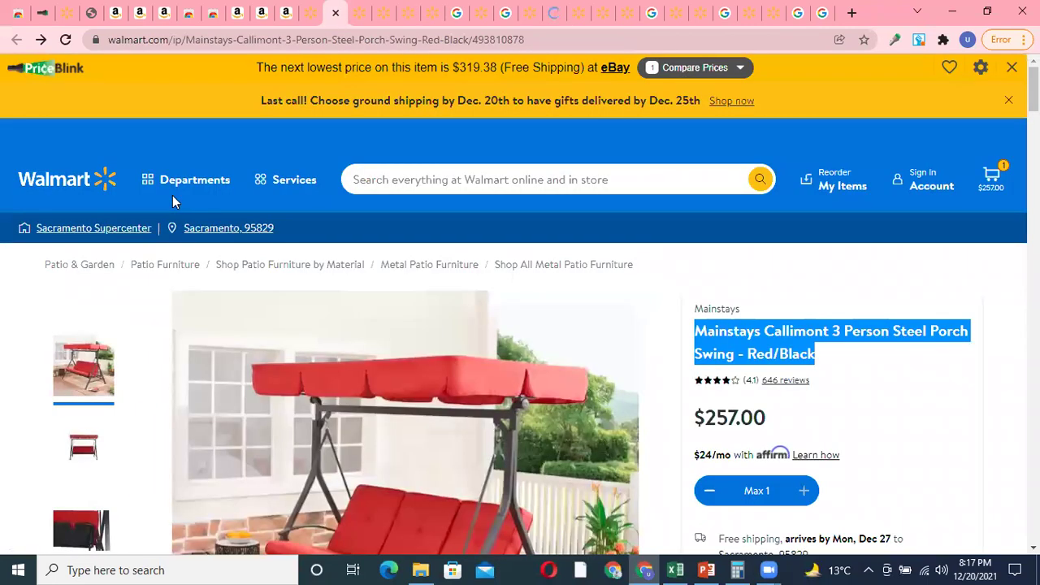
pyautogui.click(180, 183)
pyautogui.click(176, 184)
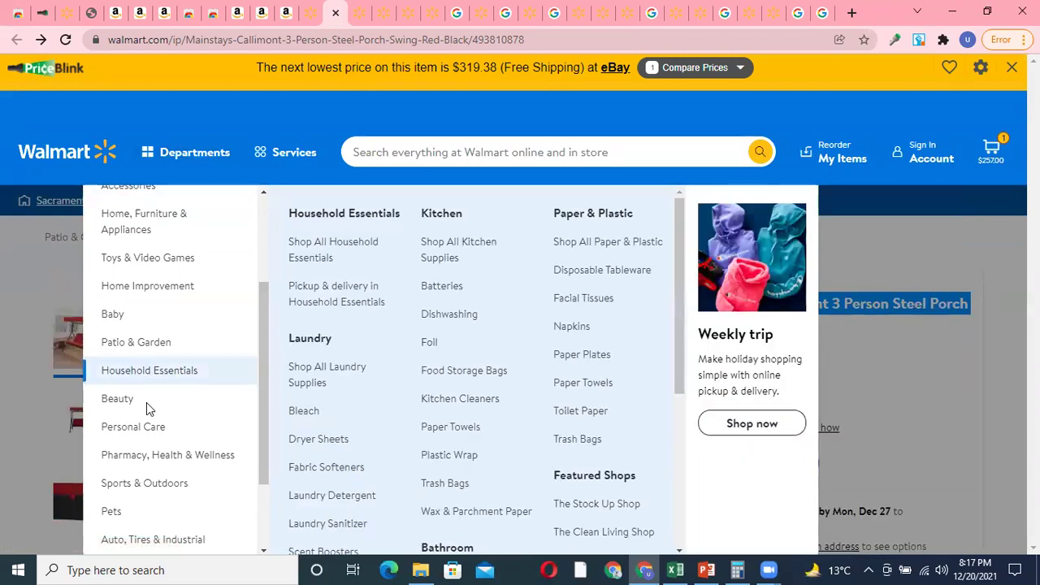
pyautogui.moveTo(151, 424)
pyautogui.scroll(-2, 151, 425)
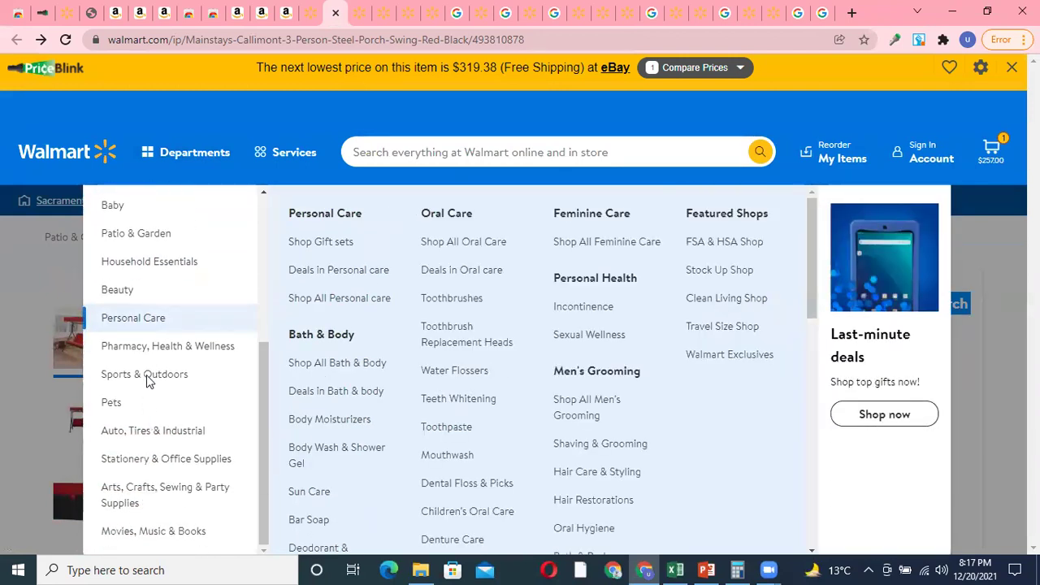
pyautogui.moveTo(149, 378)
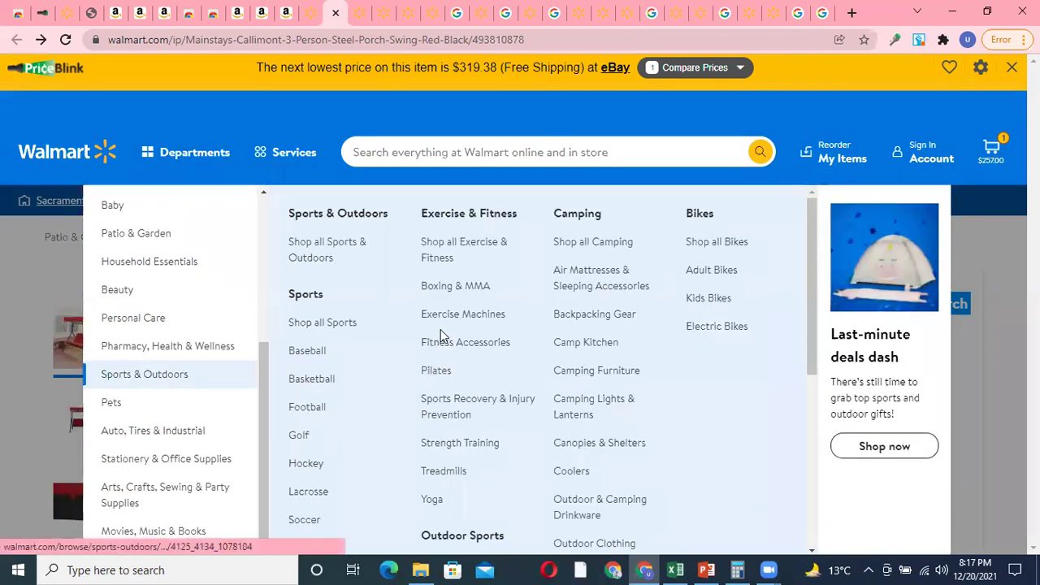
# Step: Open the Basketball, Golf and Sports Shooting categories in new tabs
pyautogui.rightClick(302, 382)
pyautogui.click(345, 393)
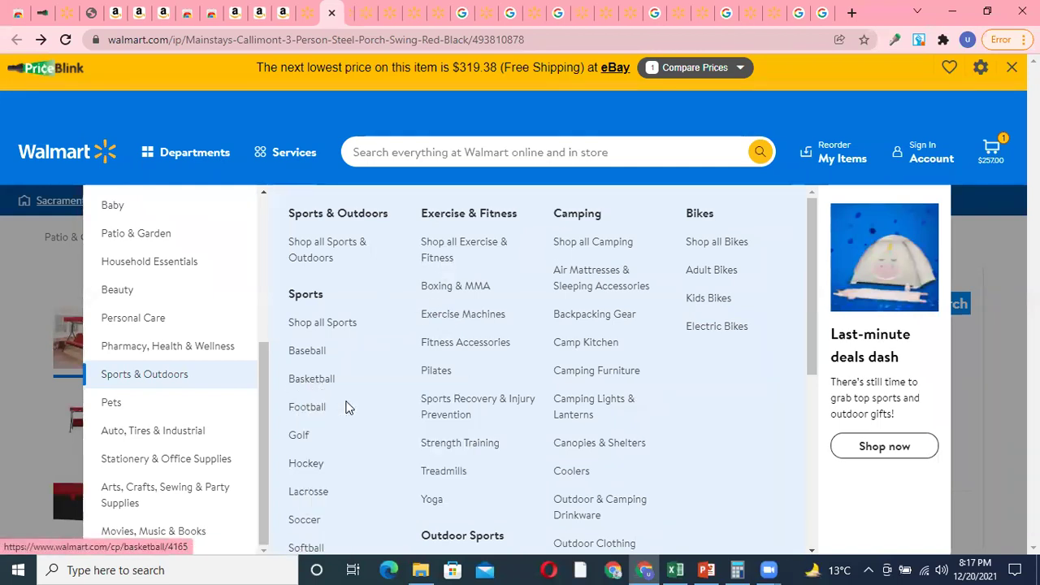
pyautogui.rightClick(301, 437)
pyautogui.click(325, 318)
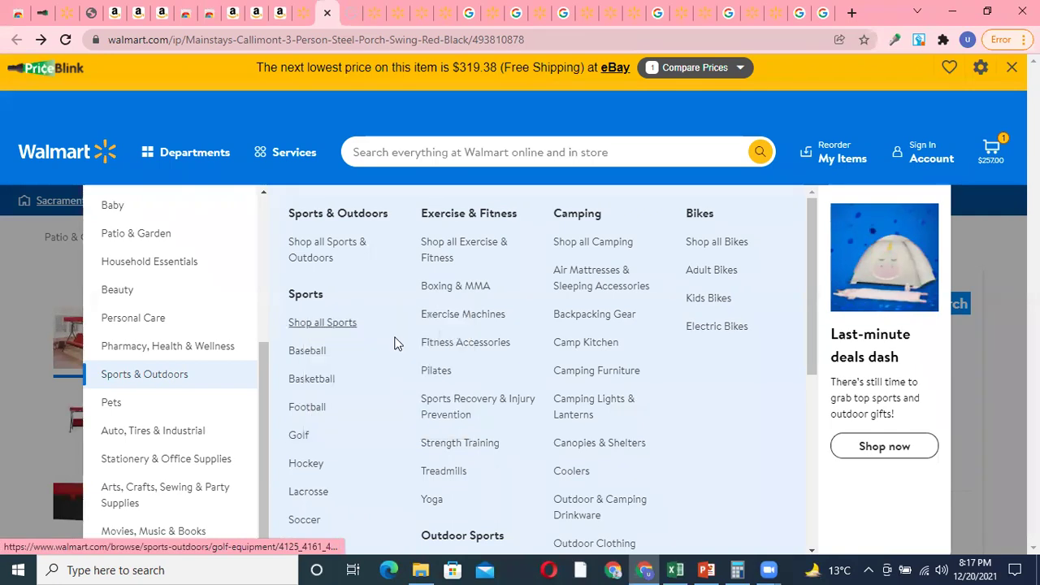
pyautogui.scroll(-3, 457, 446)
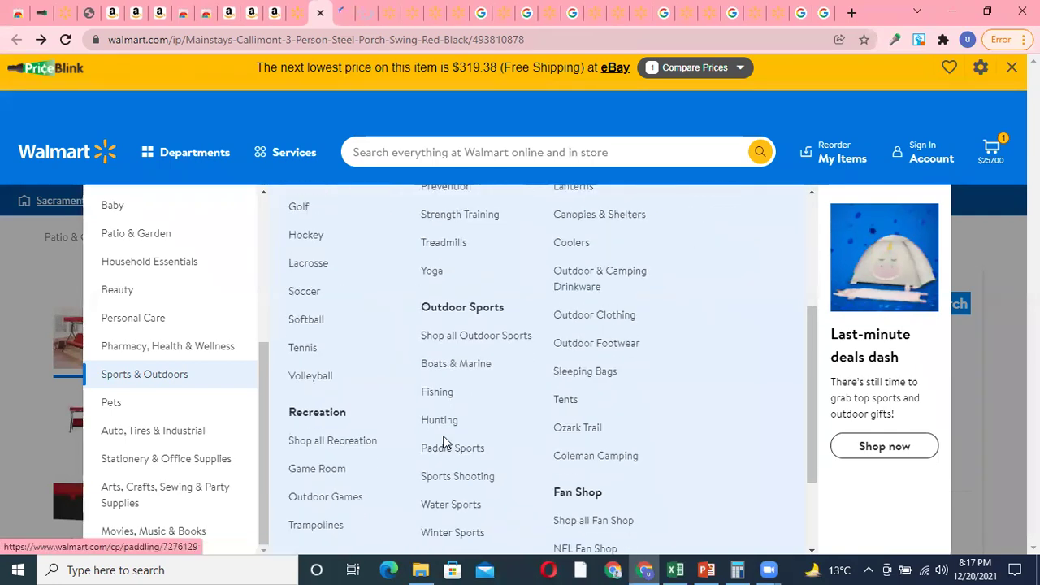
pyautogui.rightClick(436, 478)
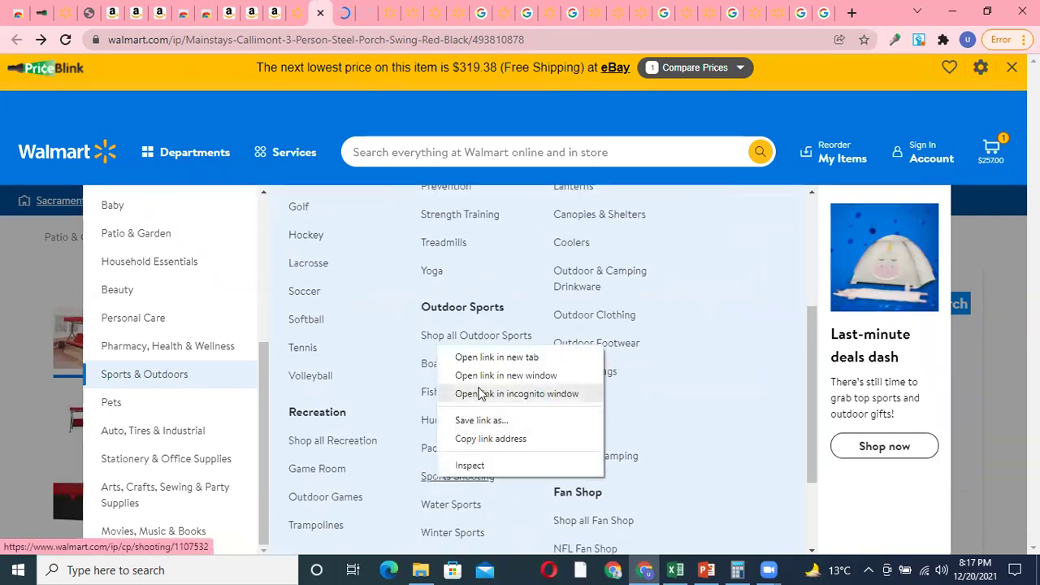
pyautogui.click(458, 357)
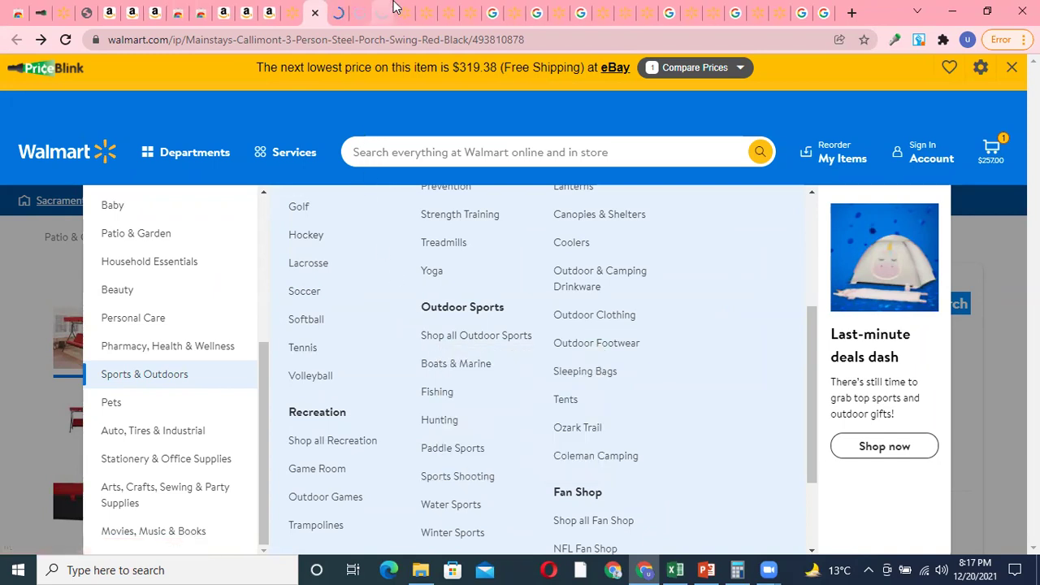
# Step: Return to the Sliced Bread listing and open the Oroweat Whole Grains Oatnut Bread, 24 oz, in a new tab
pyautogui.click(396, 9)
pyautogui.click(407, 8)
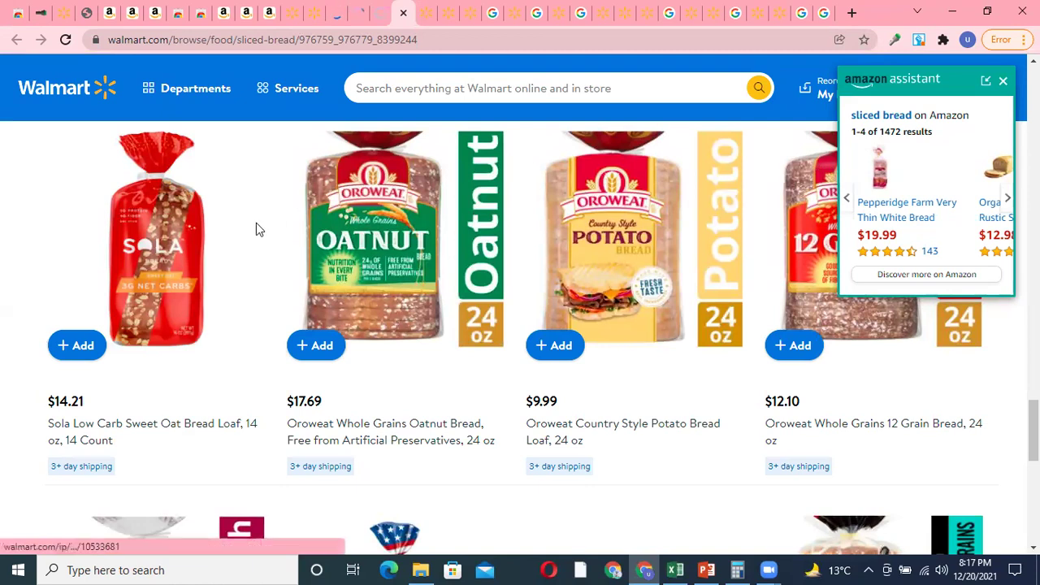
pyautogui.rightClick(416, 225)
pyautogui.click(460, 235)
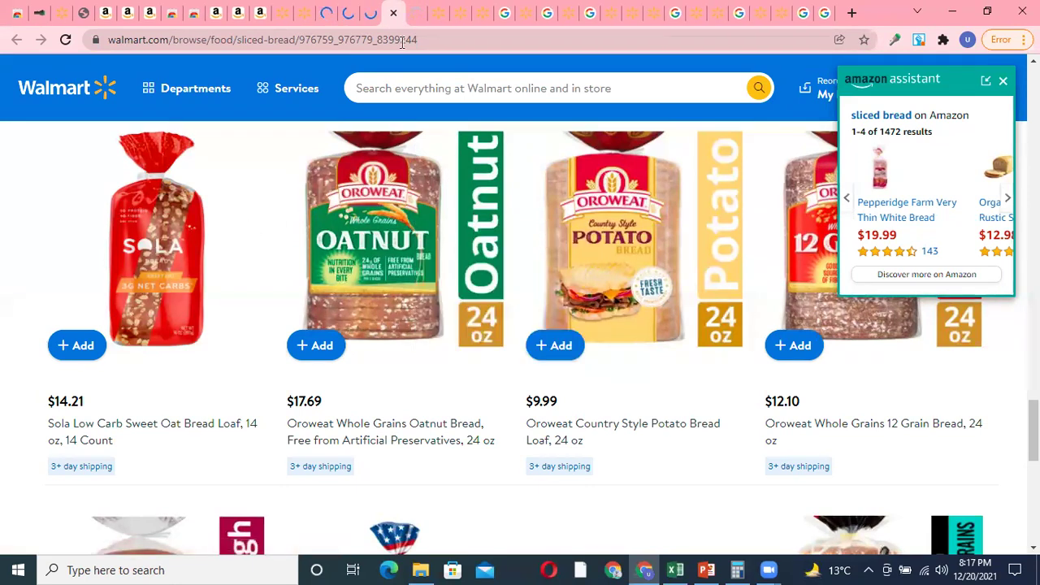
# Step: Go to the Oroweat Whole Grains Oatnut Bread page and search Google for its full product title
pyautogui.click(416, 12)
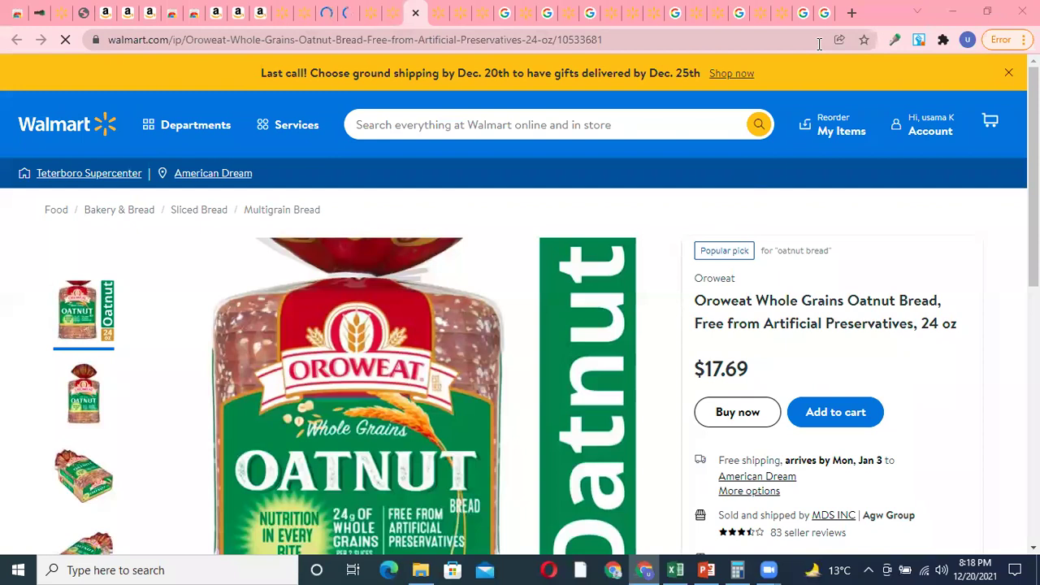
pyautogui.moveTo(960, 325); pyautogui.dragTo(702, 294)
pyautogui.rightClick(758, 328)
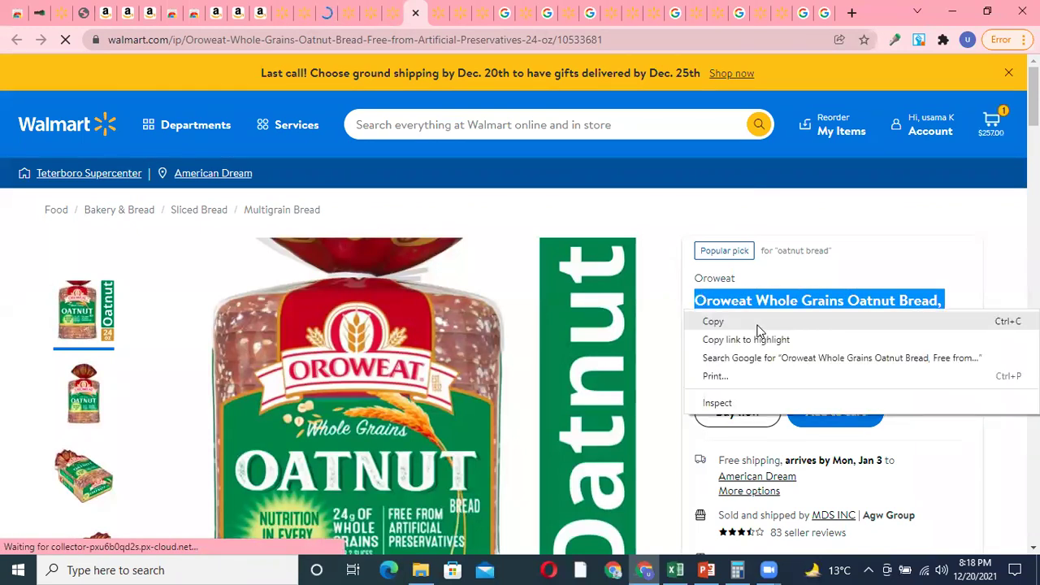
pyautogui.click(732, 357)
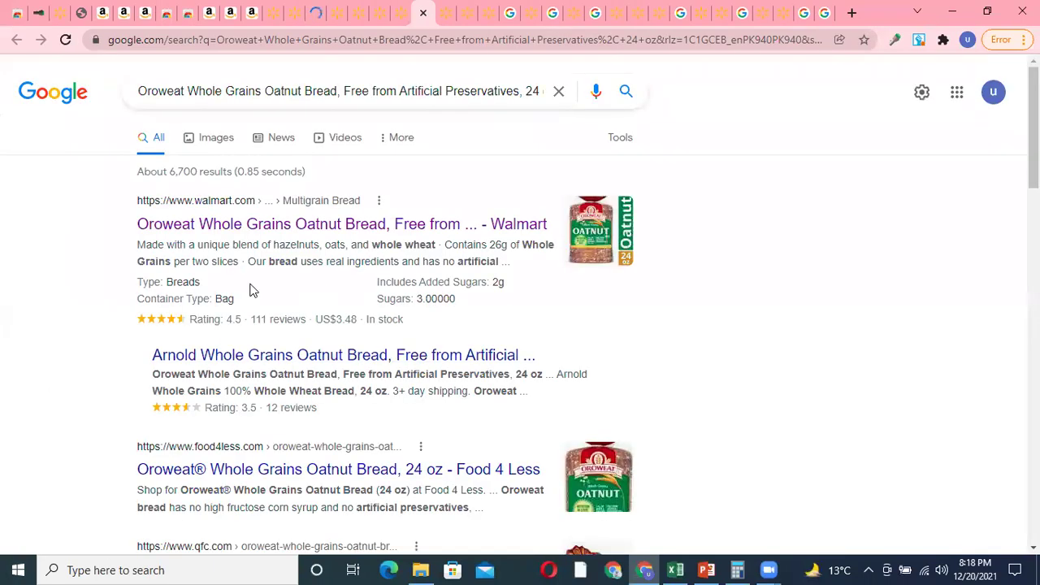
# Step: Check the Google results for the Oroweat Oatnut bread, then copy its full product title from the Walmart page
pyautogui.scroll(-5, 250, 291)
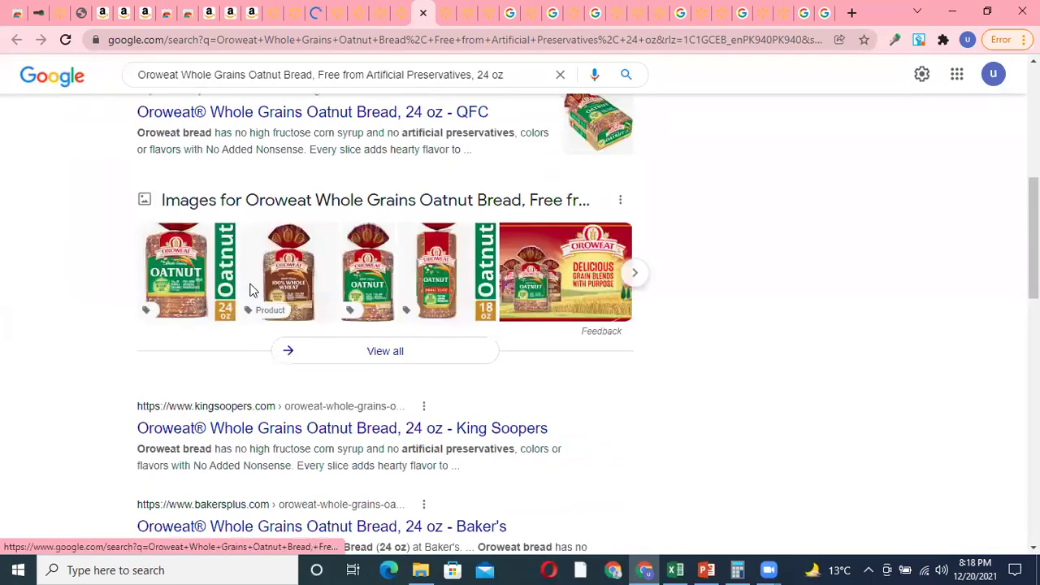
pyautogui.scroll(-6, 250, 291)
pyautogui.scroll(6, 250, 283)
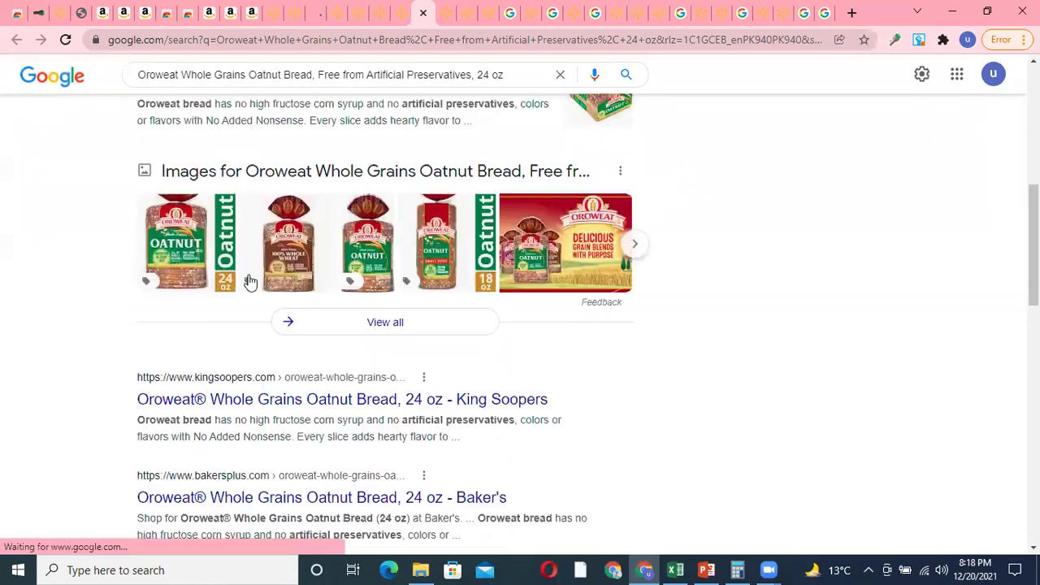
pyautogui.scroll(5, 332, 225)
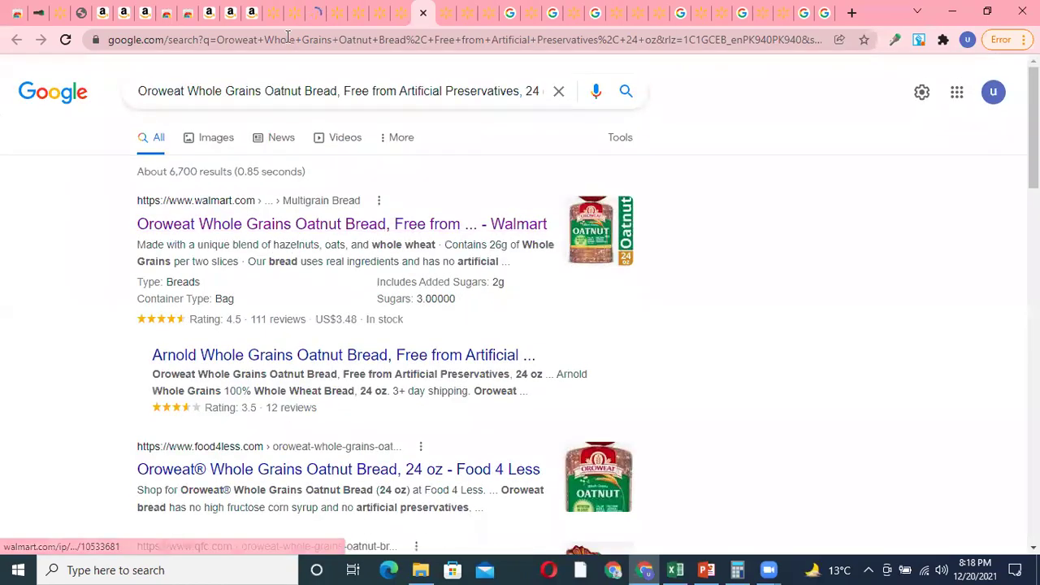
pyautogui.click(398, 15)
pyautogui.rightClick(788, 318)
pyautogui.click(794, 325)
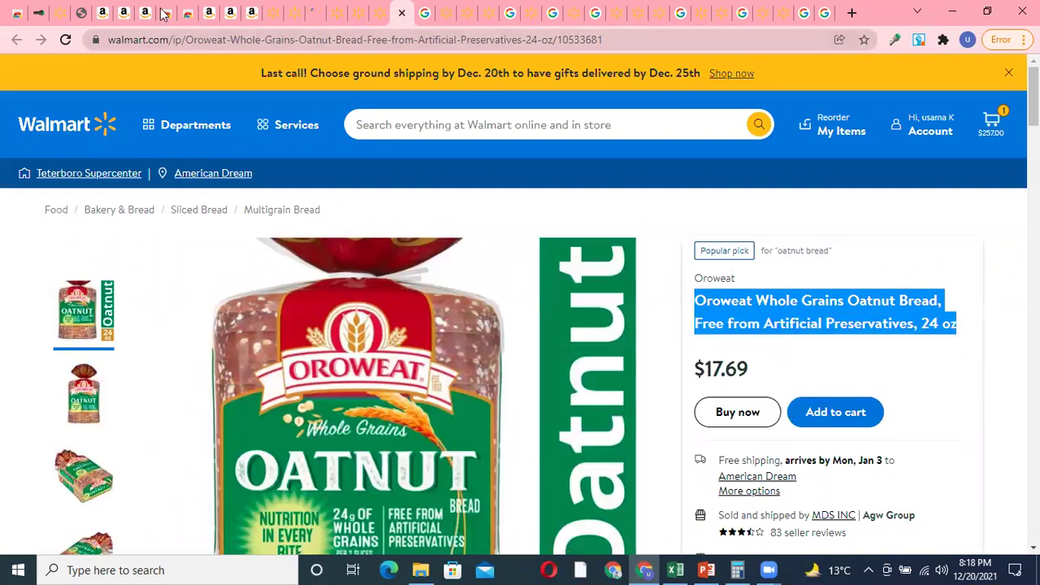
# Step: Search Amazon for "Oroweat Whole Grains Oatnut Bread, Free from Artificial Preservatives, 24 oz" from the open barstool page
pyautogui.click(232, 13)
pyautogui.click(373, 84)
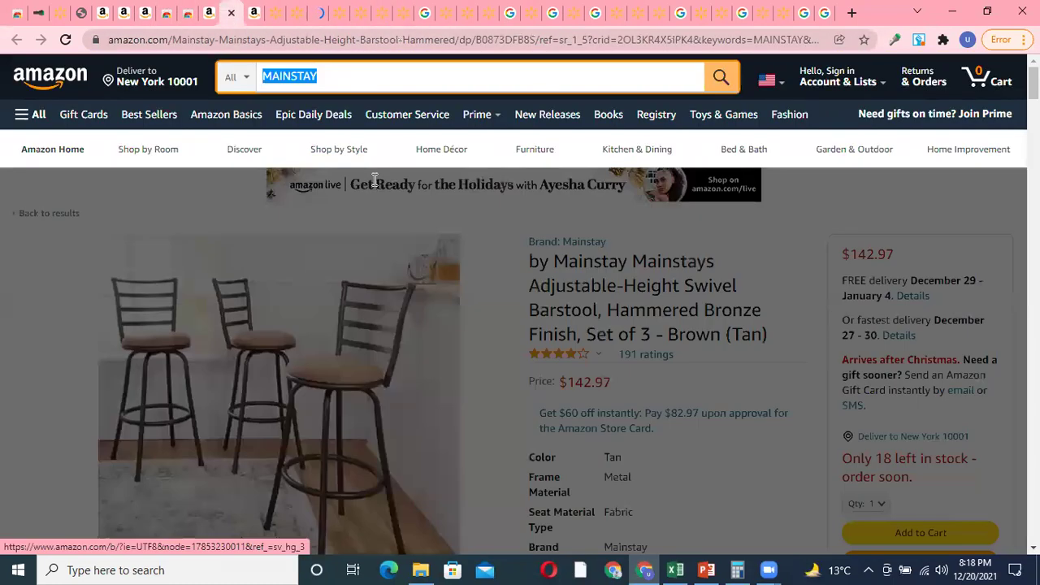
pyautogui.hotkey('ctrl', 'v')
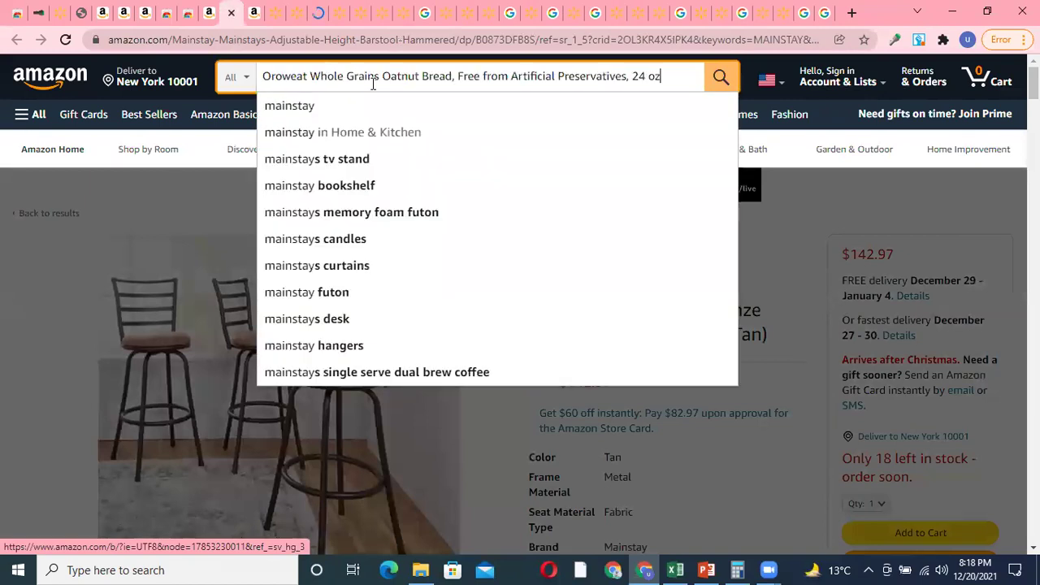
pyautogui.press('Escape')
pyautogui.click(575, 300)
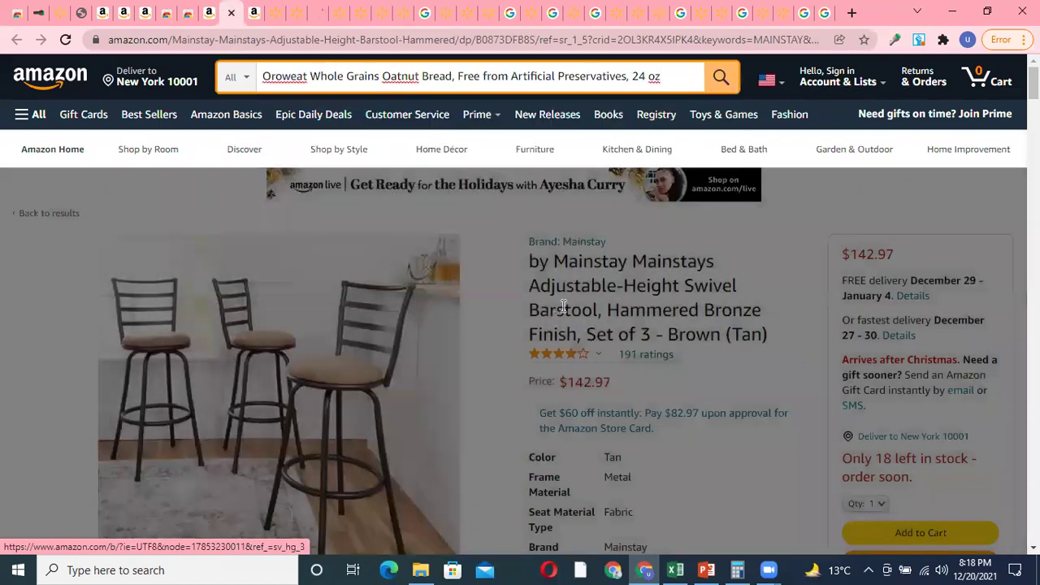
pyautogui.press('Return')
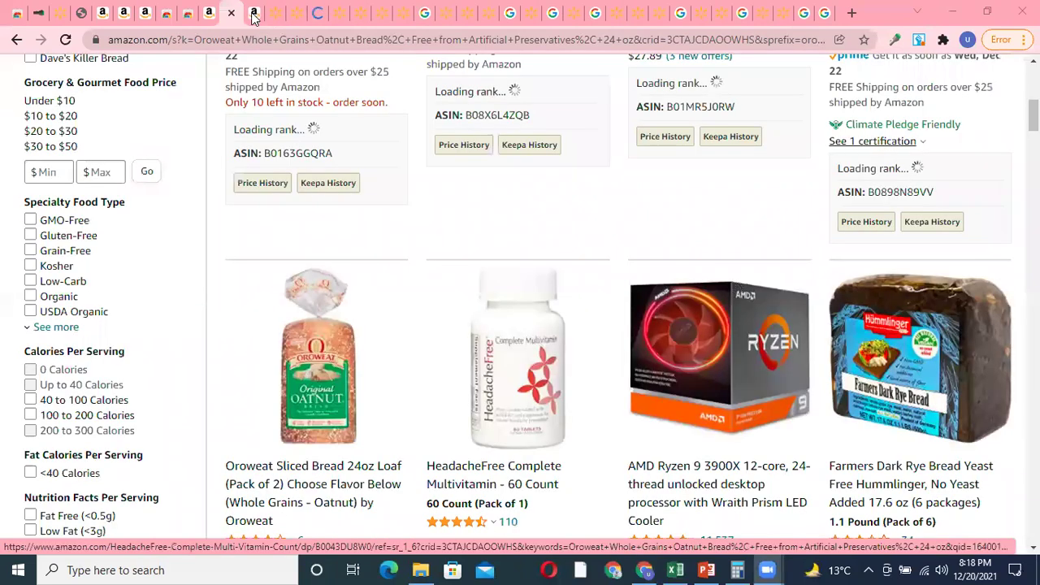
# Step: Compare the Walmart Oroweat Oatnut Bread page with the Amazon search results to find a matching product
pyautogui.click(444, 13)
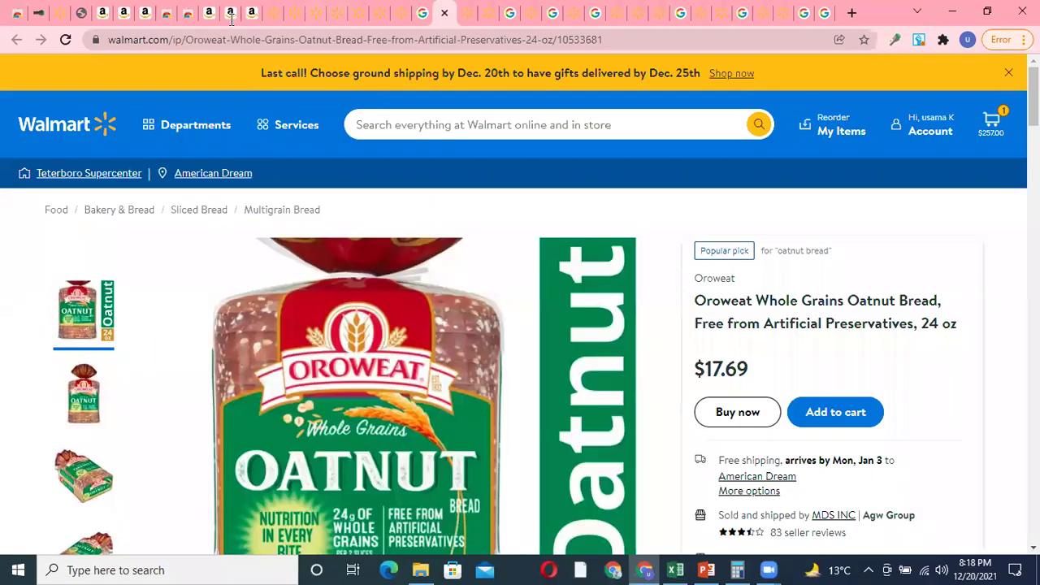
pyautogui.hotkey('ctrl', 'shift', 'Tab')
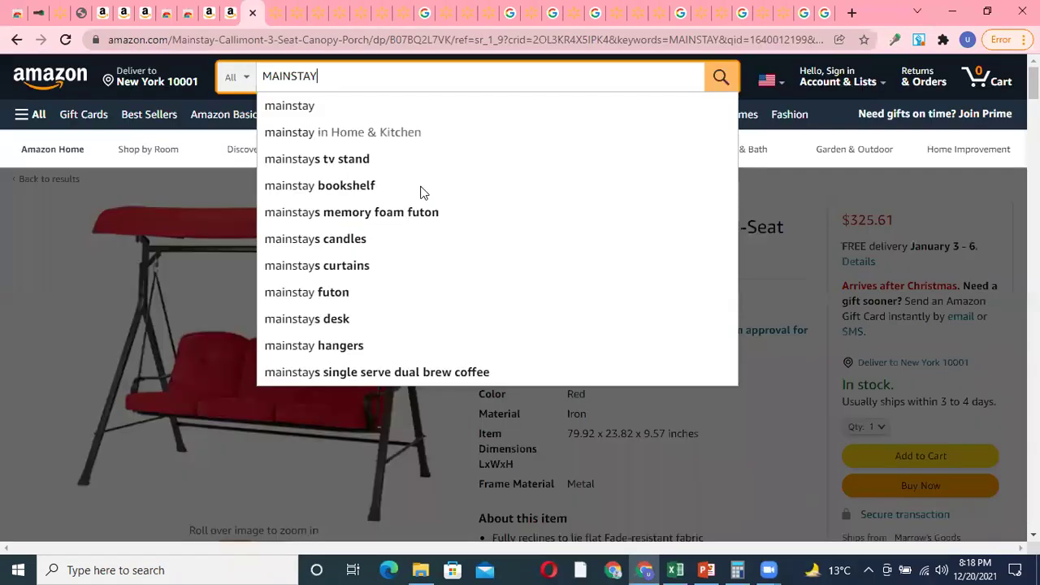
pyautogui.hotkey('ctrl', 'shift', 'Tab')
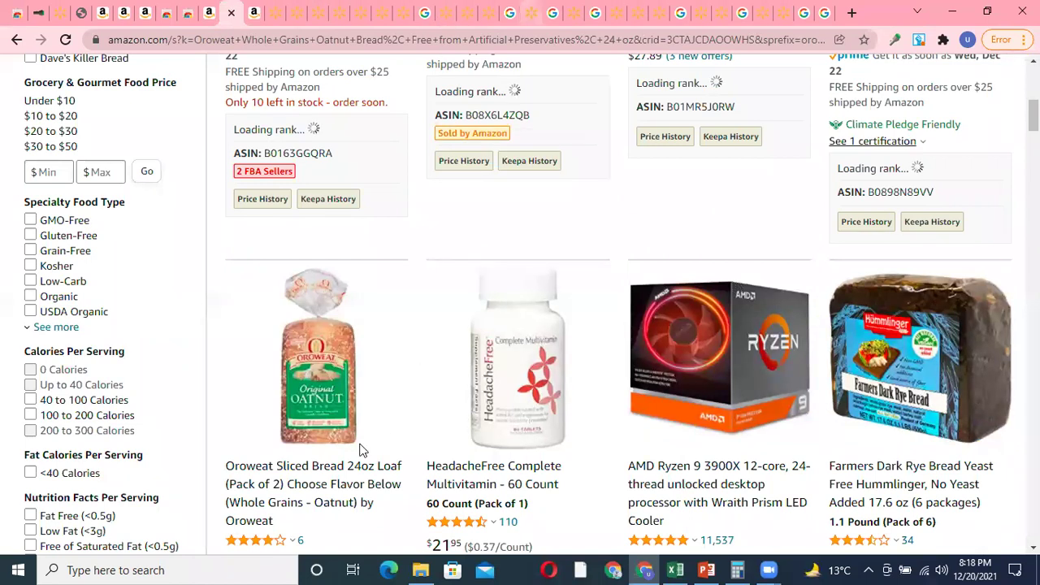
pyautogui.hotkey('ctrl', 'Tab')
pyautogui.scroll(-1, 776, 238)
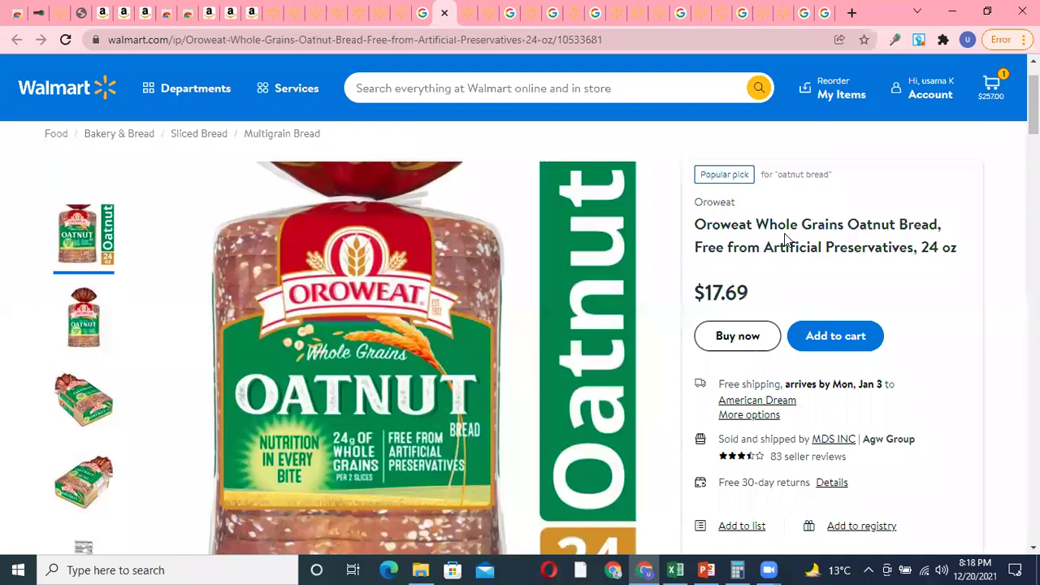
pyautogui.click(233, 13)
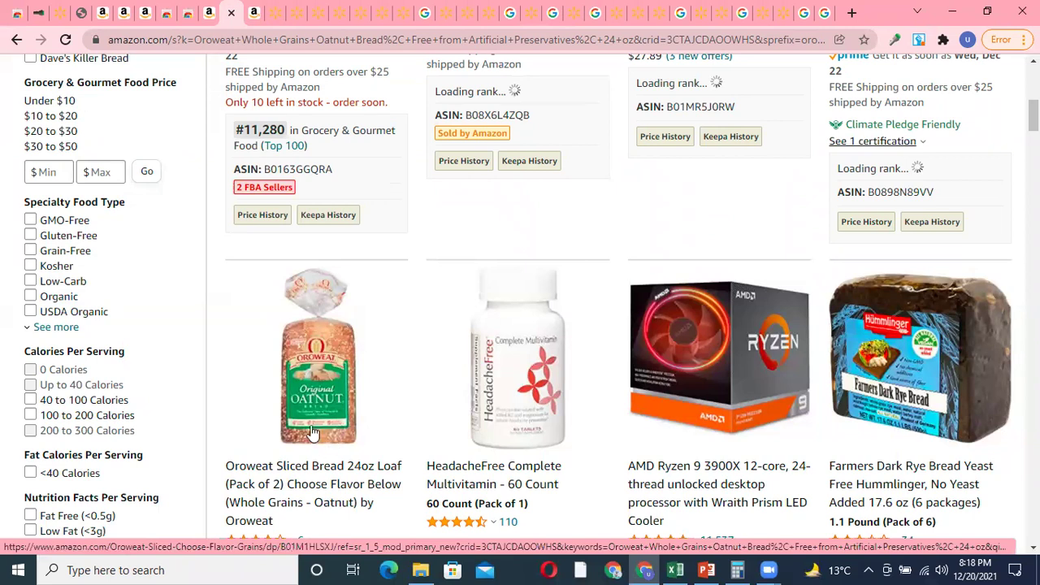
# Step: Open Amazon's Oroweat Sliced Bread 24oz Loaf (Pack of 2) listing in a new tab and go to it
pyautogui.scroll(-1, 325, 406)
pyautogui.rightClick(343, 416)
pyautogui.click(382, 424)
pyautogui.click(247, 13)
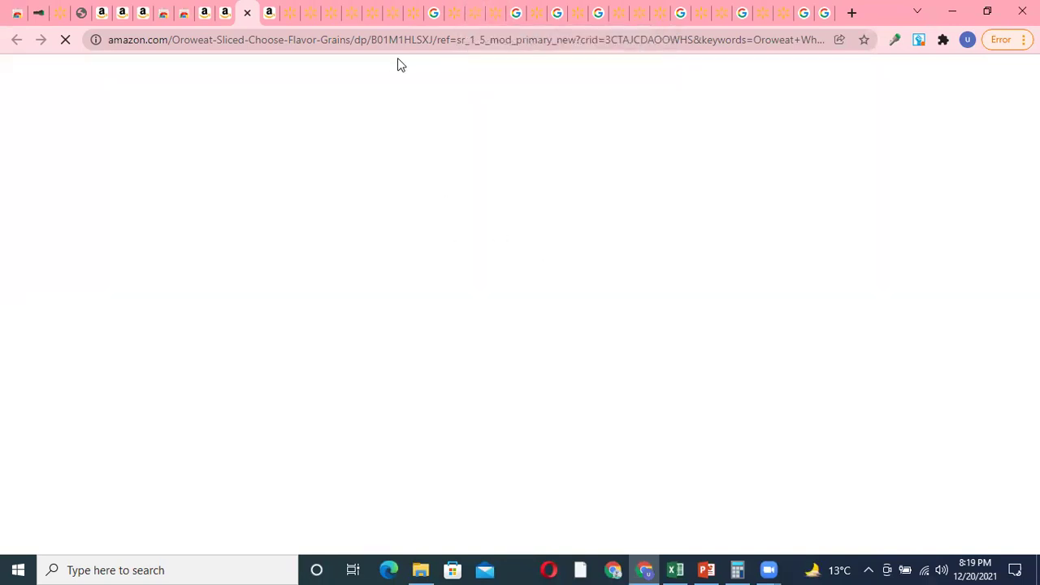
# Step: Compare the price, pack size and seller of Amazon's Oroweat two-pack with the Walmart Oatnut Bread page
pyautogui.click(349, 13)
pyautogui.scroll(-2, 390, 177)
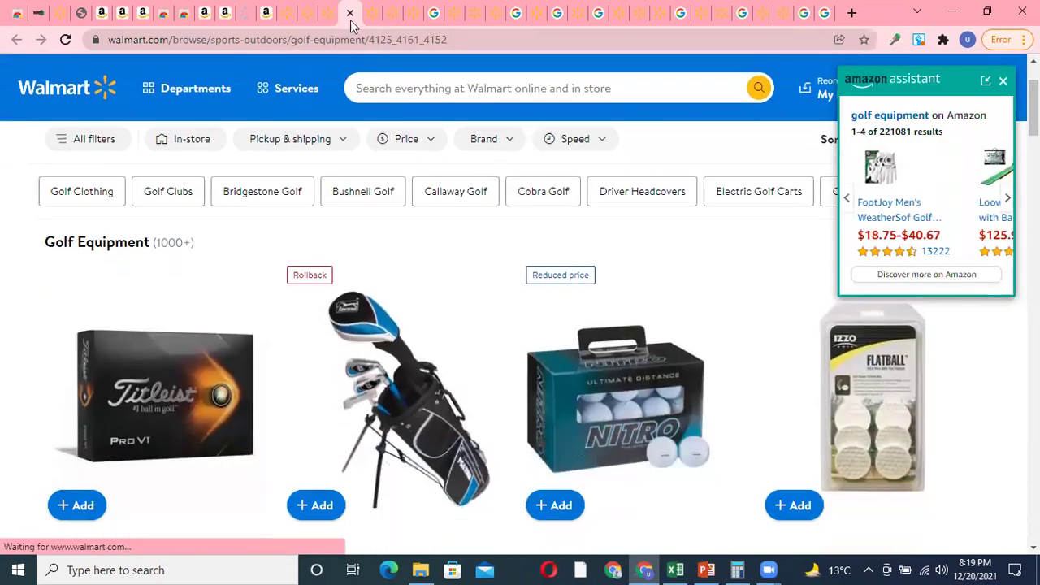
pyautogui.click(245, 14)
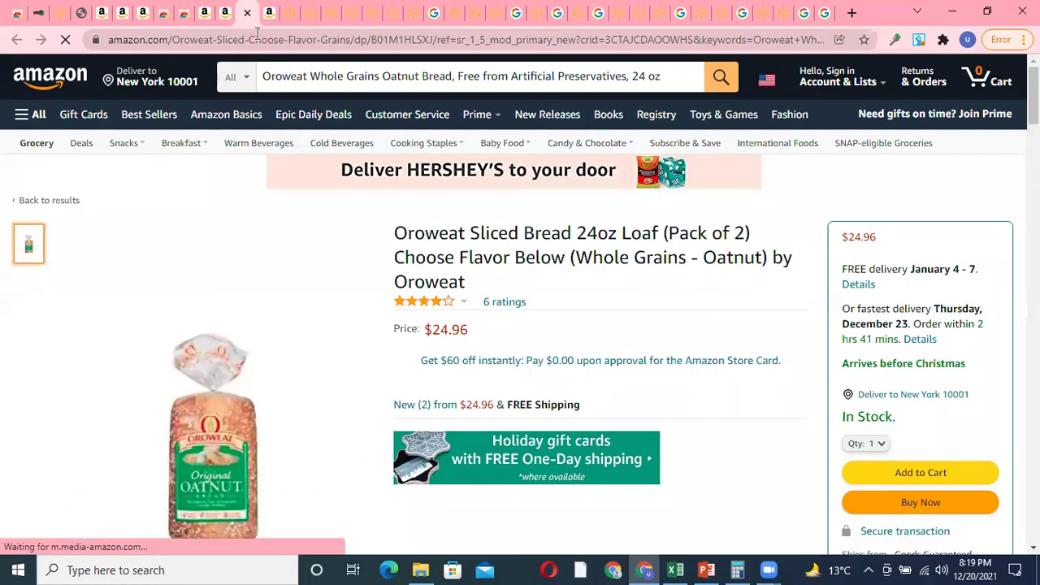
pyautogui.hotkey('ctrl', 'Tab')
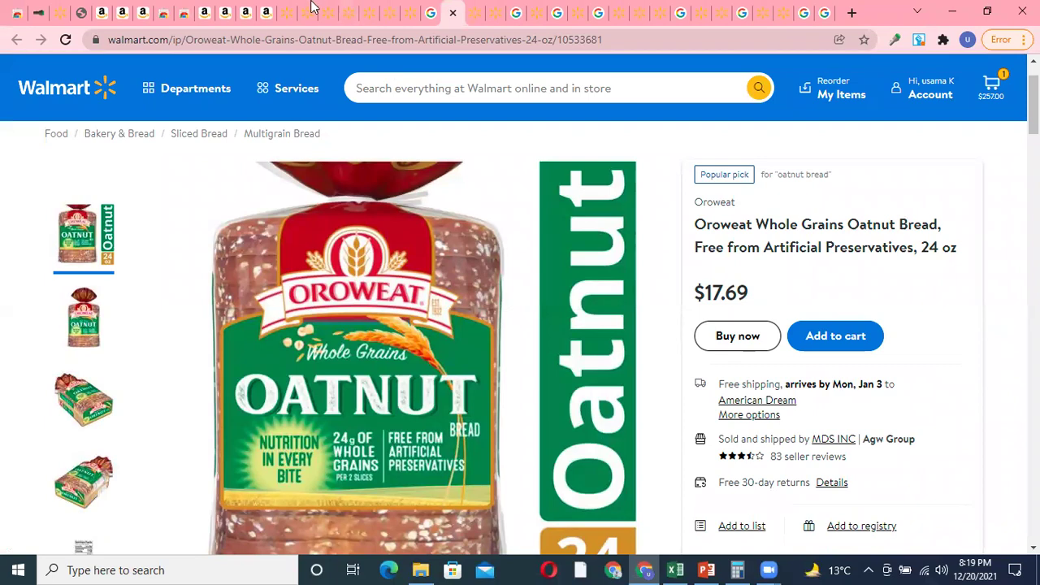
pyautogui.click(252, 12)
pyautogui.scroll(-1, 455, 333)
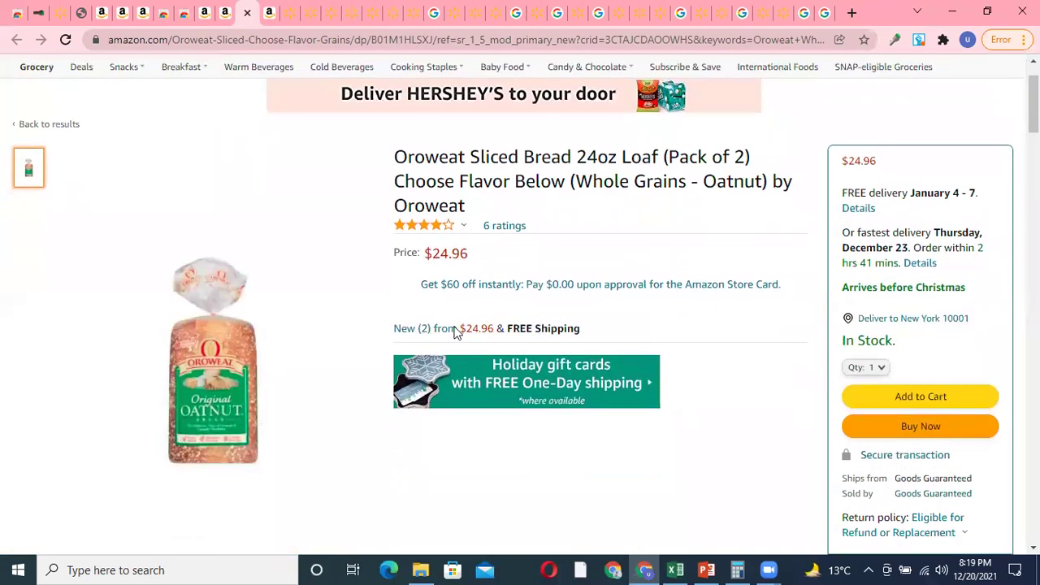
# Step: Go through the Walmart category tabs and close the Sliced Bread listing plus the checked bread, cheesecake and pudding tabs
pyautogui.click(351, 13)
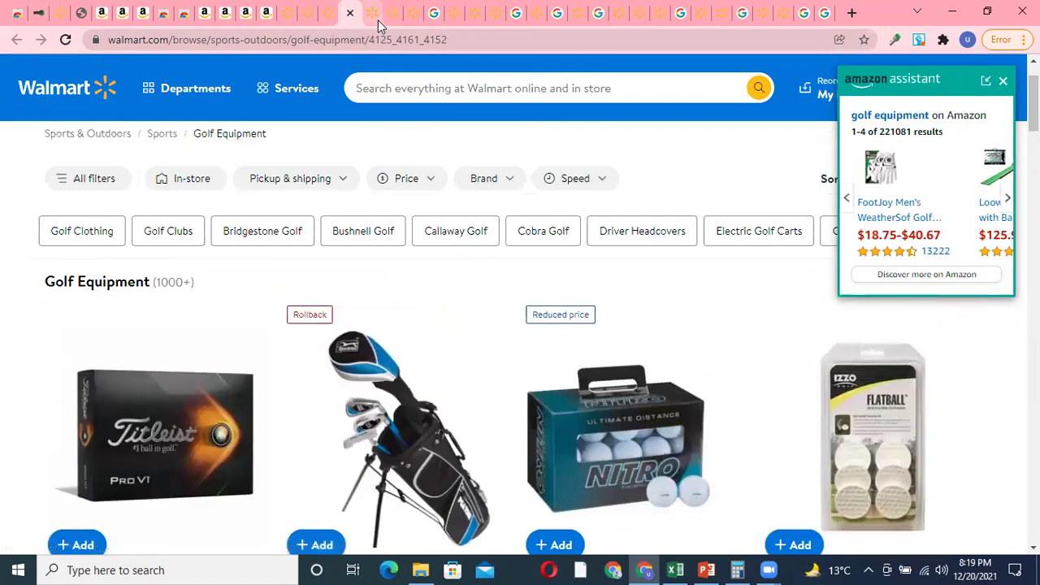
pyautogui.click(377, 15)
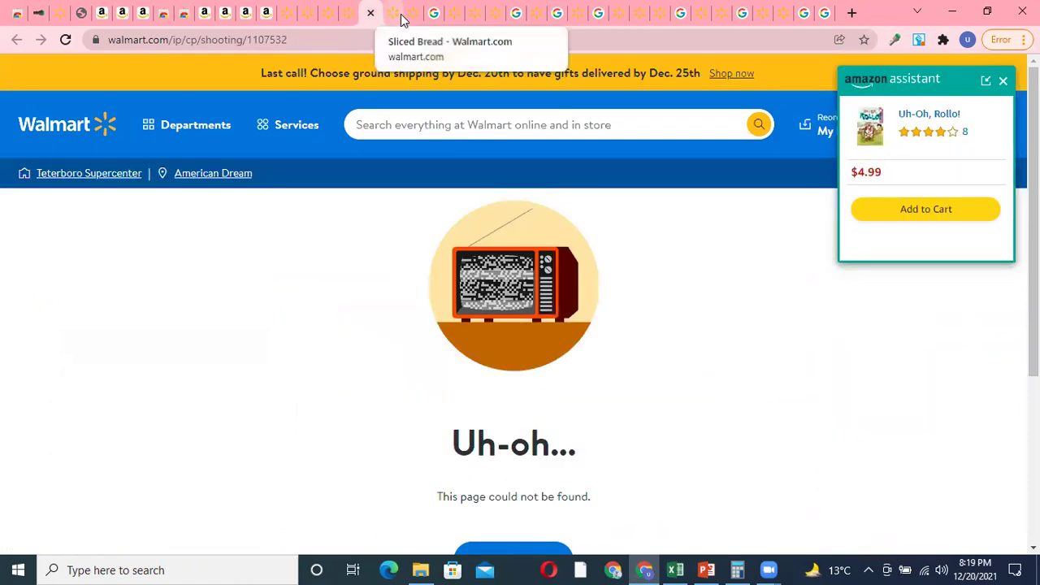
pyautogui.click(401, 14)
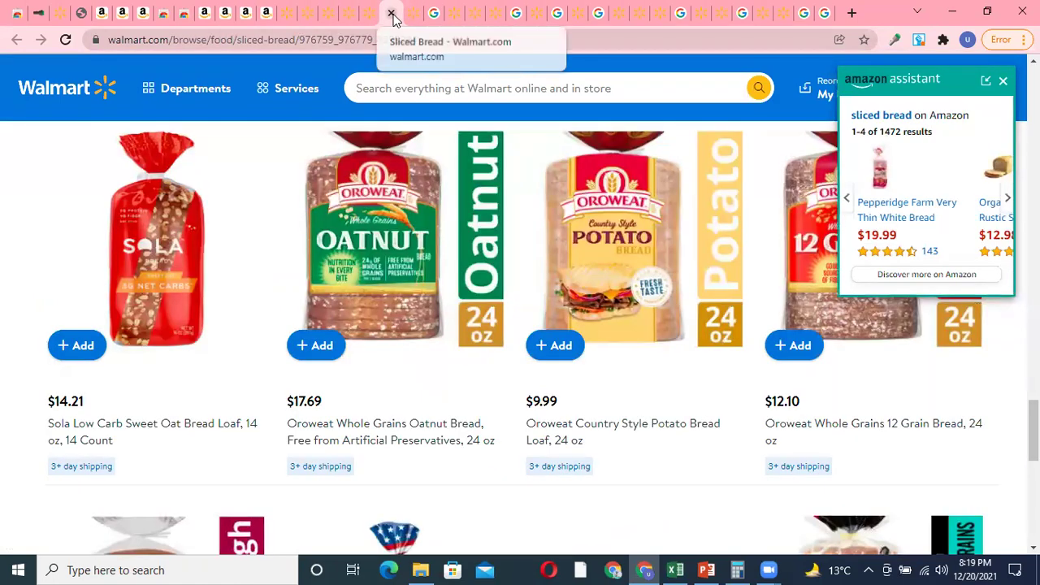
pyautogui.click(391, 14)
pyautogui.click(392, 15)
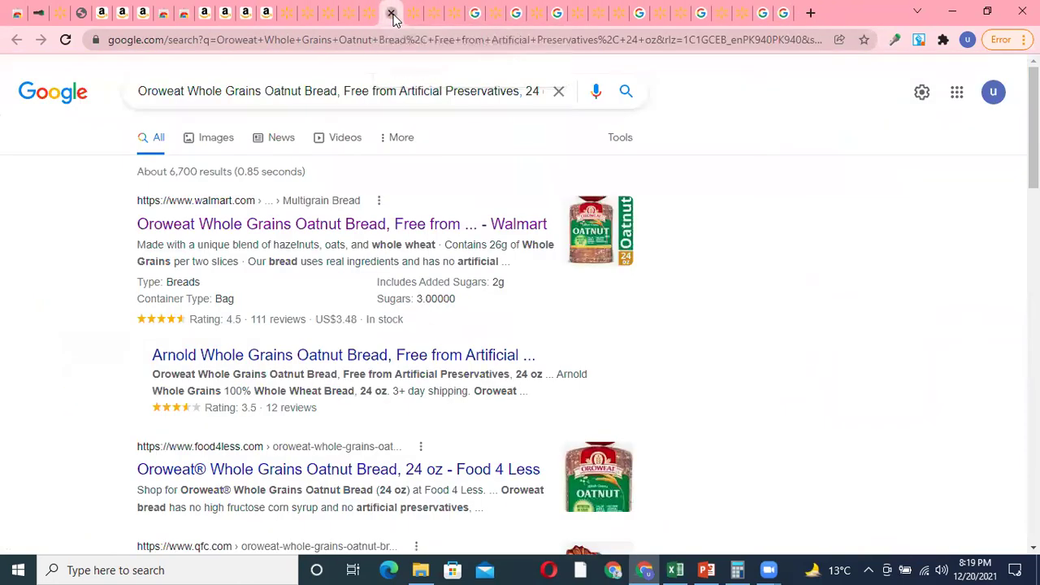
pyautogui.click(392, 15)
pyautogui.click(392, 14)
pyautogui.click(392, 14)
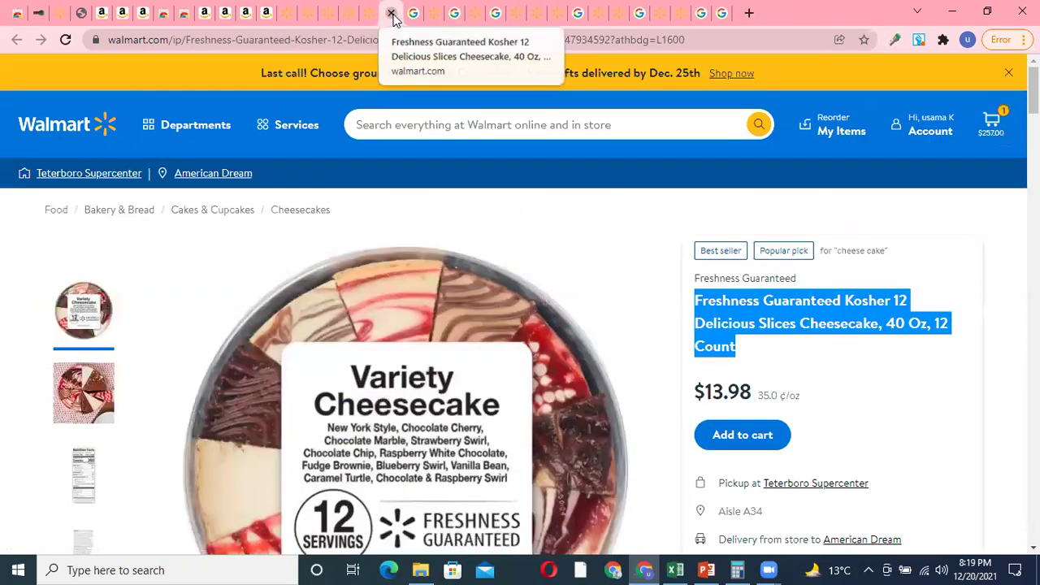
pyautogui.click(392, 15)
pyautogui.click(392, 15)
pyautogui.click(392, 15)
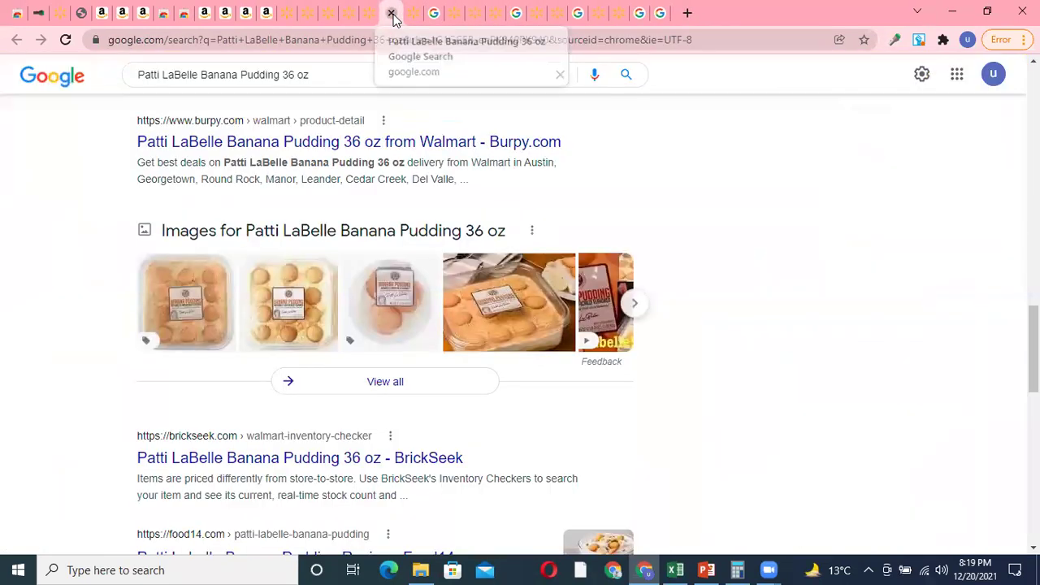
pyautogui.click(391, 14)
pyautogui.click(392, 15)
pyautogui.click(392, 14)
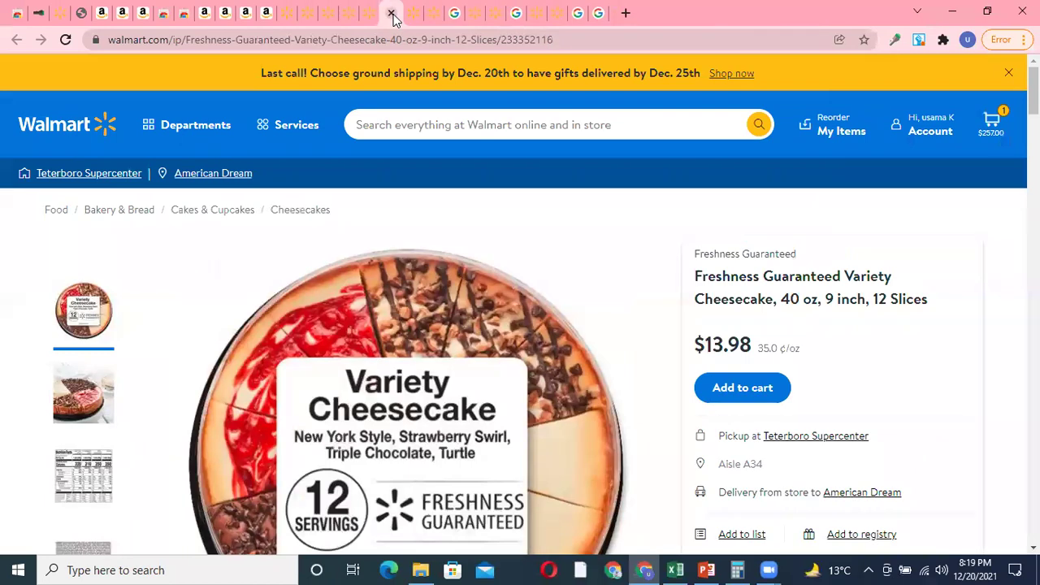
pyautogui.click(392, 15)
pyautogui.click(391, 15)
pyautogui.click(391, 15)
pyautogui.click(392, 15)
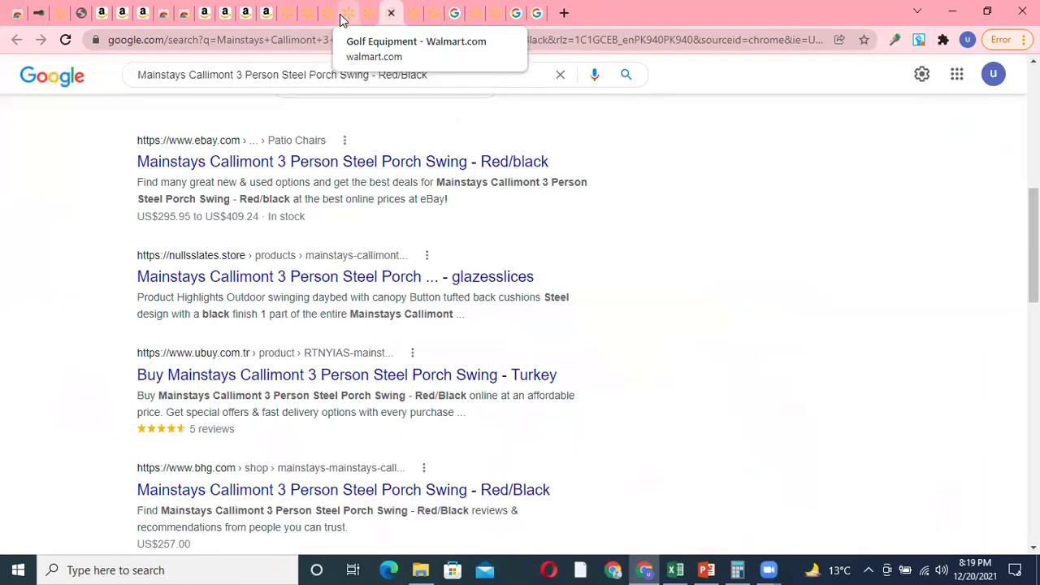
# Step: From Walmart's Golf Equipment listing, open the PGA TOUR Junior 7 Piece Golf Club Set in a new tab and go to it
pyautogui.scroll(-3, 420, 317)
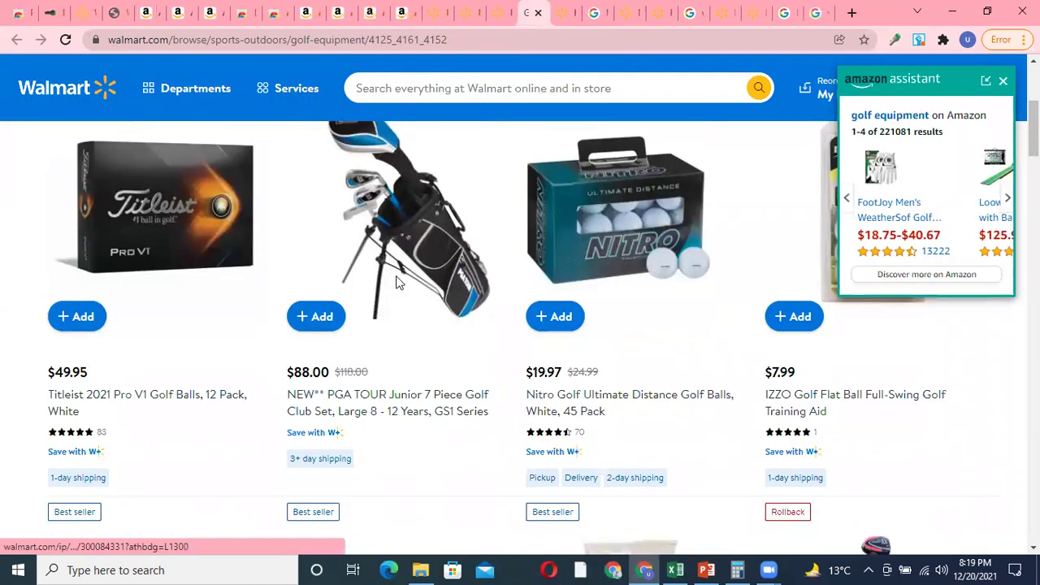
pyautogui.rightClick(394, 275)
pyautogui.click(412, 290)
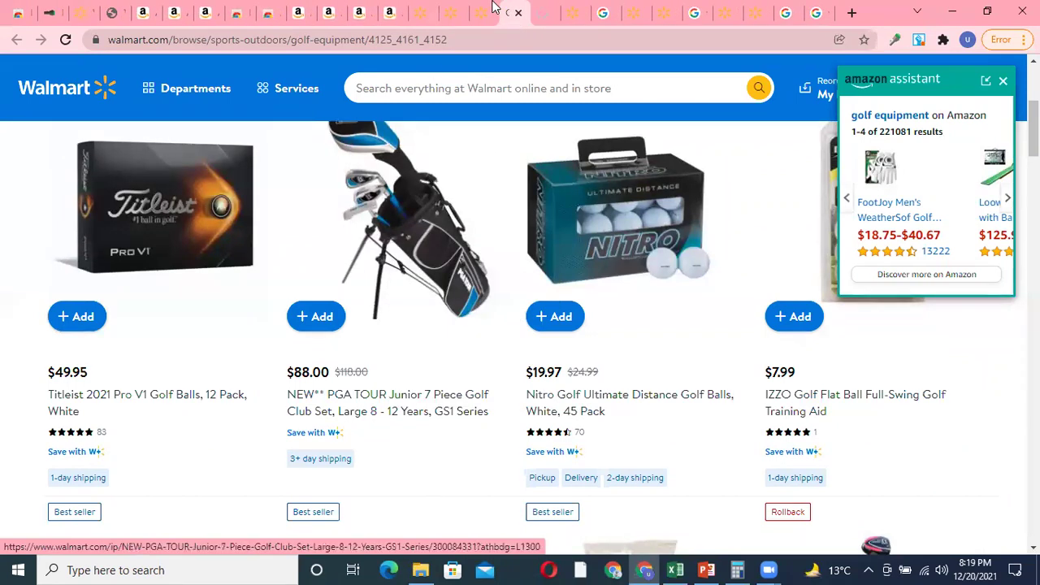
pyautogui.click(550, 15)
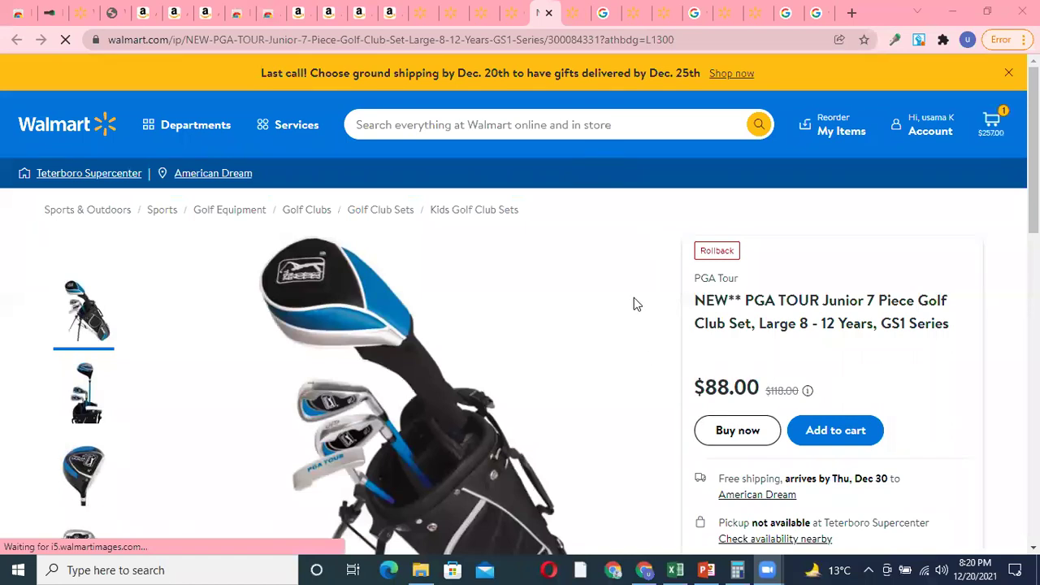
# Step: Examine the PGA TOUR Junior golf set's price, shipping, seller, product details and customer reviews on its Walmart page
pyautogui.scroll(-1, 717, 295)
pyautogui.scroll(1, 765, 181)
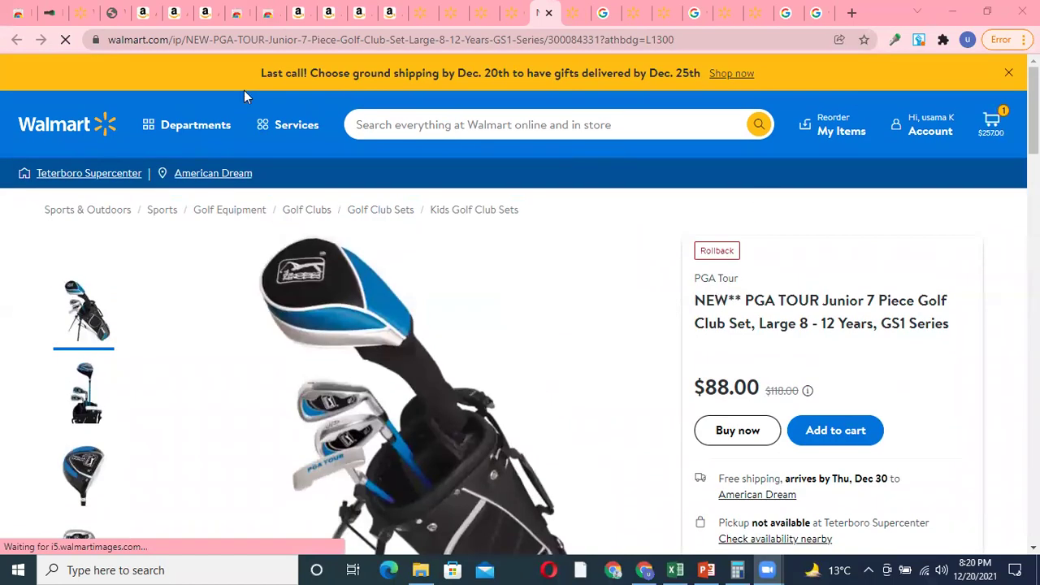
pyautogui.scroll(-4, 817, 290)
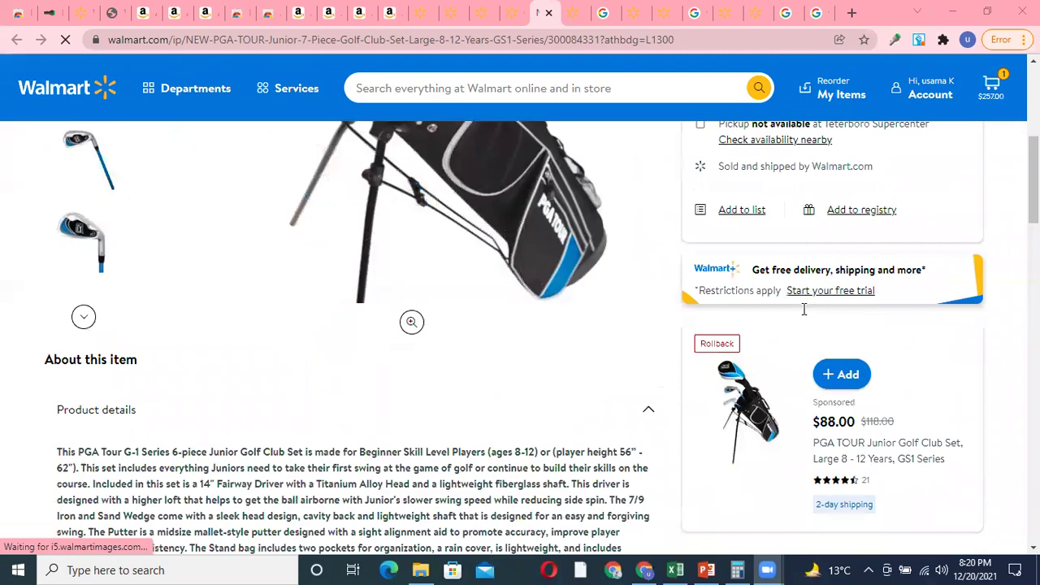
pyautogui.scroll(-5, 804, 309)
pyautogui.scroll(8, 804, 309)
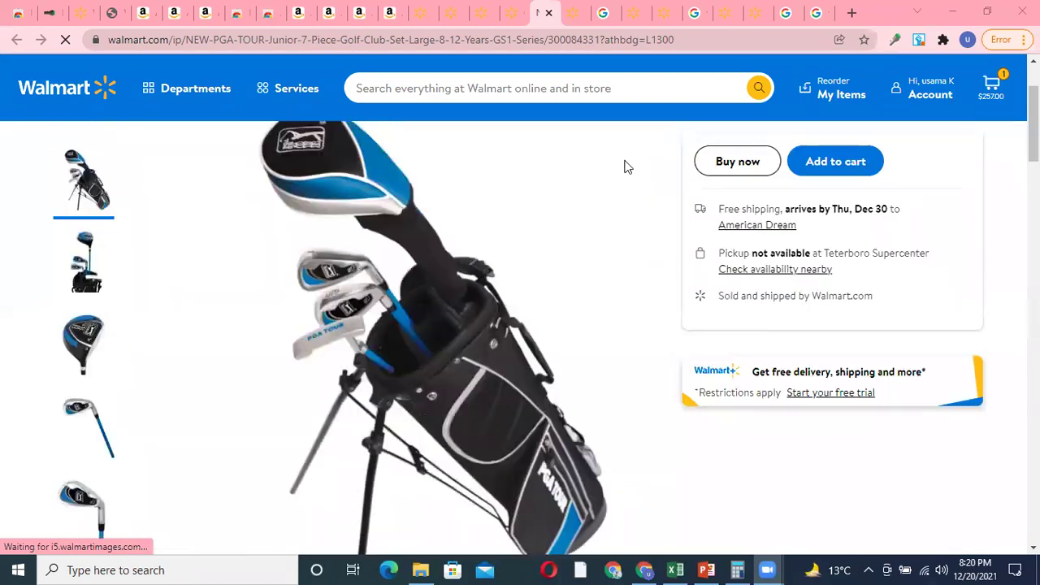
pyautogui.scroll(1, 624, 163)
pyautogui.scroll(-3, 624, 163)
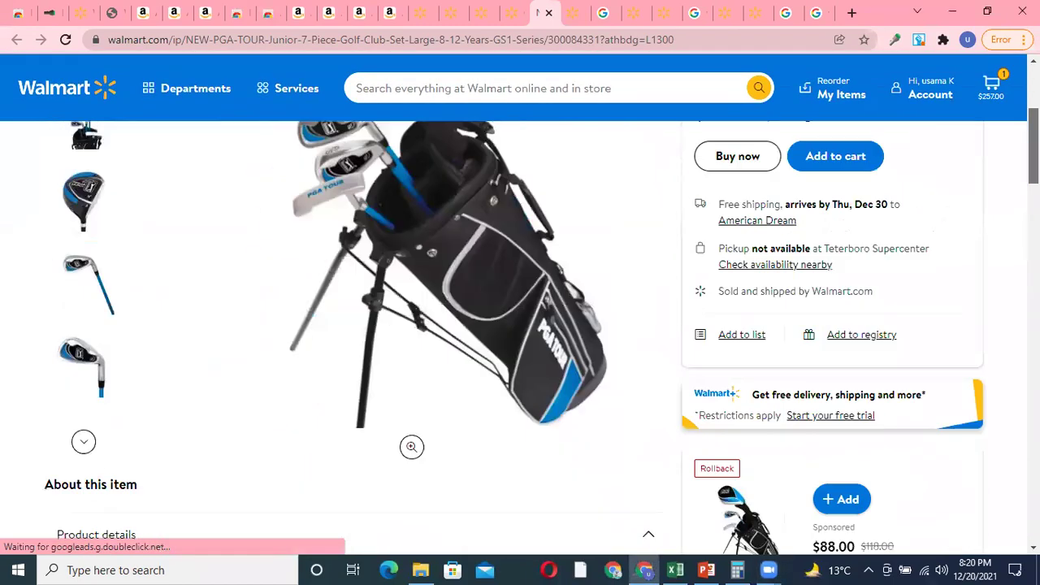
pyautogui.scroll(-7, 520, 325)
pyautogui.scroll(4, 521, 325)
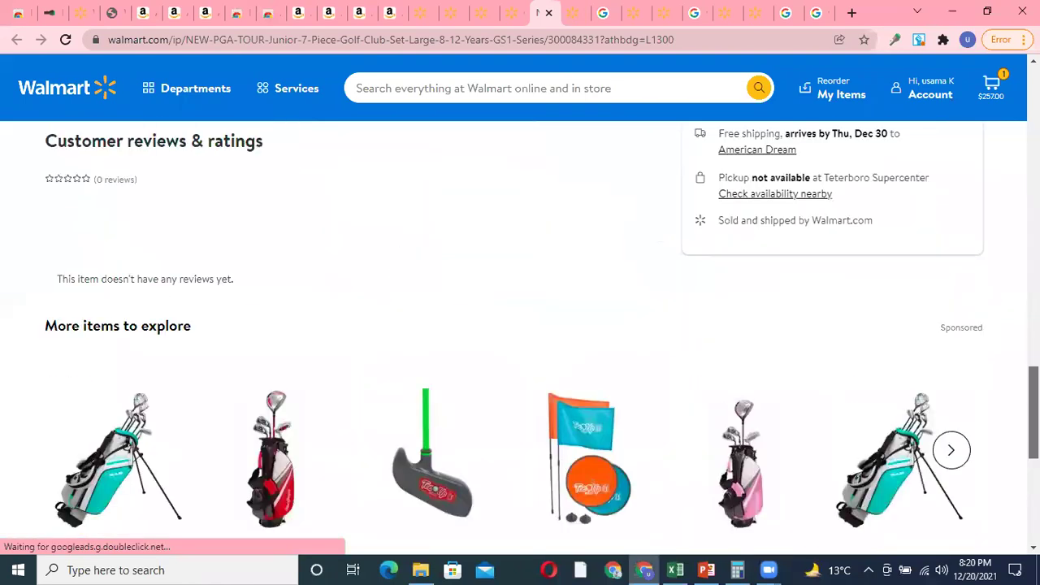
pyautogui.scroll(10, 737, 395)
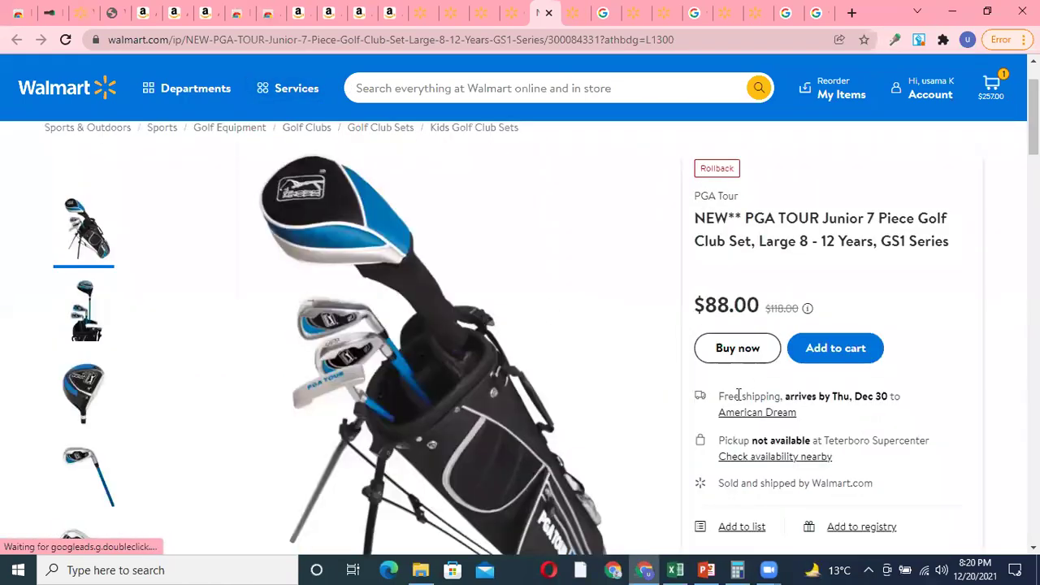
# Step: Copy the full title of the PGA TOUR Junior 7 Piece Golf Club Set from its Walmart product page
pyautogui.moveTo(955, 248); pyautogui.dragTo(695, 218)
pyautogui.rightClick(776, 227)
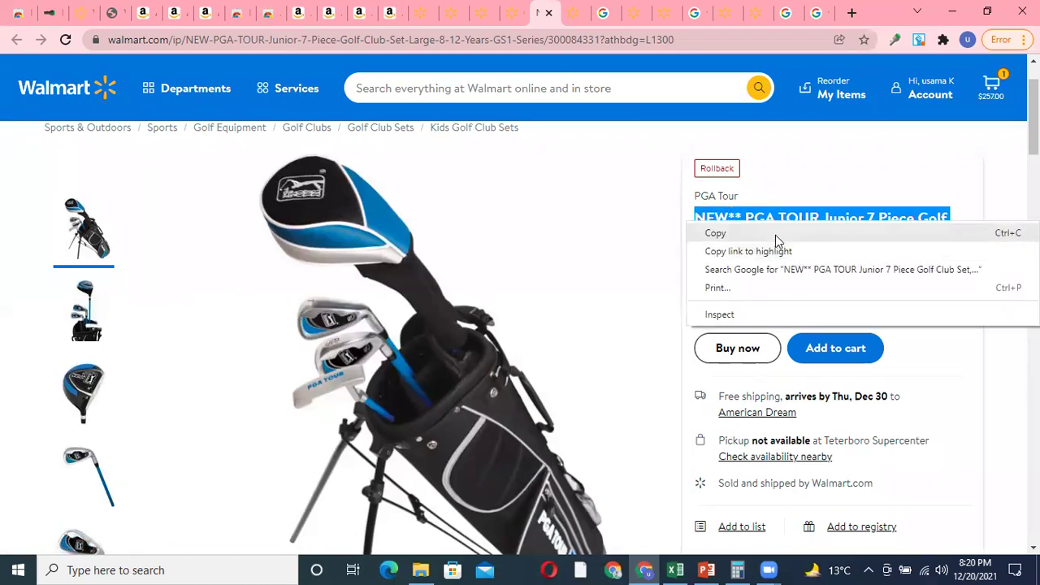
pyautogui.click(775, 235)
pyautogui.scroll(-2, 374, 329)
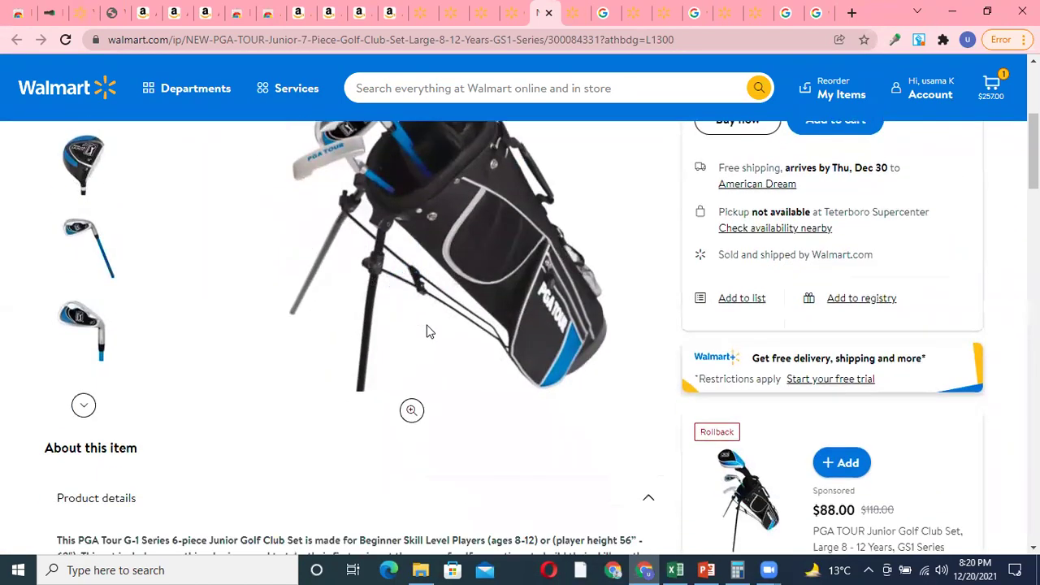
pyautogui.scroll(3, 426, 330)
pyautogui.scroll(-2, 451, 334)
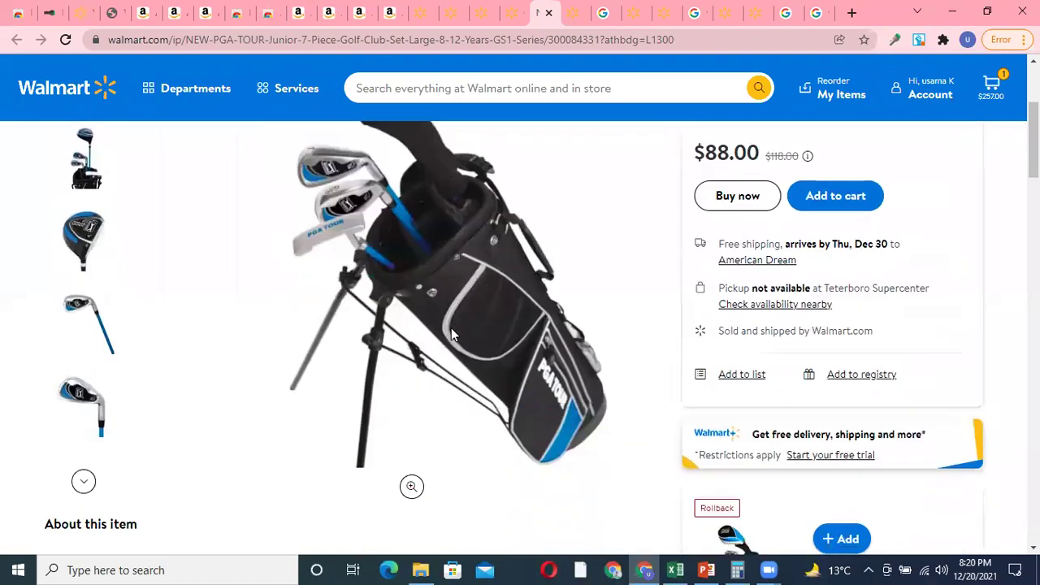
pyautogui.scroll(1, 640, 293)
pyautogui.scroll(2, 639, 293)
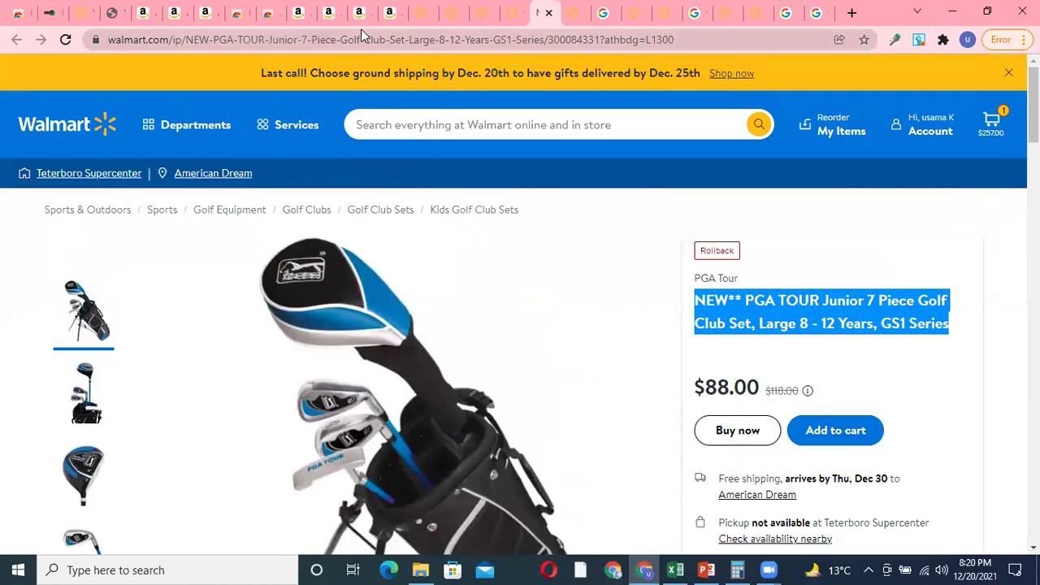
# Step: In the Amazon tab with the MAINSTAY results, search for the copied title "NEW** PGA TOUR Junior 7 Piece Golf Club Set, Large 8 - 12 Years, GS1 Series"
pyautogui.click(299, 13)
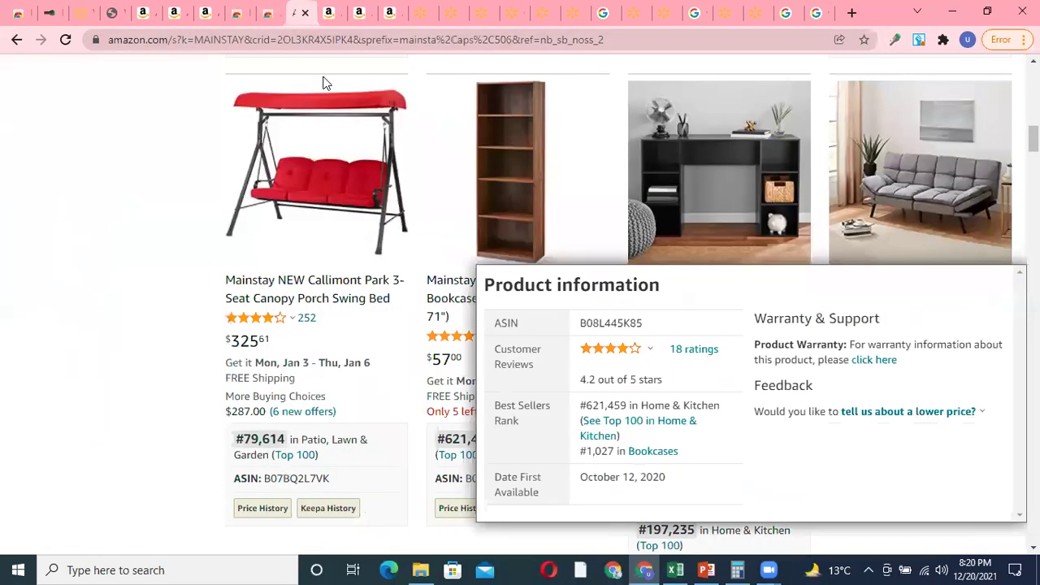
pyautogui.scroll(10, 322, 82)
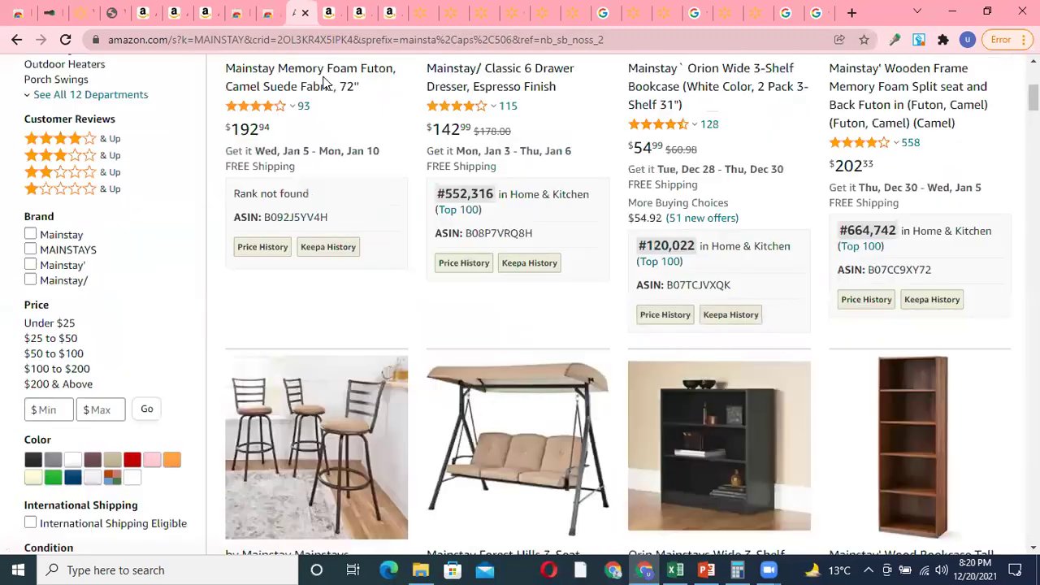
pyautogui.scroll(4, 322, 82)
pyautogui.click(325, 77)
pyautogui.doubleClick(325, 76)
pyautogui.rightClick(480, 85)
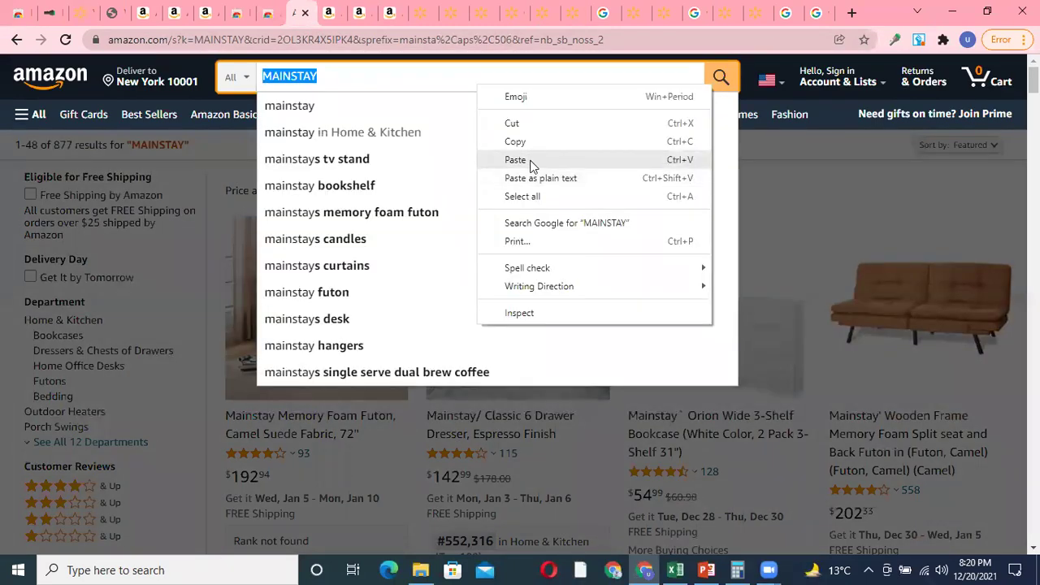
pyautogui.click(515, 160)
pyautogui.click(719, 76)
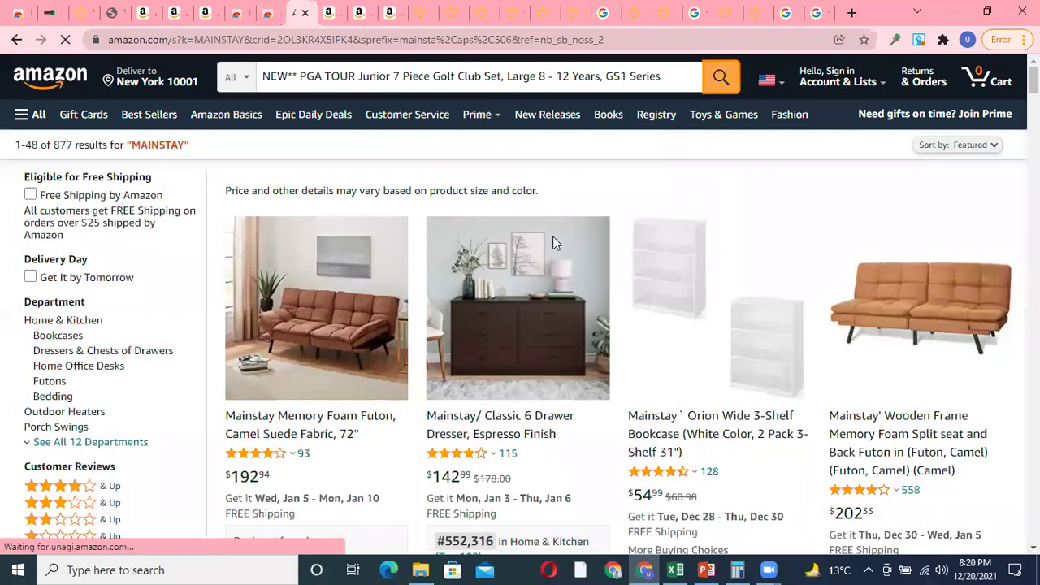
pyautogui.scroll(-3, 552, 211)
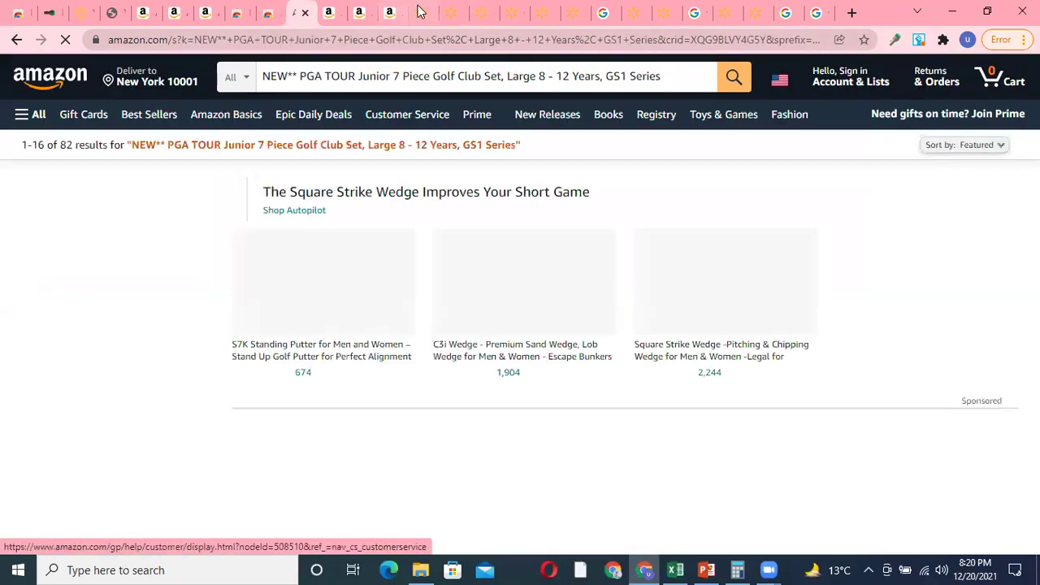
pyautogui.scroll(-1, 454, 227)
pyautogui.scroll(-3, 443, 288)
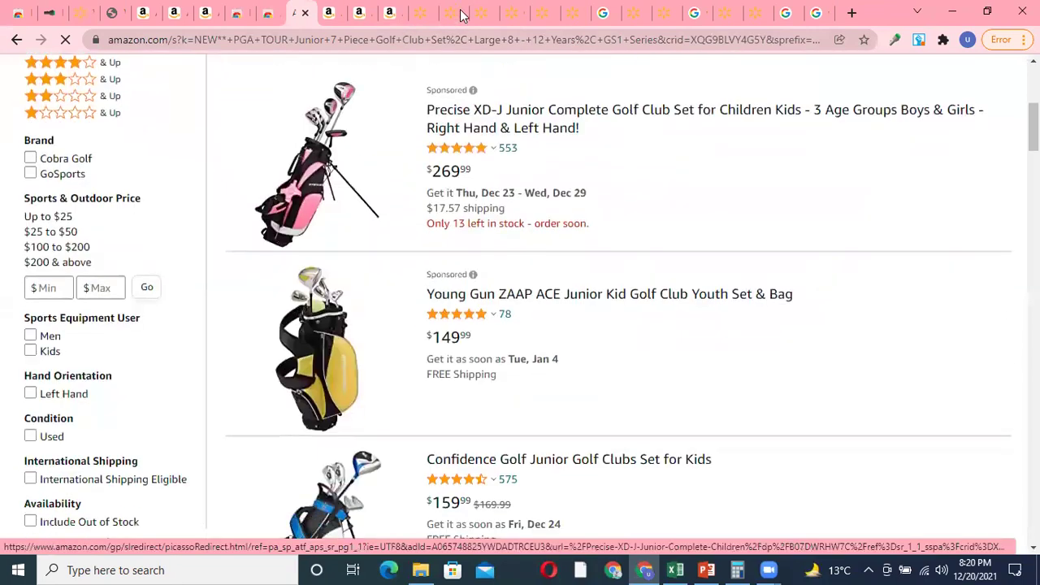
# Step: Close the Mainstays Callimont porch swing tab and go to Walmart's Golf Equipment listing
pyautogui.click(478, 14)
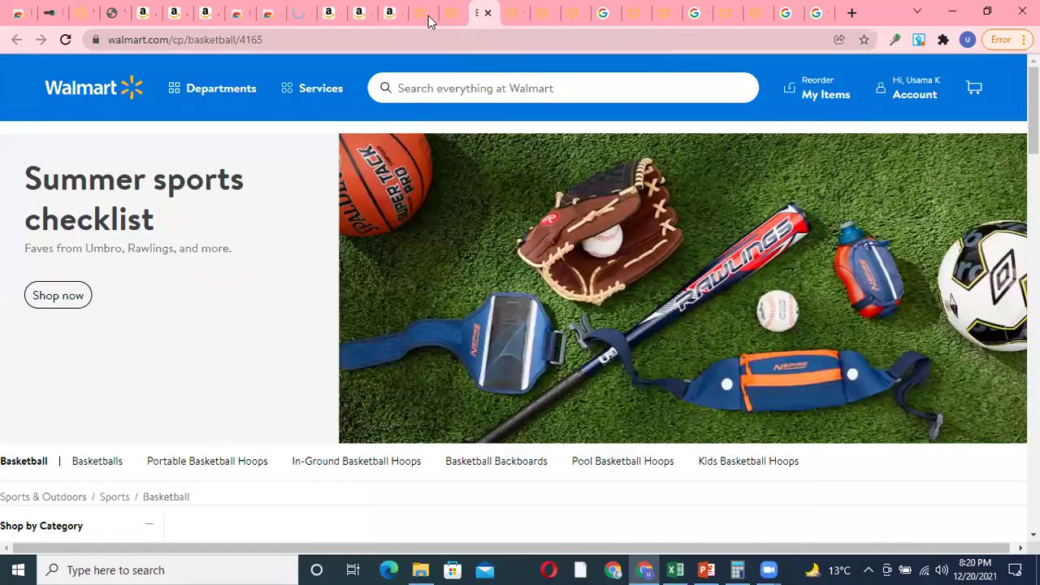
pyautogui.click(449, 13)
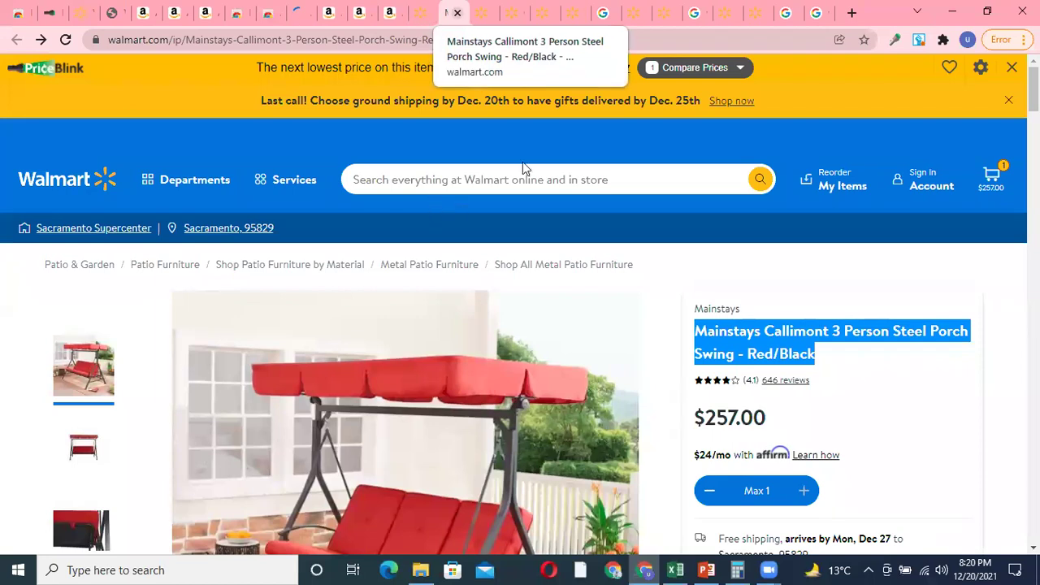
pyautogui.click(457, 13)
pyautogui.hotkey('ctrl', 'shift', 'Tab')
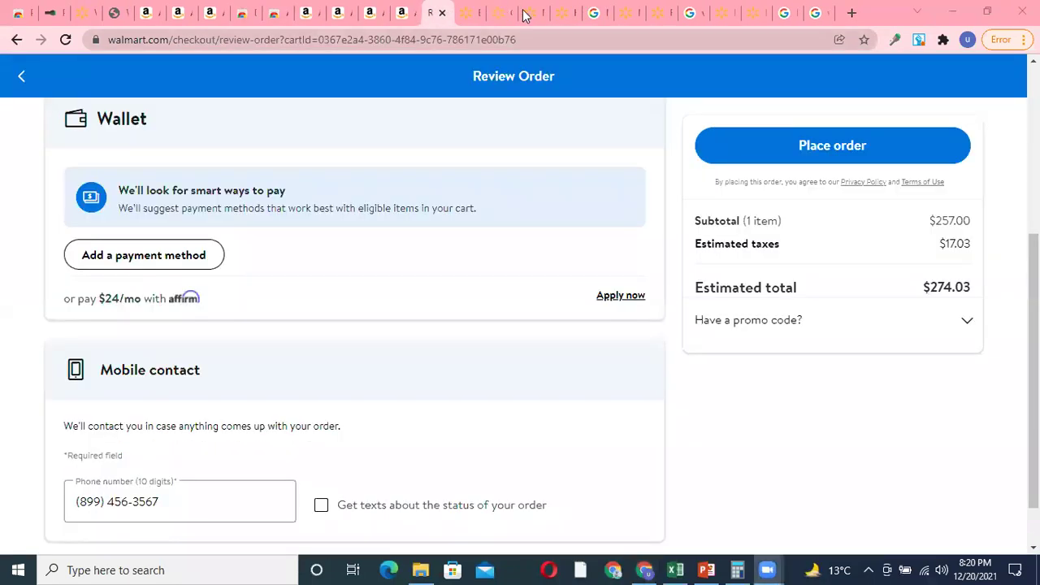
pyautogui.hotkey('ctrl', 'Tab')
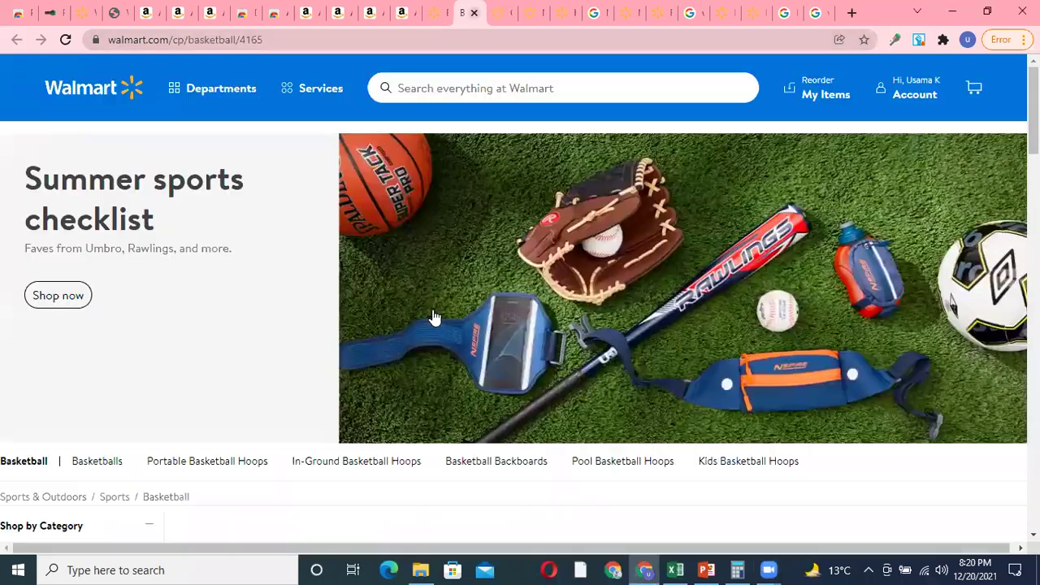
pyautogui.hotkey('ctrl', 'Tab')
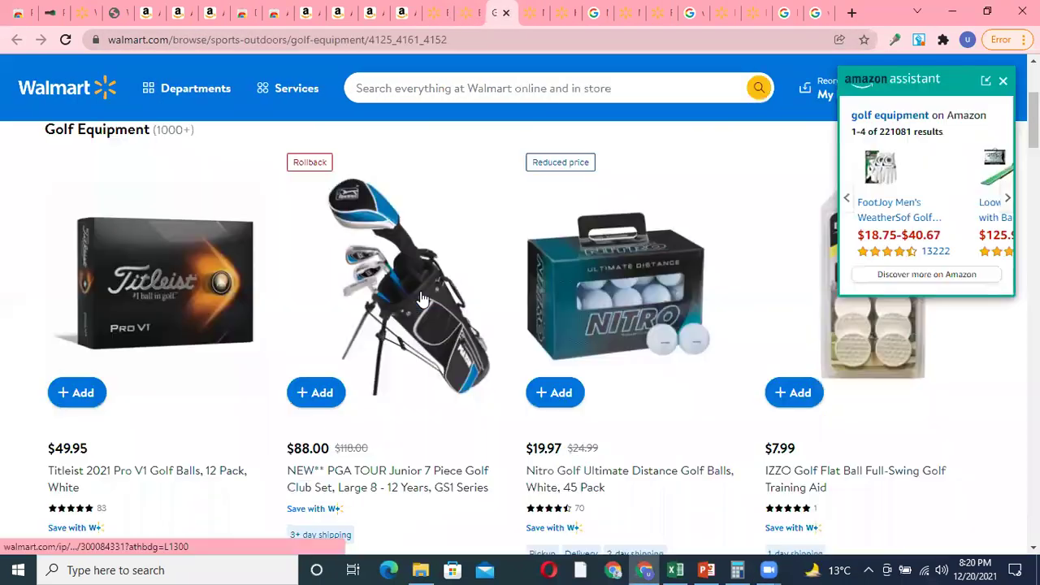
# Step: Close the three leftover Amazon tabs beside the golf set search and return to its results
pyautogui.click(384, 18)
pyautogui.hotkey('ctrl', 'w')
pyautogui.hotkey('ctrl', 'w')
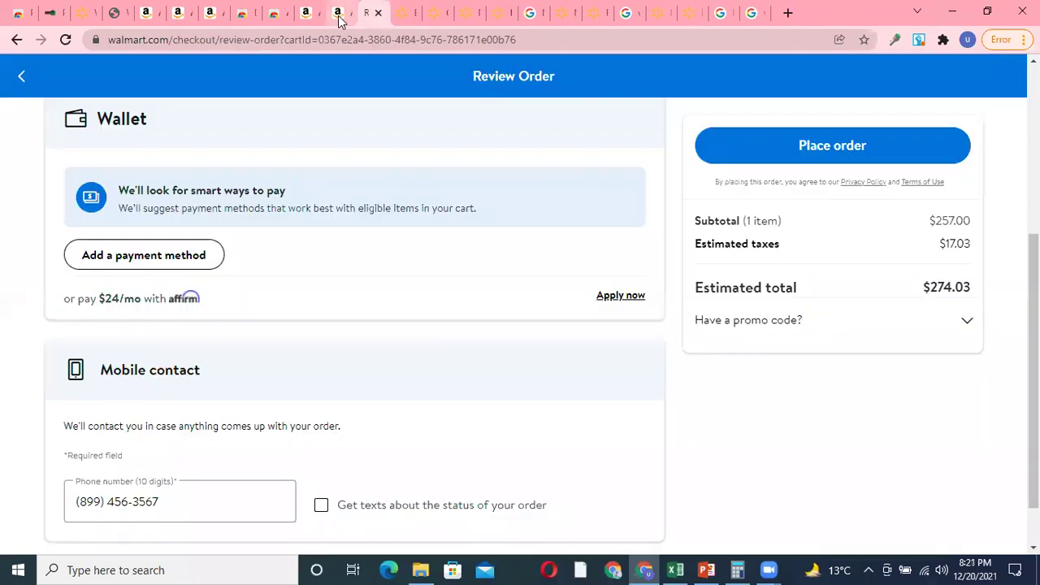
pyautogui.click(343, 19)
pyautogui.hotkey('ctrl', 'w')
pyautogui.click(341, 20)
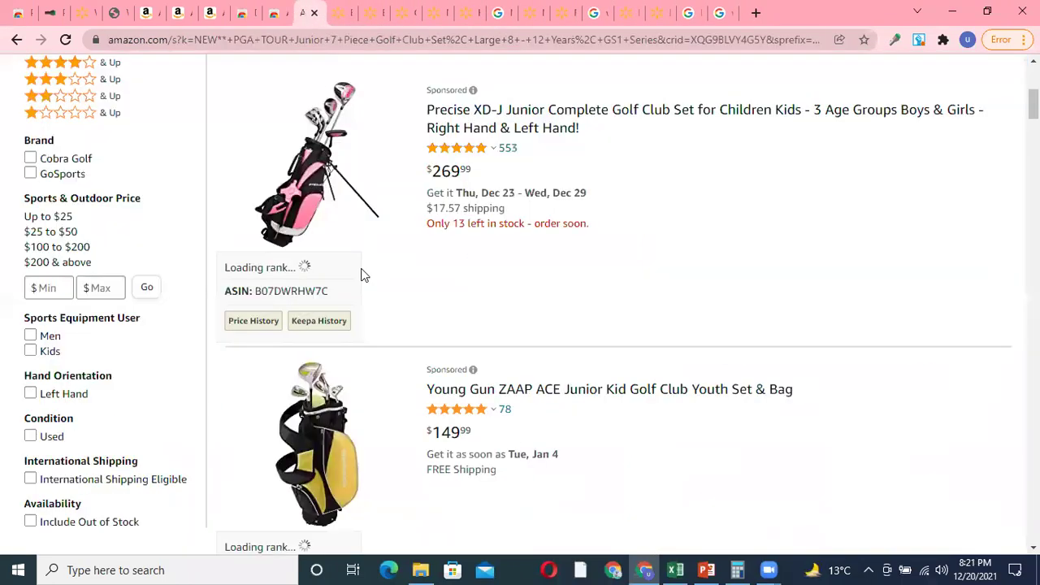
# Step: Compare Amazon's junior golf club sets and prices with the PGA TOUR Junior set on Walmart's Golf Equipment listing
pyautogui.scroll(-5, 366, 291)
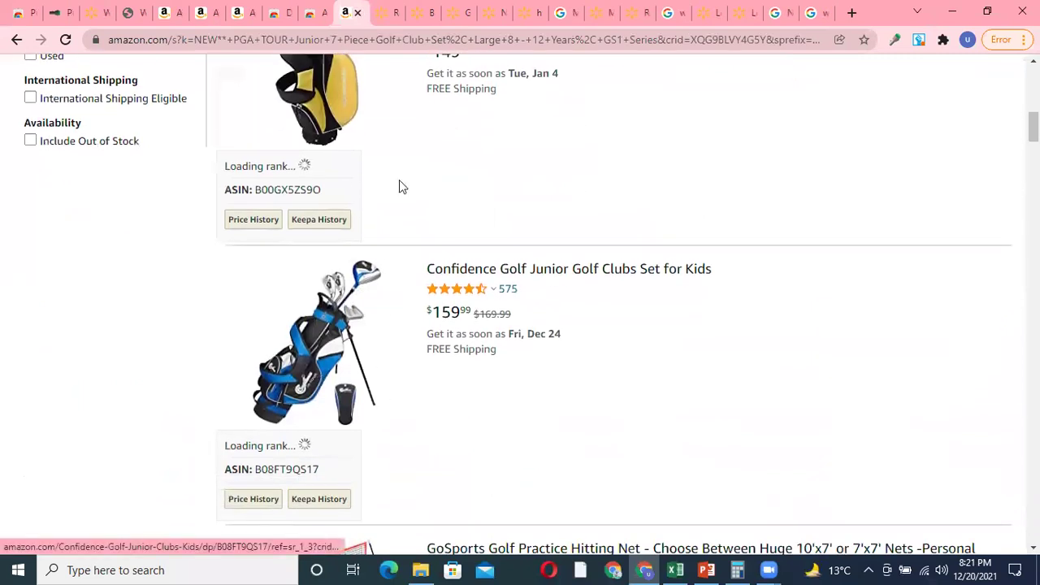
pyautogui.click(460, 15)
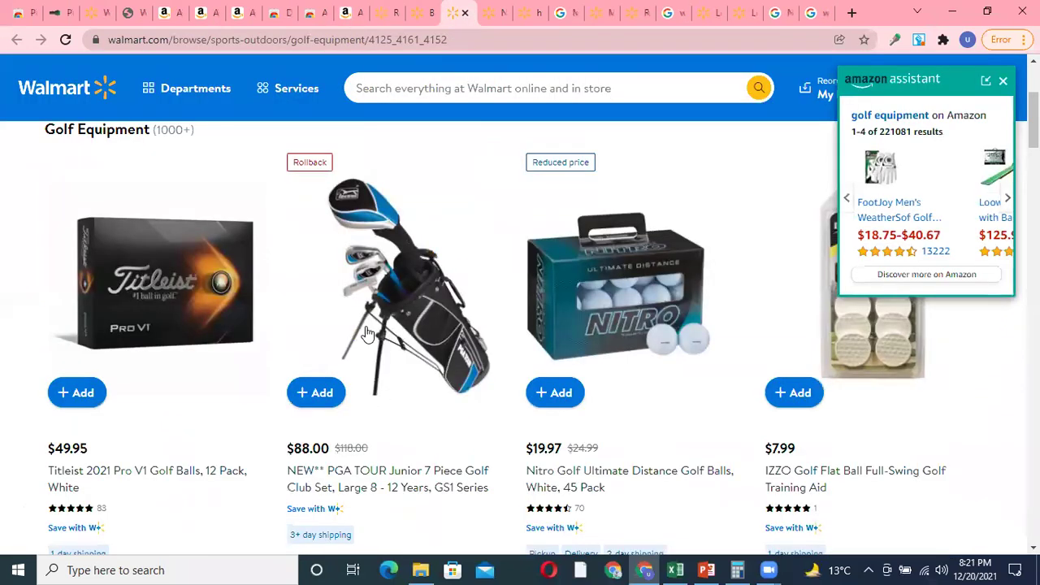
pyautogui.click(345, 12)
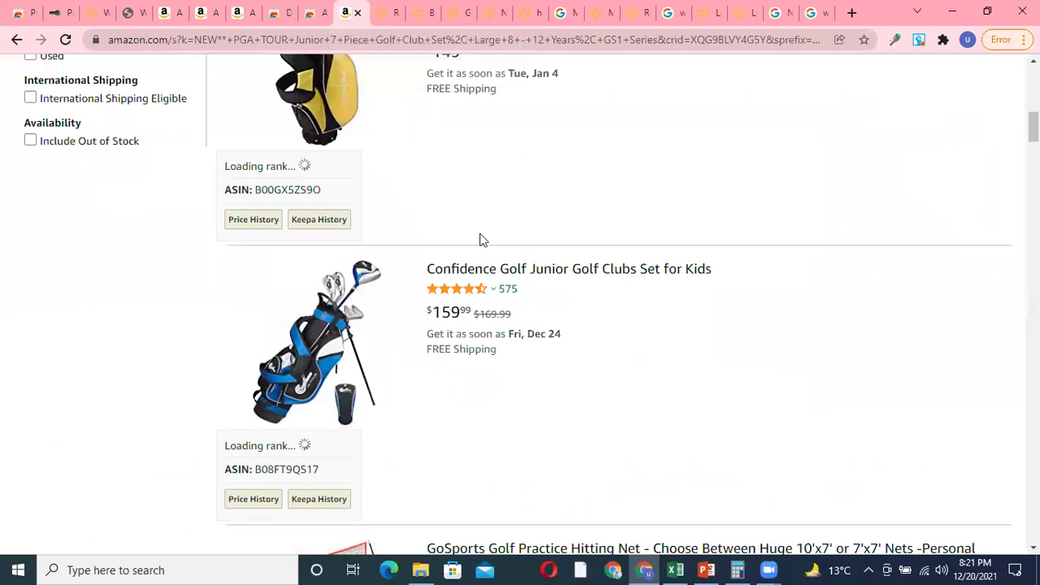
pyautogui.click(460, 12)
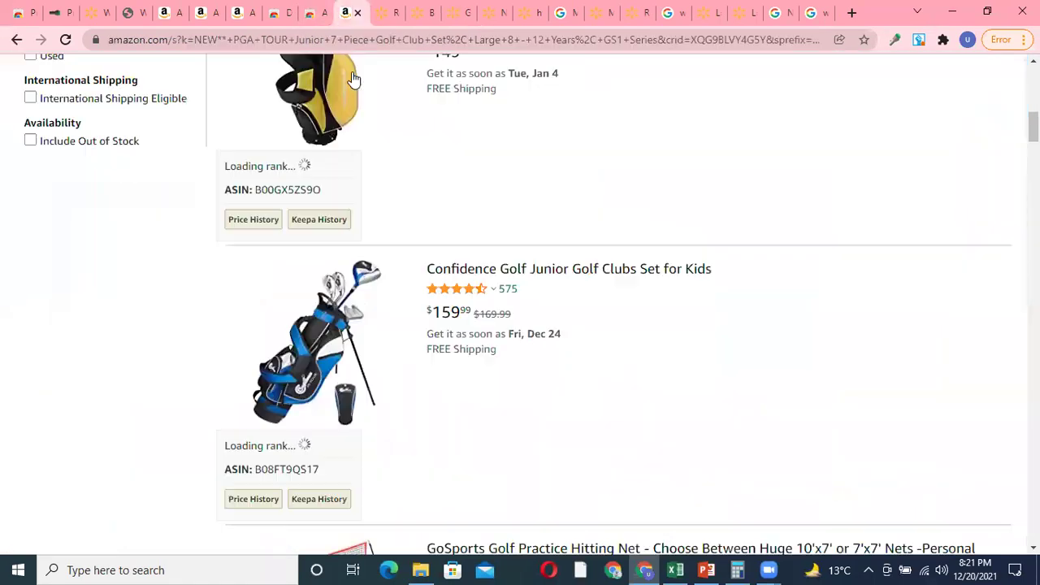
pyautogui.click(346, 12)
pyautogui.click(456, 13)
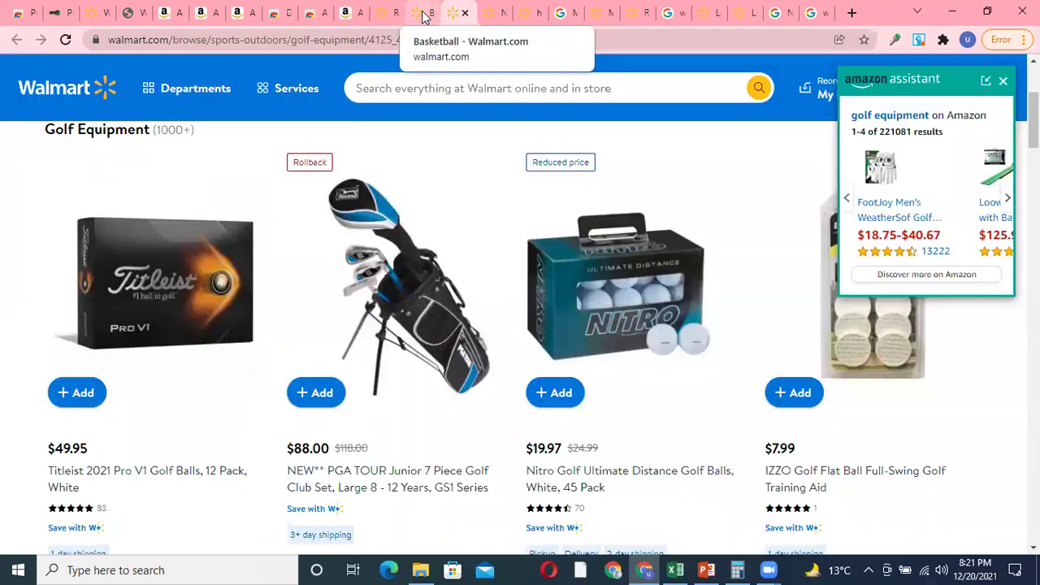
pyautogui.click(353, 13)
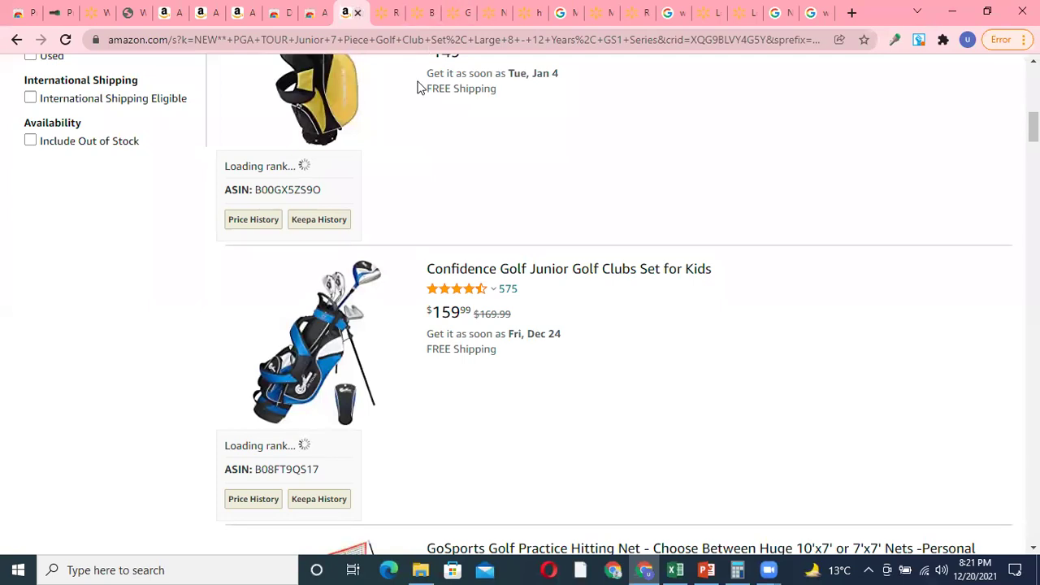
pyautogui.click(446, 18)
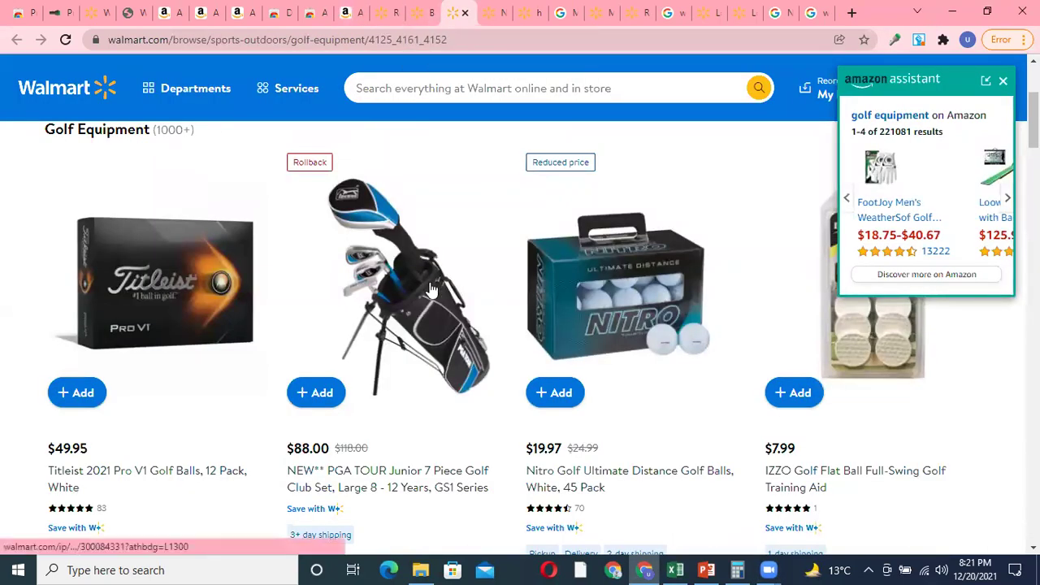
# Step: Open the PGA TOUR Junior 7 Piece Golf Club Set from the Walmart listing in a new tab and go to it
pyautogui.rightClick(426, 290)
pyautogui.click(471, 295)
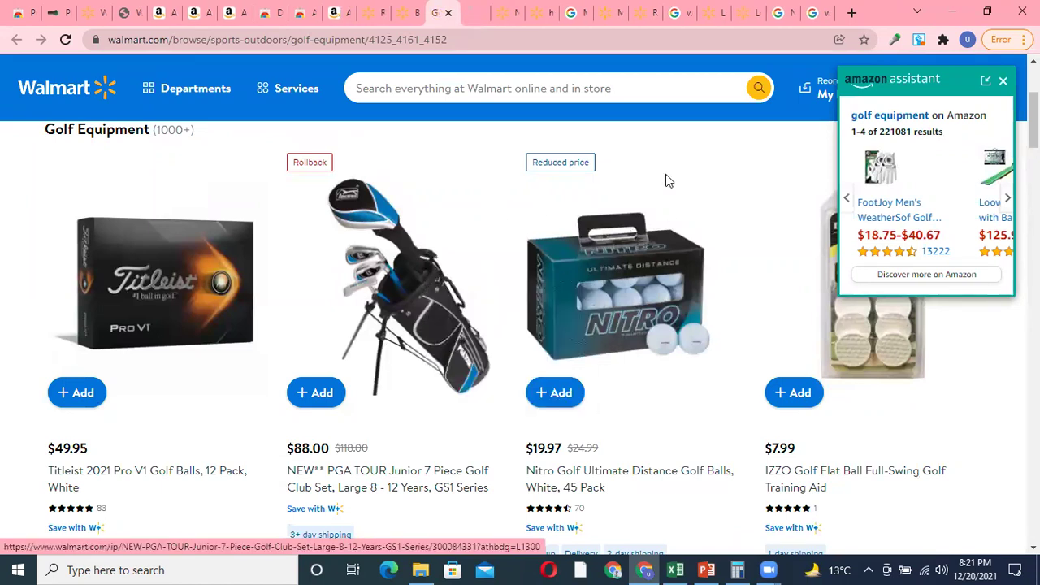
pyautogui.hotkey('ctrl', 'Tab')
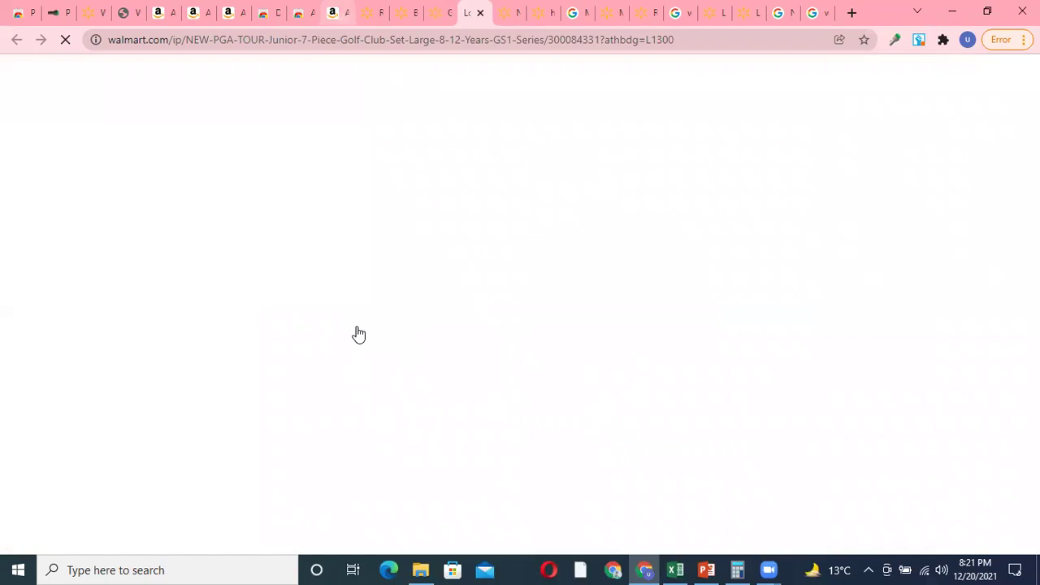
# Step: Return to the Amazon search results and look through them for golf club sets matching the PGA TOUR Junior set
pyautogui.hotkey('ctrl', 'shift', 'Tab')
pyautogui.hotkey('ctrl', 'shift', 'Tab')
pyautogui.hotkey('ctrl', 'shift', 'Tab')
pyautogui.hotkey('ctrl', 'shift', 'Tab')
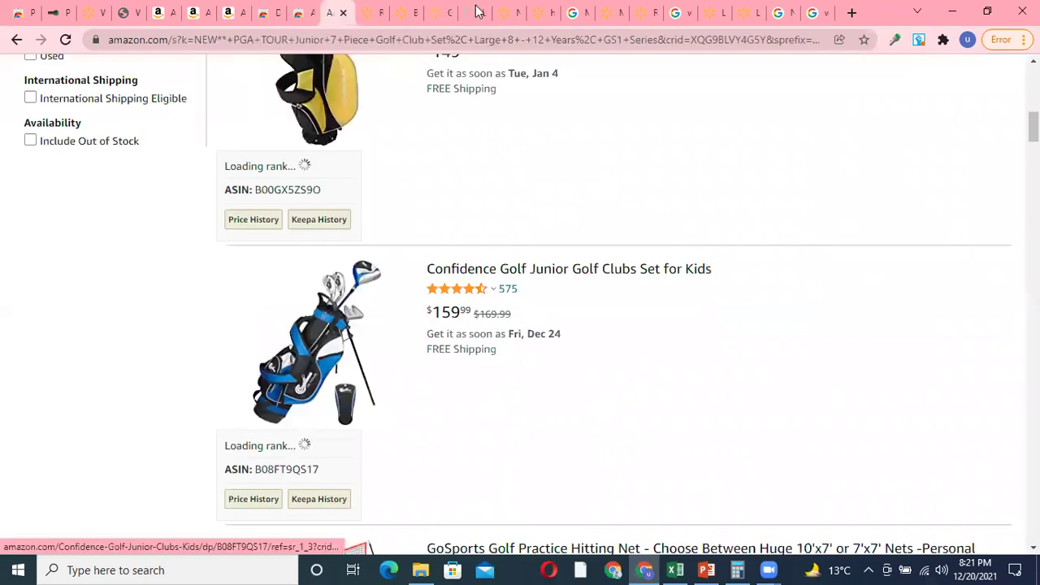
pyautogui.scroll(-1, 506, 363)
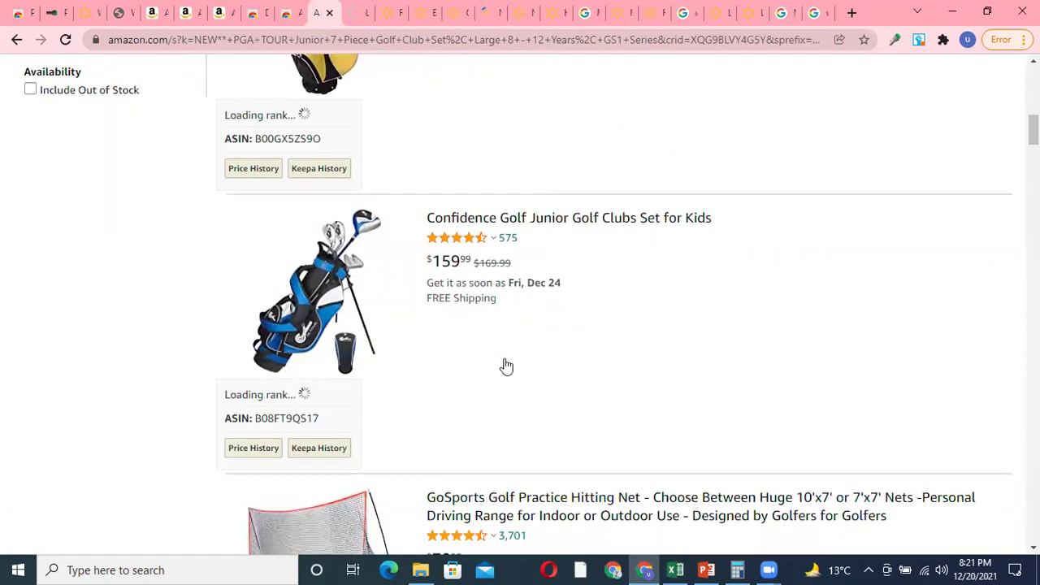
pyautogui.scroll(-3, 506, 366)
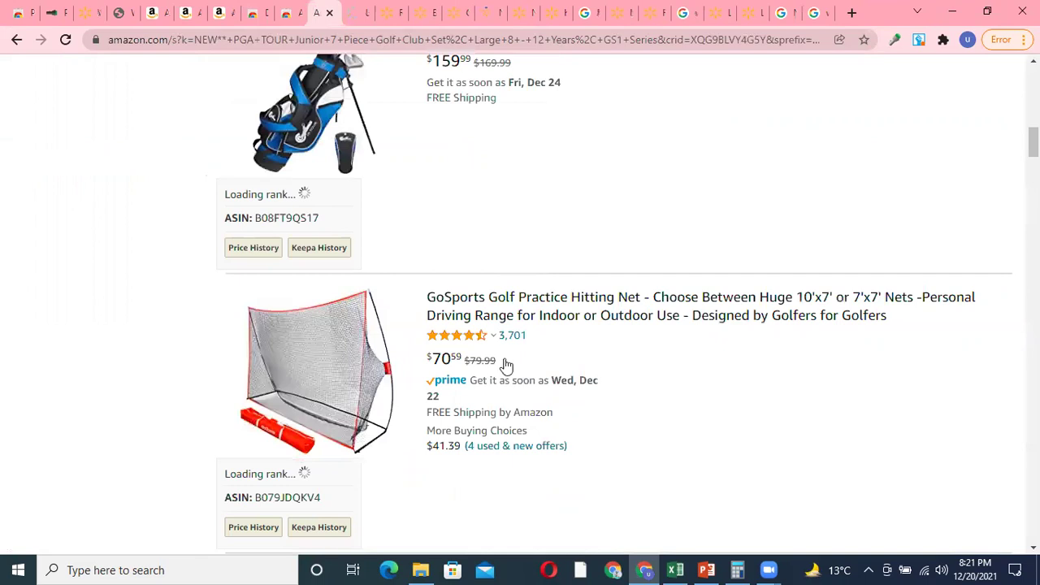
pyautogui.scroll(-10, 506, 366)
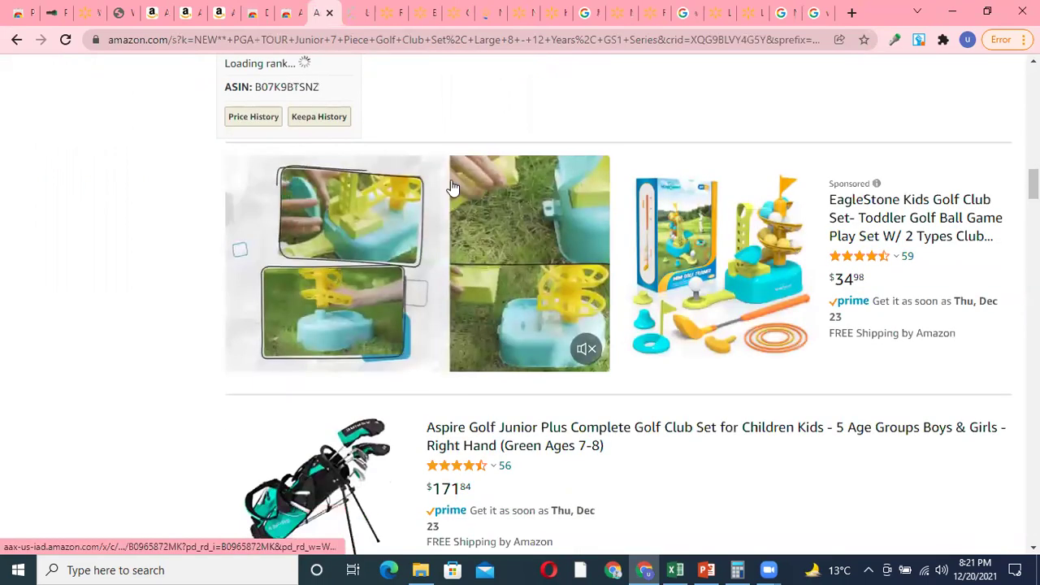
pyautogui.scroll(10, 453, 186)
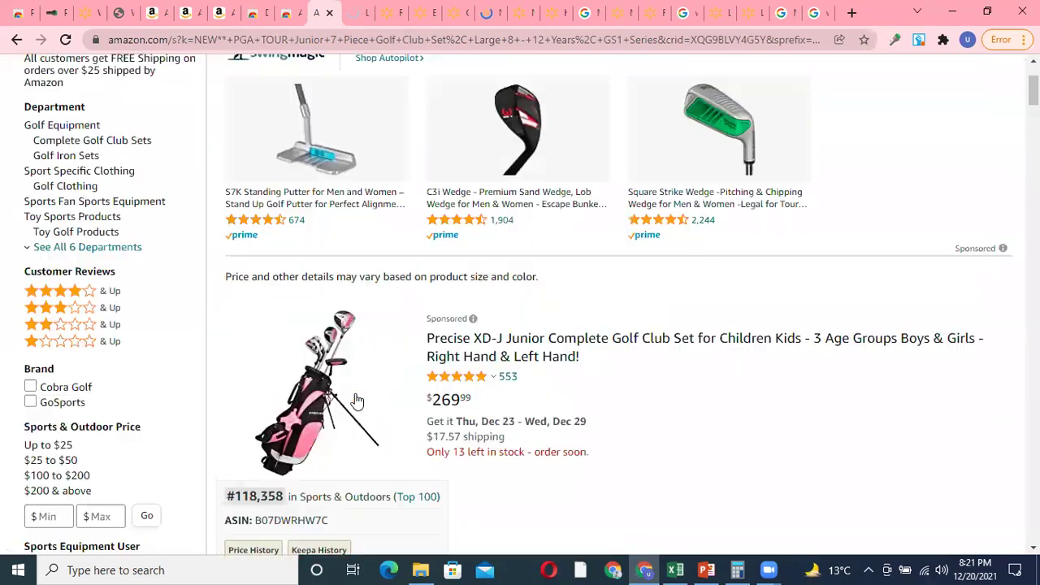
# Step: Check the pictures, price, shipping and seller of the PGA TOUR Junior golf set on its reopened Walmart page
pyautogui.click(495, 13)
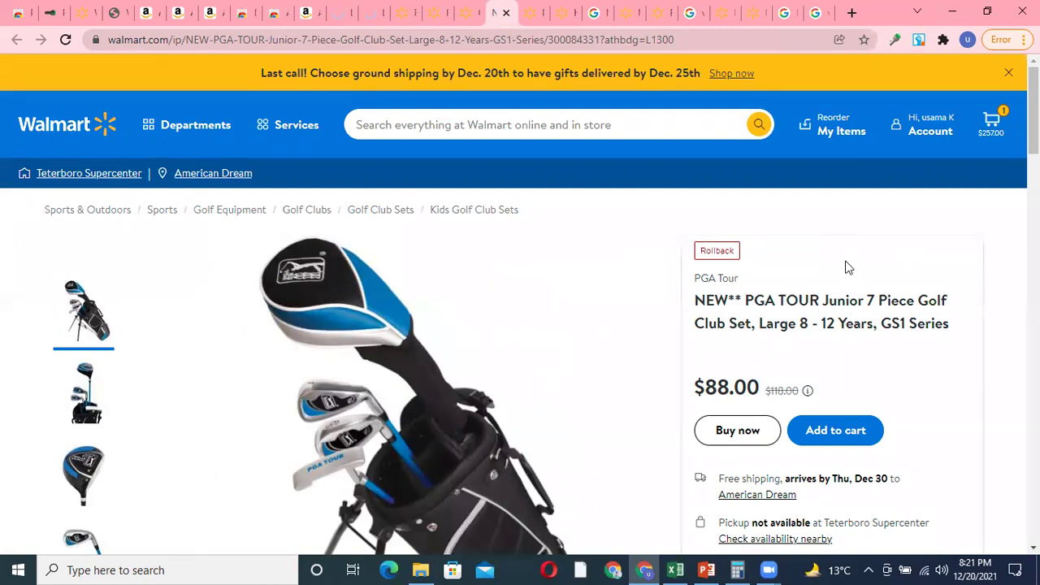
pyautogui.scroll(-1, 868, 264)
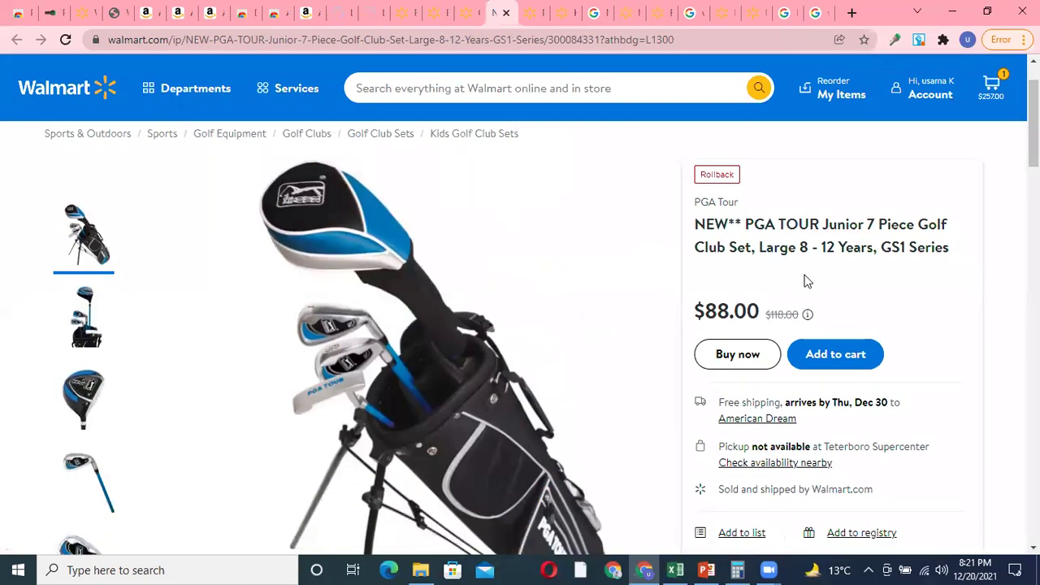
pyautogui.scroll(1, 579, 354)
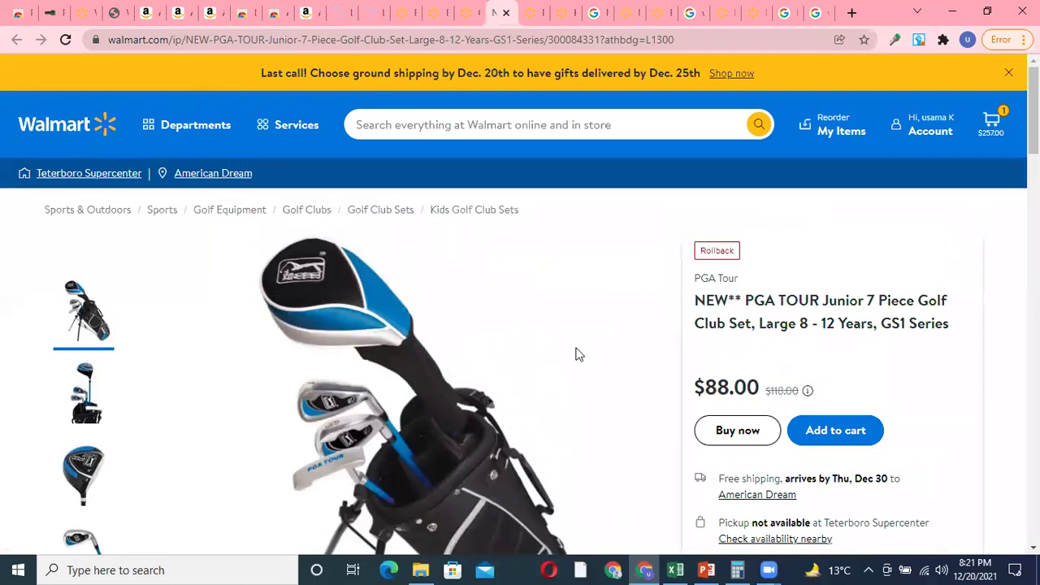
pyautogui.scroll(-4, 451, 351)
pyautogui.scroll(2, 343, 234)
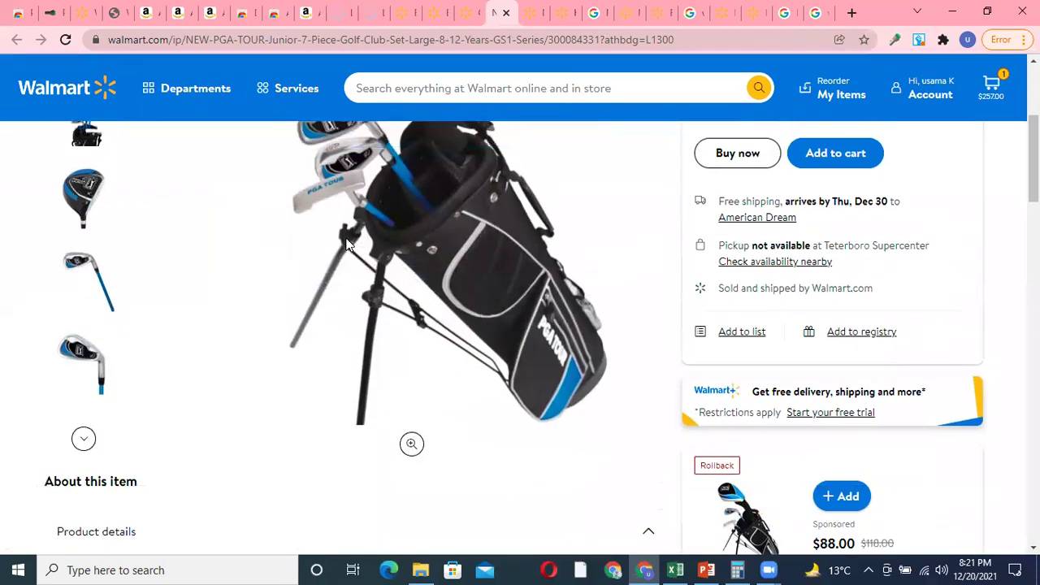
# Step: Compare the PGA TOUR Junior golf set on its Walmart page with the junior golf sets in the Amazon search results
pyautogui.scroll(3, 349, 330)
pyautogui.scroll(-3, 458, 390)
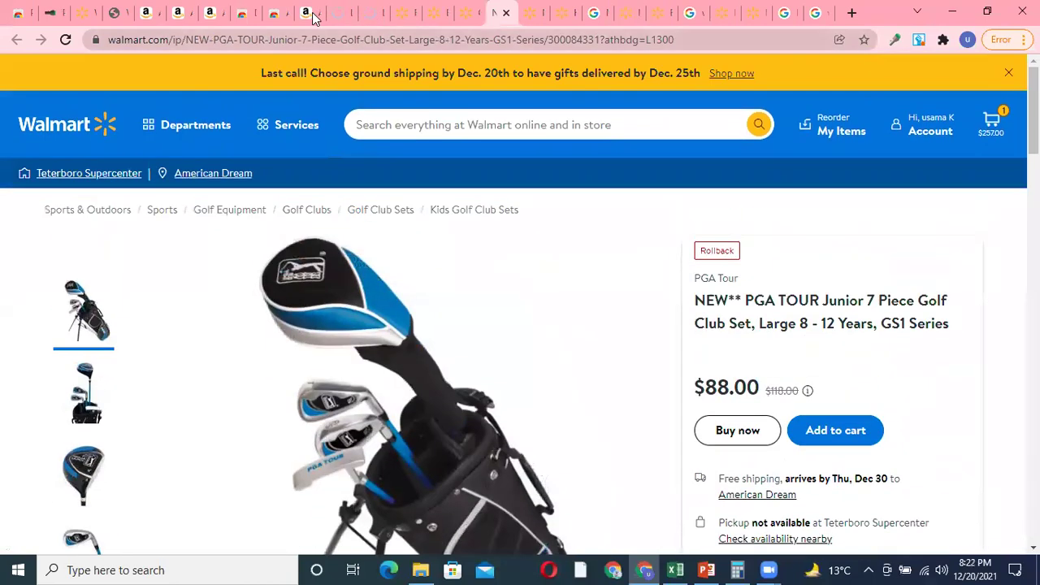
pyautogui.click(307, 12)
pyautogui.scroll(-5, 402, 322)
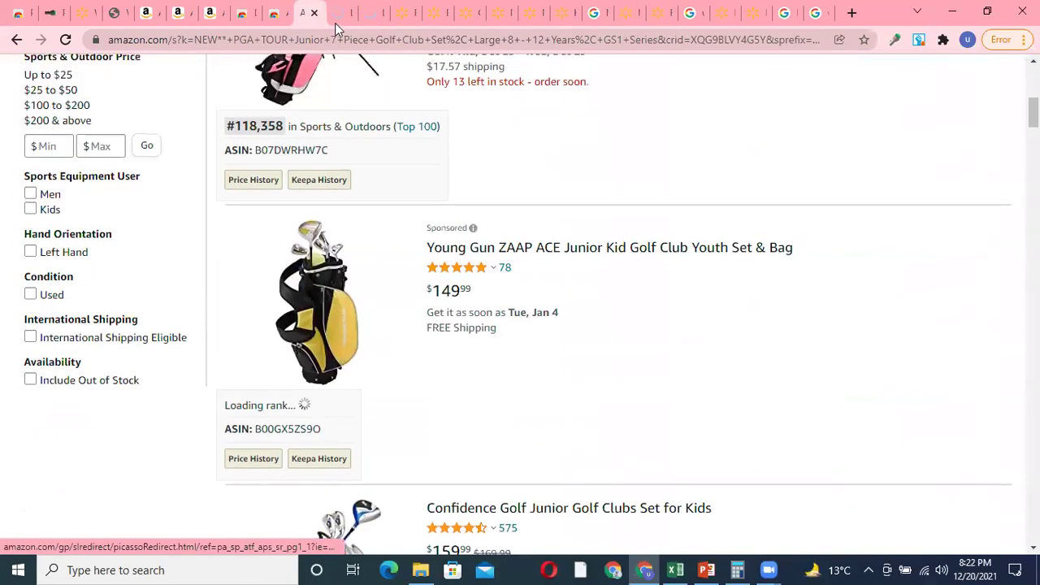
pyautogui.scroll(4, 400, 263)
pyautogui.hotkey('ctrl', 'Tab')
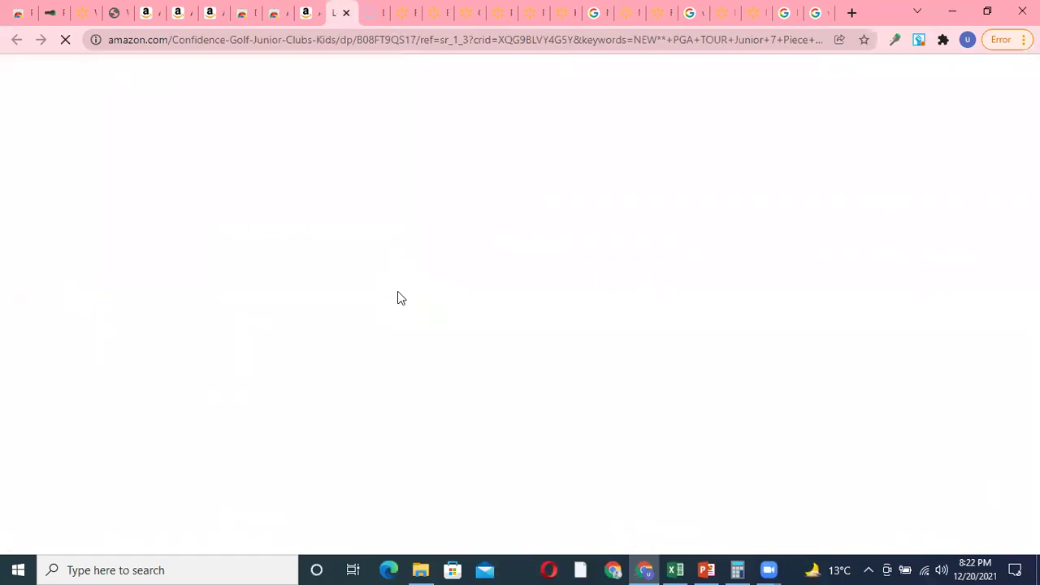
# Step: Close the leftover Amazon product and search tabs and the Chrome Web Store tabs from the earlier comparisons
pyautogui.click(151, 17)
pyautogui.click(153, 13)
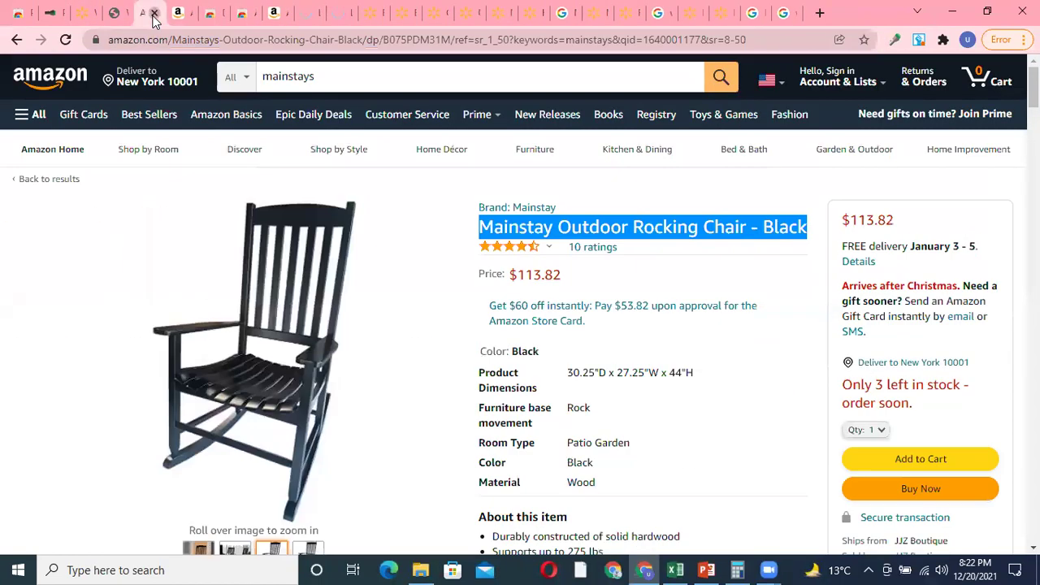
pyautogui.click(154, 14)
pyautogui.click(154, 13)
pyautogui.click(154, 14)
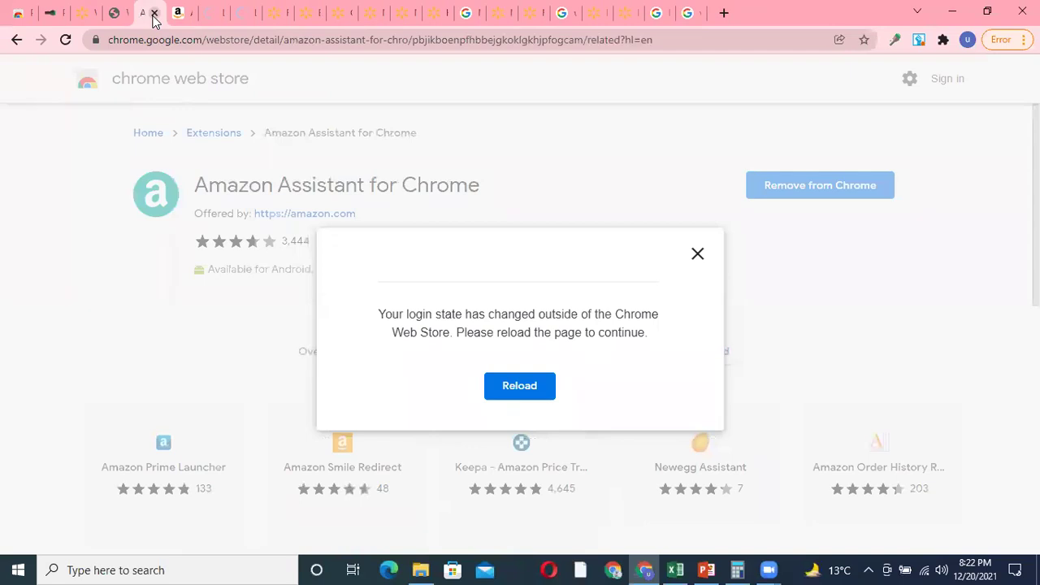
pyautogui.click(153, 13)
pyautogui.click(153, 13)
pyautogui.click(154, 14)
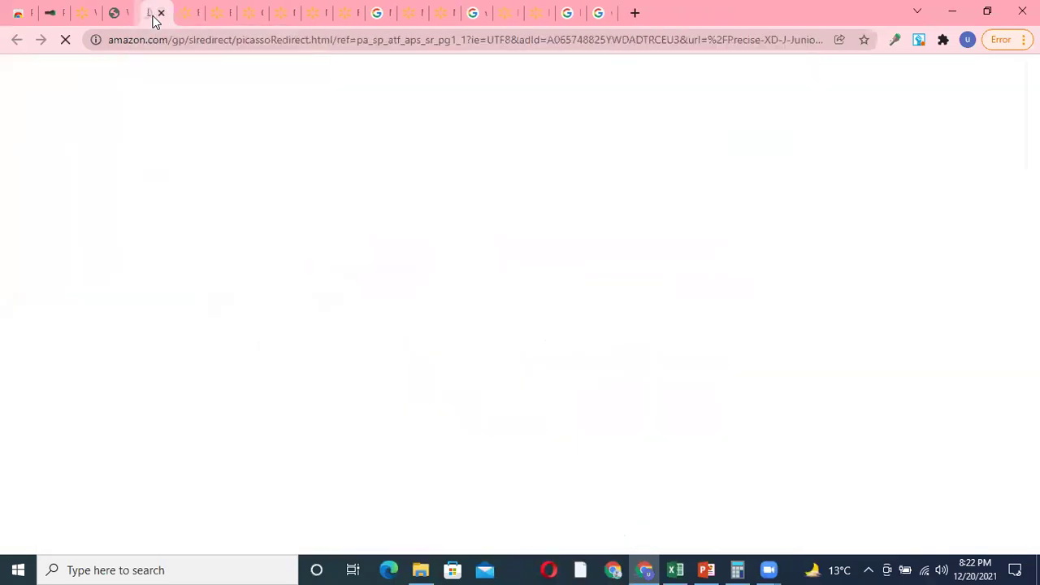
pyautogui.click(179, 18)
pyautogui.scroll(4, 317, 197)
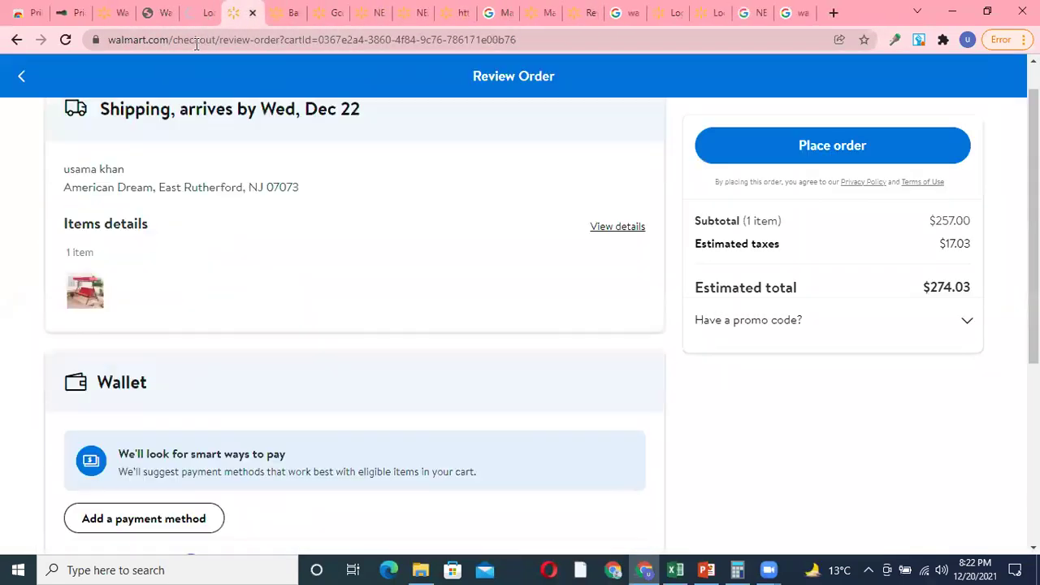
pyautogui.click(114, 13)
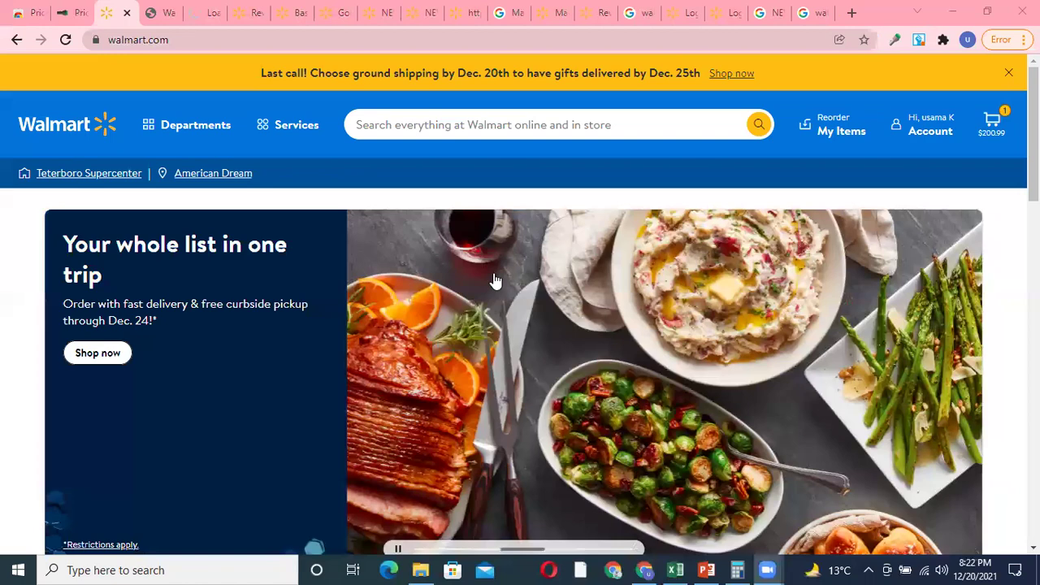
pyautogui.hotkey('alt', 'Tab')
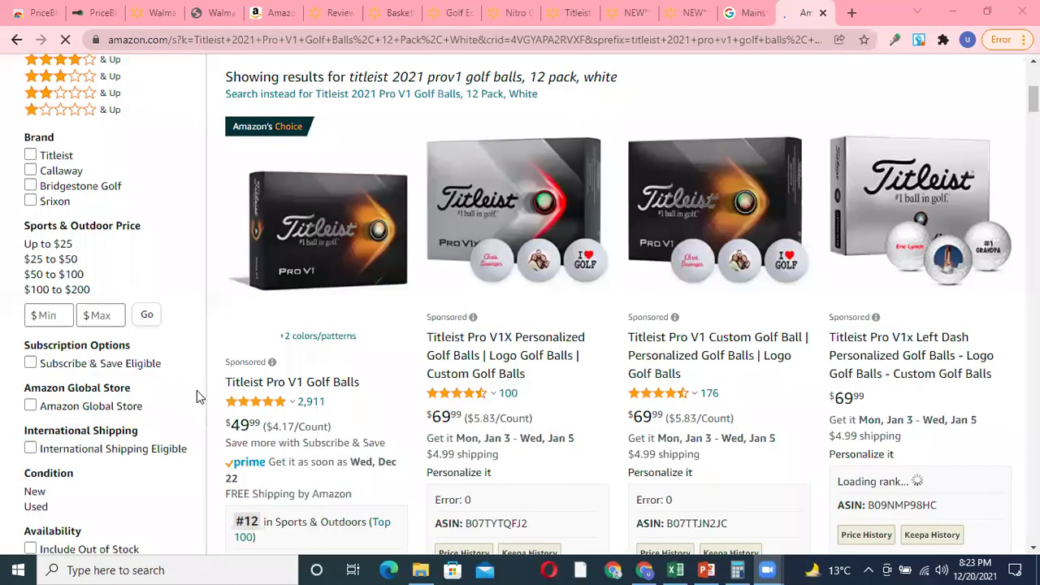
pyautogui.click(397, 13)
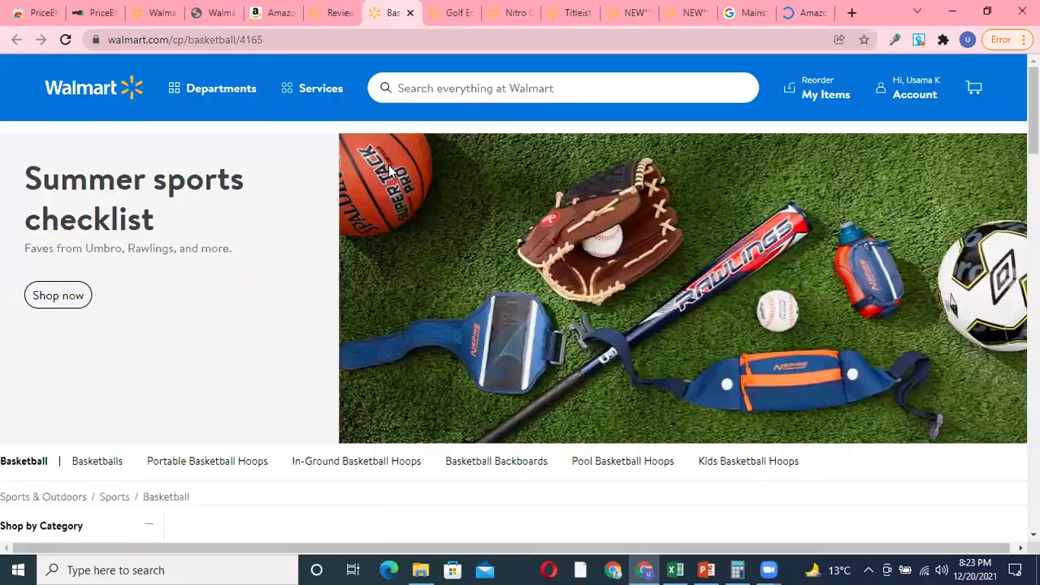
pyautogui.click(333, 13)
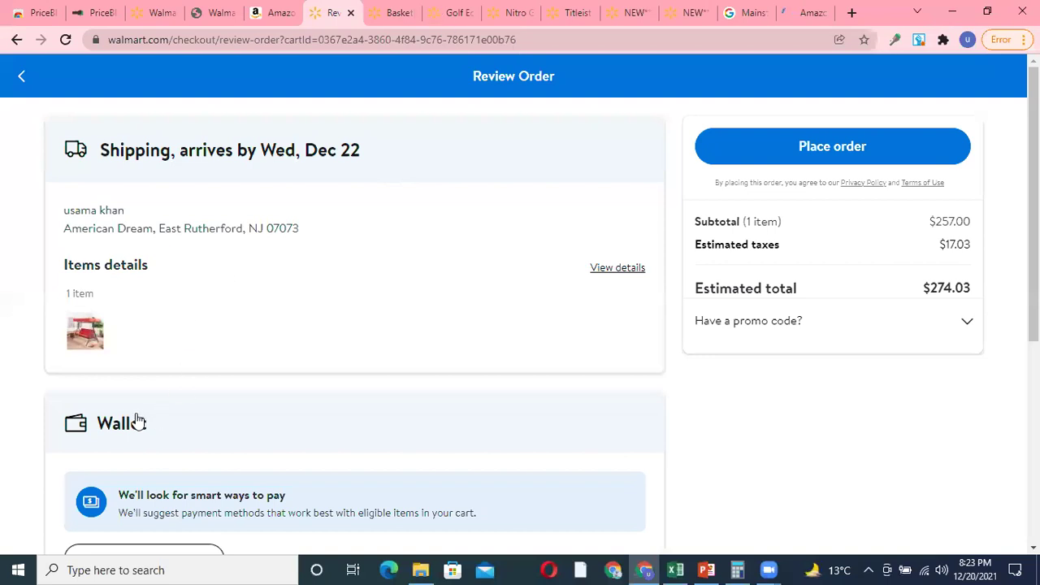
# Step: Check the price, sales rank and product details of the Titleist Pro V1 golf balls in the Amazon search results
pyautogui.click(452, 13)
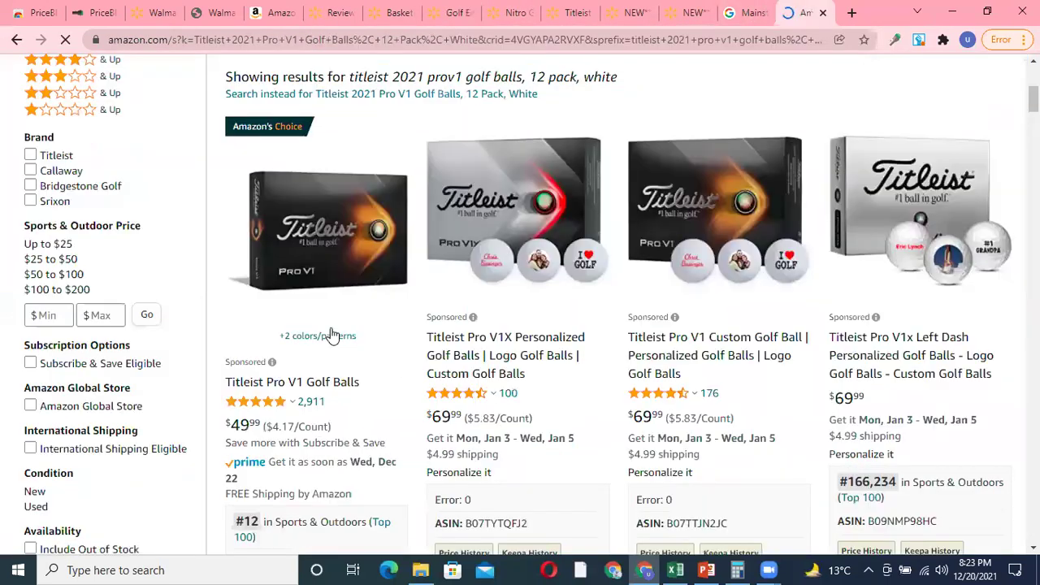
pyautogui.scroll(-2, 305, 342)
pyautogui.scroll(3, 305, 346)
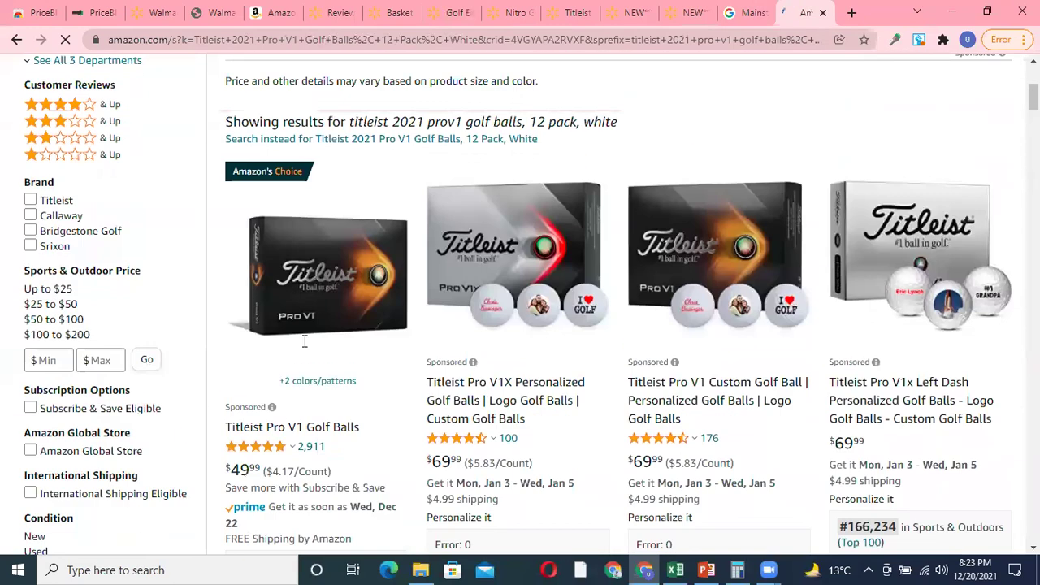
pyautogui.scroll(3, 313, 309)
pyautogui.scroll(-3, 349, 301)
pyautogui.moveTo(354, 315)
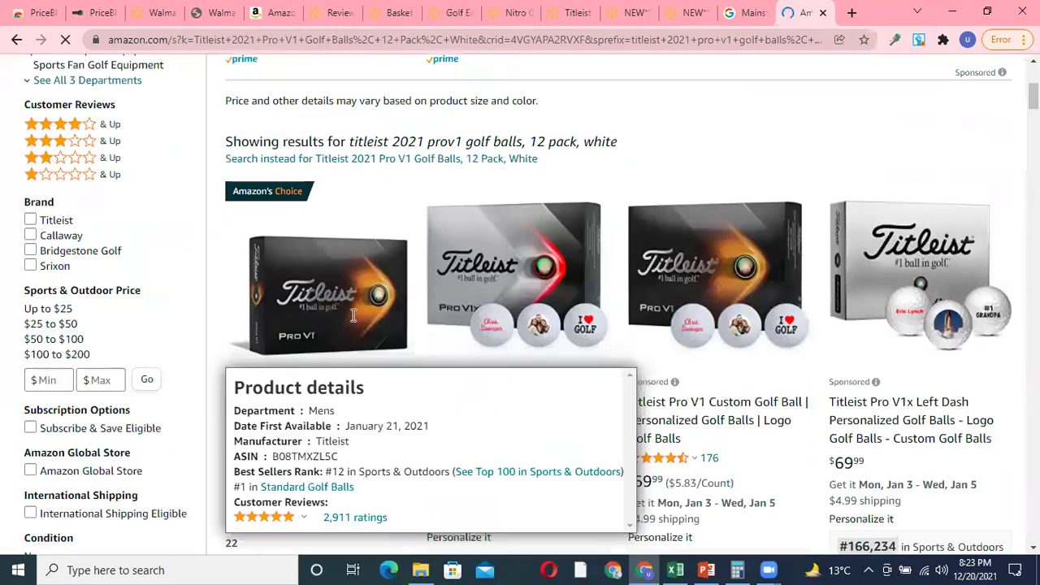
pyautogui.scroll(-3, 364, 274)
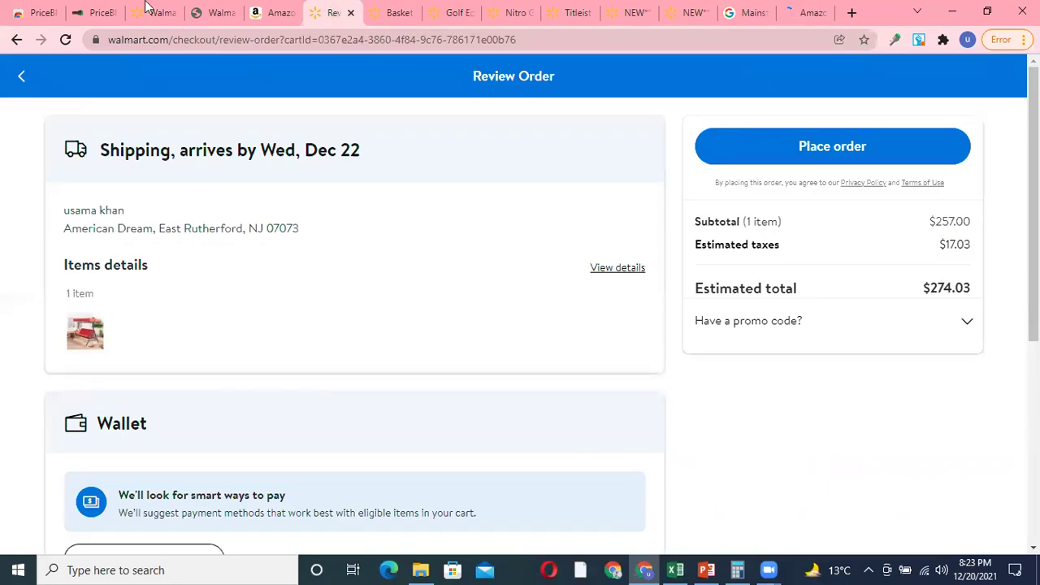
pyautogui.hotkey('ctrl', 'Tab')
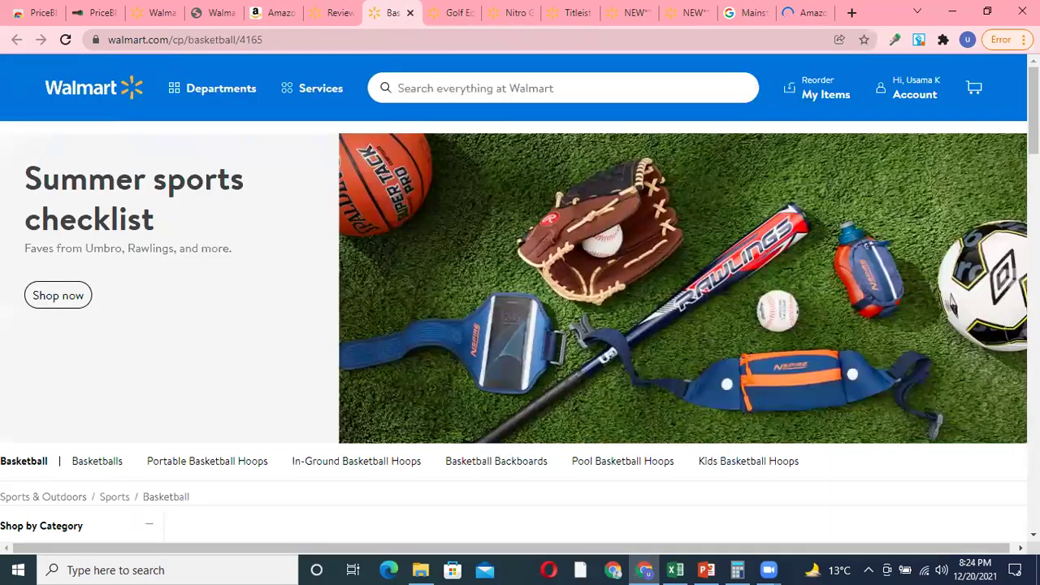
pyautogui.hotkey('ctrl', 'shift', 'Tab')
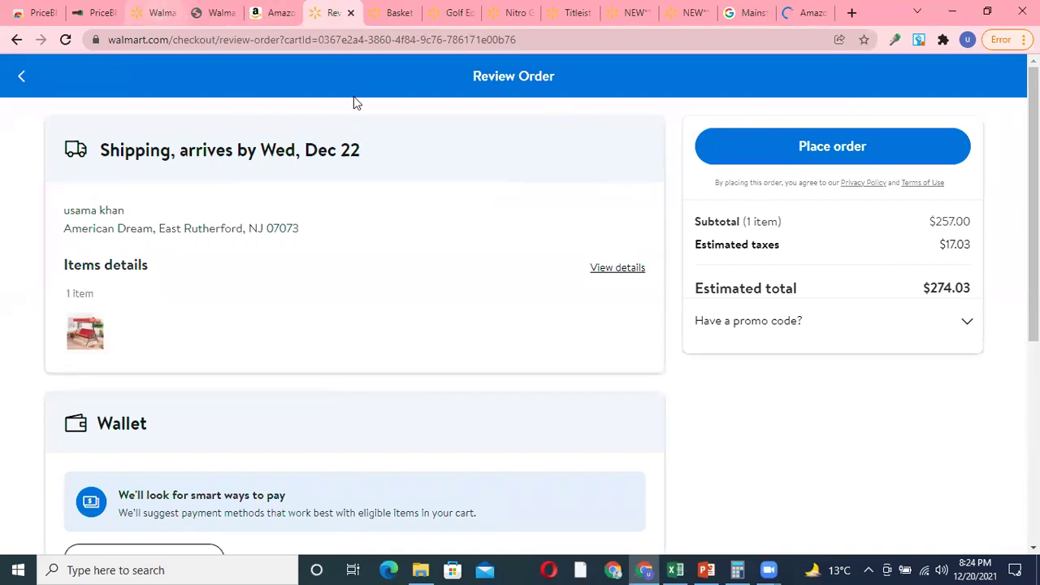
pyautogui.hotkey('ctrl', '3')
pyautogui.click(331, 8)
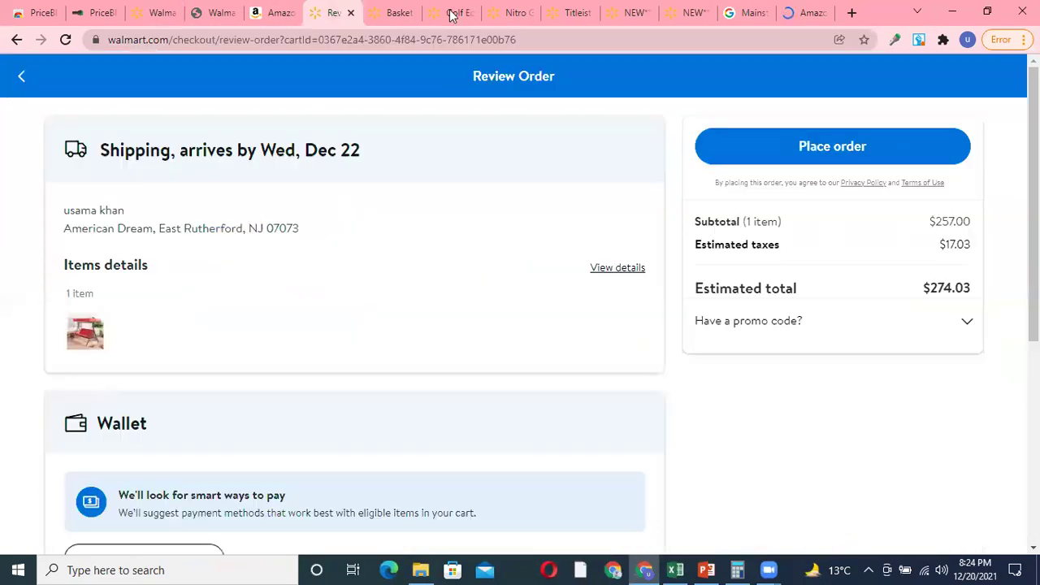
# Step: Open the Titleist 2021 Pro V1 Golf Balls from Walmart's Golf Equipment listing in a new tab and go to it
pyautogui.hotkey('ctrl', 'Tab')
pyautogui.hotkey('ctrl', 'Tab')
pyautogui.rightClick(216, 278)
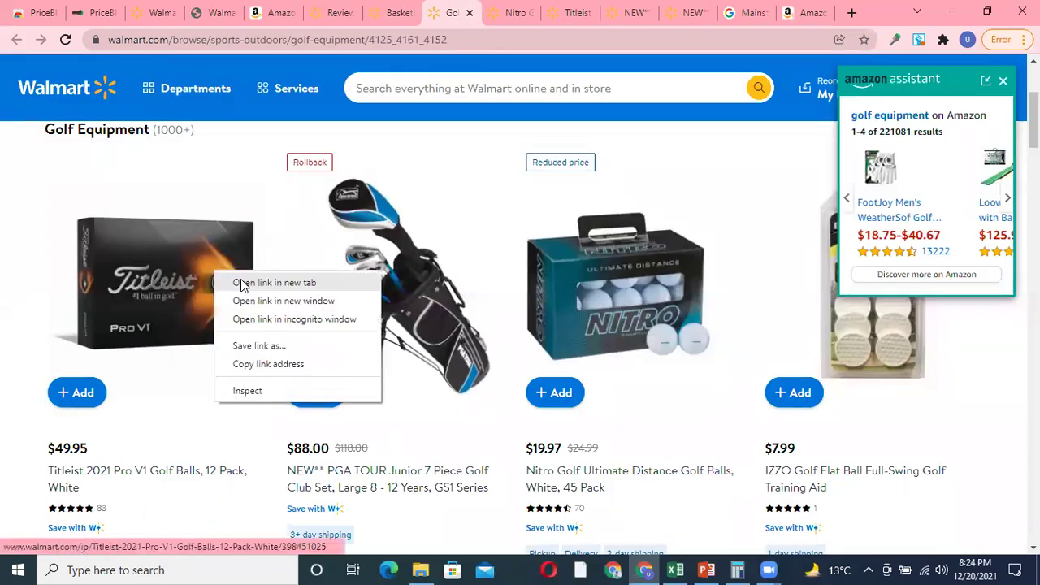
pyautogui.click(260, 281)
pyautogui.click(486, 12)
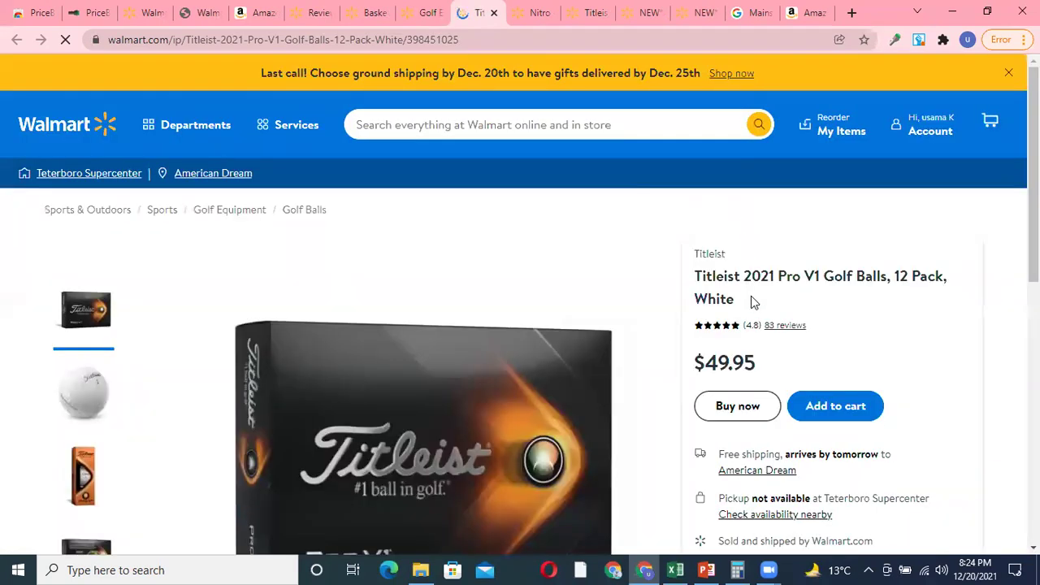
# Step: Search Google for the product title "Titleist 2021 Pro V1 Golf Balls, 12 Pack, White" and look through the sellers and prices
pyautogui.moveTo(751, 303); pyautogui.dragTo(692, 274)
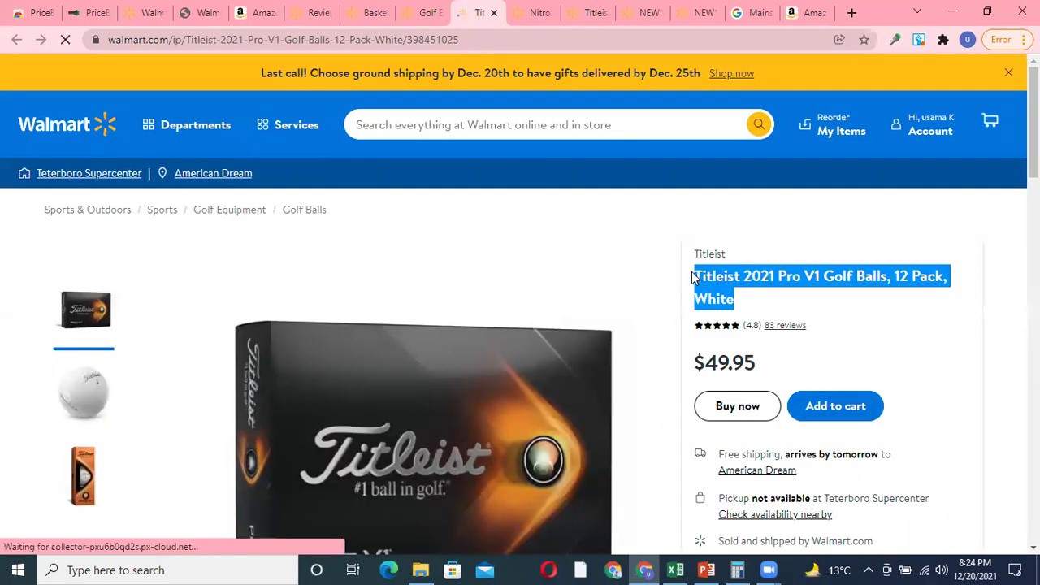
pyautogui.rightClick(712, 283)
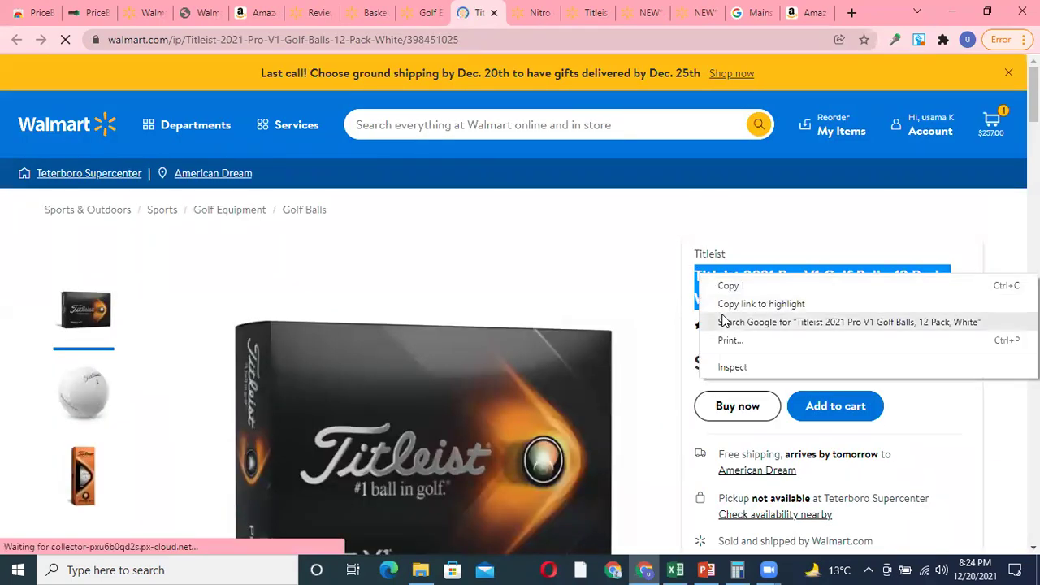
pyautogui.click(723, 322)
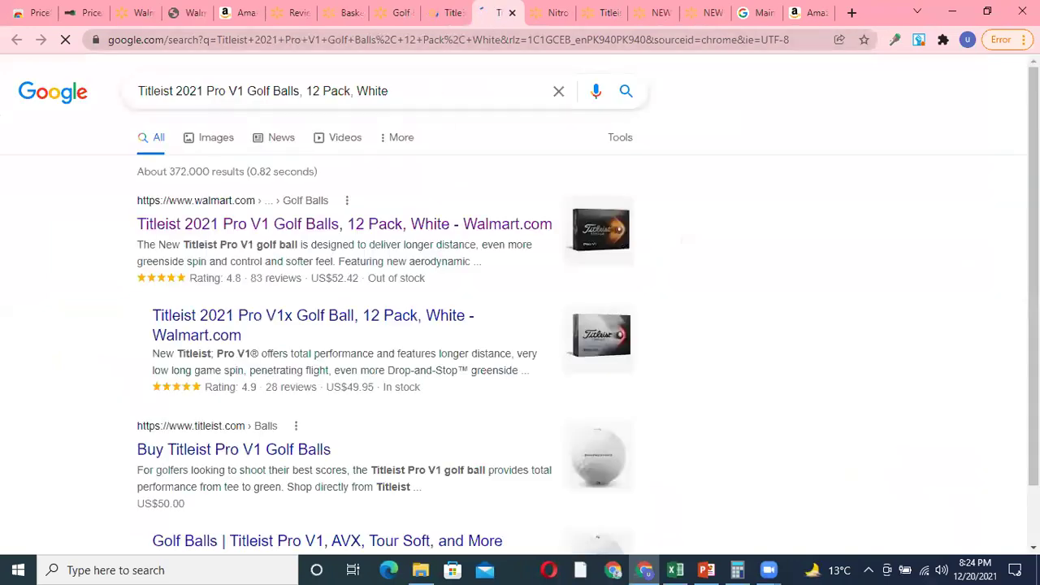
pyautogui.scroll(-2, 333, 236)
pyautogui.scroll(1, 340, 244)
pyautogui.scroll(-5, 340, 250)
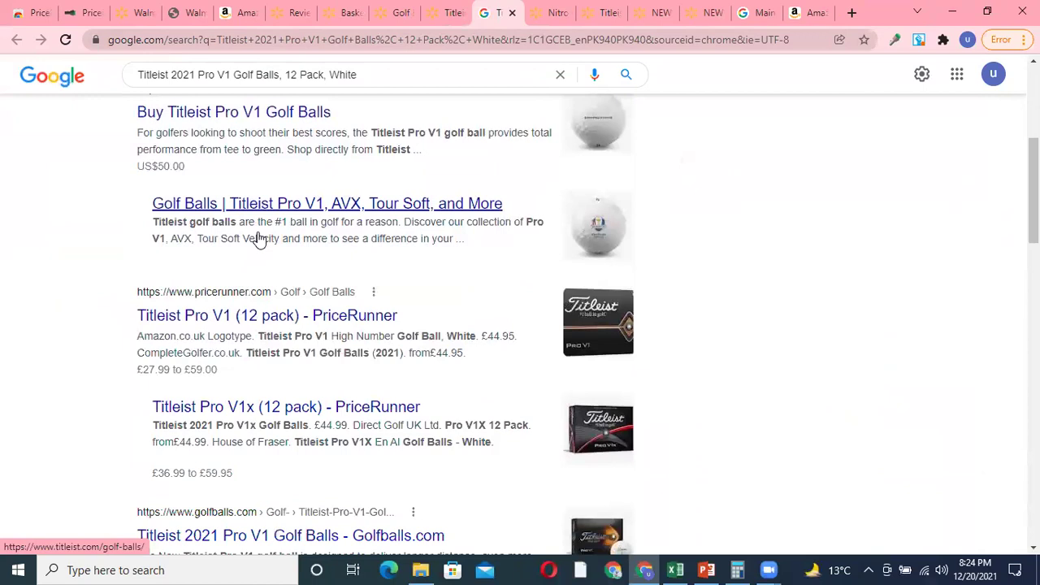
pyautogui.scroll(1, 207, 231)
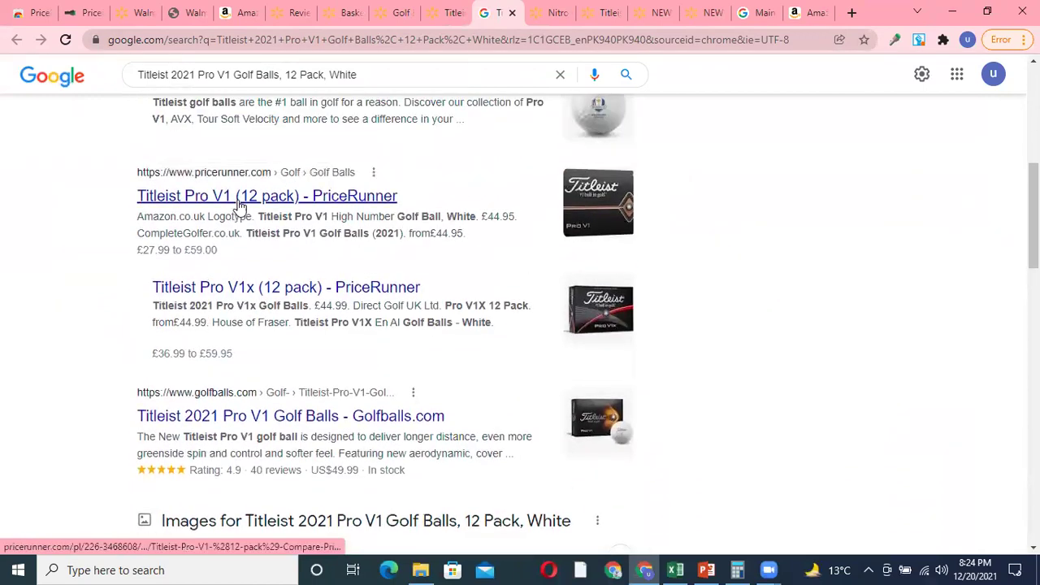
# Step: Open the PriceRunner result for Titleist Pro V1 (12 pack) in a new tab and reject all of its cookies
pyautogui.rightClick(240, 206)
pyautogui.click(268, 226)
pyautogui.scroll(-7, 268, 228)
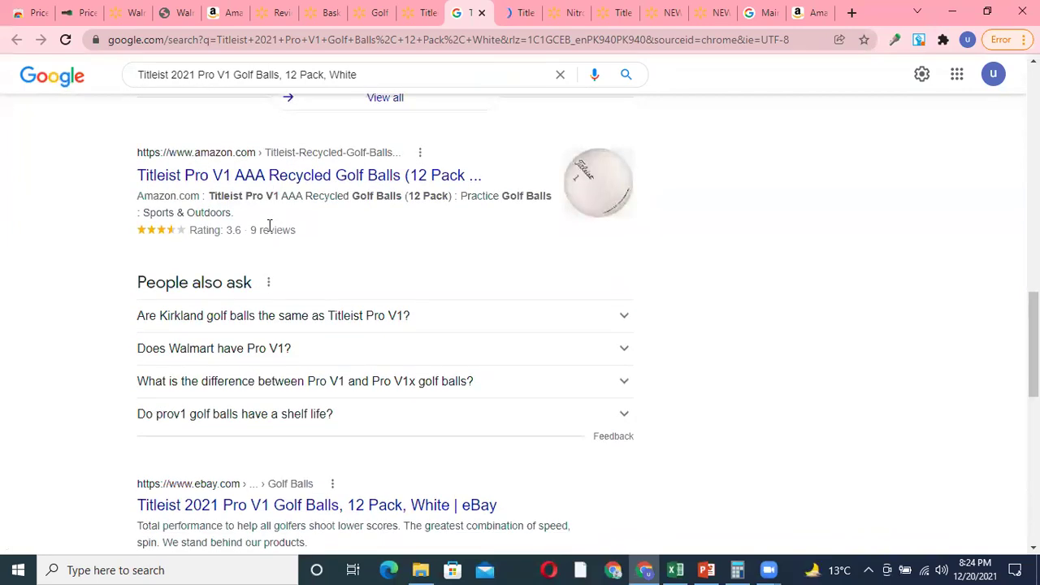
pyautogui.scroll(-6, 271, 232)
pyautogui.scroll(-3, 270, 231)
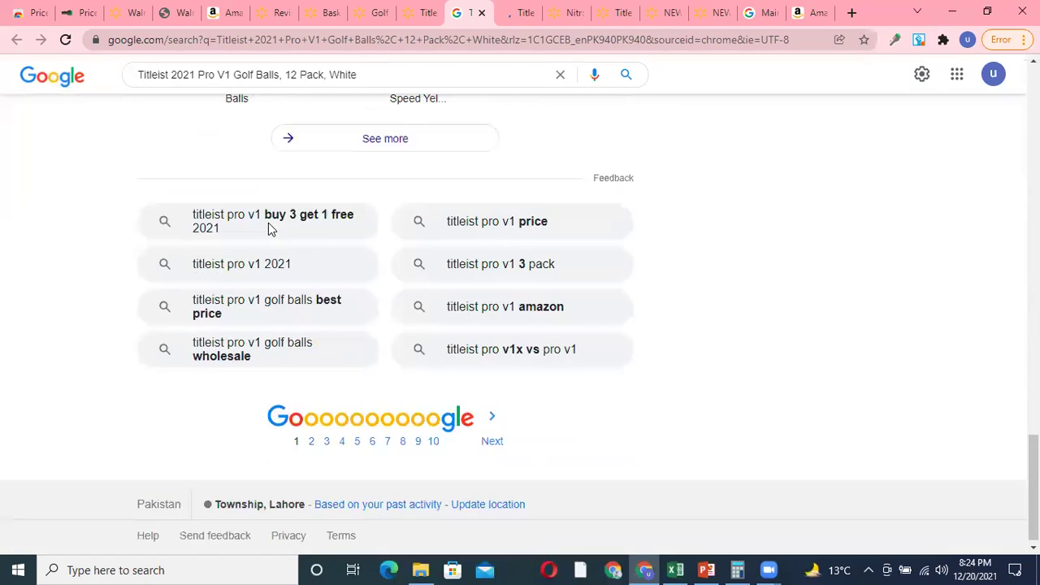
pyautogui.scroll(5, 443, 122)
pyautogui.hotkey('ctrl', 'Tab')
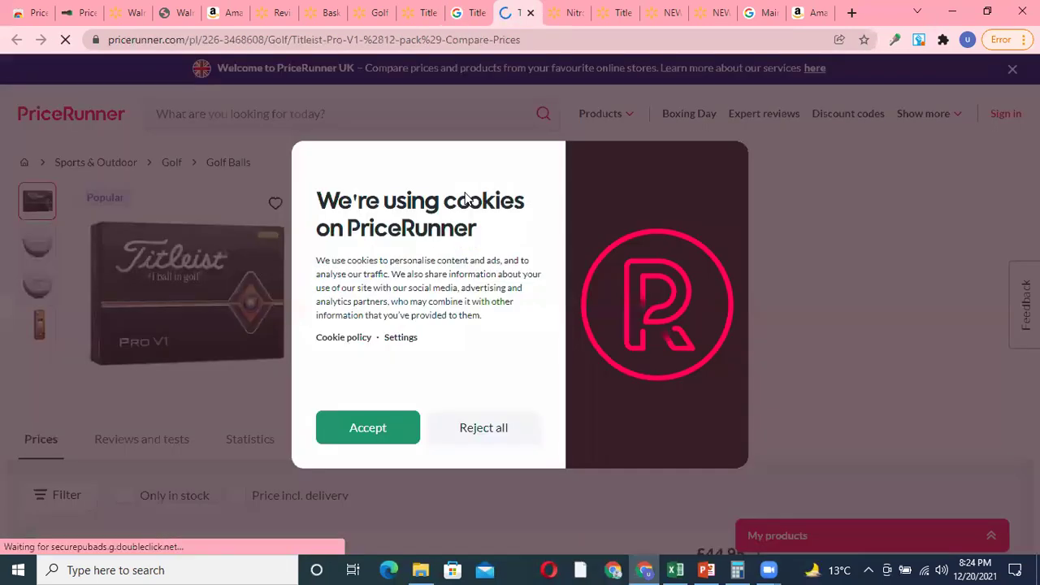
pyautogui.click(466, 431)
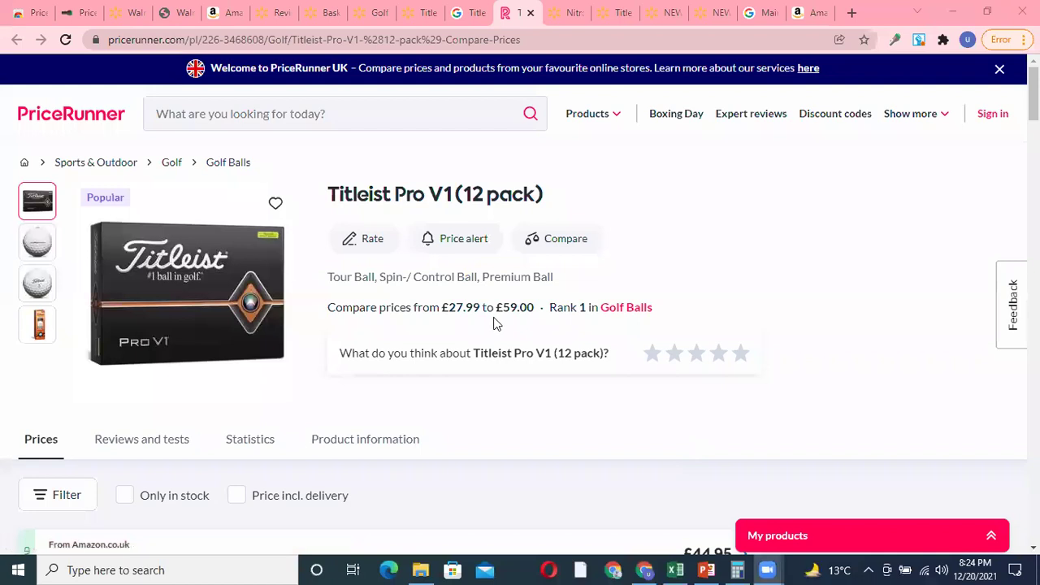
# Step: Review the price offers on the PriceRunner page for the Titleist Pro V1 12 pack, and close the page
pyautogui.scroll(-5, 494, 324)
pyautogui.scroll(3, 495, 323)
pyautogui.scroll(-3, 496, 323)
pyautogui.scroll(5, 496, 324)
pyautogui.click(530, 14)
# Step: Return to Walmart's golf equipment listing and open the Pop Up Golf Chipping Net W/ 12 Training Foam Balls in a new tab
pyautogui.click(365, 14)
pyautogui.click(398, 13)
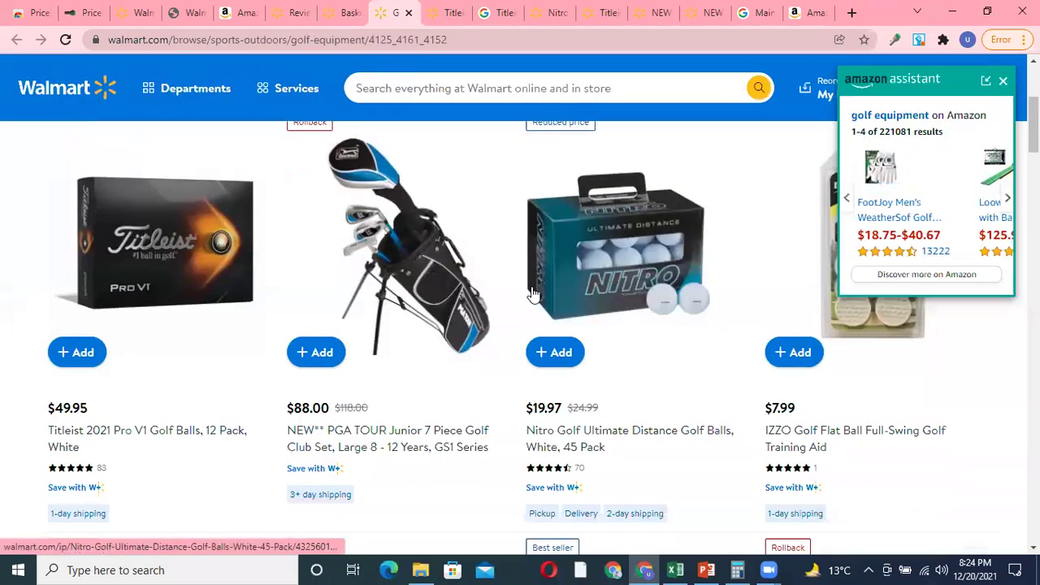
pyautogui.scroll(-7, 532, 294)
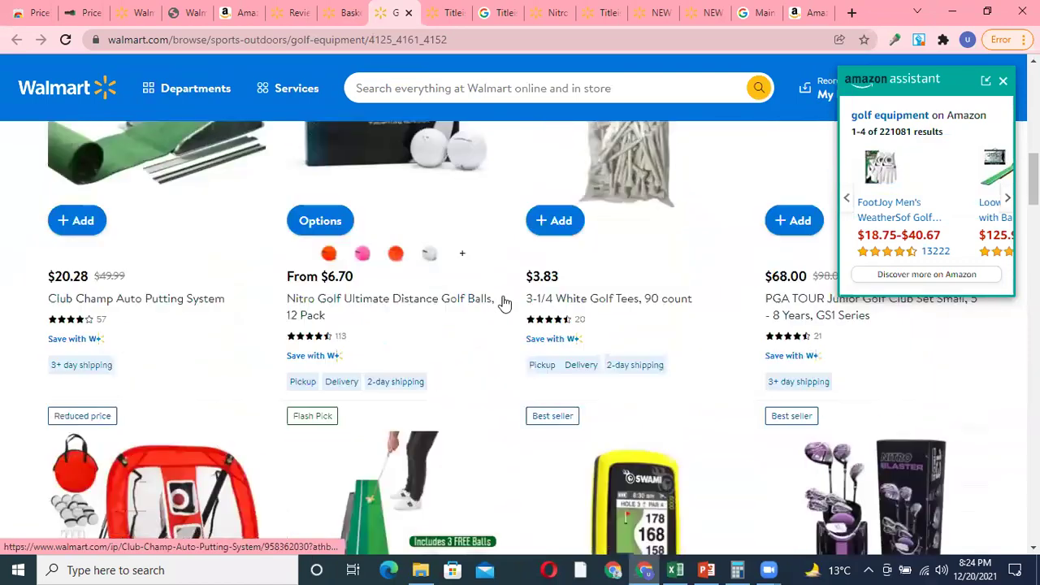
pyautogui.scroll(-6, 280, 357)
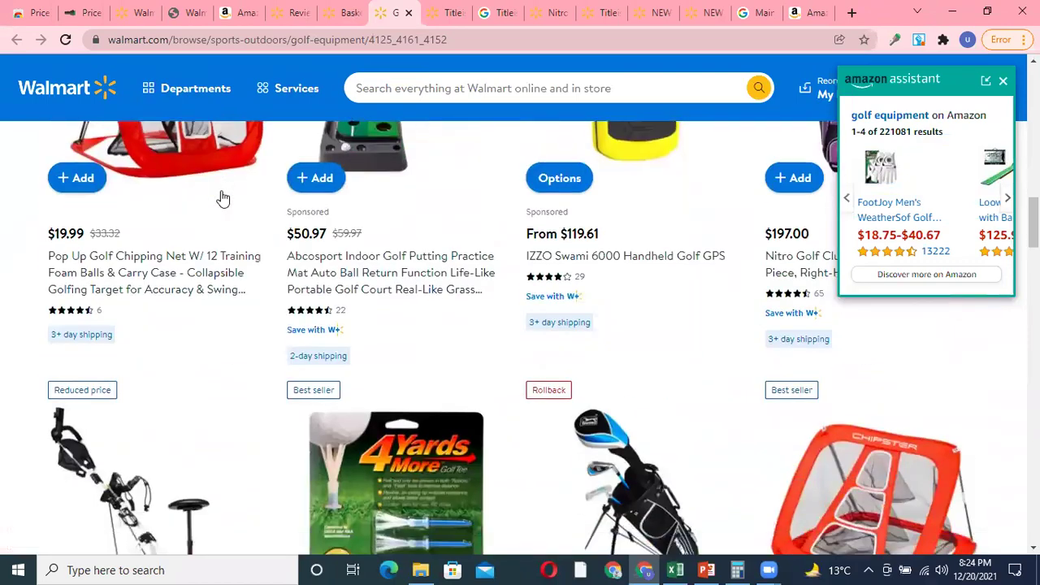
pyautogui.scroll(2, 224, 198)
pyautogui.rightClick(209, 189)
pyautogui.click(262, 202)
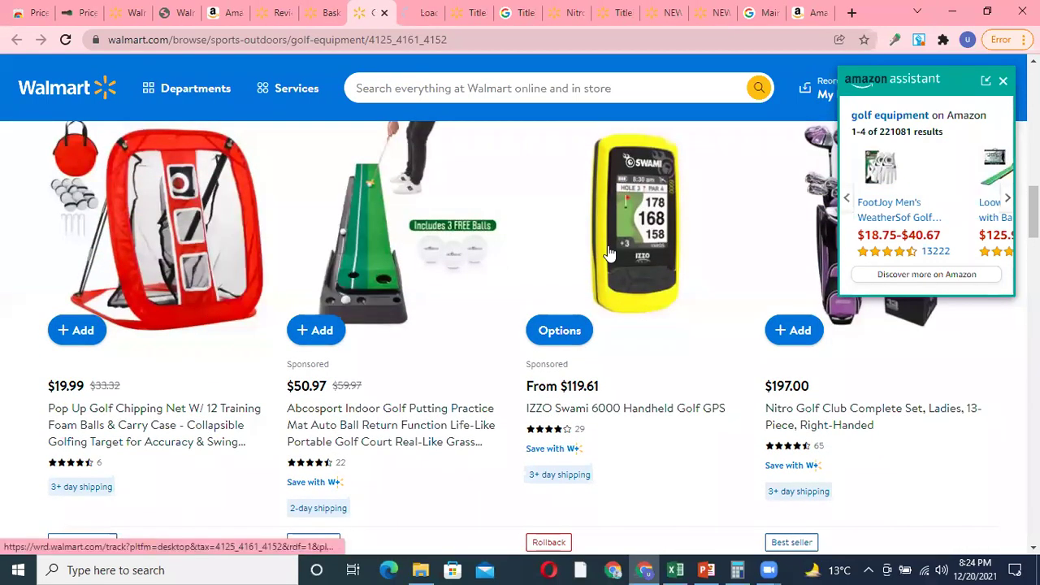
pyautogui.scroll(-5, 610, 260)
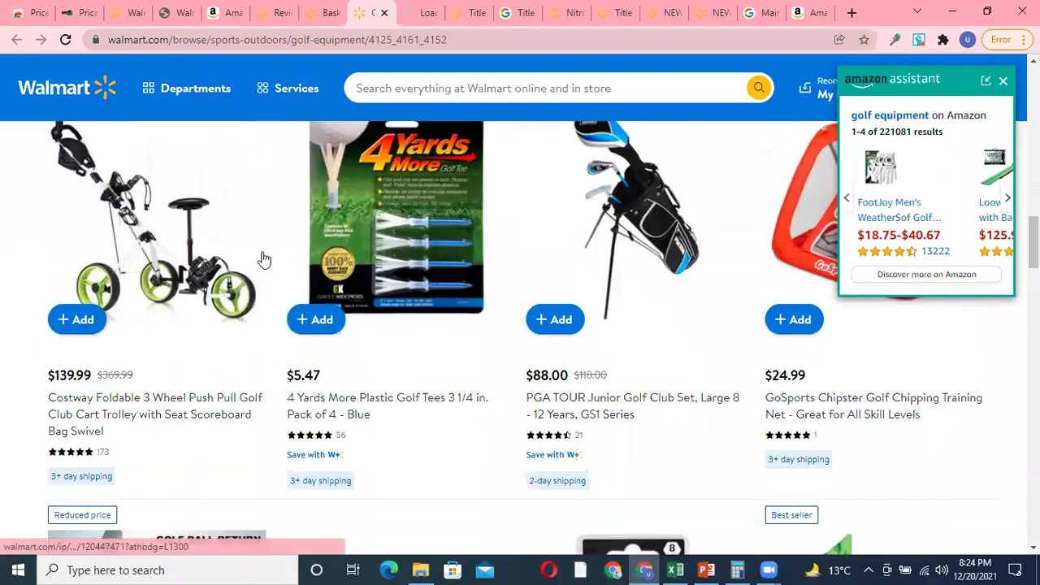
pyautogui.scroll(-2, 550, 246)
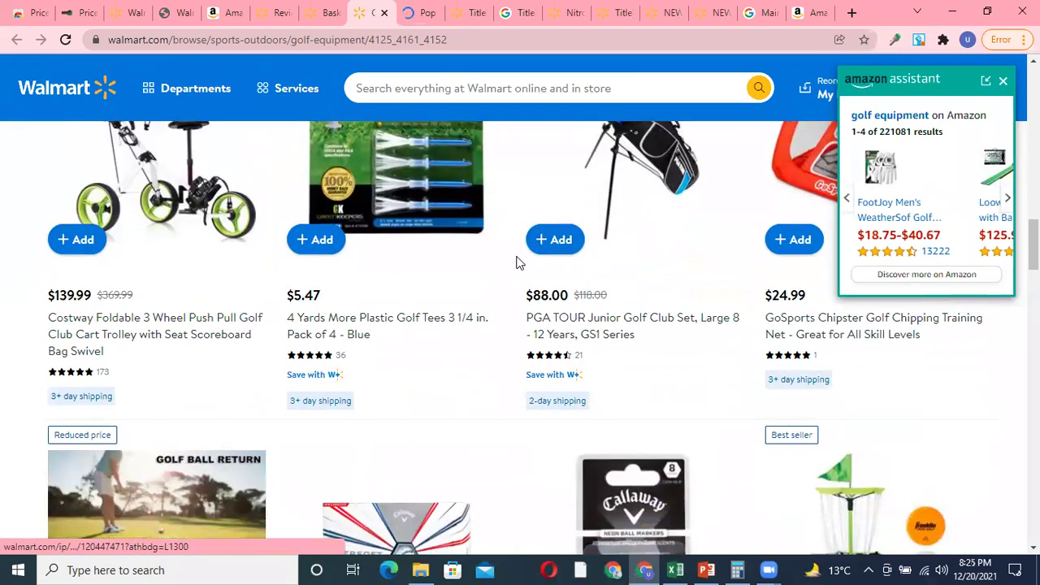
pyautogui.scroll(-3, 517, 263)
pyautogui.click(422, 12)
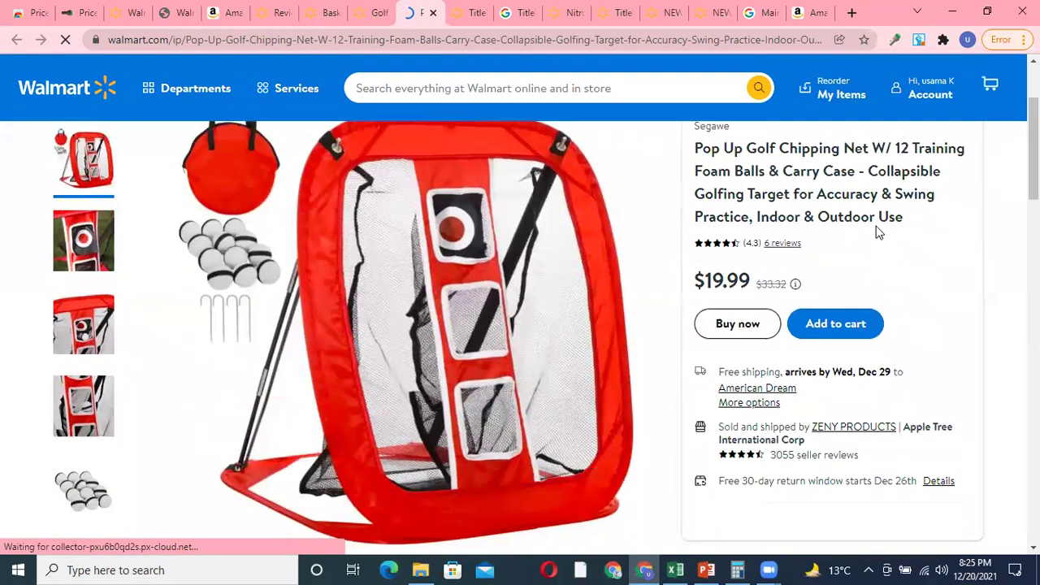
# Step: Search Google for the chipping net's full Walmart product title in a new tab, and copy that title
pyautogui.moveTo(904, 216); pyautogui.dragTo(706, 148)
pyautogui.rightClick(706, 148)
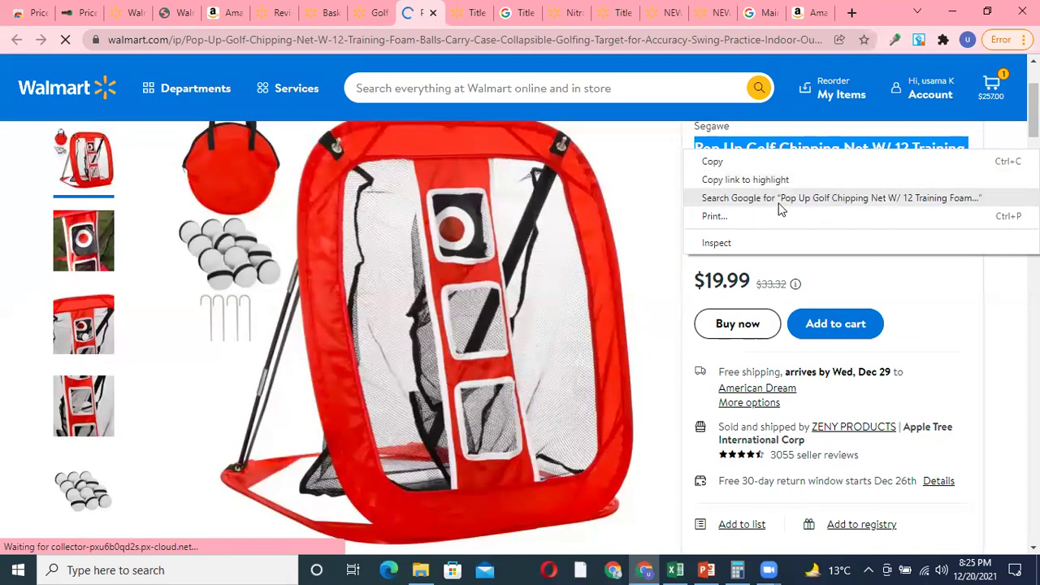
pyautogui.click(756, 198)
pyautogui.click(391, 18)
pyautogui.rightClick(805, 198)
pyautogui.click(811, 208)
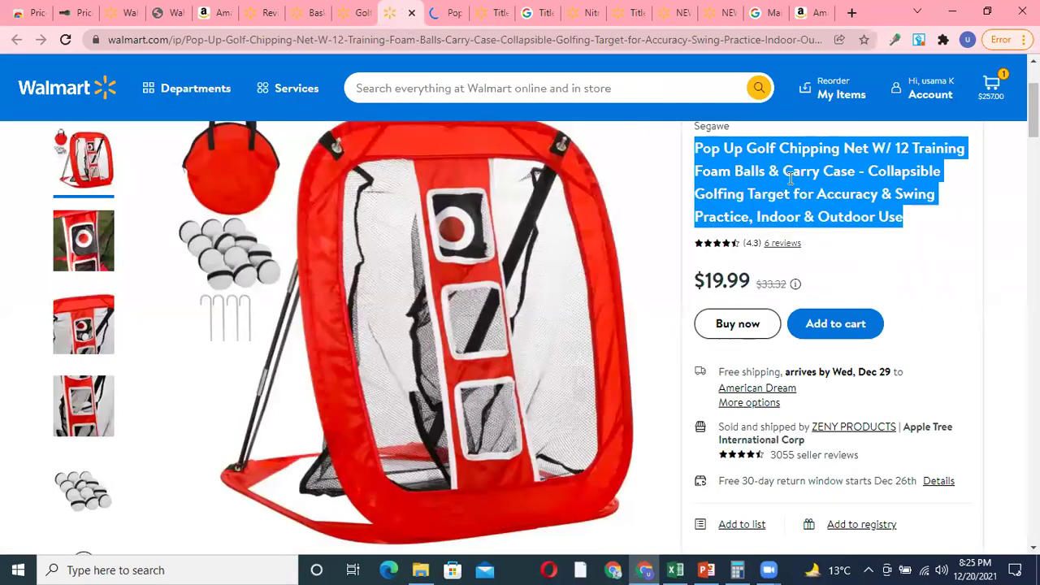
# Step: Replace the previous Amazon search with the copied chipping net title and run the search
pyautogui.click(810, 13)
pyautogui.scroll(5, 599, 182)
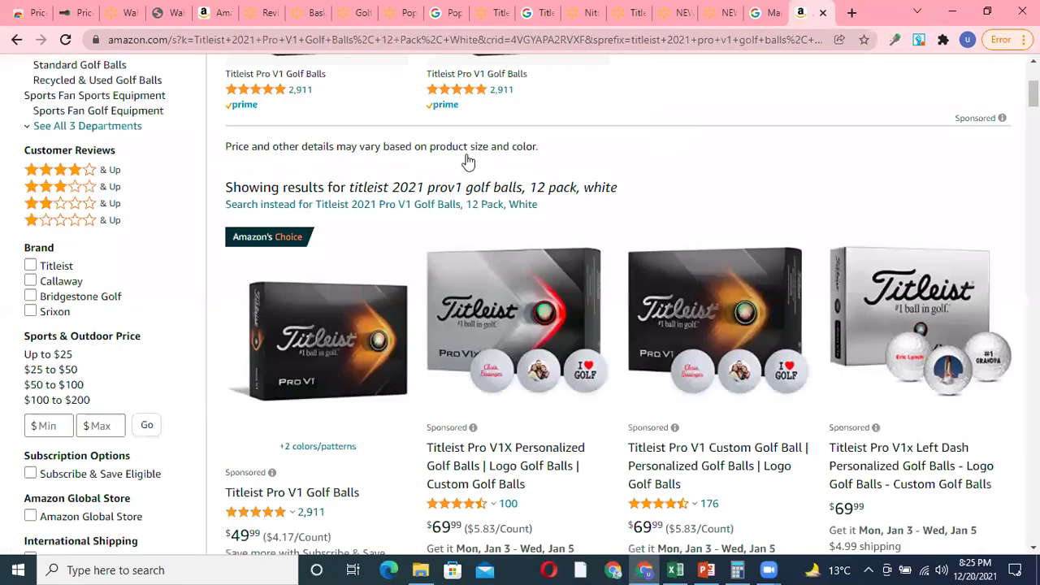
pyautogui.scroll(3, 502, 101)
pyautogui.click(446, 86)
pyautogui.hotkey('ctrl', 'a')
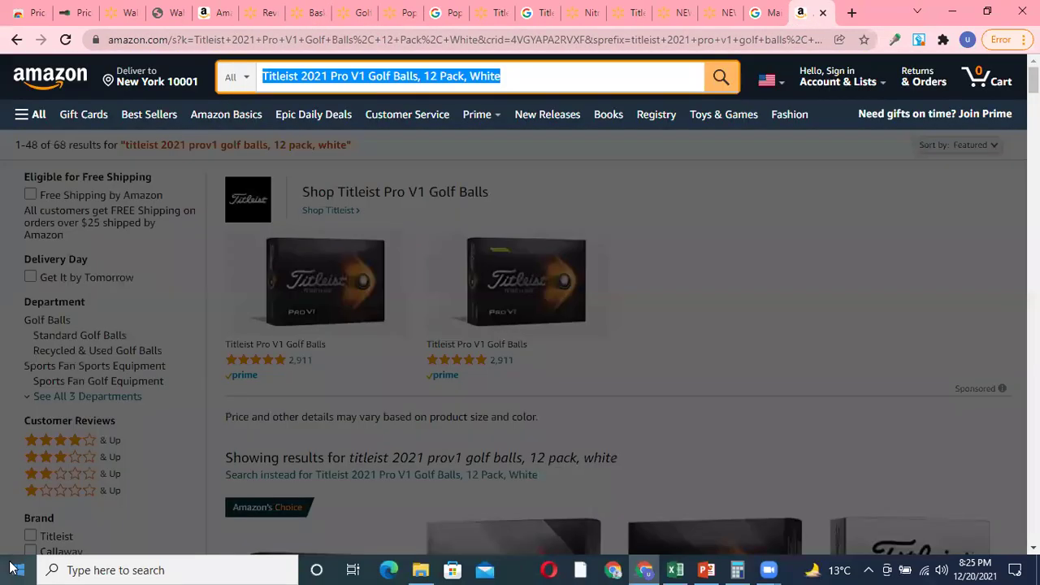
pyautogui.hotkey('ctrl', 'v')
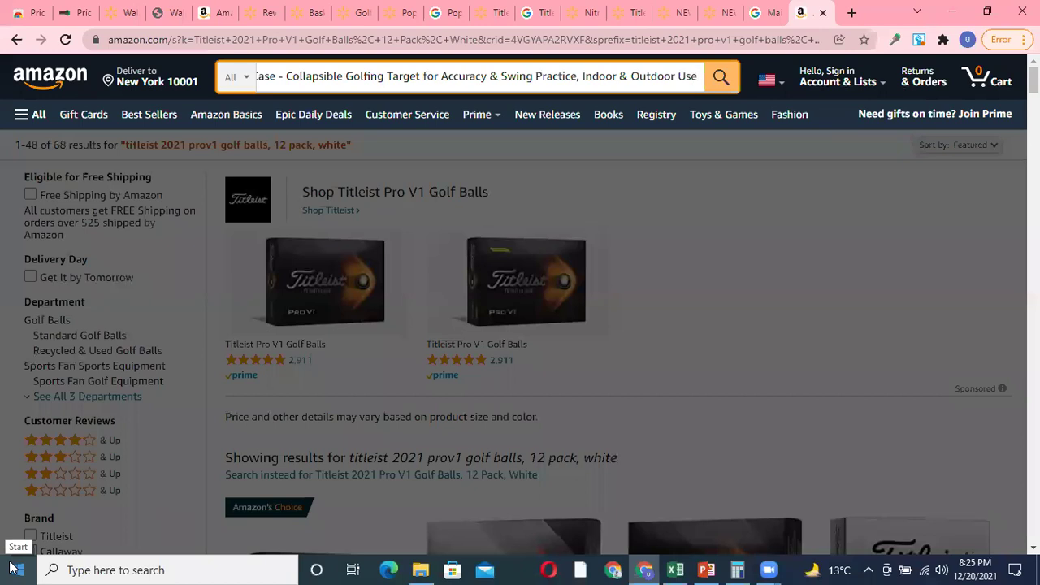
pyautogui.press('Return')
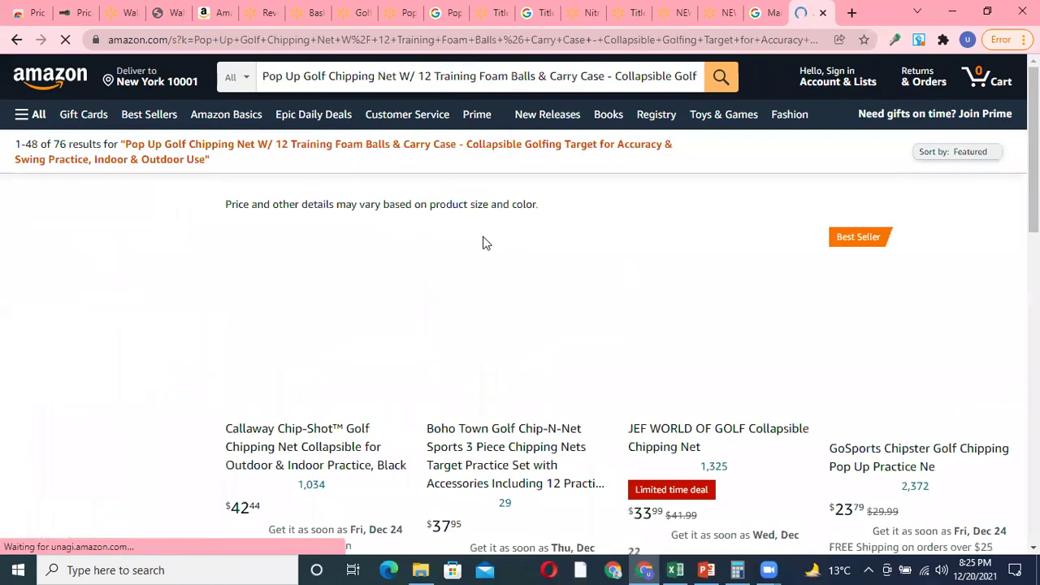
# Step: Examine the Amazon results for a matching chipping net, checking product images, prices, sales ranks and sellers
pyautogui.scroll(-4, 584, 213)
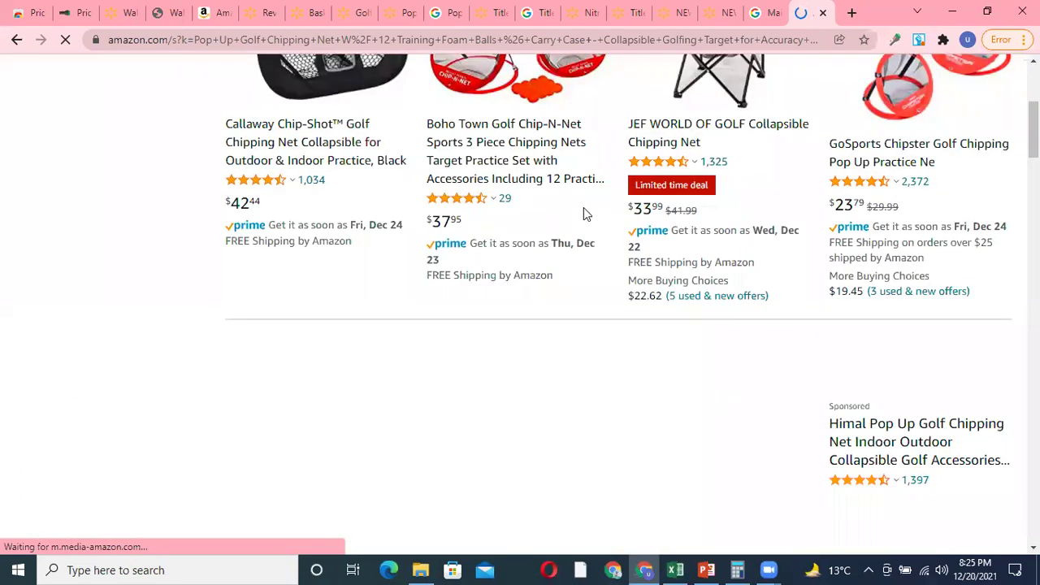
pyautogui.scroll(-3, 551, 342)
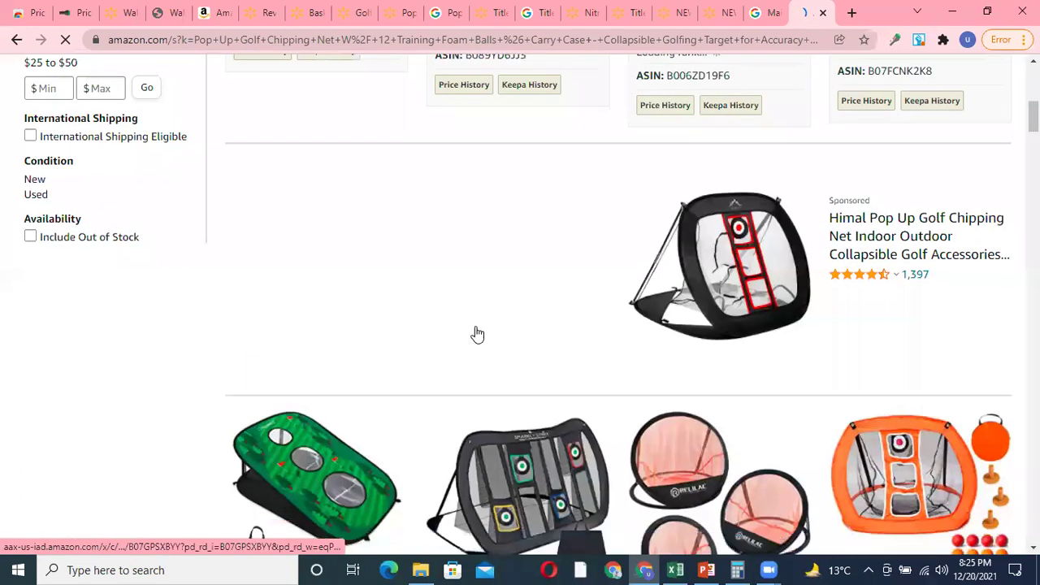
pyautogui.scroll(-3, 547, 281)
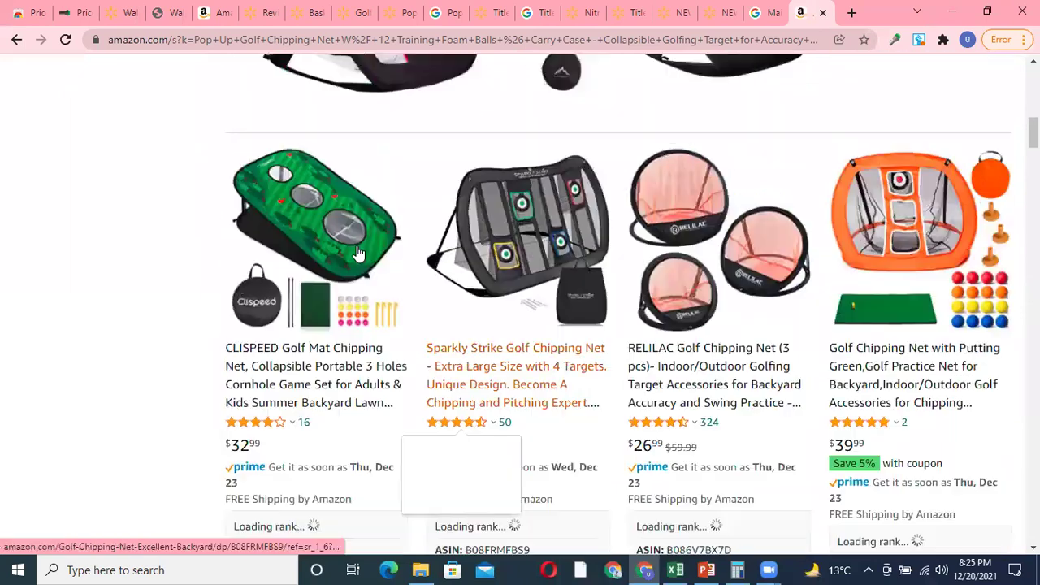
pyautogui.scroll(2, 441, 263)
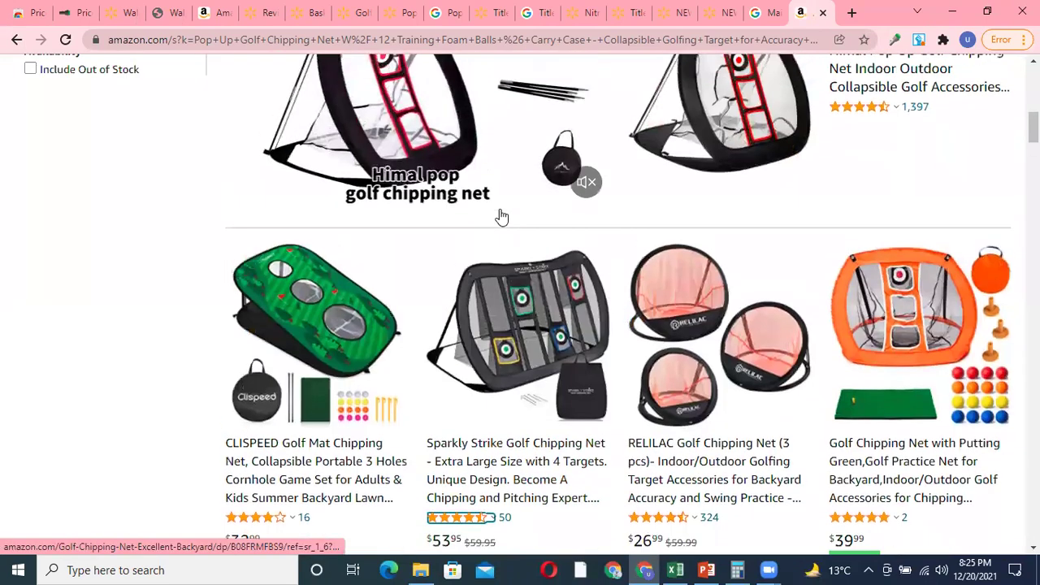
pyautogui.scroll(3, 479, 221)
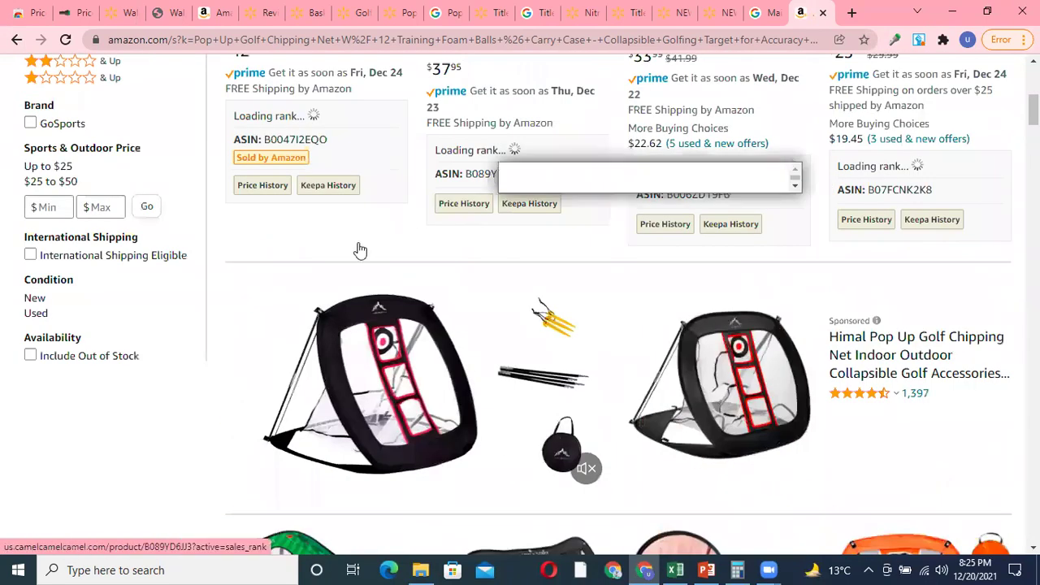
pyautogui.scroll(3, 360, 249)
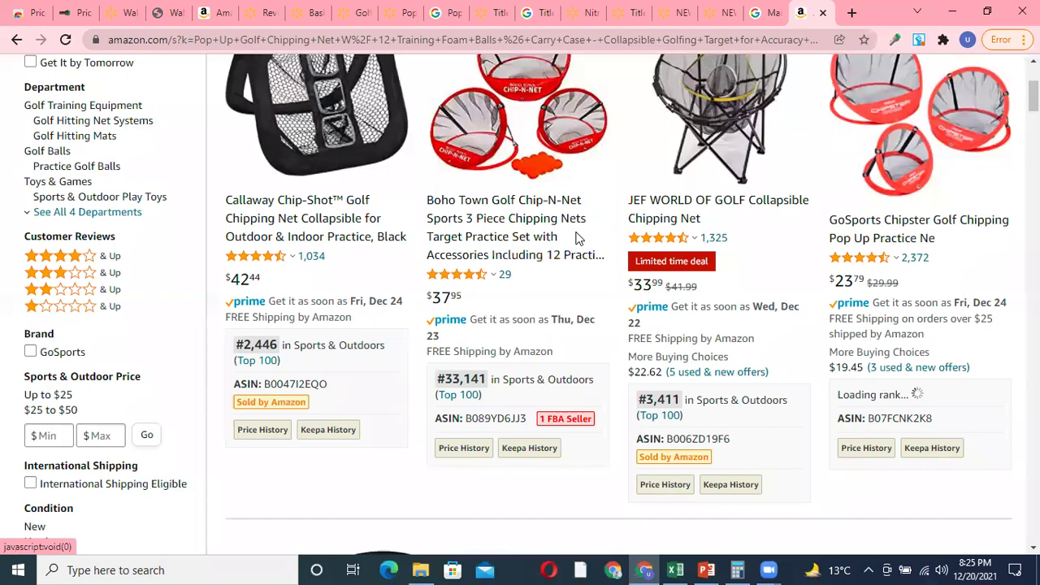
pyautogui.scroll(3, 578, 235)
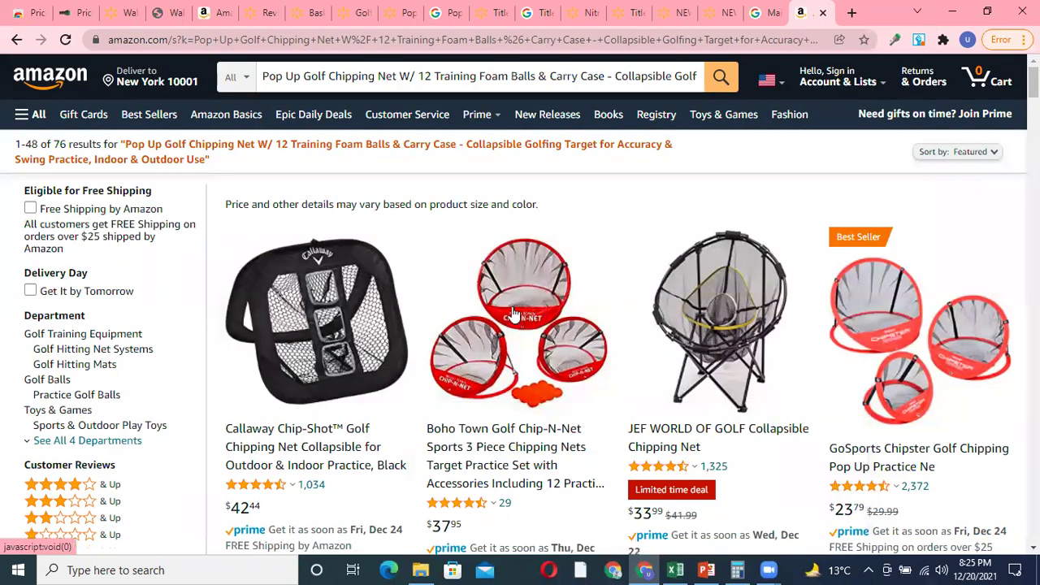
pyautogui.moveTo(513, 315)
pyautogui.scroll(-2, 520, 285)
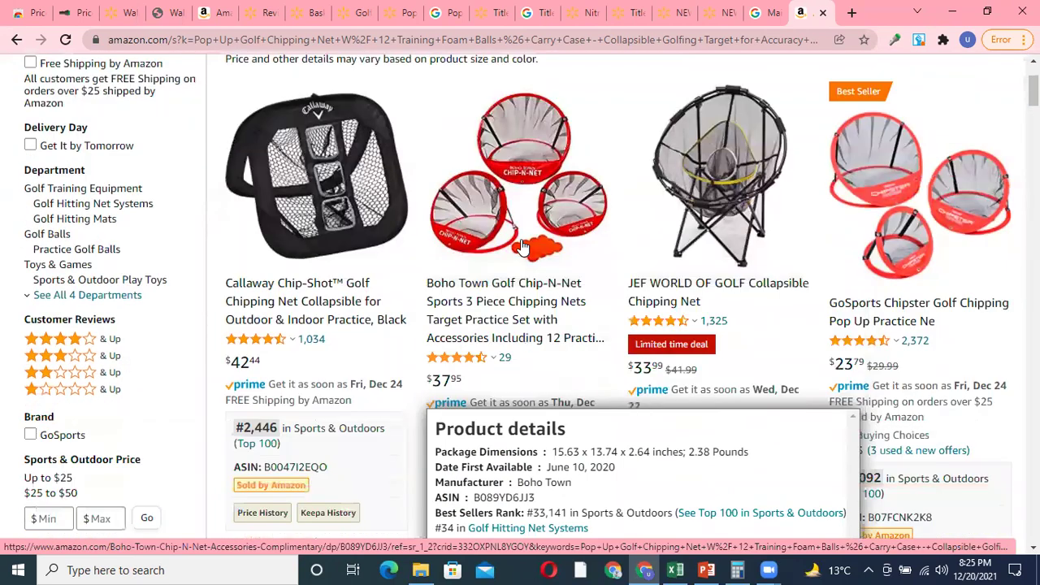
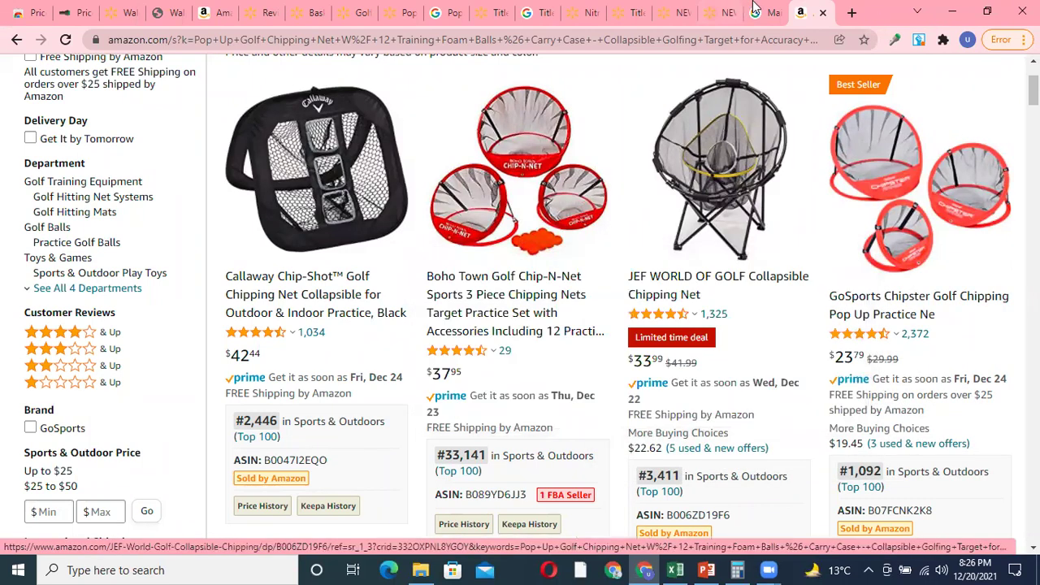
# Step: Compare the Walmart chipping net's images and details with the products in the Amazon search results
pyautogui.click(394, 12)
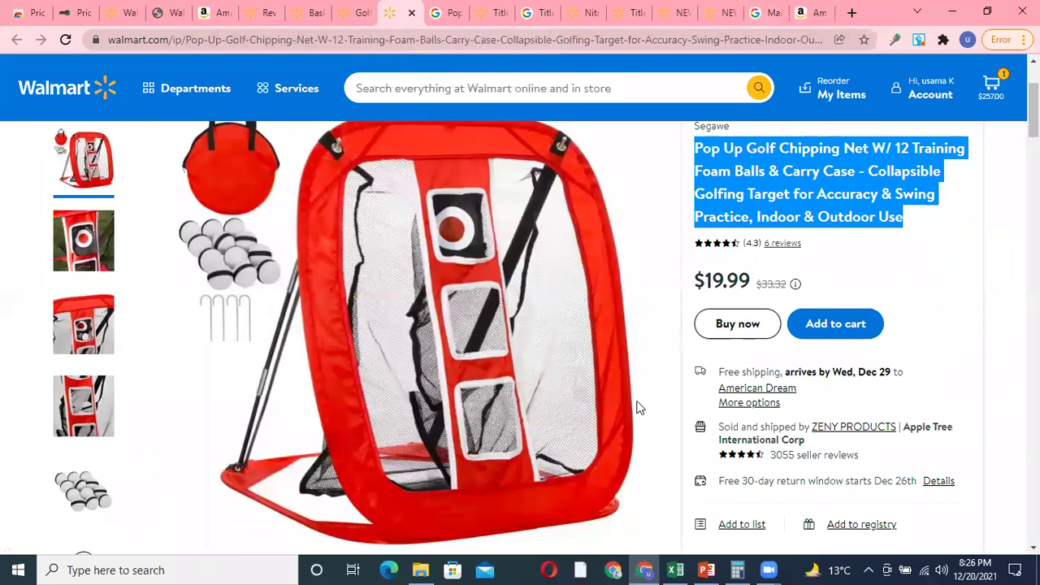
pyautogui.click(799, 8)
pyautogui.scroll(-3, 622, 319)
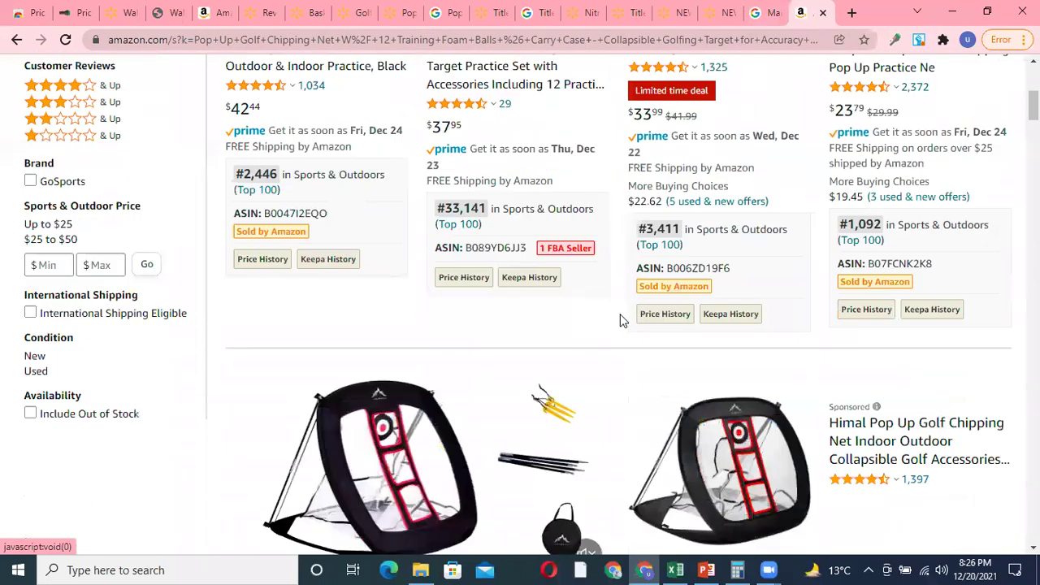
pyautogui.scroll(-2, 623, 320)
pyautogui.scroll(3, 569, 295)
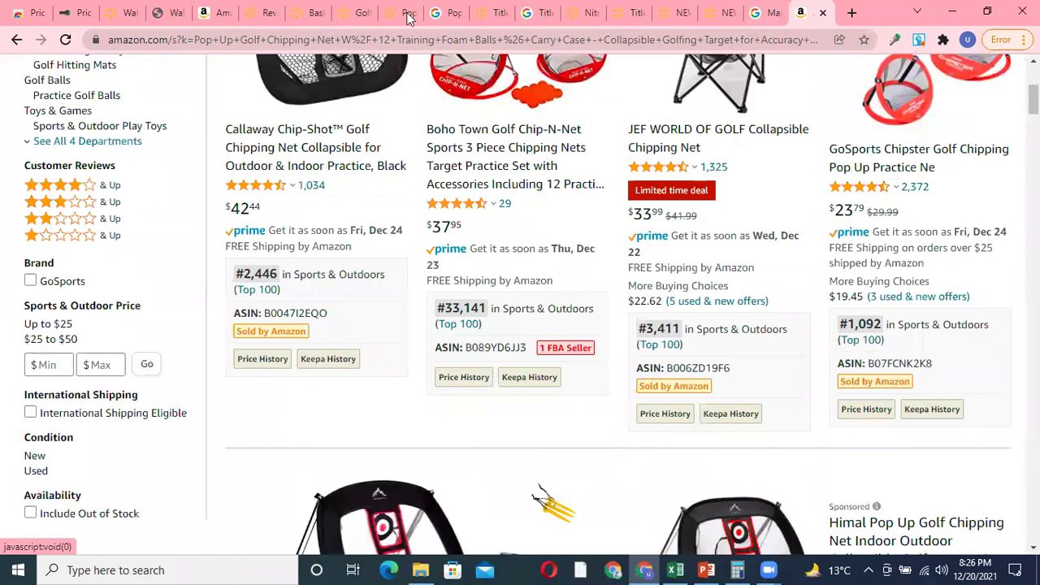
pyautogui.scroll(3, 520, 325)
pyautogui.click(394, 12)
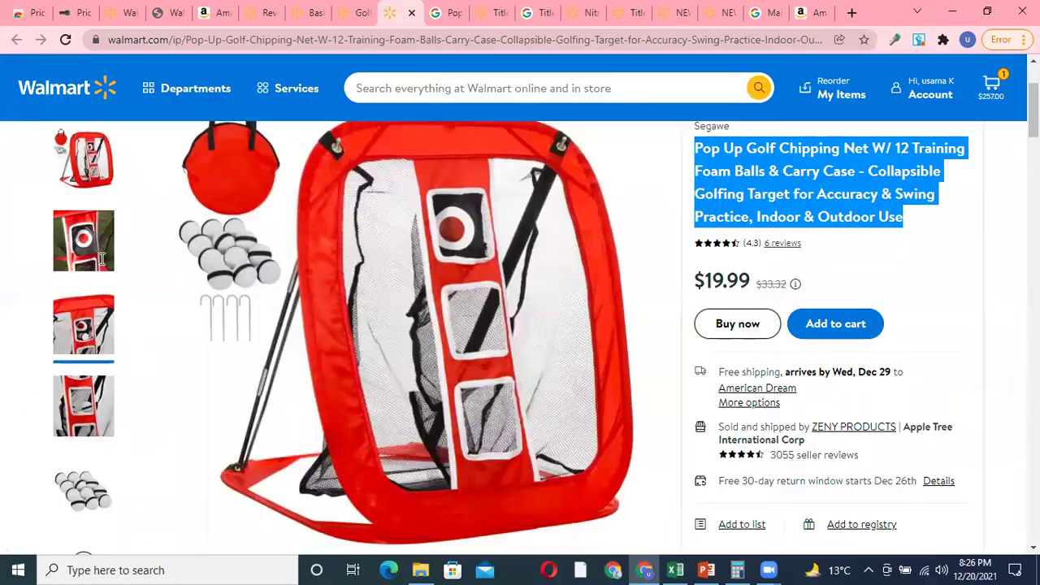
pyautogui.scroll(-3, 486, 265)
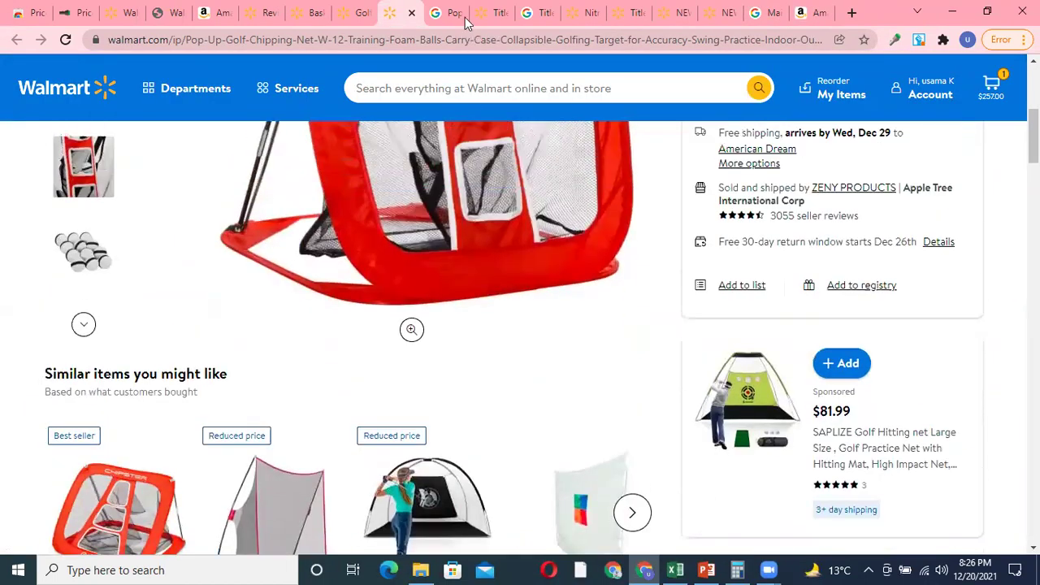
pyautogui.scroll(4, 450, 202)
# Step: Look through the Google results for the chipping net title for other stores selling the same product
pyautogui.click(445, 13)
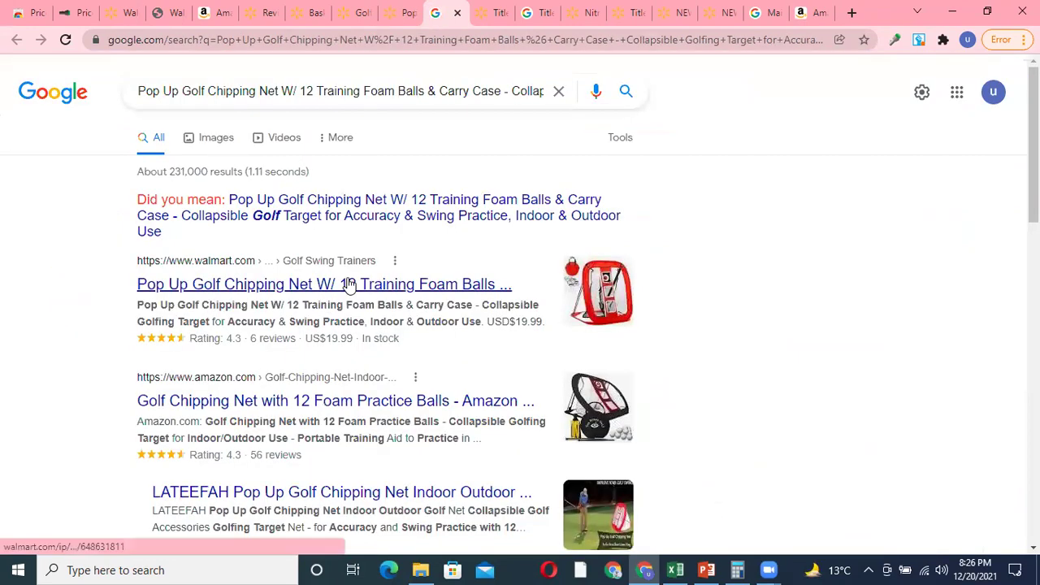
pyautogui.scroll(-2, 350, 283)
pyautogui.scroll(-3, 361, 272)
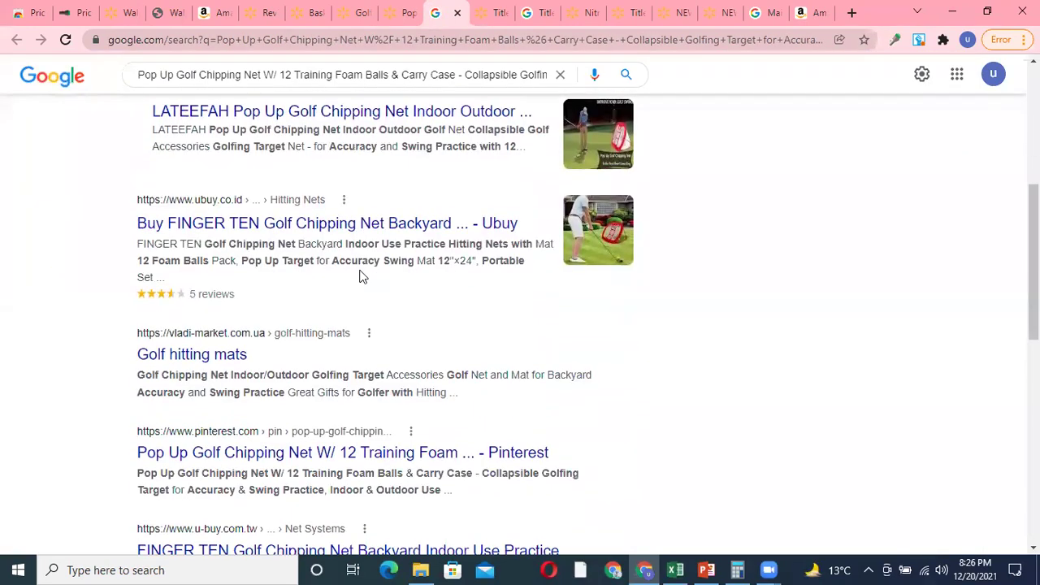
pyautogui.scroll(-8, 317, 264)
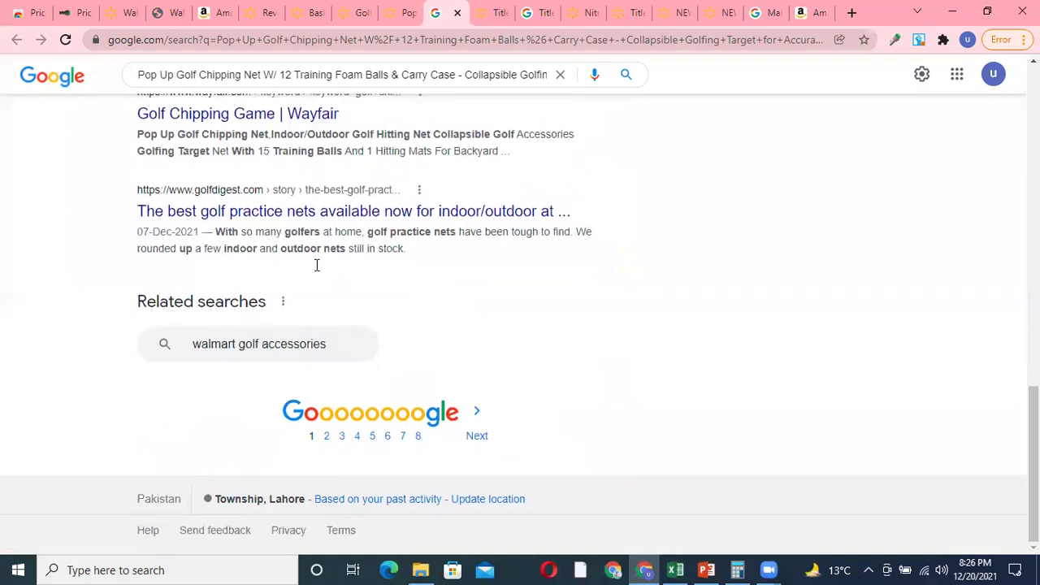
pyautogui.scroll(4, 309, 262)
pyautogui.scroll(6, 299, 261)
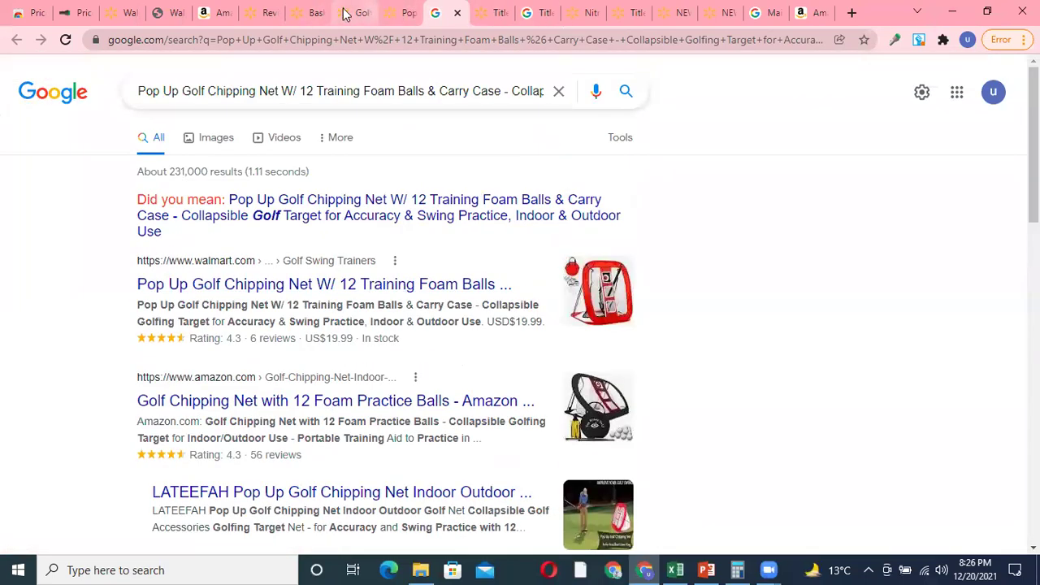
# Step: Open the Nitro Men's Blaster 13-Piece set and Wilson Tour Velocity Women's set from Walmart's golf equipment listing in separate tabs
pyautogui.hotkey('ctrl', 'shift', 'Tab')
pyautogui.hotkey('ctrl', 'shift', 'Tab')
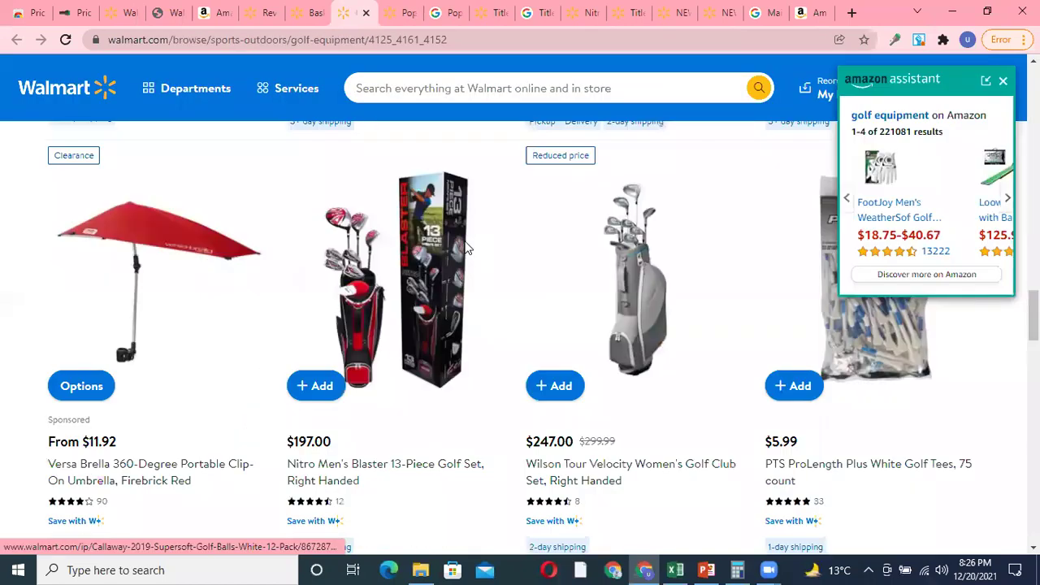
pyautogui.scroll(-1, 468, 248)
pyautogui.rightClick(431, 174)
pyautogui.click(515, 176)
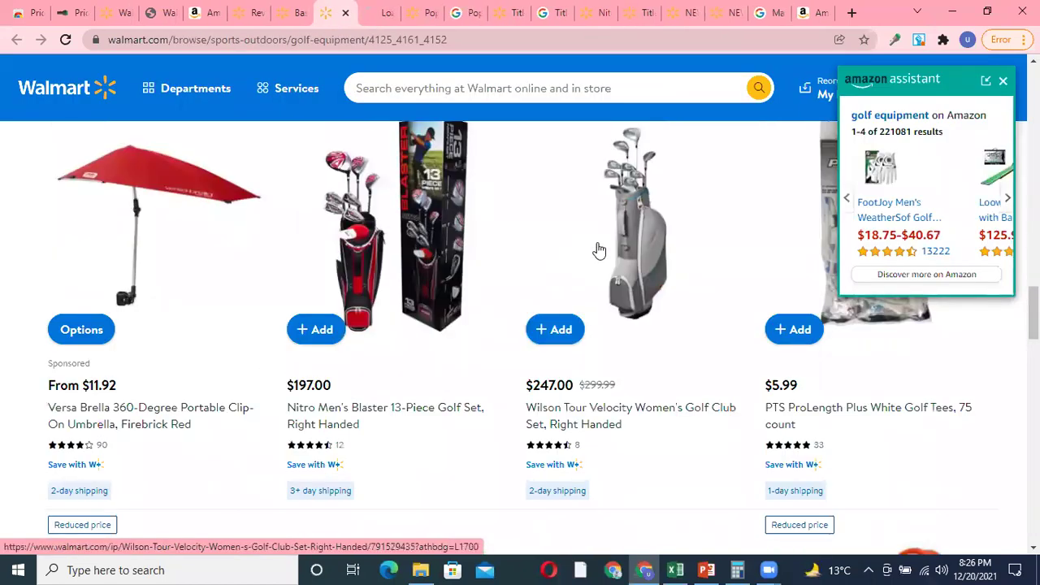
pyautogui.rightClick(599, 245)
pyautogui.press('Return')
# Step: Find the FootJoy Men's WeatherSof Golf Glove 2 Pack farther down the Walmart listing and open it in a new tab
pyautogui.scroll(-1, 595, 265)
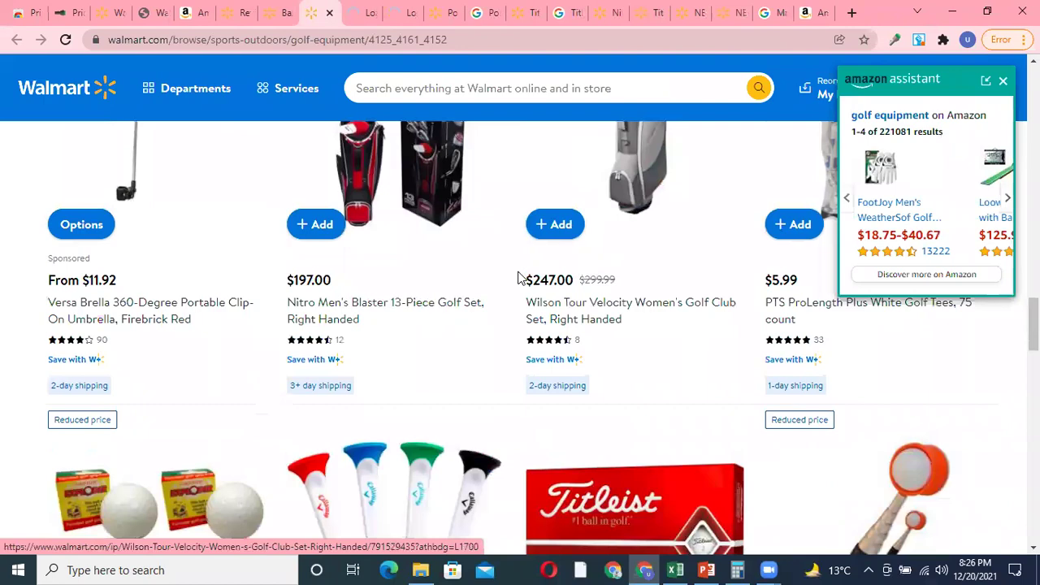
pyautogui.scroll(-2, 514, 278)
pyautogui.scroll(-3, 463, 281)
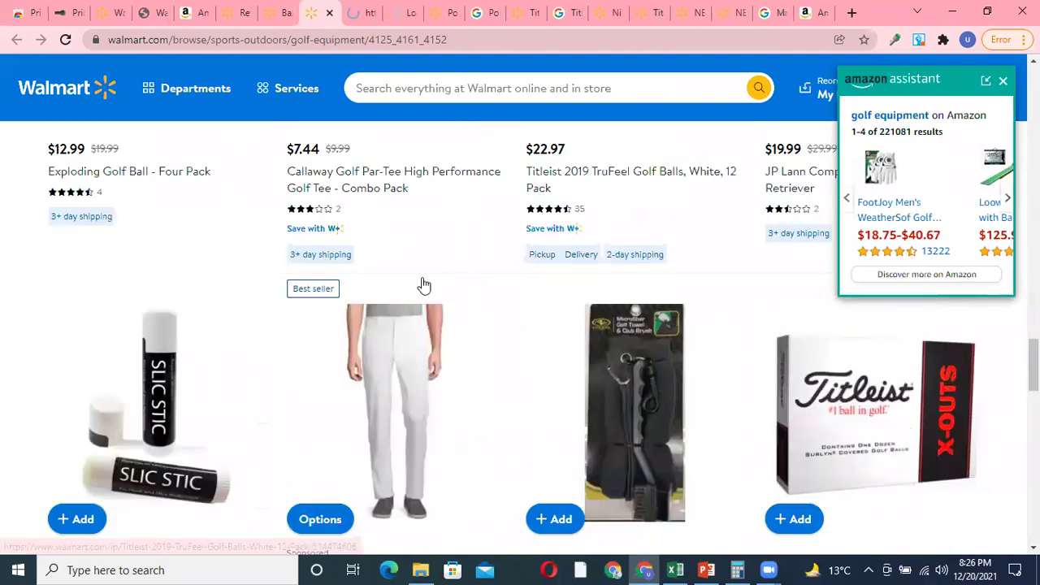
pyautogui.scroll(-5, 438, 289)
pyautogui.scroll(-1, 460, 293)
pyautogui.rightClick(423, 281)
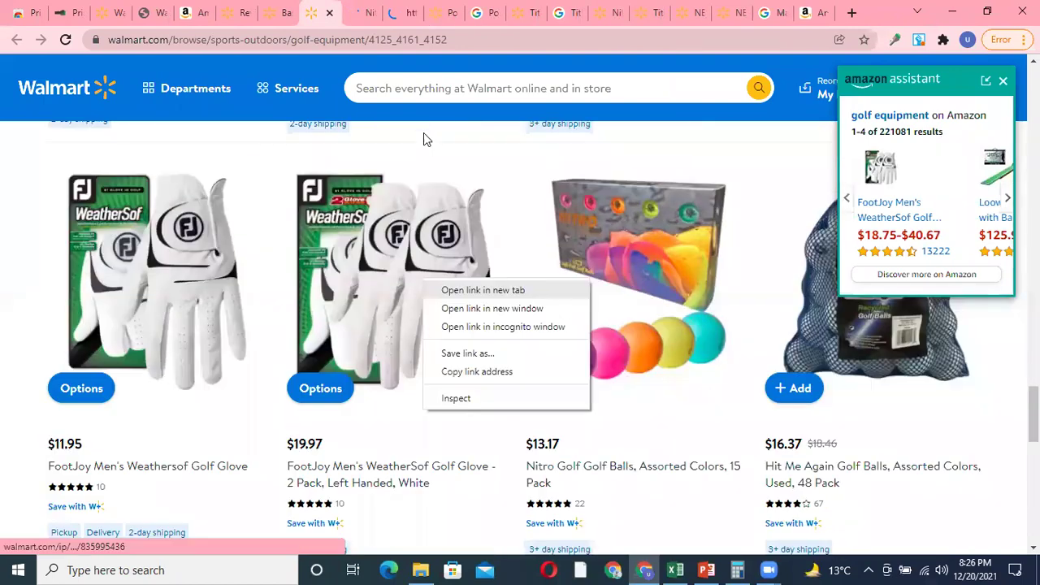
pyautogui.press('Return')
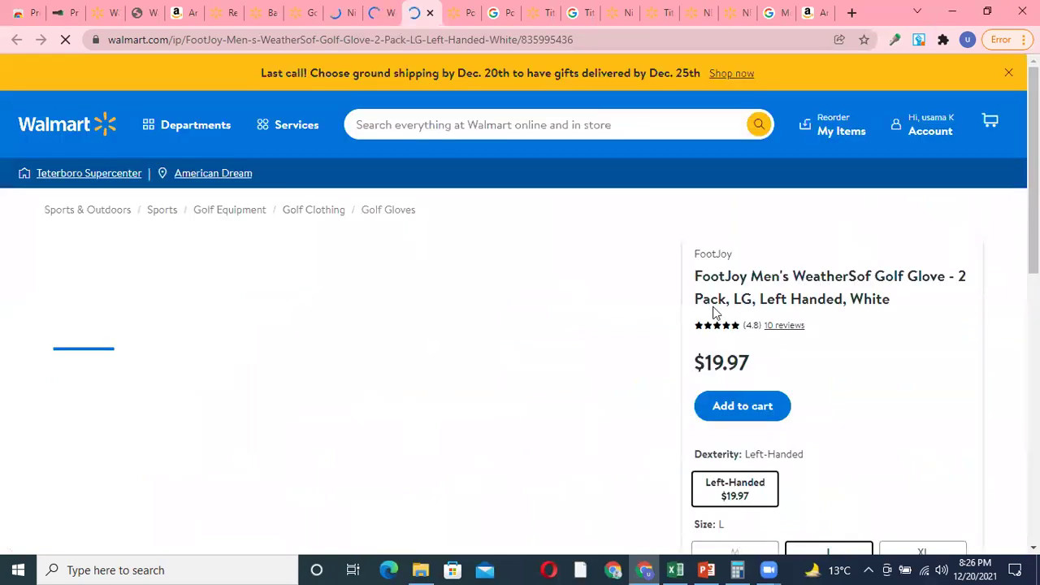
# Step: Copy the FootJoy glove's full title and show its PriceBlink price comparison with other sellers
pyautogui.moveTo(890, 308); pyautogui.dragTo(714, 276)
pyautogui.rightClick(738, 291)
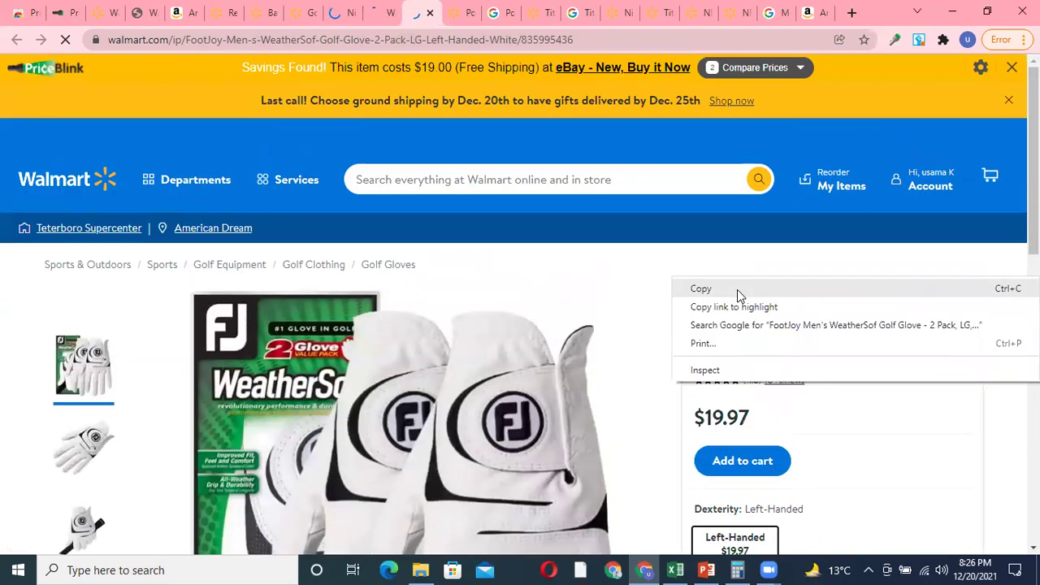
pyautogui.click(726, 69)
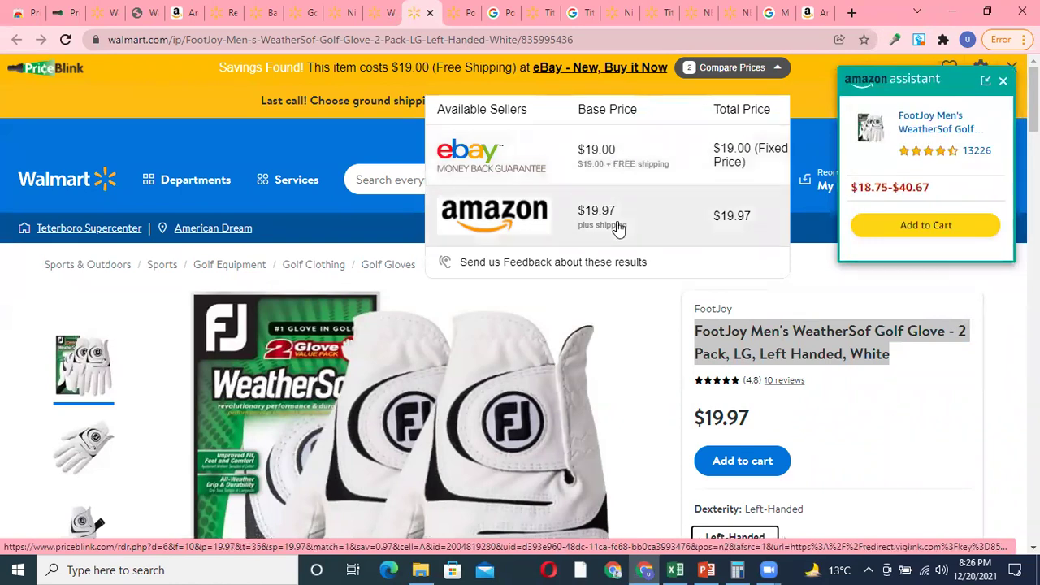
# Step: Check the Walmart page of the Wilson Tour Velocity Women's Golf Club Set and its price comparison with other sellers
pyautogui.click(379, 13)
pyautogui.scroll(-3, 710, 329)
pyautogui.scroll(1, 715, 244)
pyautogui.click(722, 71)
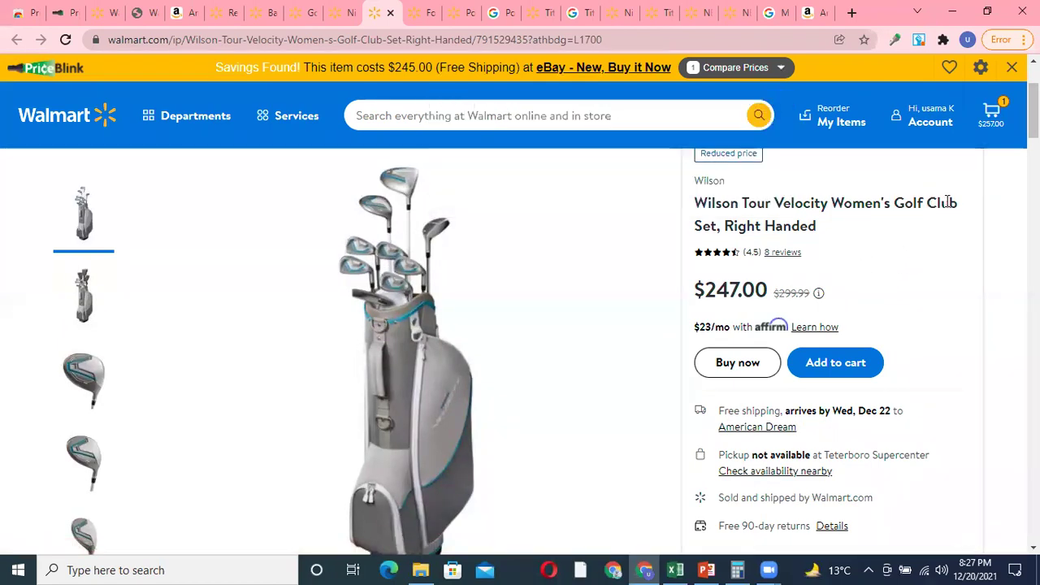
# Step: Copy the full title of the Wilson Tour Velocity Women's Golf Club Set, Right Handed
pyautogui.tripleClick(744, 215)
pyautogui.hotkey('ctrl', 'c')
pyautogui.scroll(1, 732, 213)
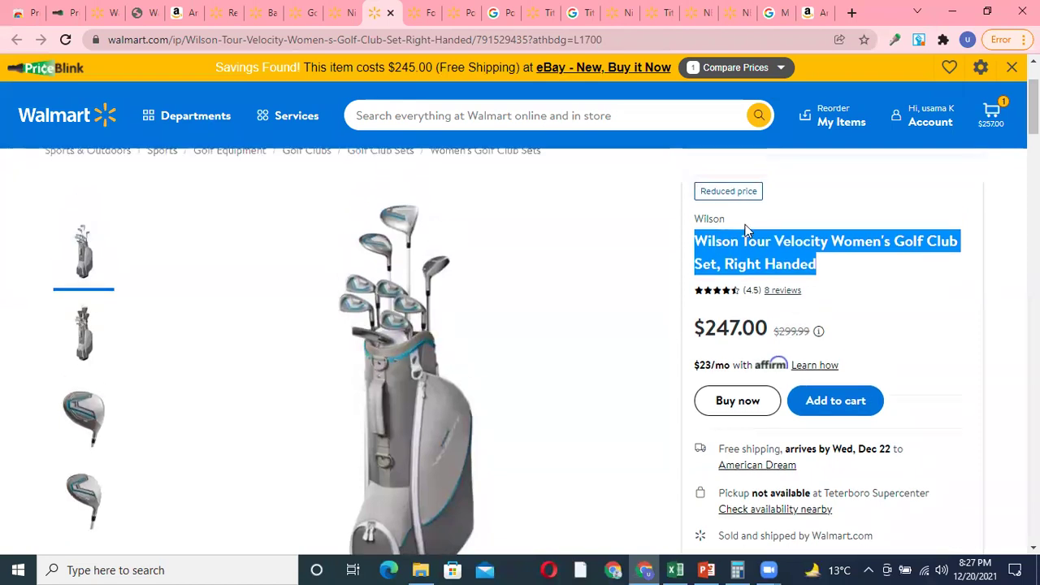
pyautogui.rightClick(718, 208)
pyautogui.rightClick(707, 304)
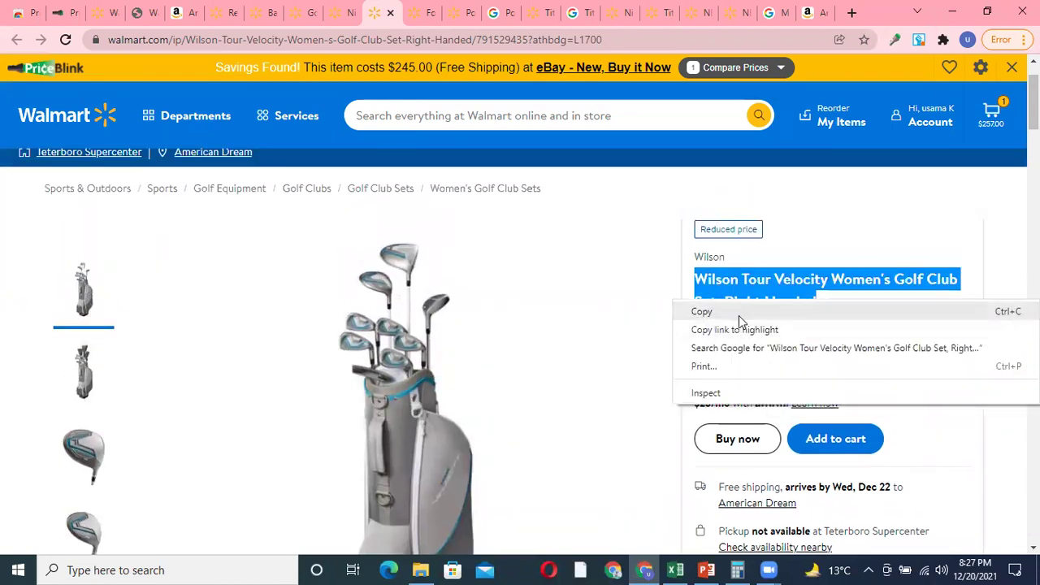
pyautogui.click(731, 311)
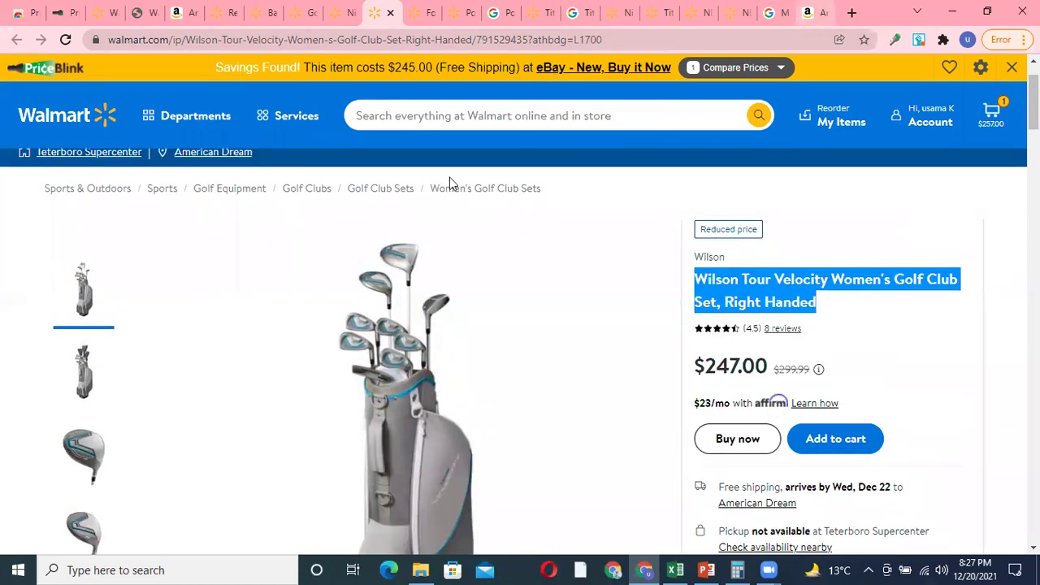
# Step: Replace the previous Amazon search with the copied Wilson set title, run it and look through the results
pyautogui.hotkey('ctrl', '9')
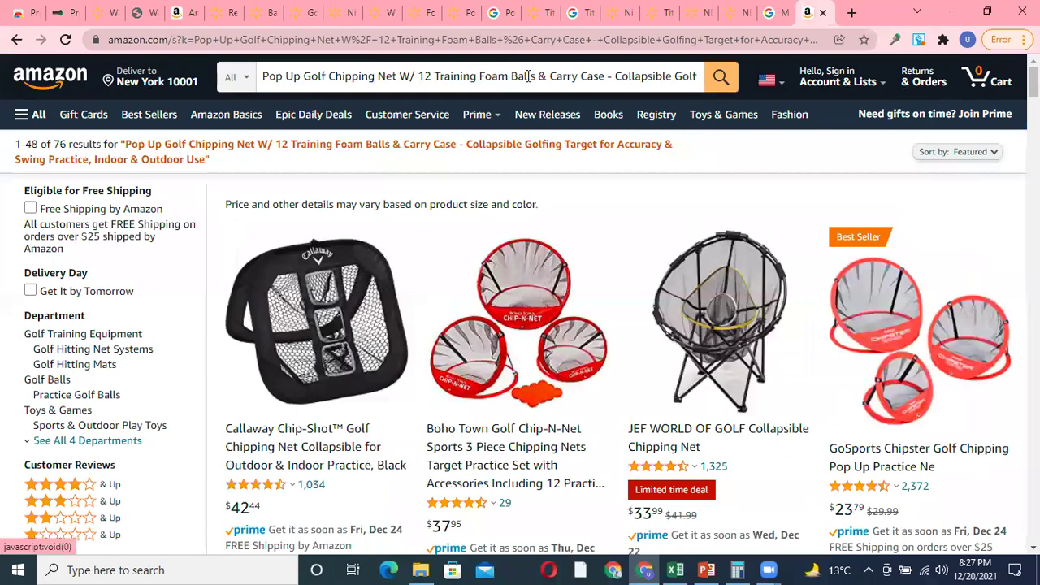
pyautogui.click(530, 75)
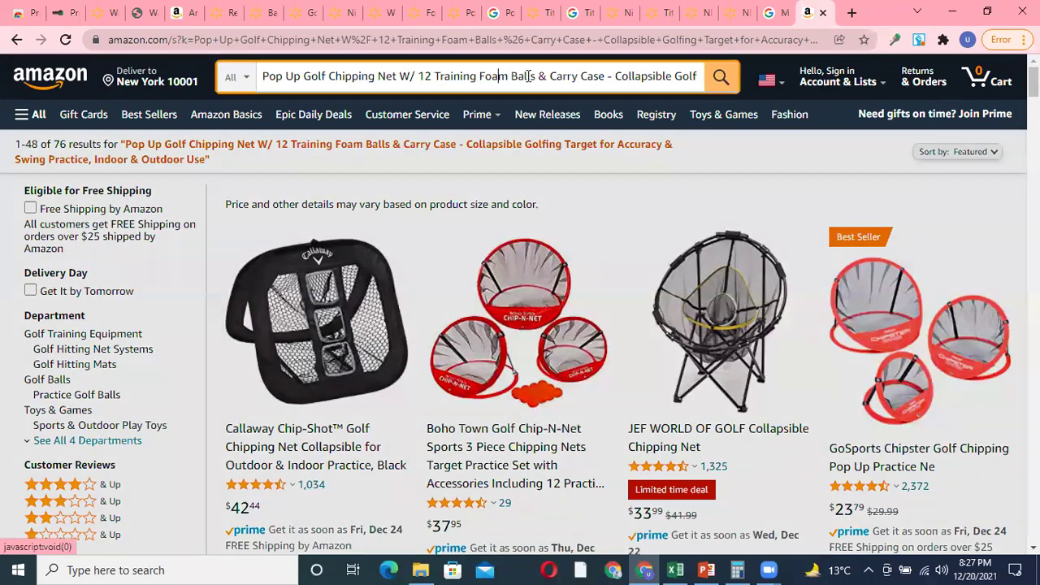
pyautogui.hotkey('ctrl', 'a')
pyautogui.hotkey('ctrl', 'v')
pyautogui.press('Return')
pyautogui.scroll(-15, 480, 292)
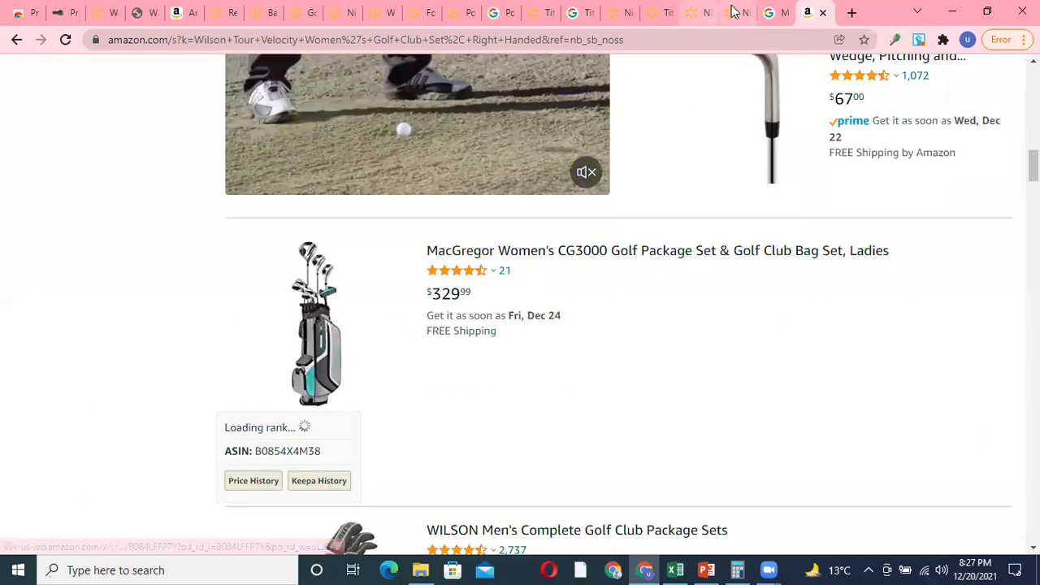
# Step: Close the leftover Walmart product pages for the PGA TOUR Junior golf set and the pop-up chipping net
pyautogui.click(731, 15)
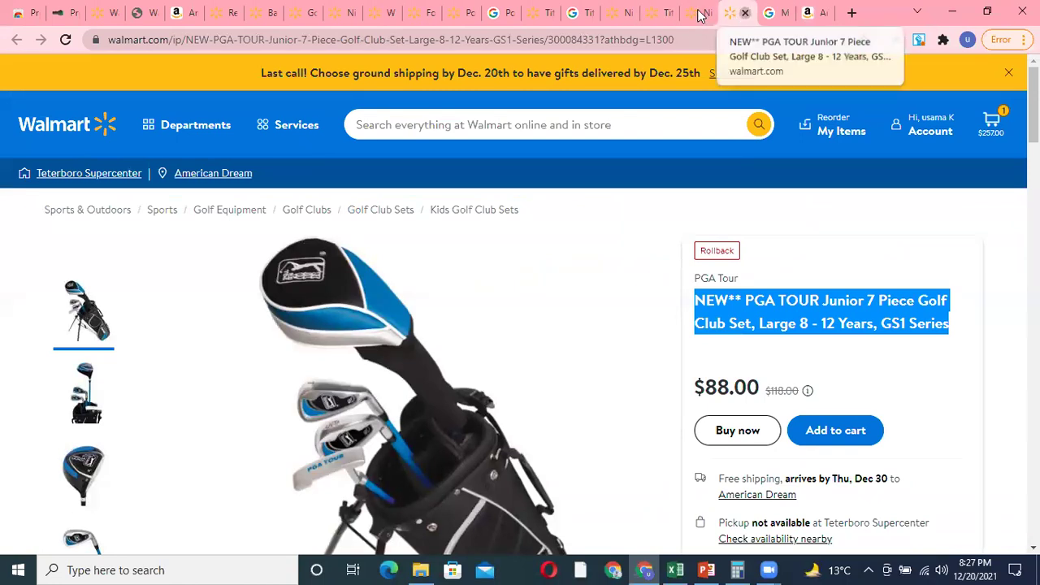
pyautogui.click(744, 15)
pyautogui.click(695, 13)
pyautogui.click(706, 13)
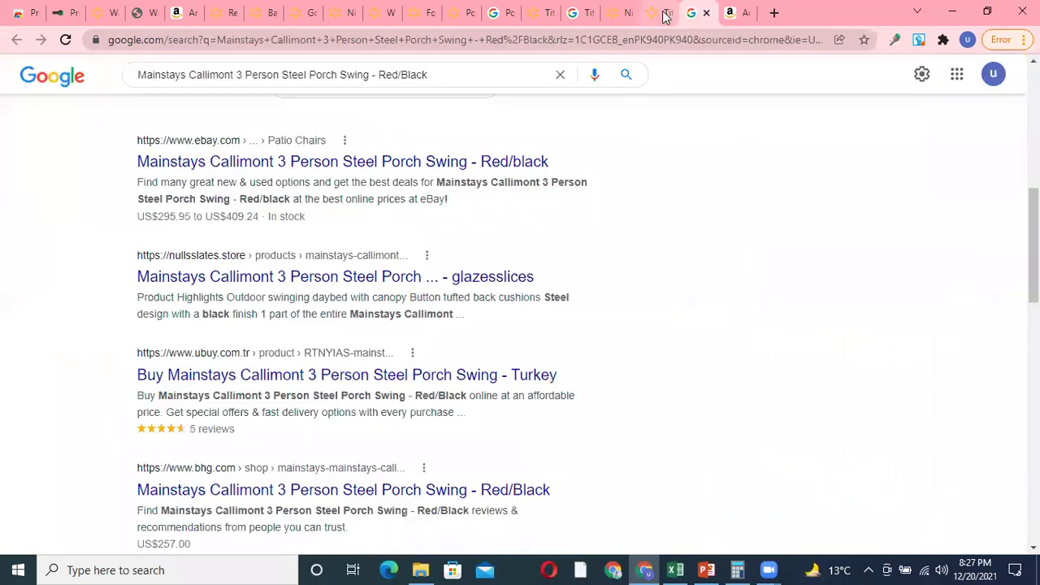
pyautogui.click(659, 13)
pyautogui.click(619, 14)
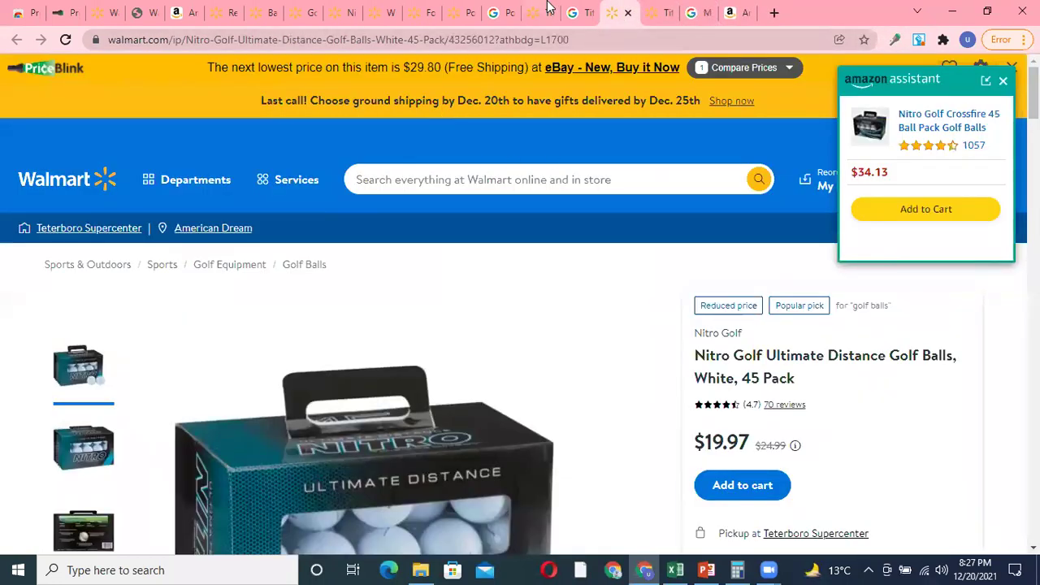
pyautogui.click(459, 13)
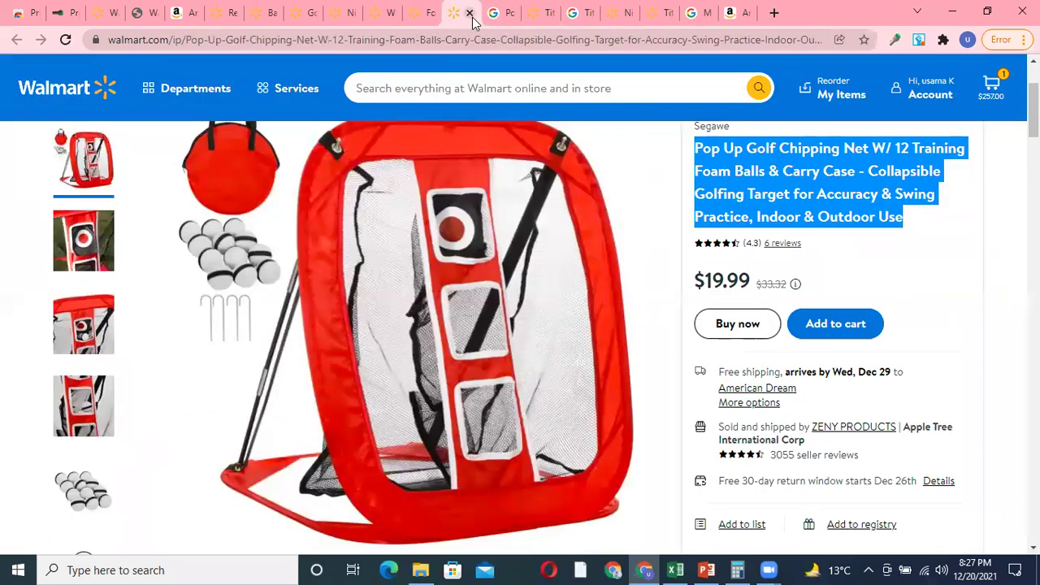
pyautogui.click(470, 13)
# Step: Return to the Walmart Wilson women's set and examine its product images, price and seller details
pyautogui.hotkey('ctrl', 'shift', 'Tab')
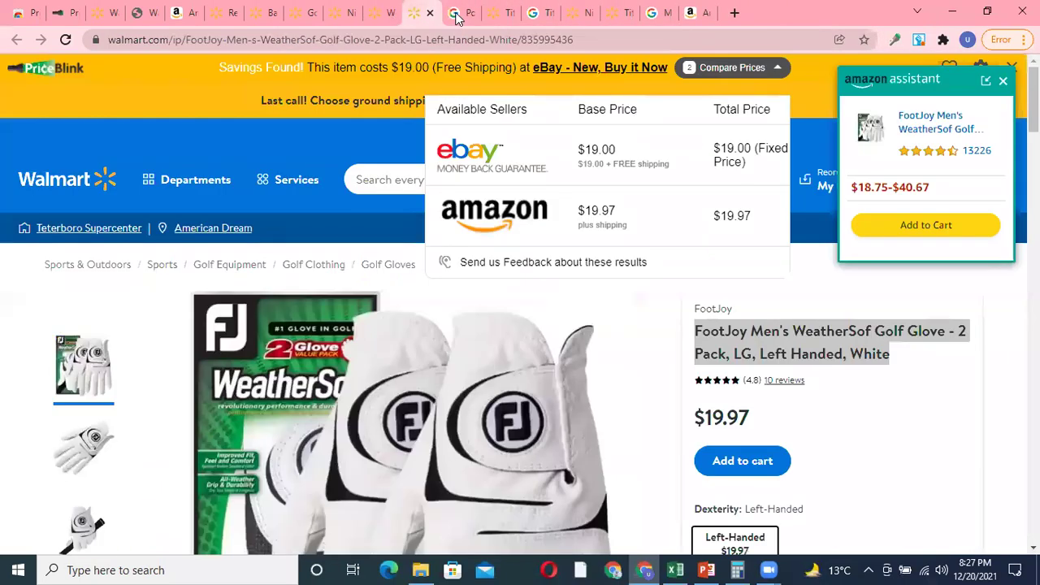
pyautogui.hotkey('ctrl', 'shift', 'Tab')
pyautogui.scroll(-1, 447, 325)
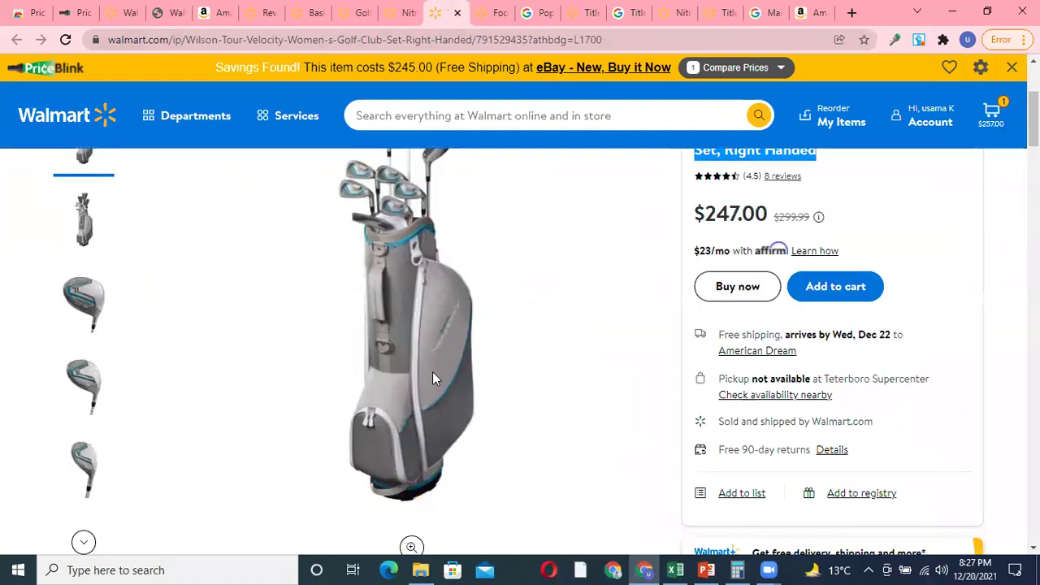
pyautogui.scroll(1, 894, 256)
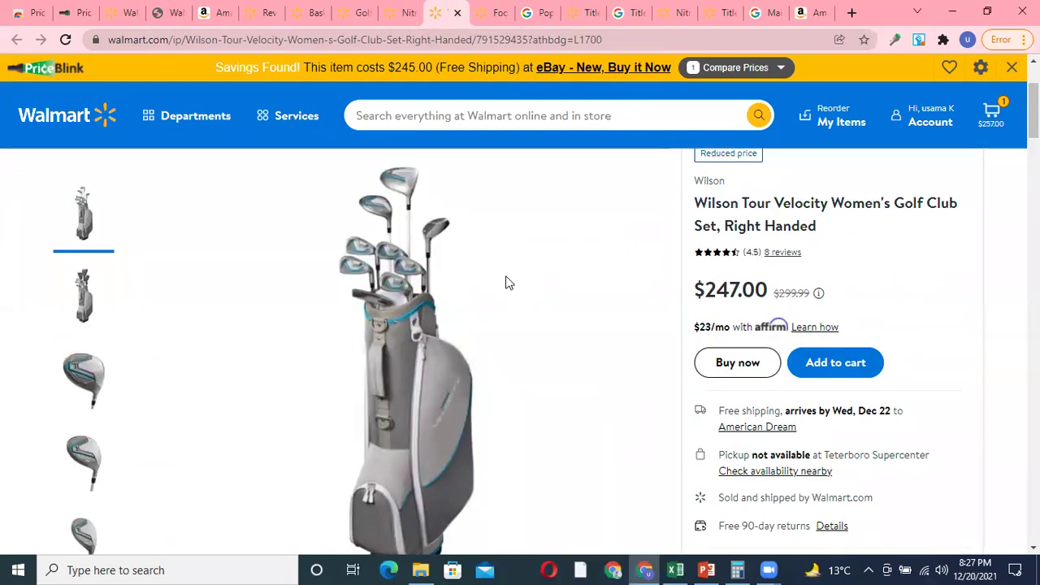
pyautogui.scroll(-2, 460, 315)
pyautogui.scroll(2, 425, 329)
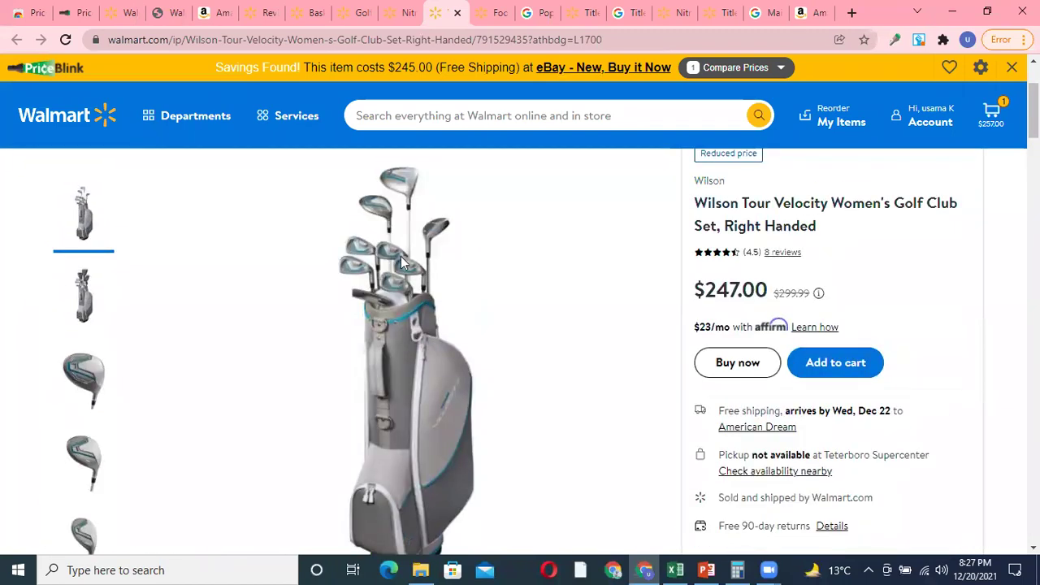
# Step: Open the MacGregor Women's CG3000 Golf Package Set from the Amazon results in a new tab and check the listings below it
pyautogui.hotkey('ctrl', '9')
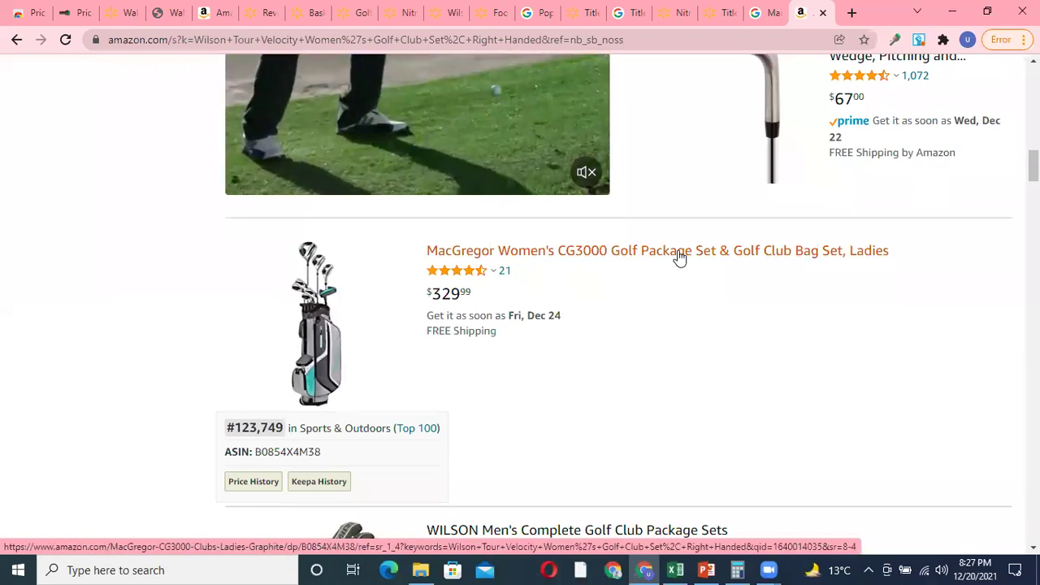
pyautogui.rightClick(679, 257)
pyautogui.click(700, 264)
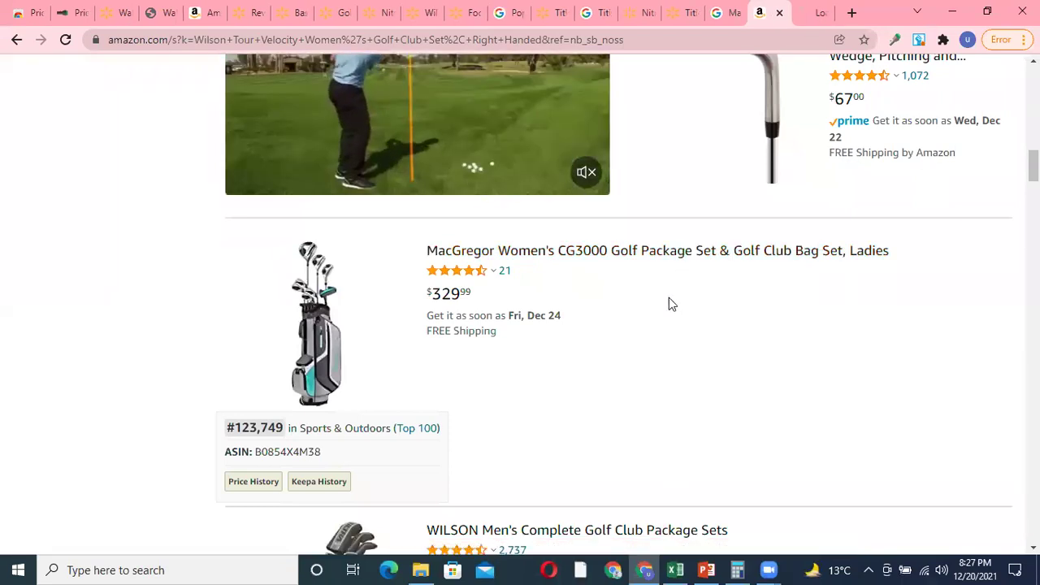
pyautogui.scroll(-8, 669, 297)
pyautogui.scroll(3, 694, 119)
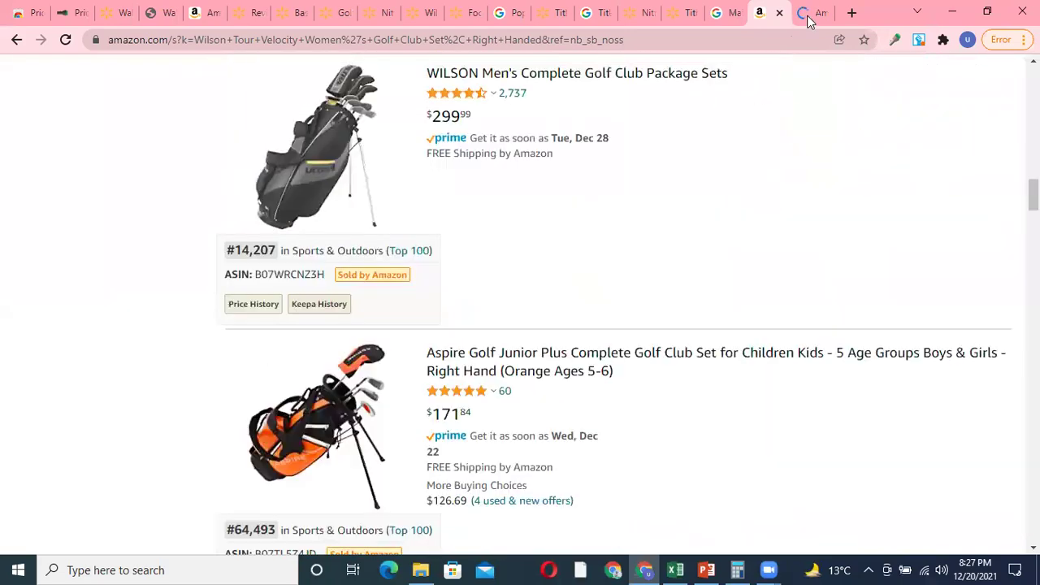
# Step: Compare the images, price and details of Amazon's MacGregor CG3000 set with Walmart's Wilson Tour Velocity women's set
pyautogui.hotkey('ctrl', 'Tab')
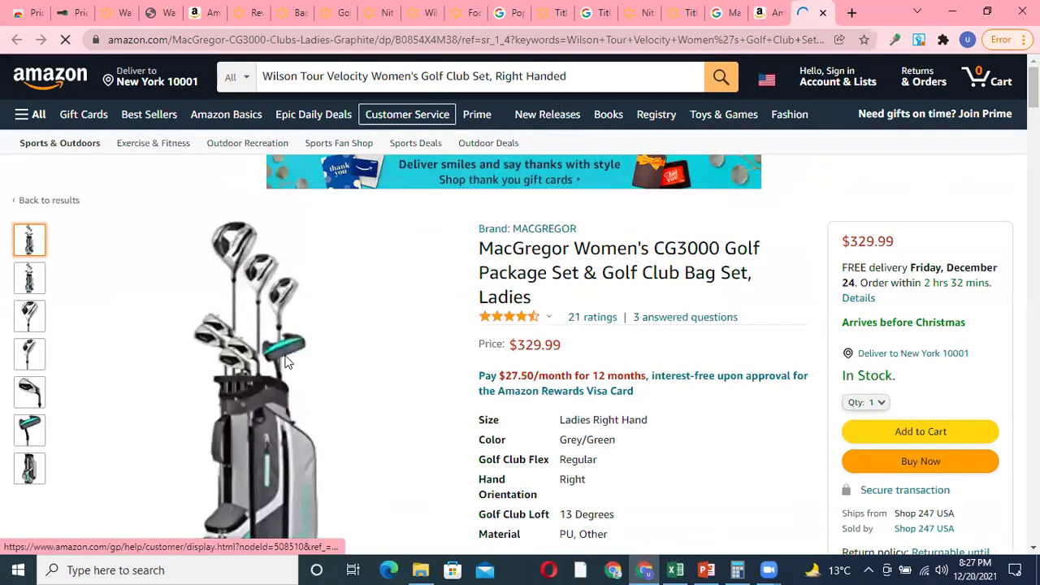
pyautogui.scroll(-3, 285, 364)
pyautogui.moveTo(285, 363)
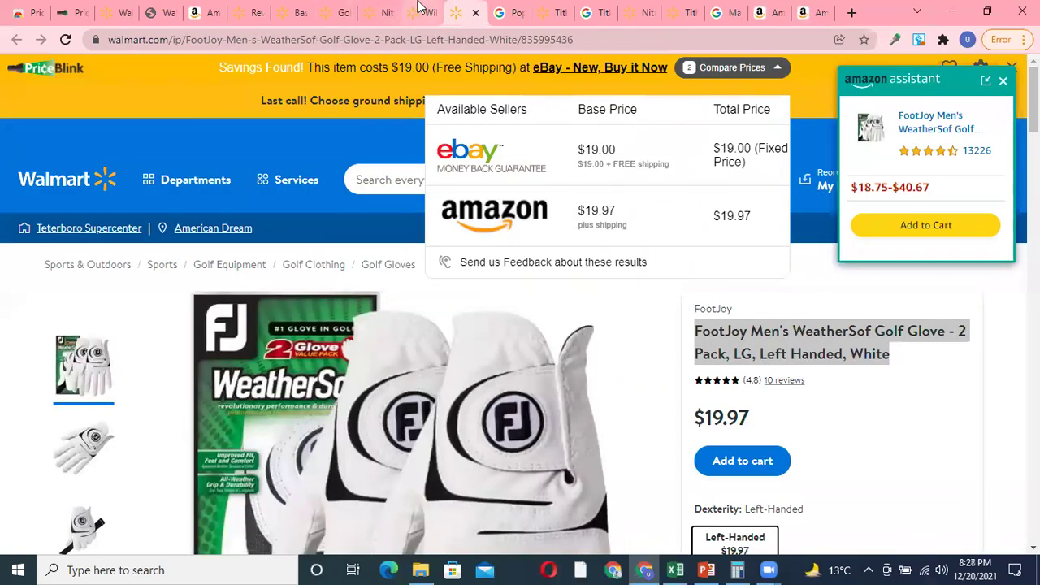
pyautogui.click(419, 7)
pyautogui.scroll(-3, 377, 356)
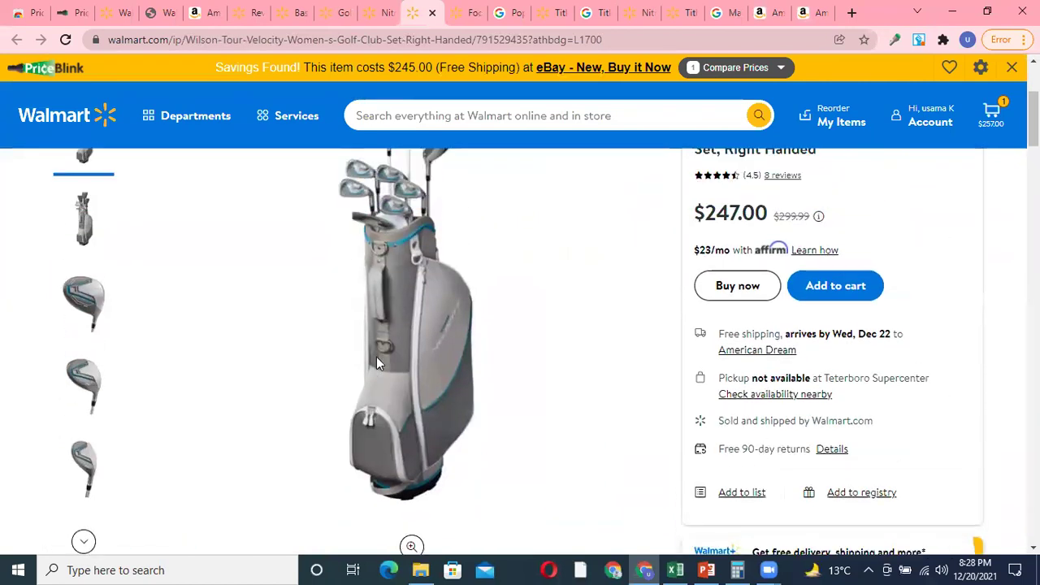
pyautogui.scroll(1, 377, 362)
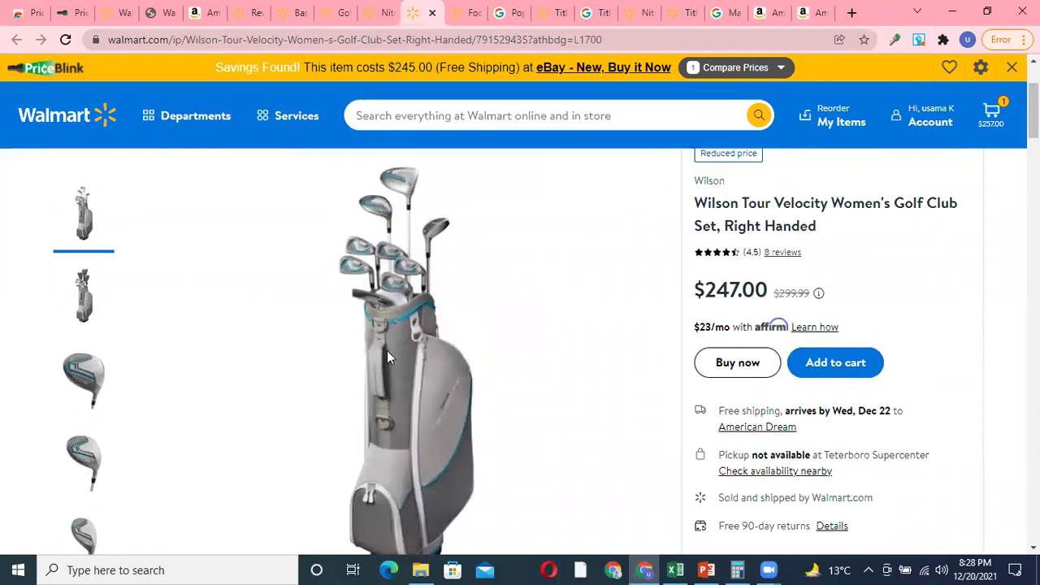
pyautogui.click(818, 7)
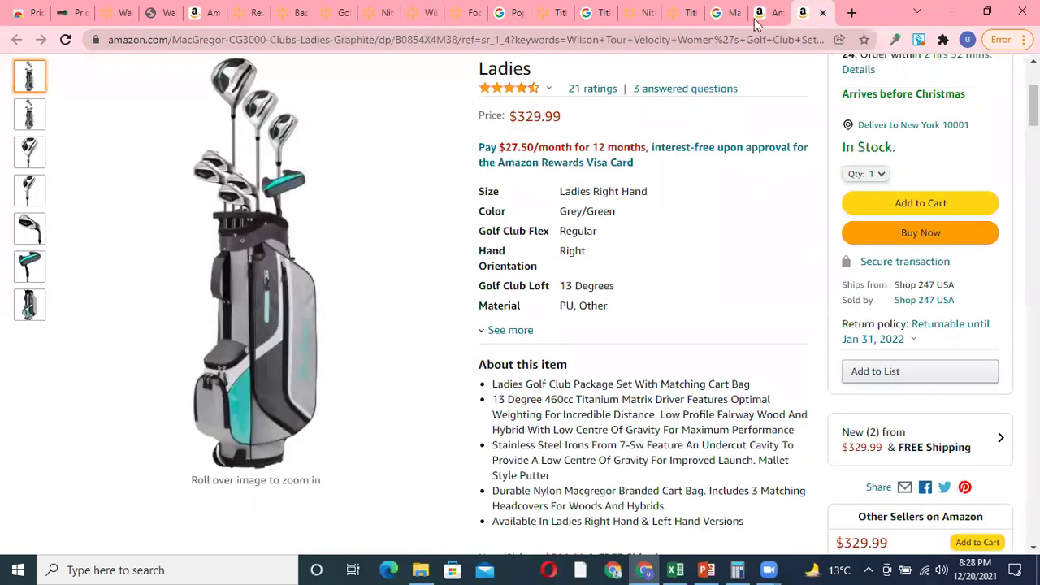
pyautogui.moveTo(304, 212)
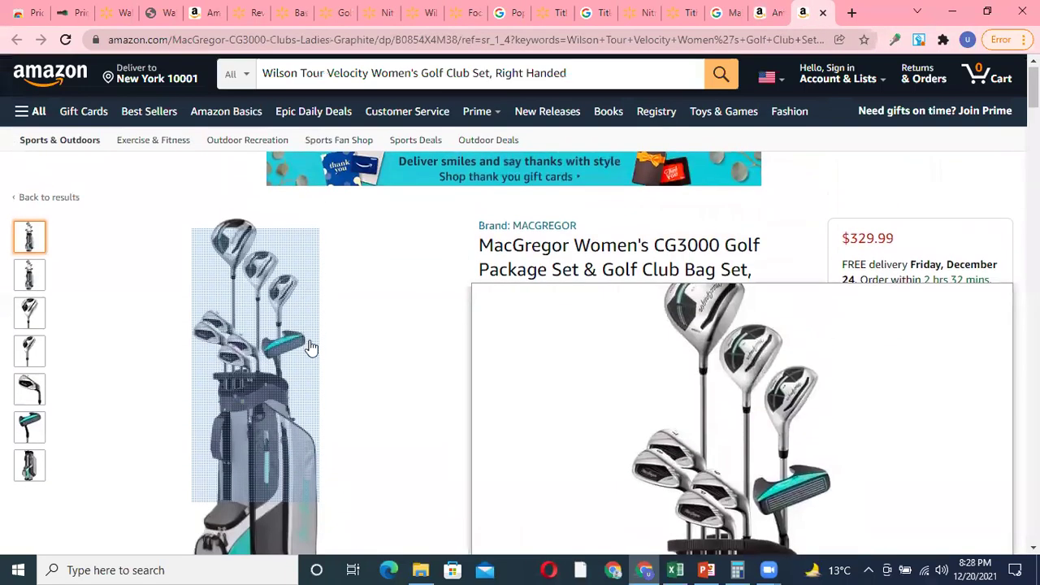
pyautogui.click(419, 13)
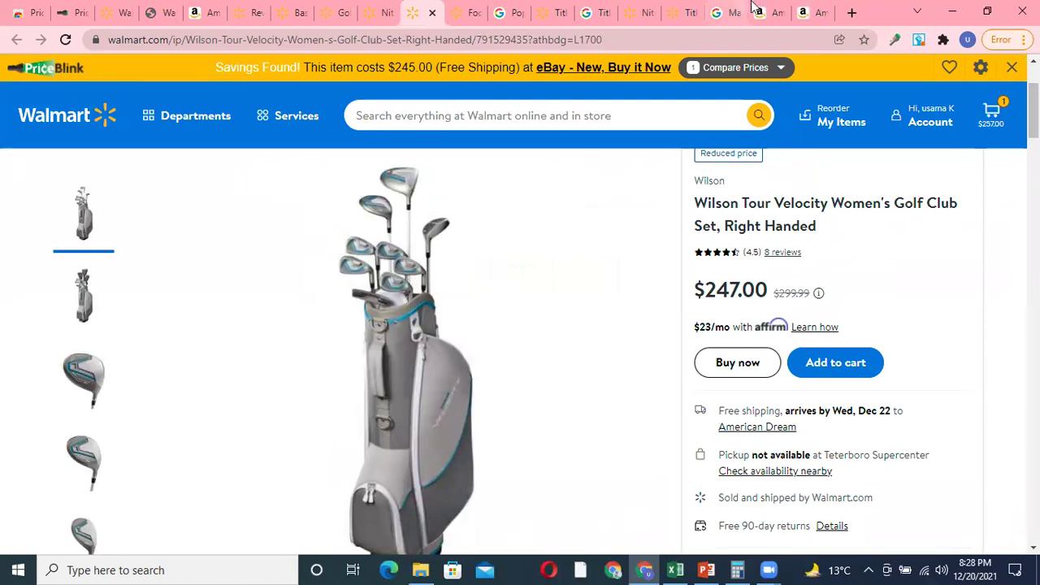
pyautogui.click(801, 9)
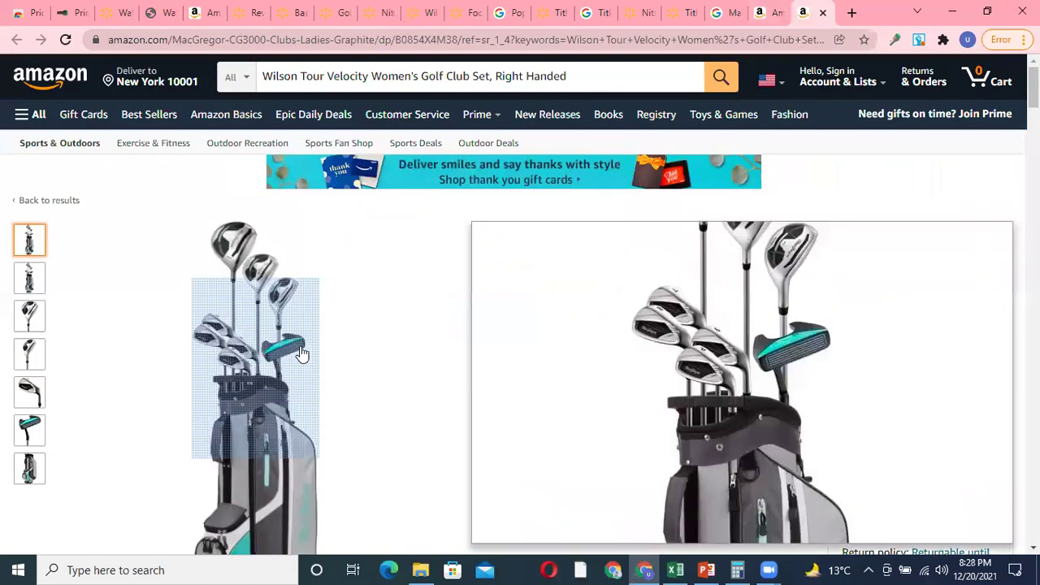
pyautogui.scroll(-1, 345, 312)
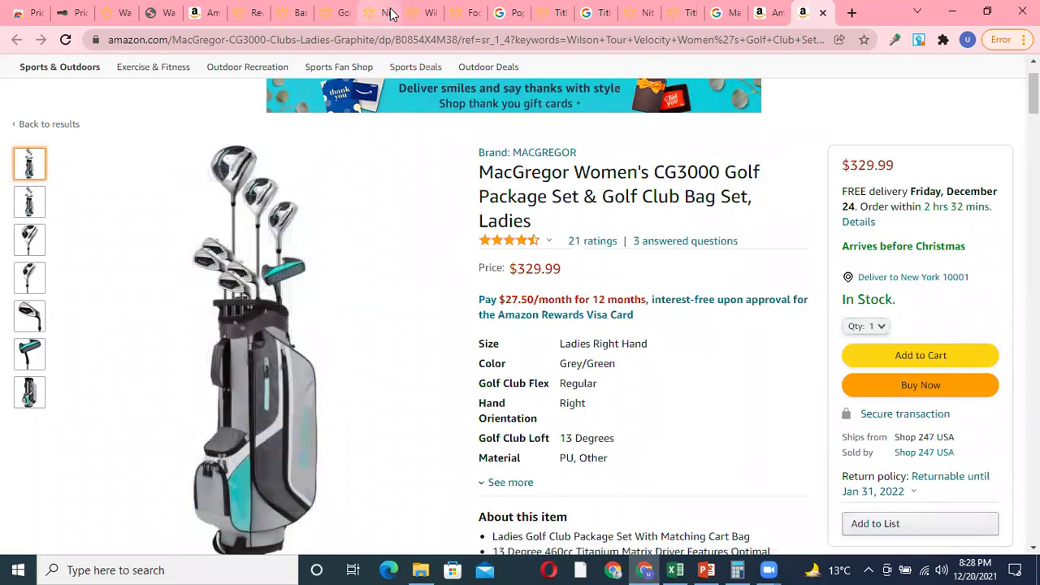
# Step: Recheck the clubs and bag pictured for Walmart's Wilson Tour Velocity women's set against the zoomed image of Amazon's MacGregor set
pyautogui.click(364, 14)
pyautogui.click(345, 13)
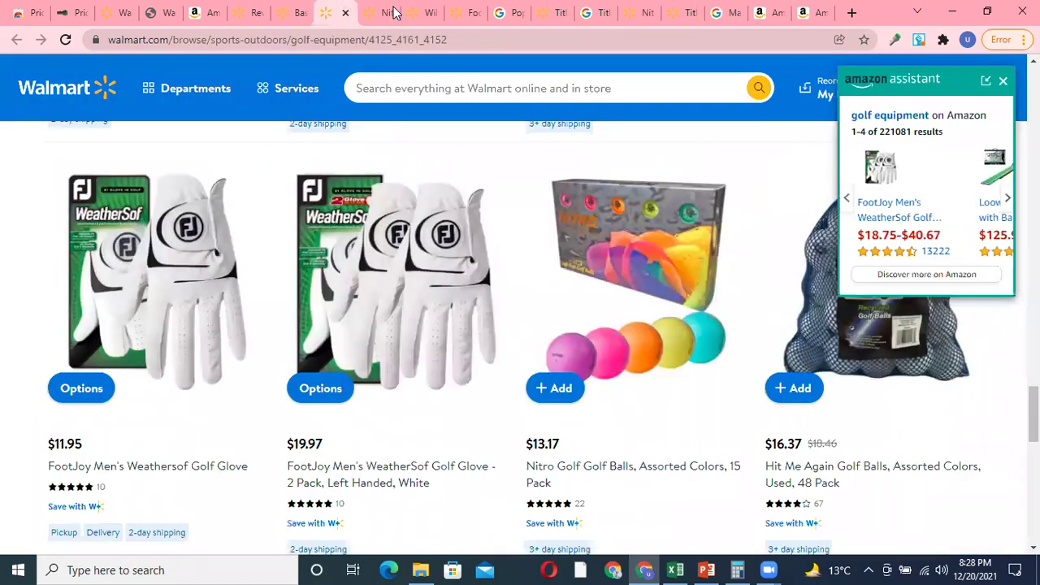
pyautogui.click(419, 13)
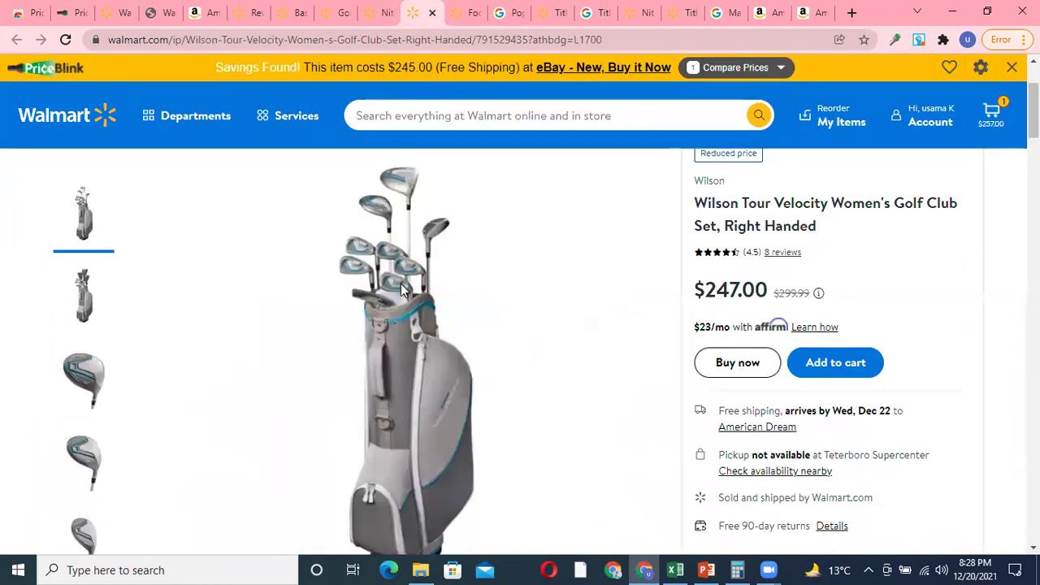
pyautogui.click(817, 10)
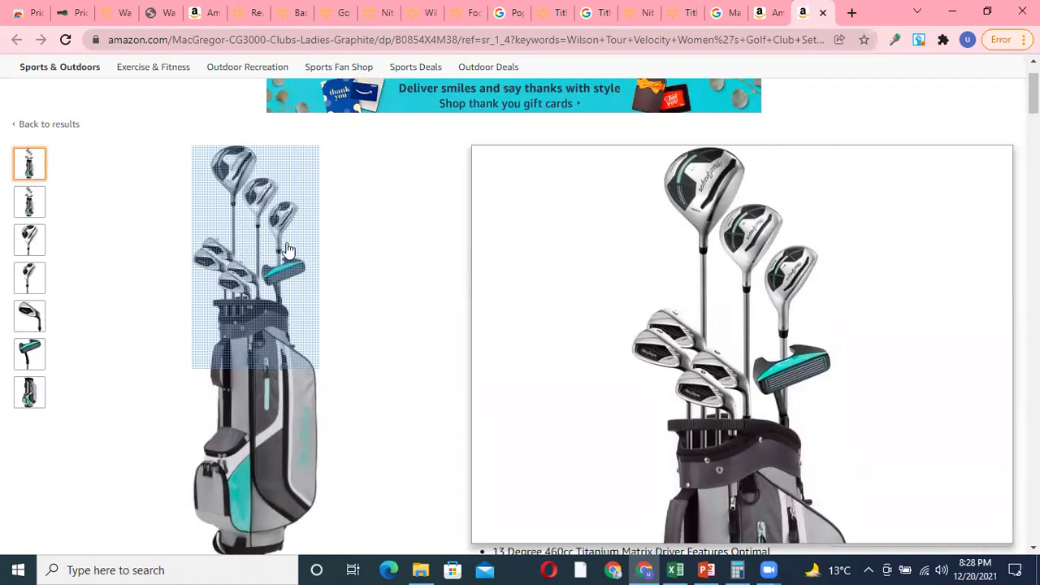
pyautogui.click(416, 15)
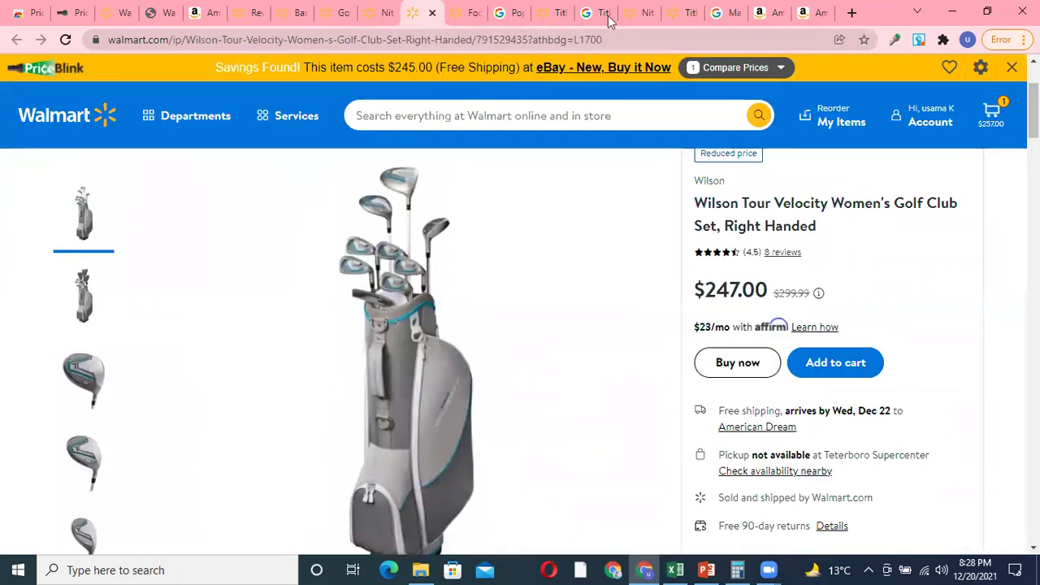
pyautogui.click(802, 13)
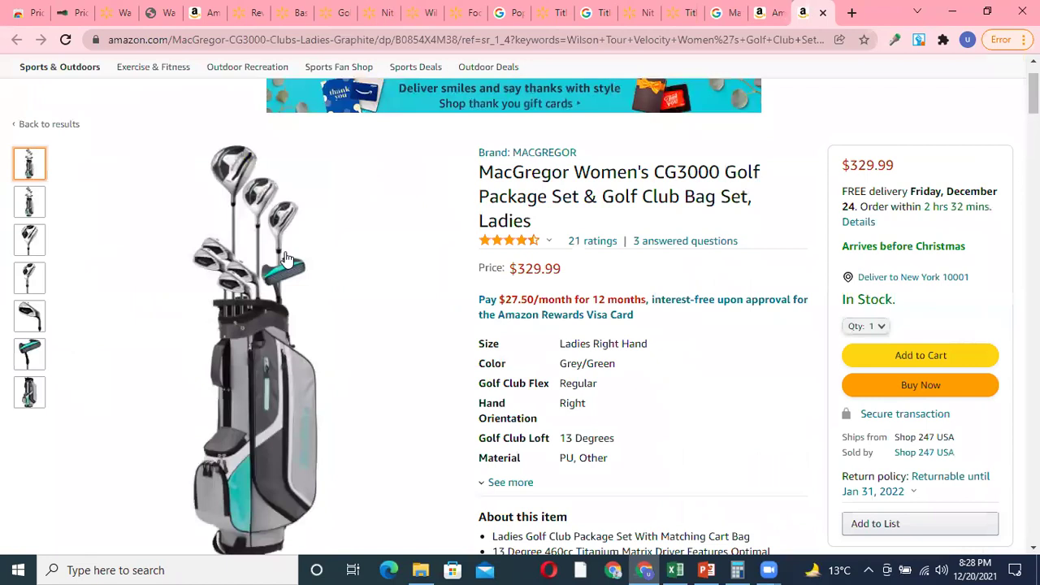
pyautogui.moveTo(286, 259)
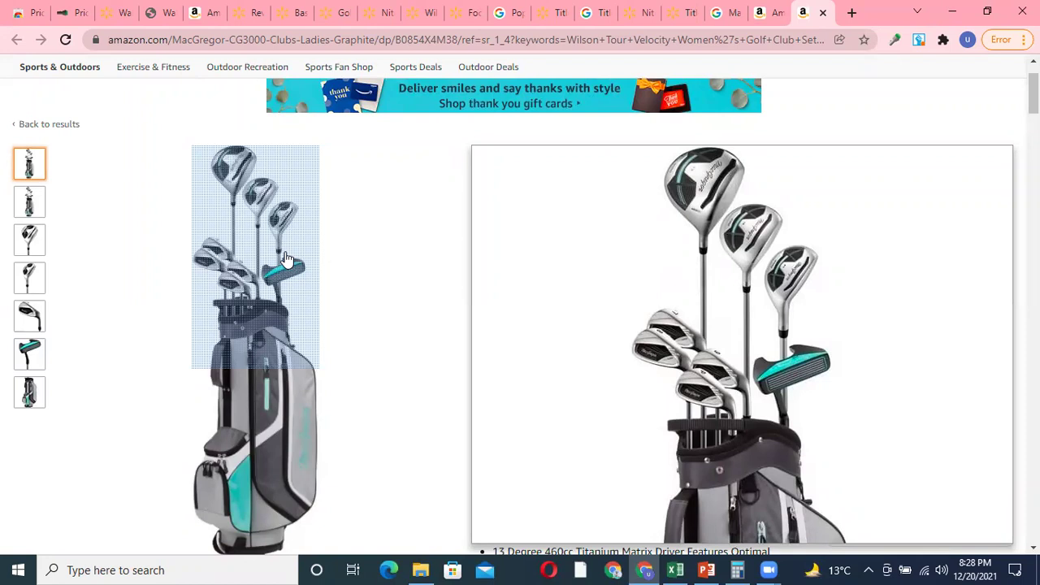
pyautogui.click(423, 14)
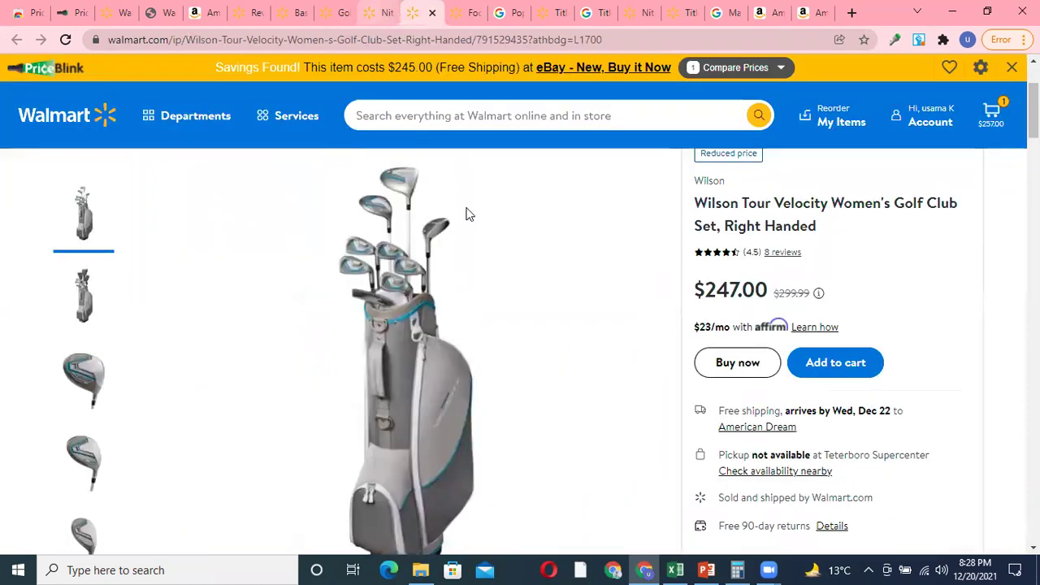
# Step: Return to Walmart's Nitro Men's Blaster 13-Piece Golf Set and check the PriceBlink comparison of other sellers' prices
pyautogui.hotkey('ctrl', 'shift', 'Tab')
pyautogui.scroll(-2, 772, 271)
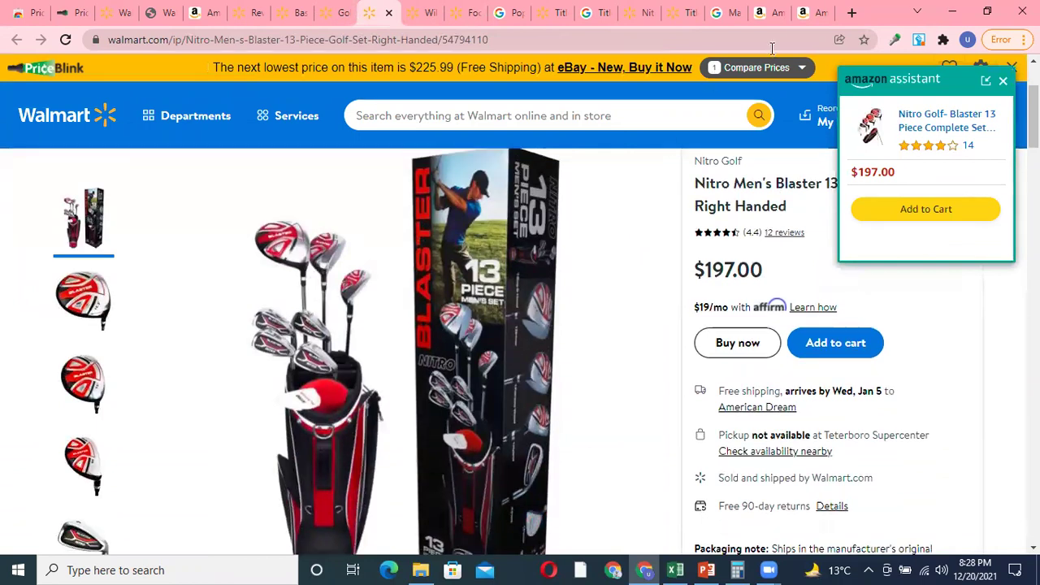
pyautogui.scroll(1, 687, 195)
pyautogui.click(756, 68)
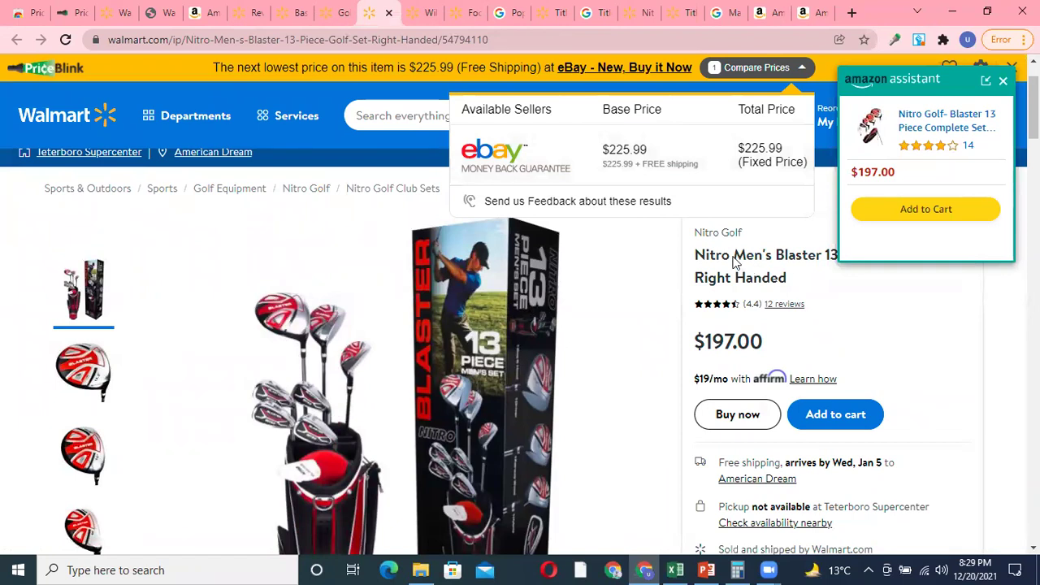
pyautogui.click(784, 281)
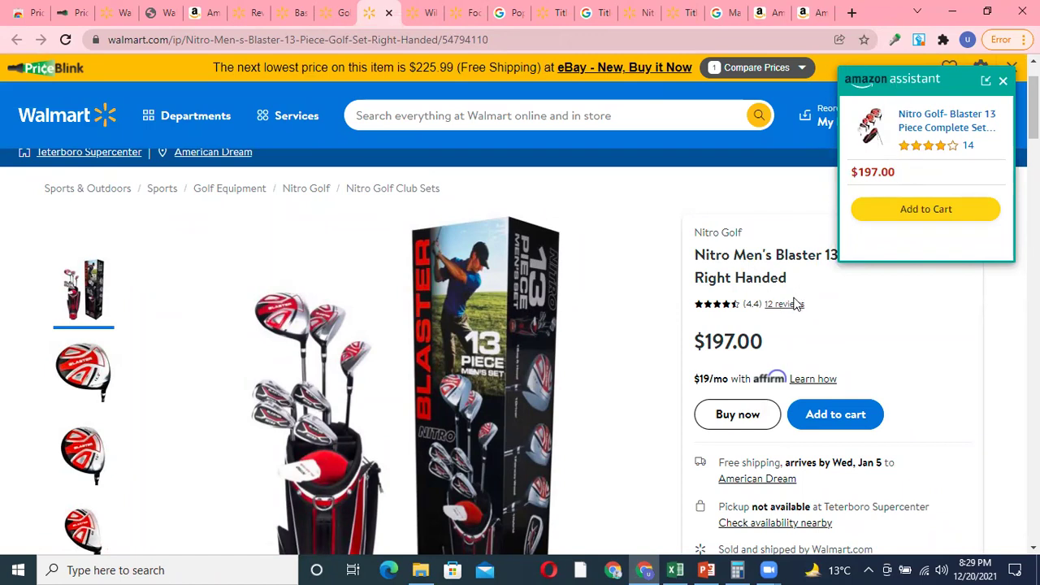
# Step: Copy the Walmart product title and search Amazon for "Nitro Men's Blaster 13-Piece Golf Set, Right Handed"
pyautogui.moveTo(789, 284); pyautogui.dragTo(699, 262)
pyautogui.rightClick(702, 260)
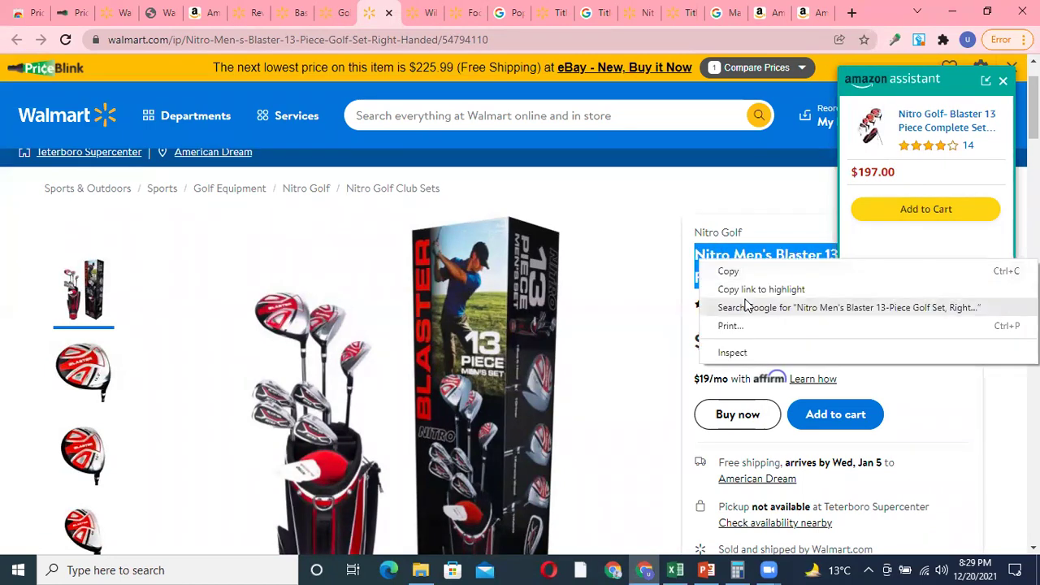
pyautogui.click(754, 272)
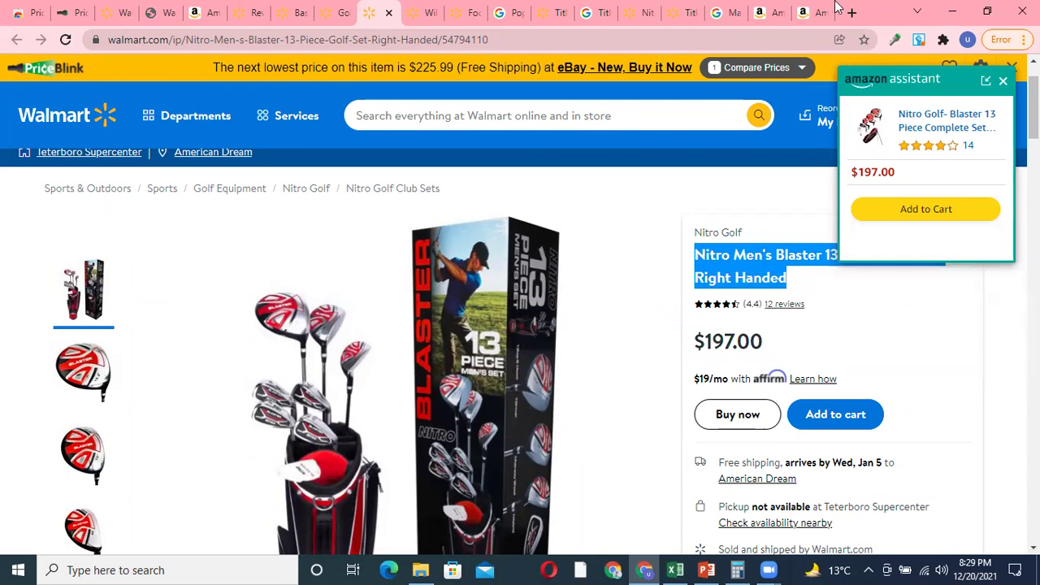
pyautogui.click(803, 14)
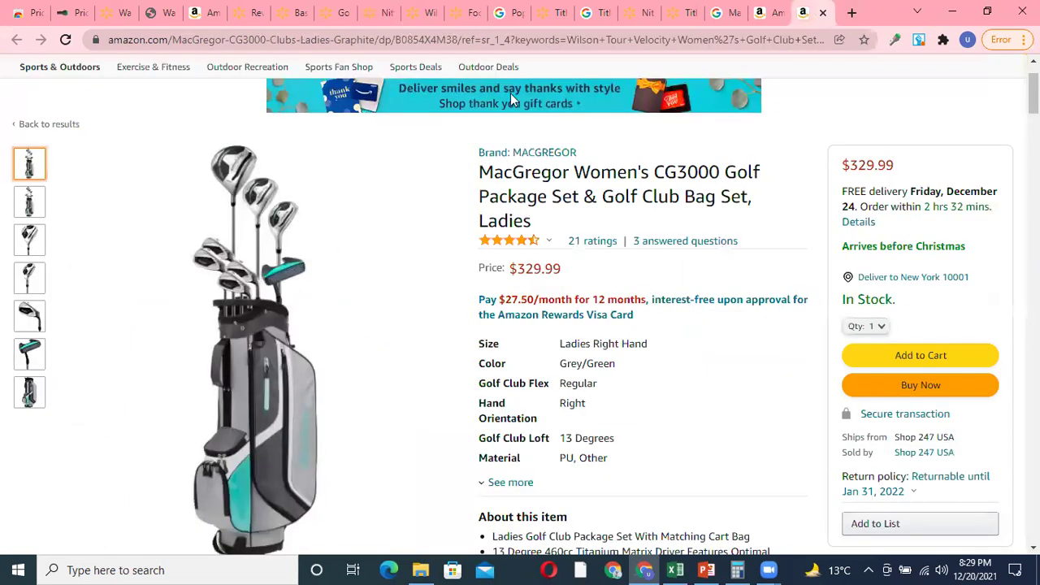
pyautogui.scroll(1, 545, 86)
pyautogui.doubleClick(545, 76)
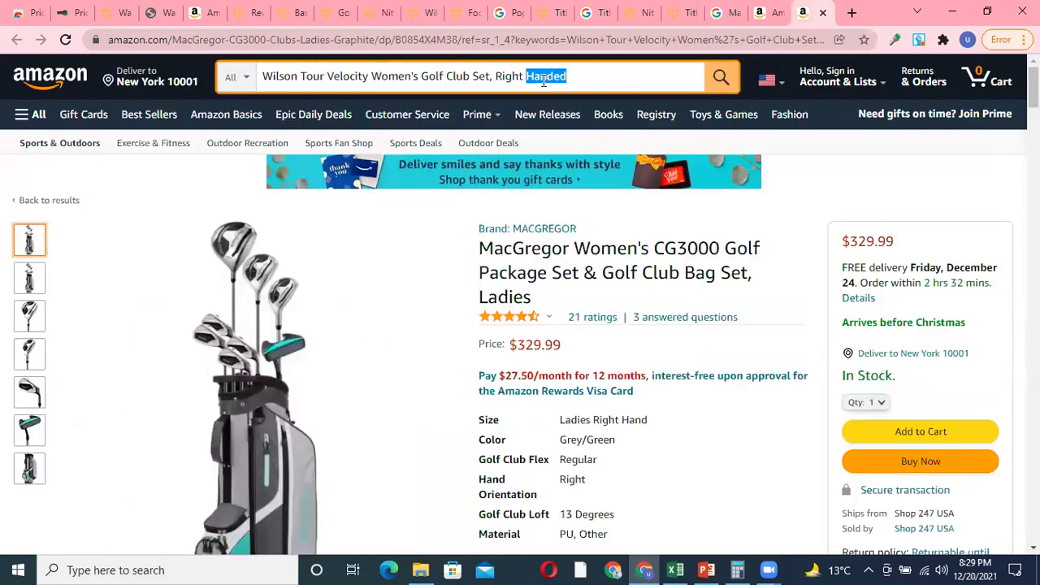
pyautogui.hotkey('ctrl', 'a')
pyautogui.write("Nitro Men's Blaster 13-Piece Golf Set, Right Handed")
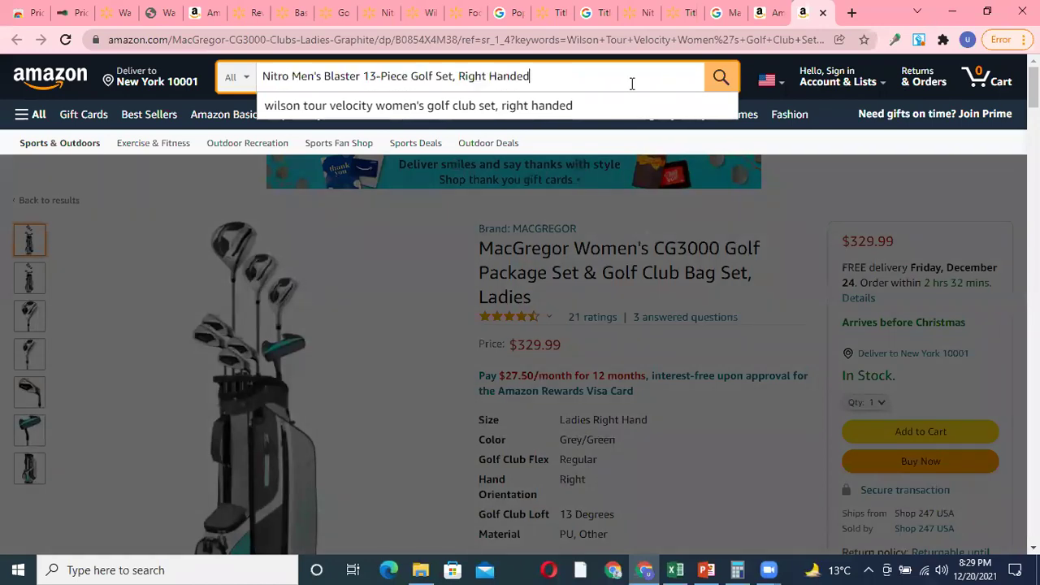
pyautogui.press('Return')
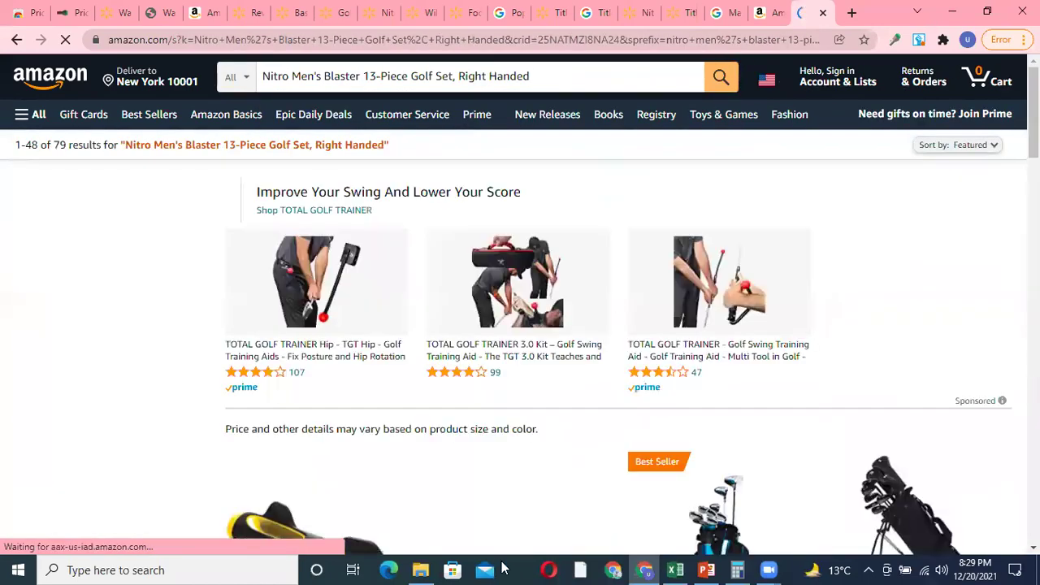
# Step: Look through the Amazon results for a listing that matches the Nitro Blaster 13-piece set
pyautogui.scroll(-8, 686, 378)
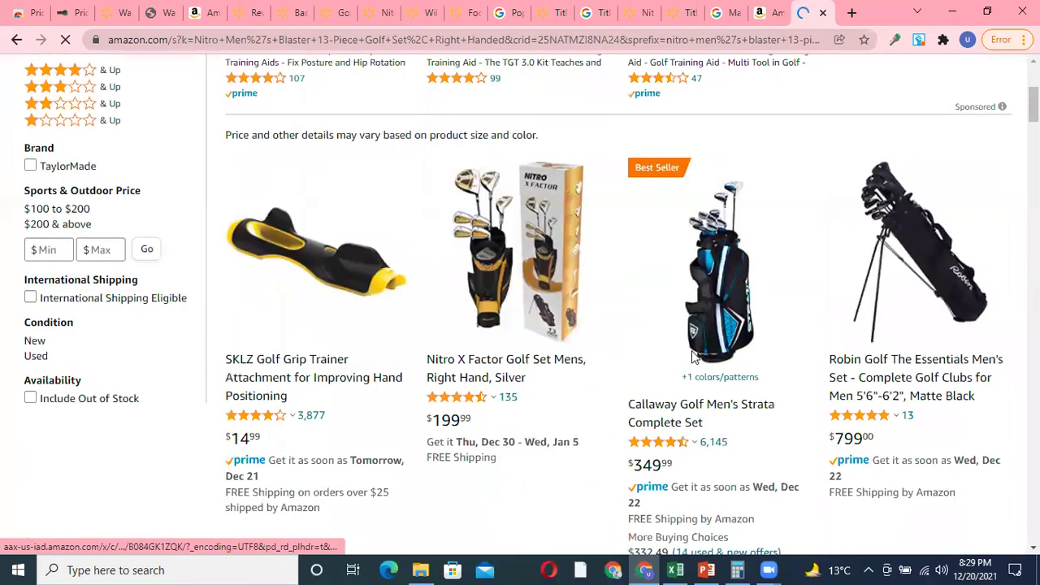
pyautogui.scroll(-4, 313, 141)
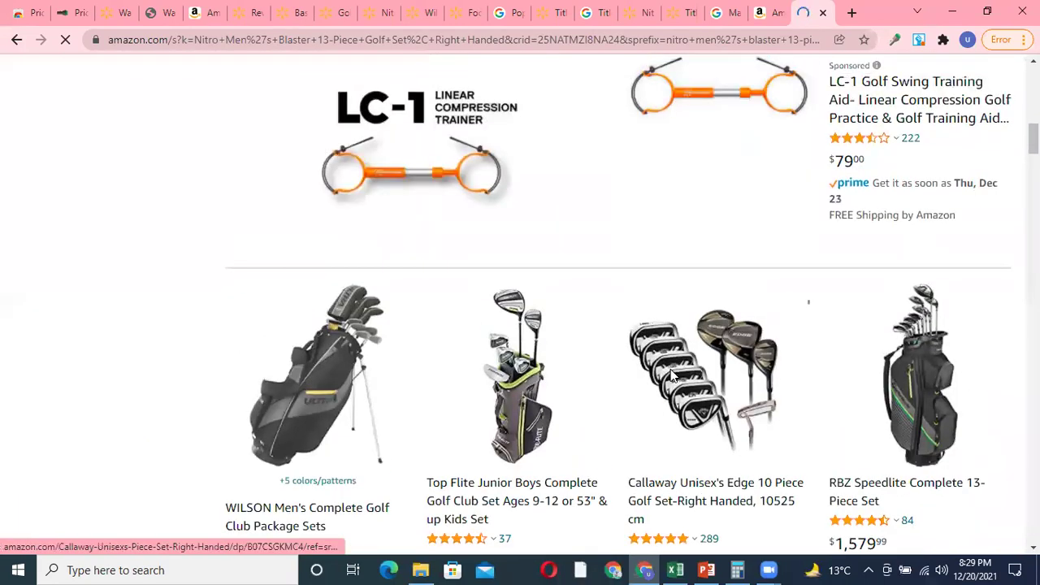
pyautogui.scroll(4, 309, 276)
pyautogui.scroll(5, 308, 277)
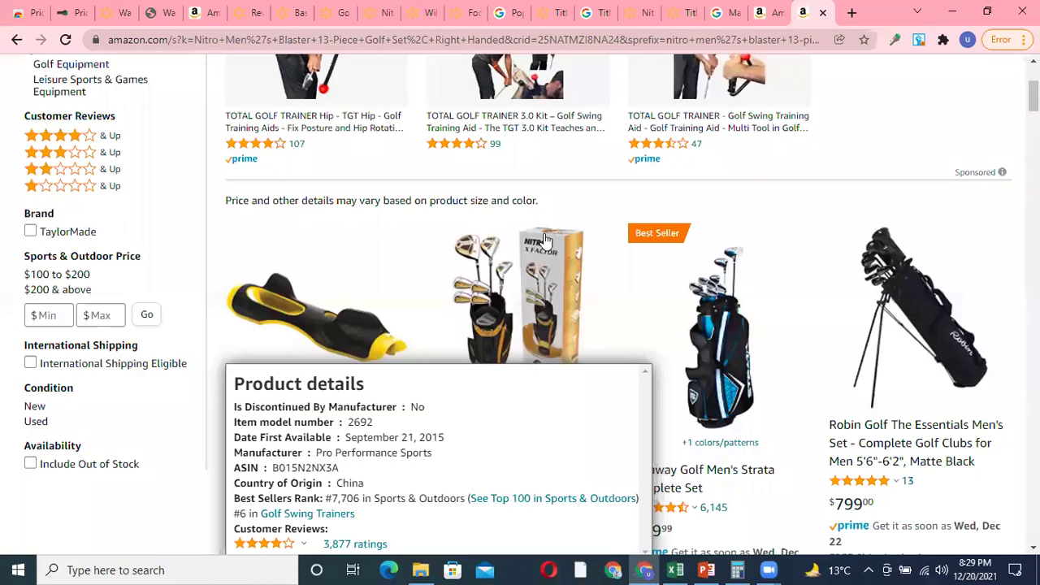
pyautogui.moveTo(546, 240)
pyautogui.scroll(-9, 546, 240)
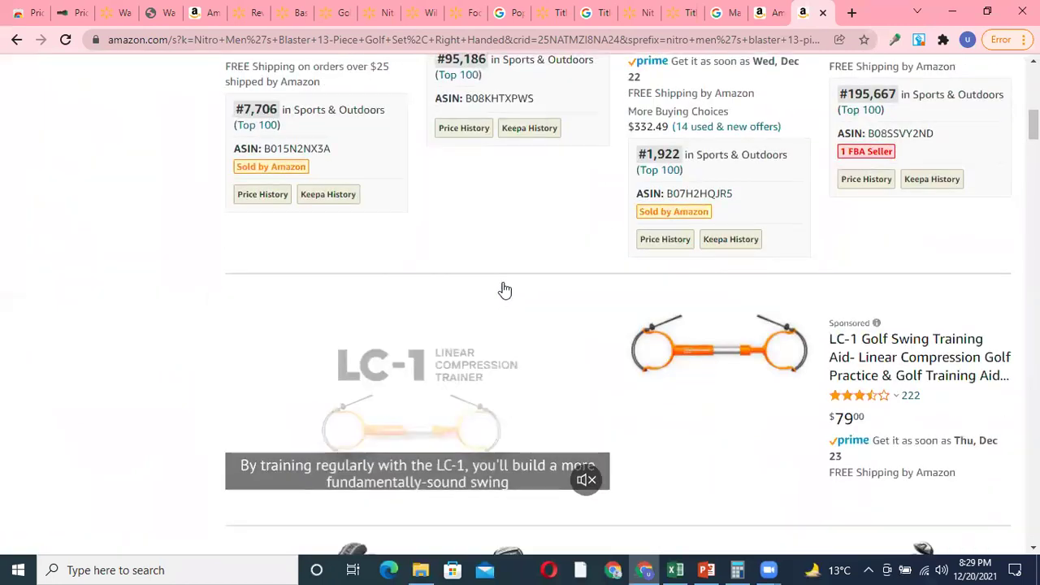
pyautogui.scroll(-6, 580, 239)
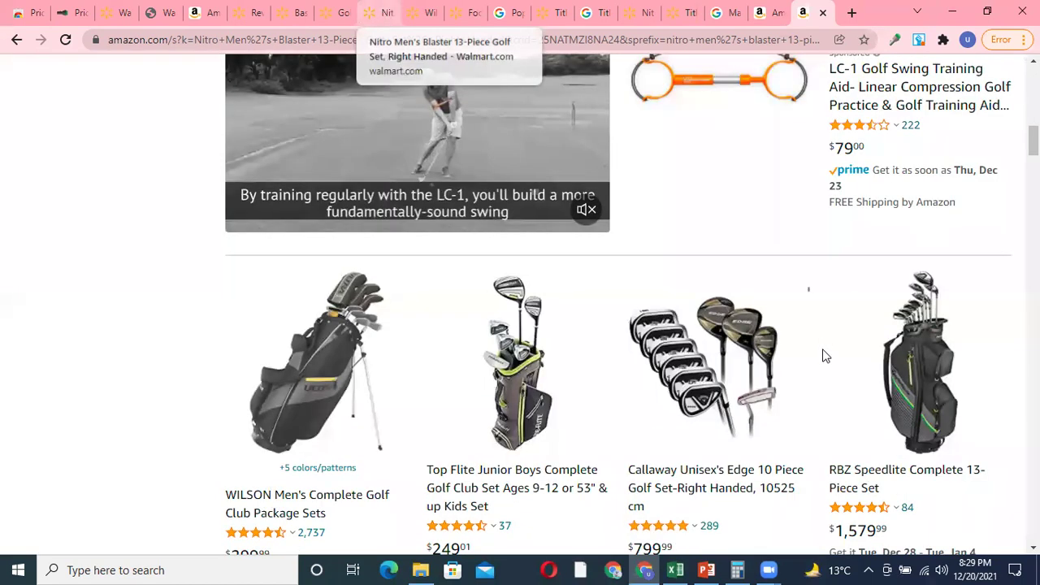
# Step: Search Google for the Nitro Men's Blaster set's Walmart title and open Amazon's Nitro Blaster Pro Golf Set result
pyautogui.click(383, 13)
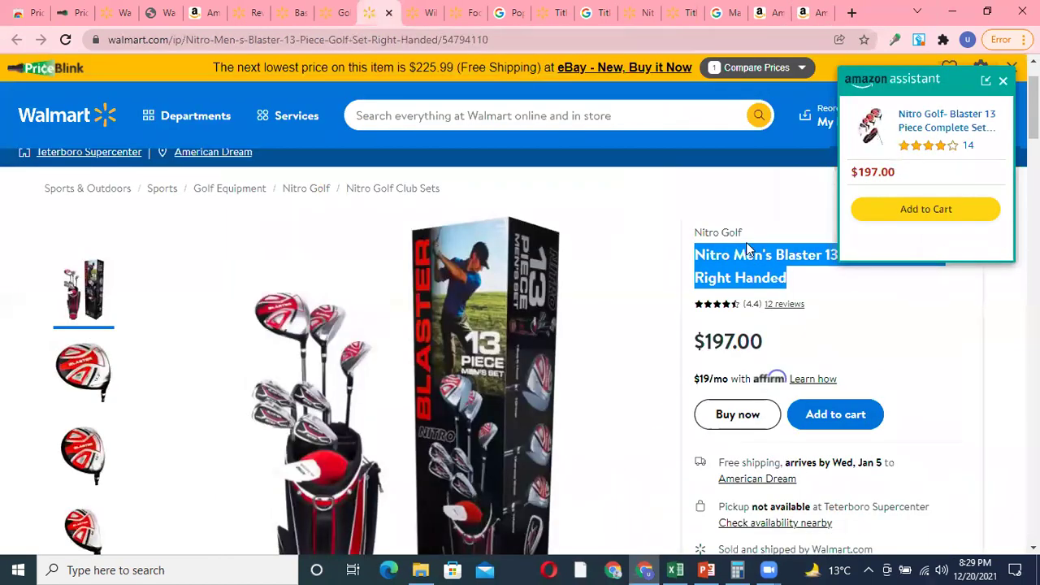
pyautogui.rightClick(762, 268)
pyautogui.click(798, 315)
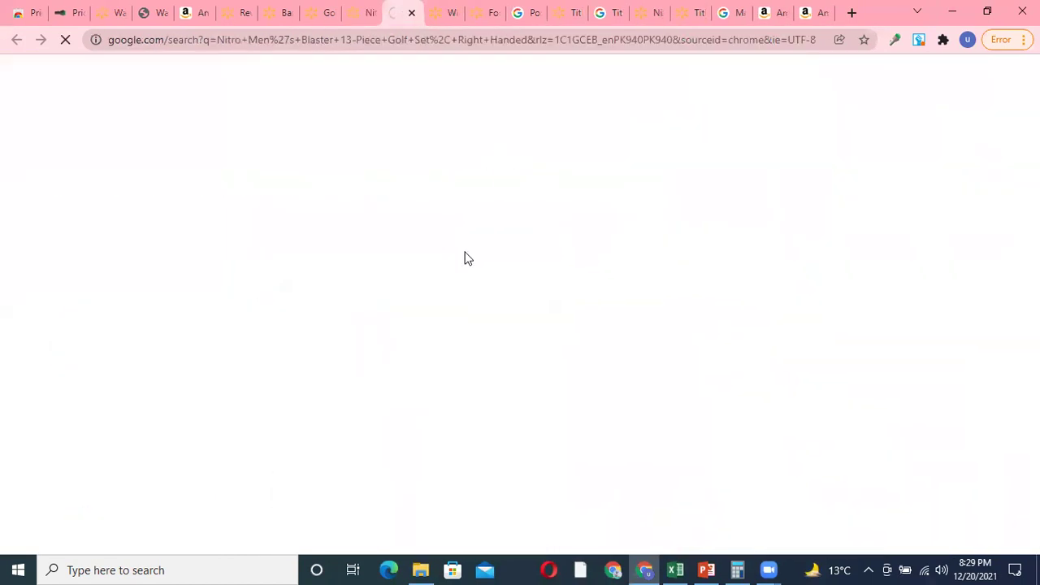
pyautogui.scroll(-1, 337, 319)
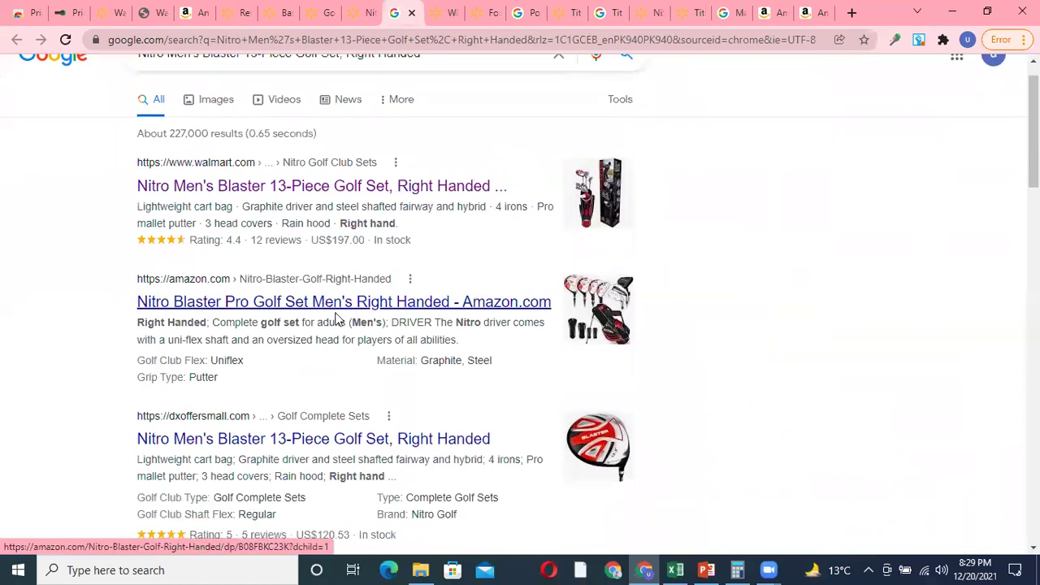
pyautogui.scroll(-1, 338, 319)
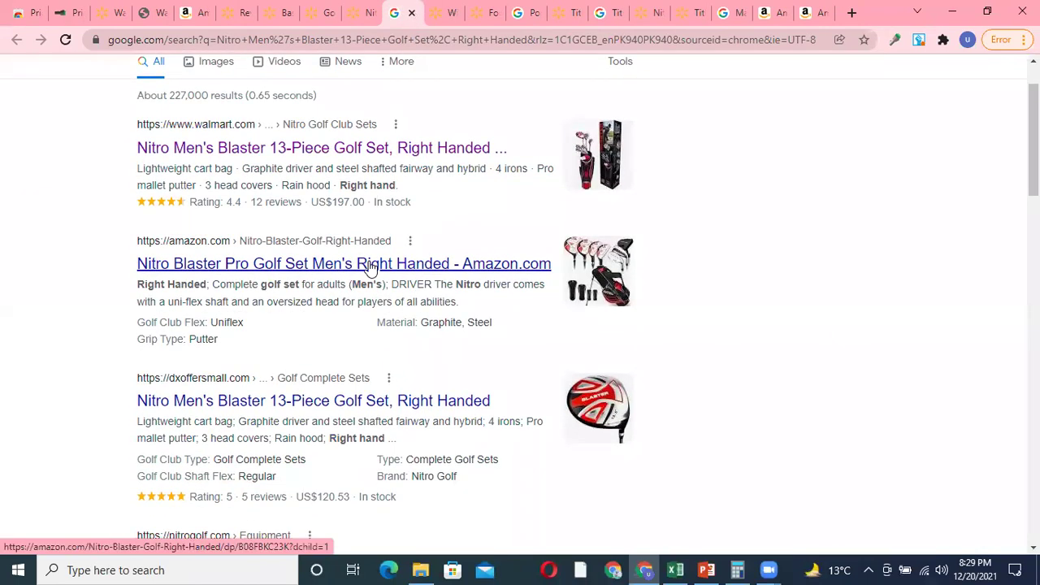
pyautogui.click(301, 271)
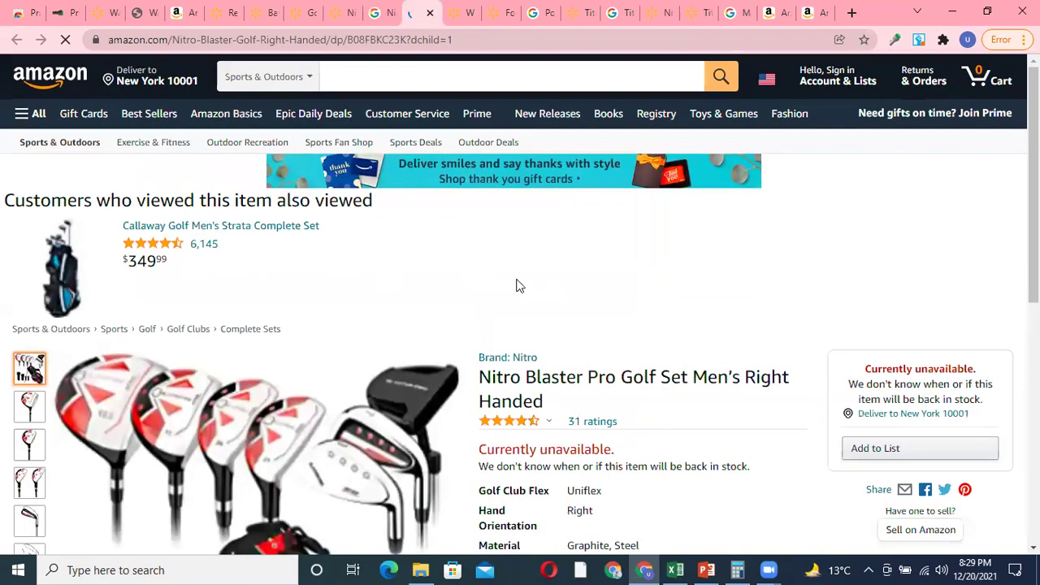
# Step: Examine the images, availability and item description of Amazon's Nitro Blaster Pro men's golf set
pyautogui.scroll(-1, 528, 276)
pyautogui.scroll(-4, 564, 260)
pyautogui.scroll(2, 687, 246)
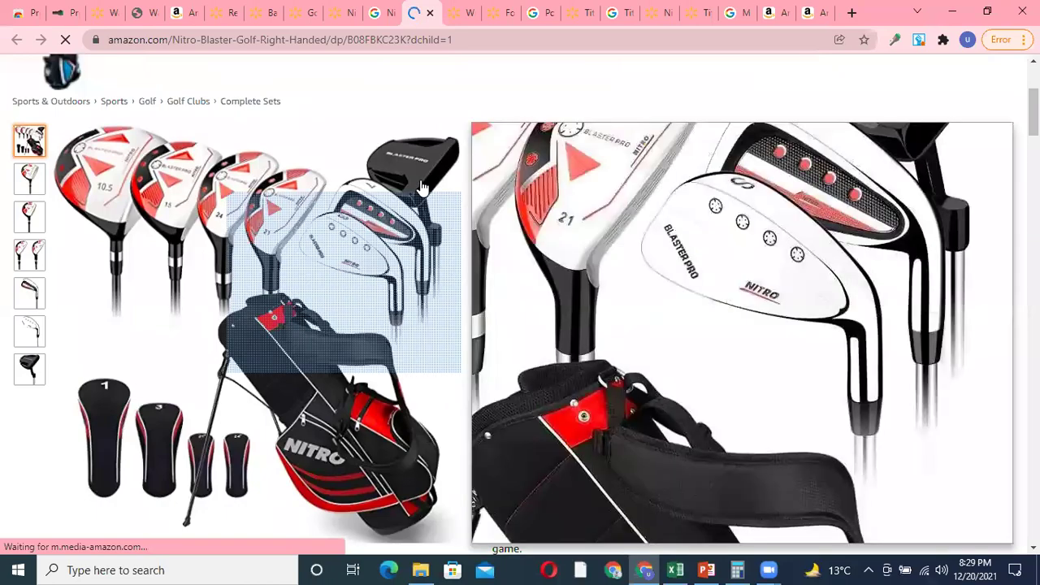
pyautogui.scroll(2, 232, 175)
pyautogui.scroll(-3, 789, 332)
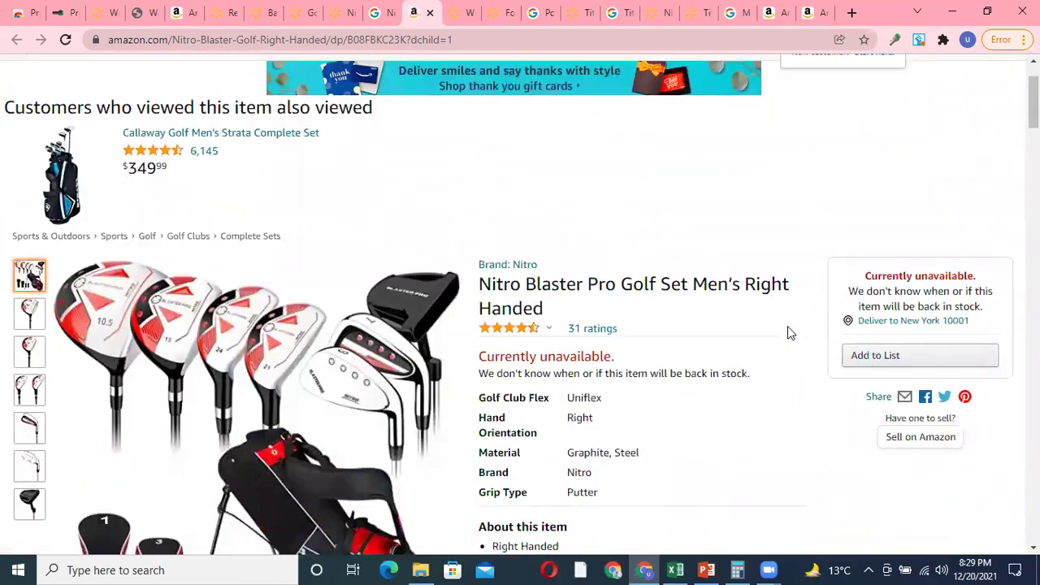
pyautogui.scroll(-3, 805, 302)
pyautogui.scroll(5, 864, 288)
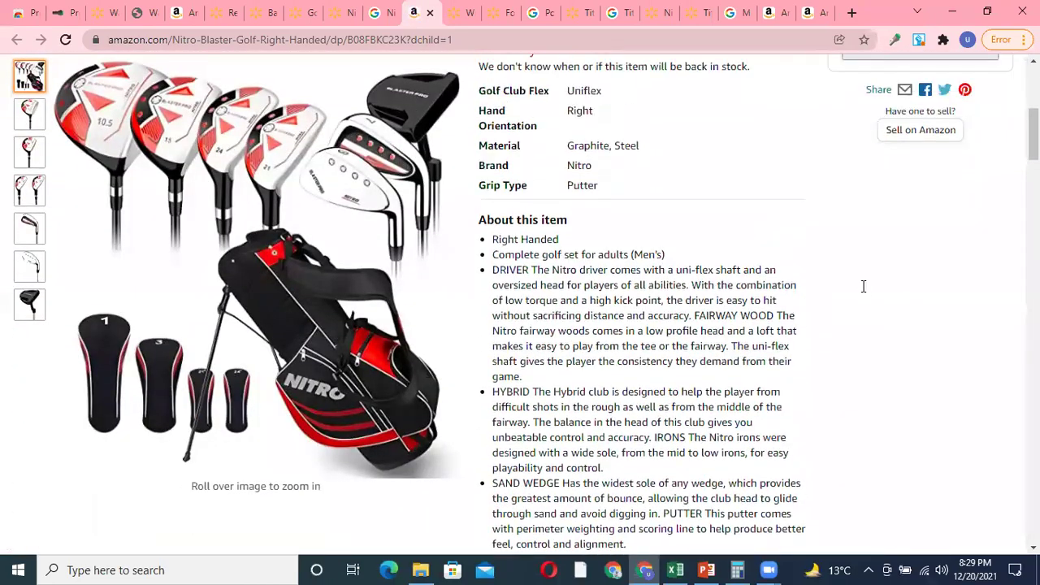
pyautogui.scroll(-2, 618, 370)
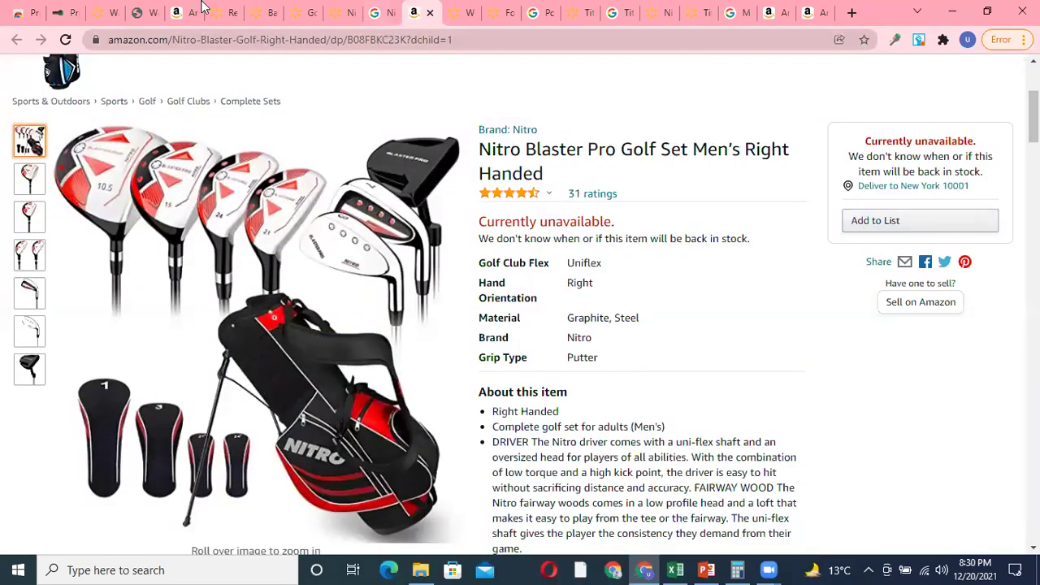
# Step: Switch to the Walmart basketball page and look through its department categories, including Electronics, Sports & Outdoors and Pets
pyautogui.click(215, 12)
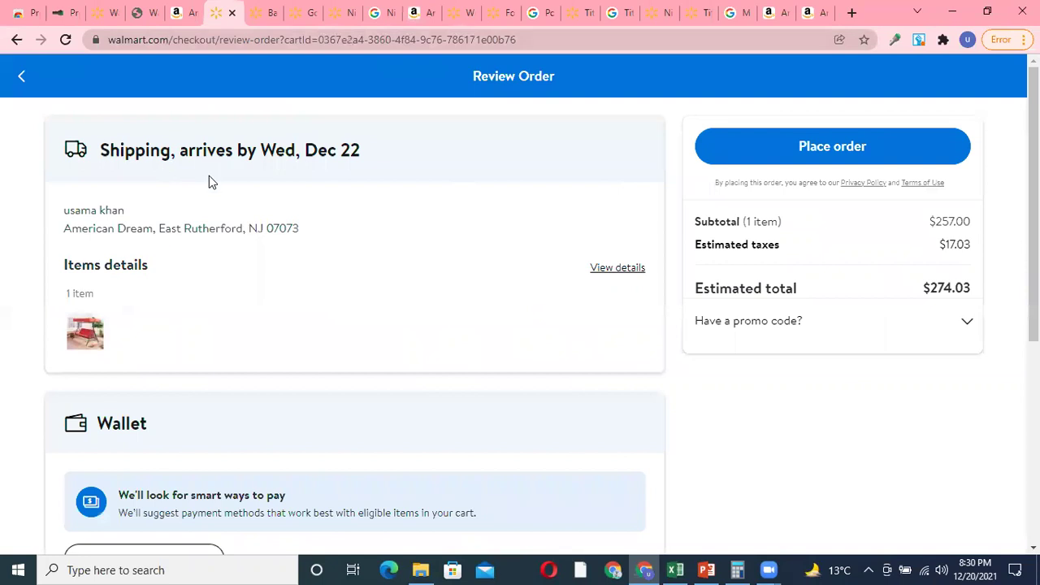
pyautogui.click(265, 13)
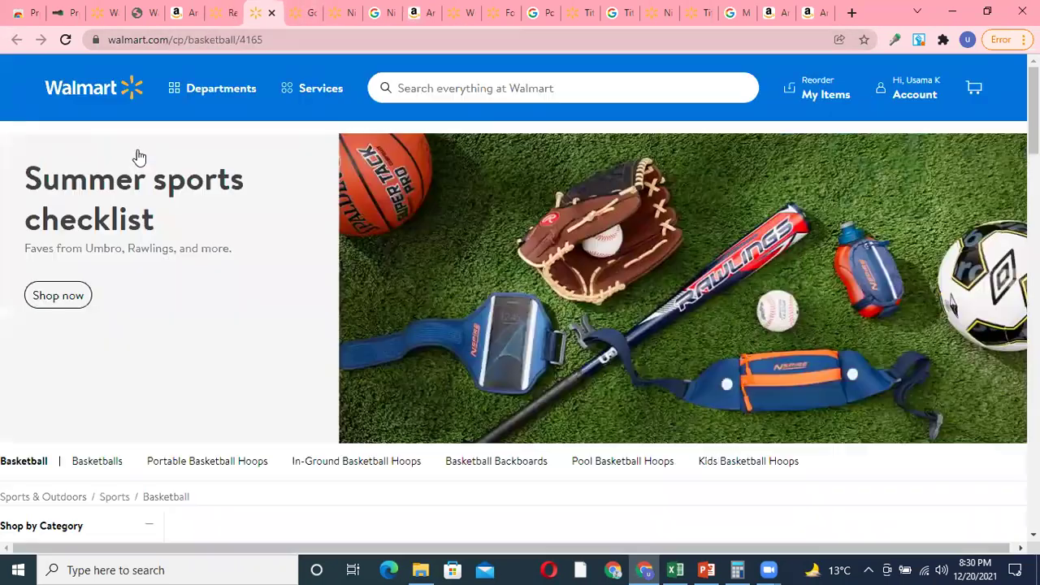
pyautogui.click(224, 89)
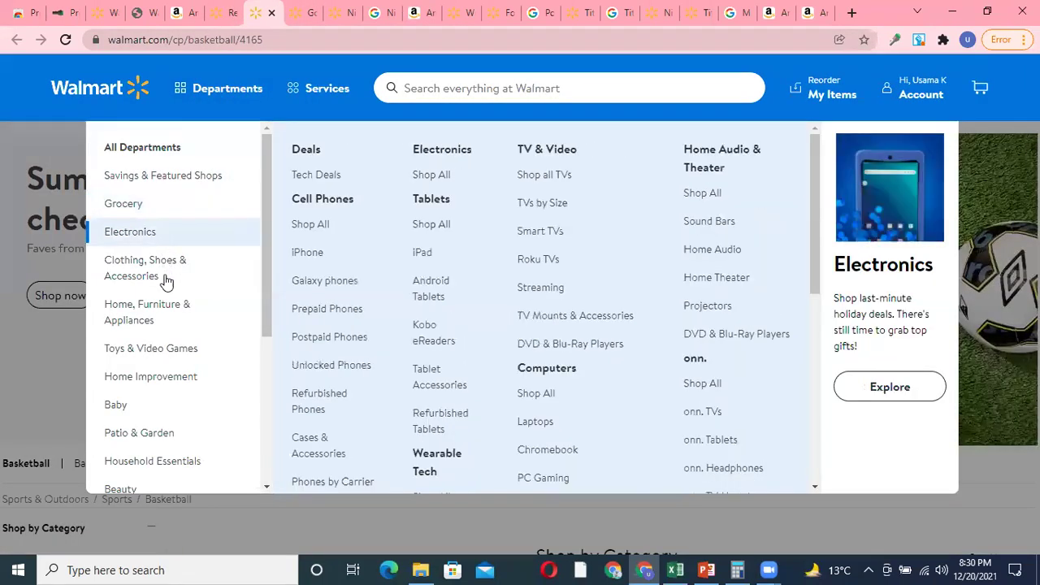
pyautogui.scroll(-2, 173, 309)
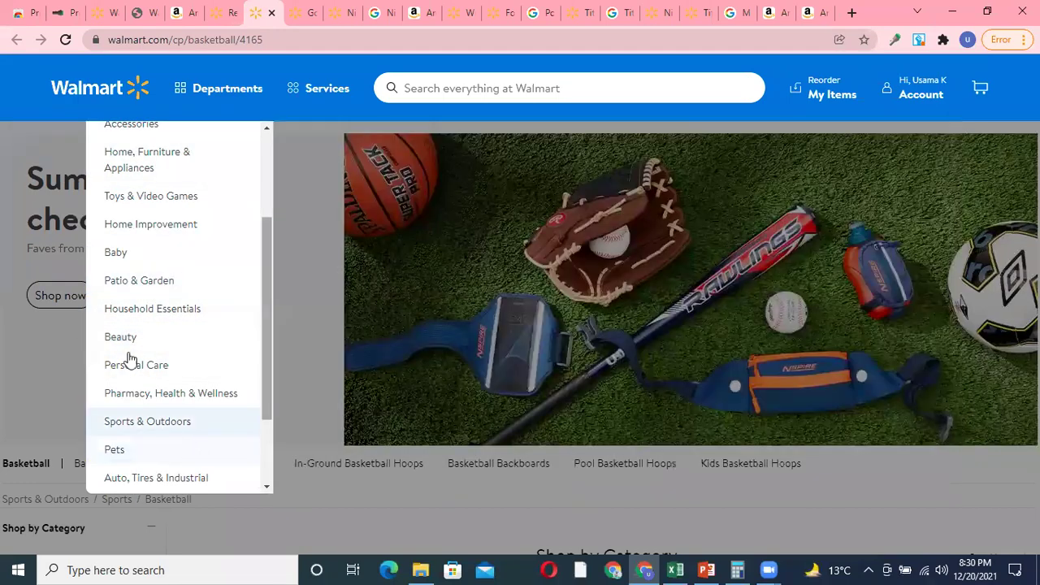
pyautogui.click(216, 97)
pyautogui.click(216, 89)
pyautogui.moveTo(121, 449)
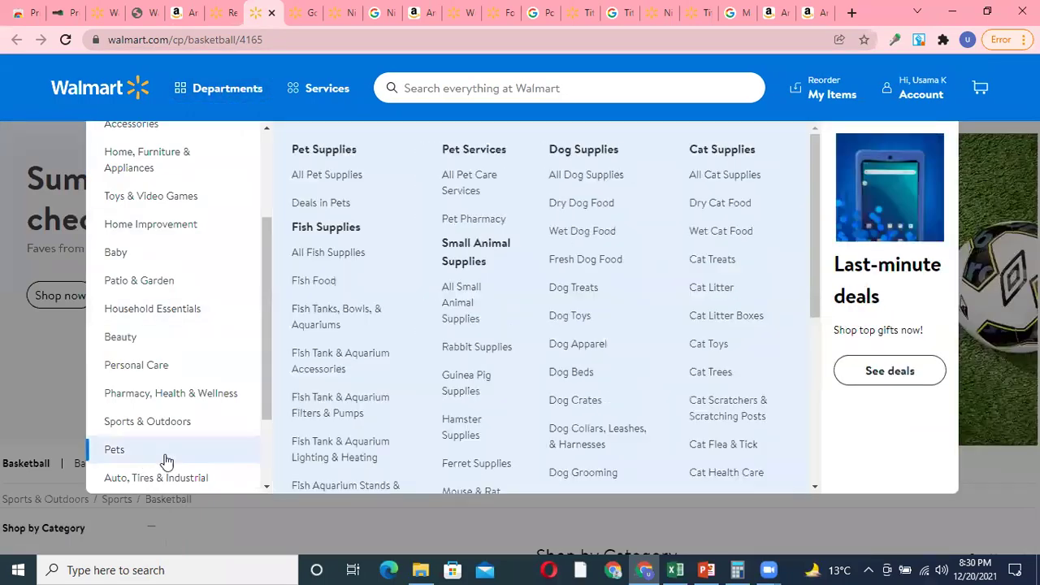
pyautogui.click(200, 94)
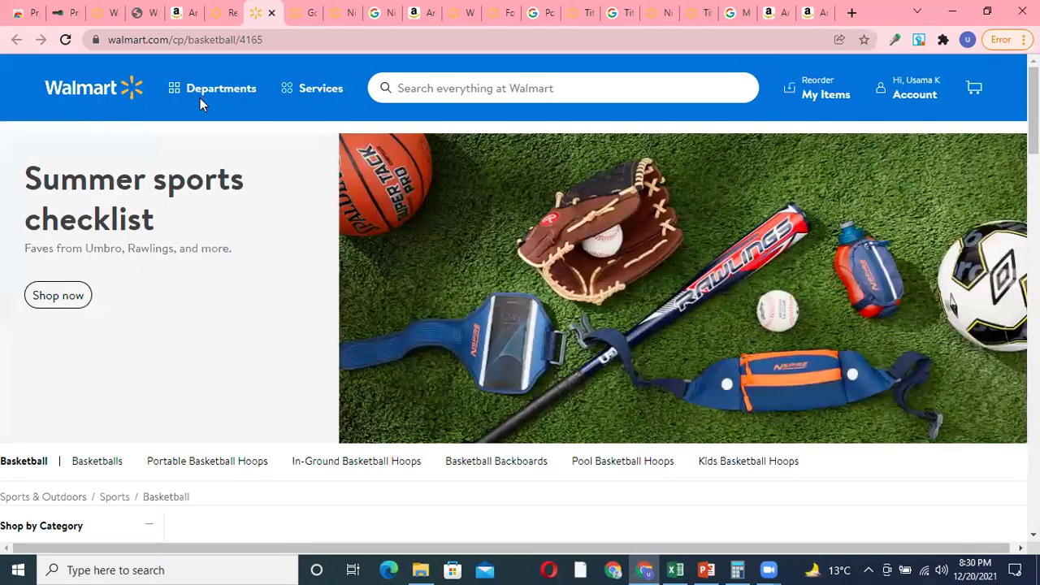
pyautogui.click(200, 98)
pyautogui.moveTo(202, 268)
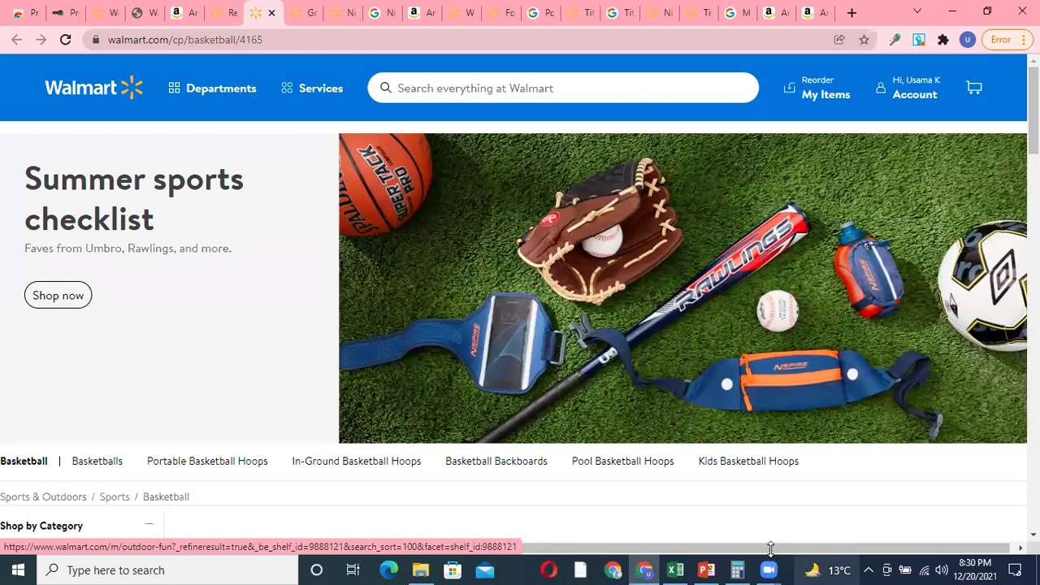
# Step: Switch to the Excel dropshipping profit sheet and examine the Amazon URL and ASN columns and the Sales TAX formula in H3
pyautogui.click(676, 570)
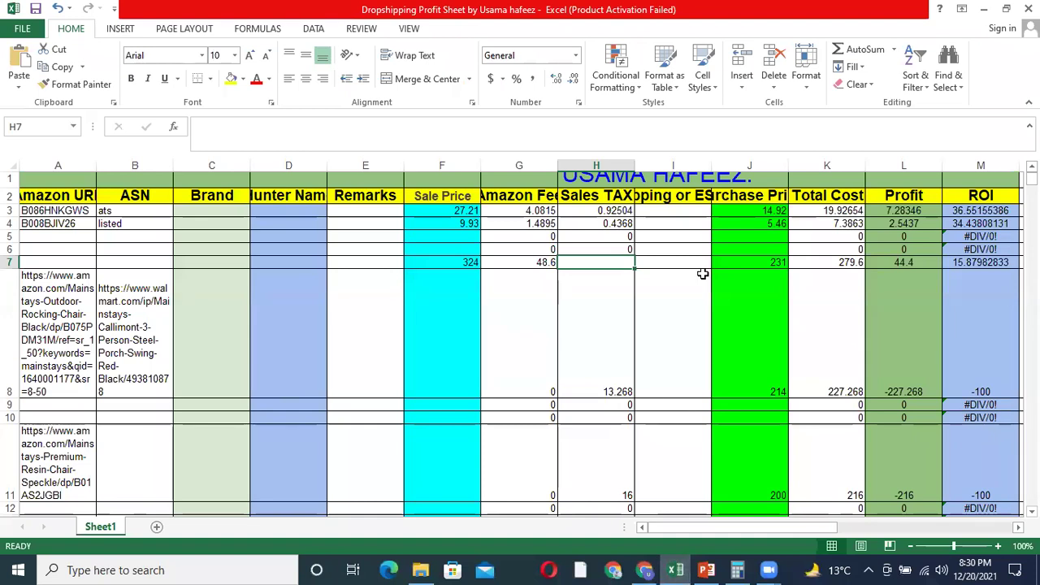
pyautogui.scroll(-3, 658, 309)
pyautogui.scroll(3, 655, 311)
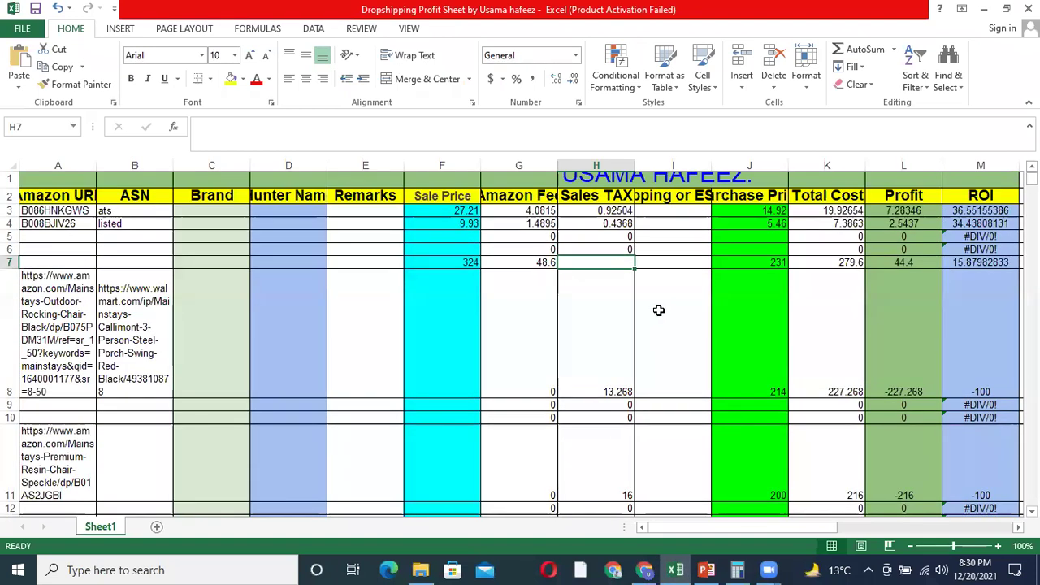
pyautogui.click(138, 195)
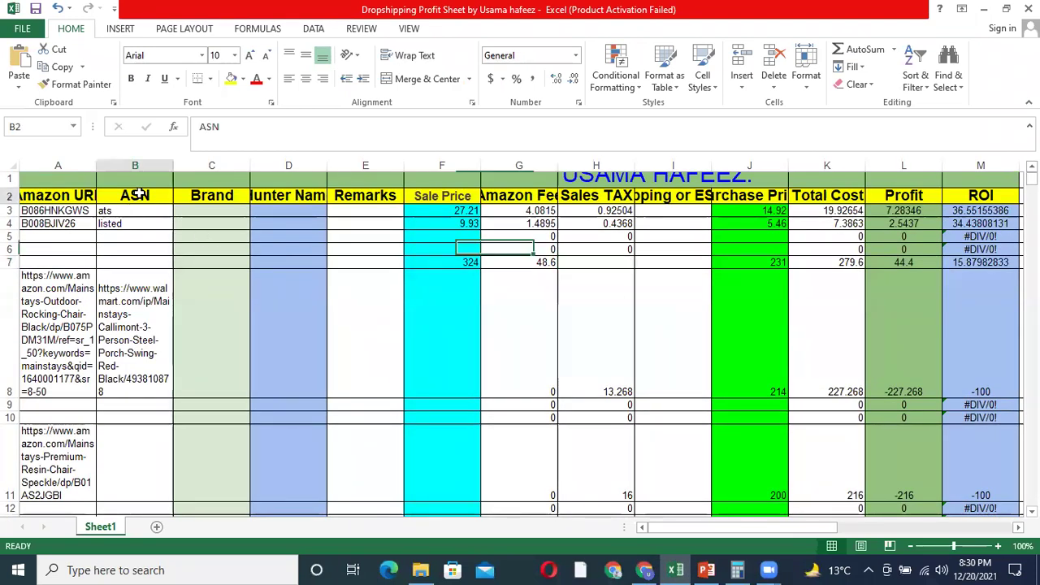
pyautogui.click(68, 197)
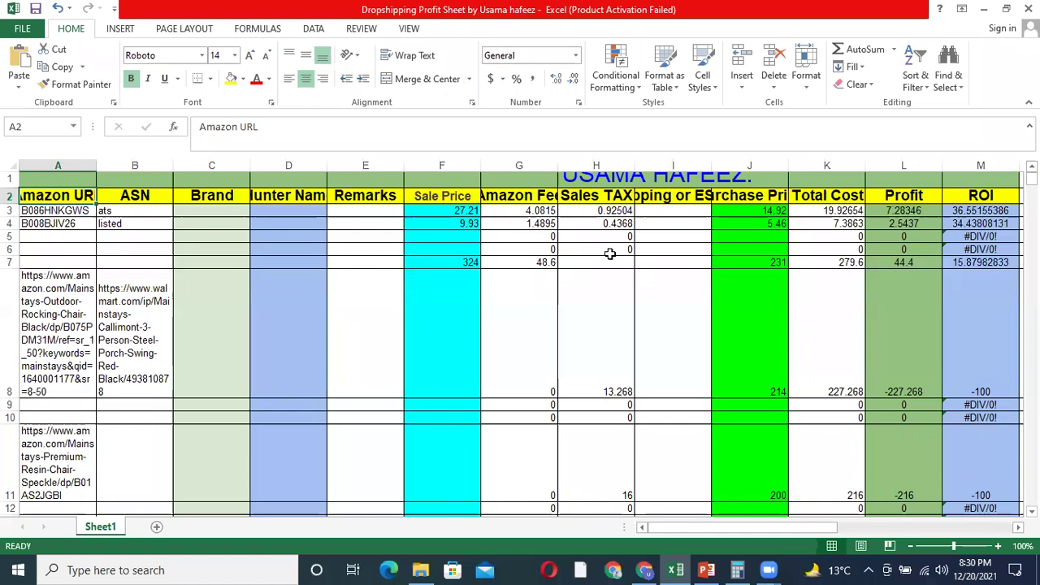
pyautogui.click(609, 210)
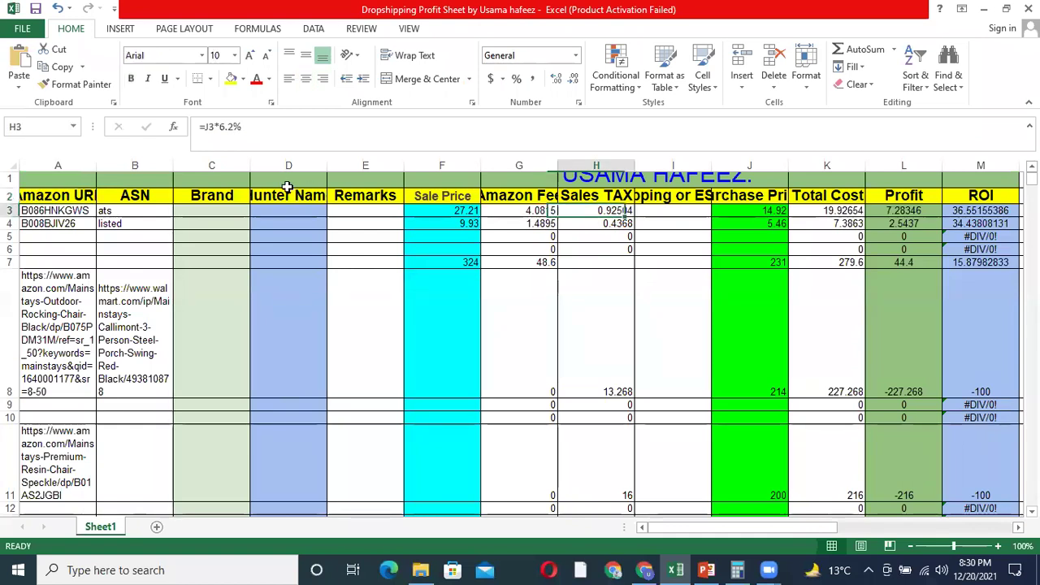
pyautogui.click(236, 128)
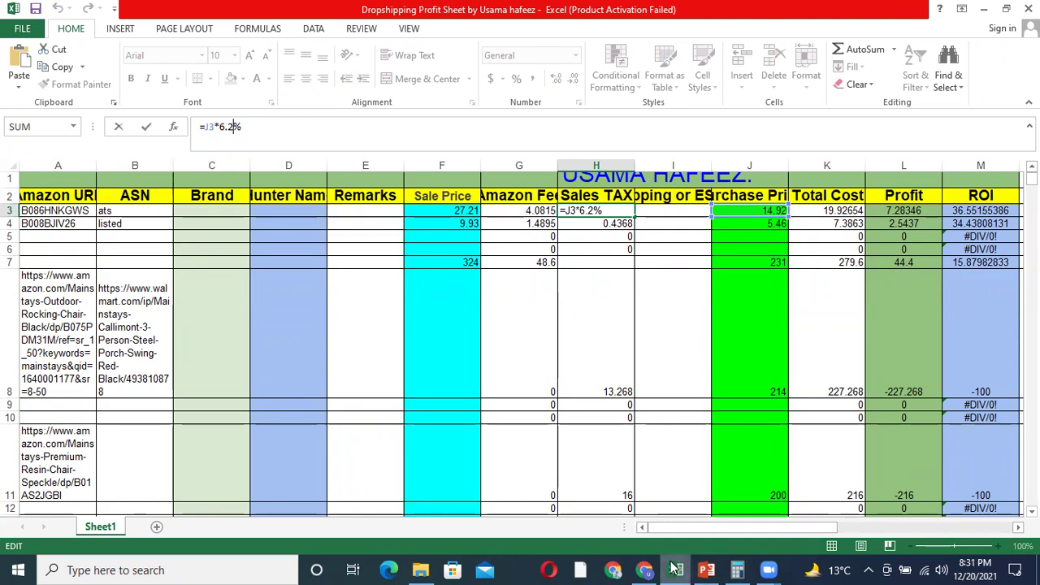
pyautogui.moveTo(707, 569)
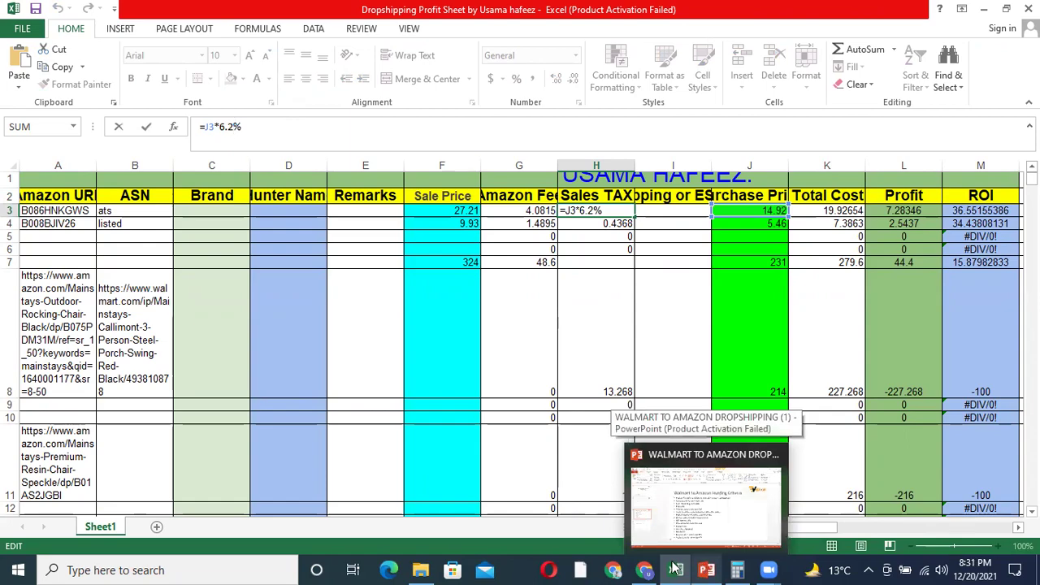
# Step: Return to Walmart's golf equipment listings in Chrome, dismiss the Amazon Assistant pop-up and look through the products and prices
pyautogui.click(645, 569)
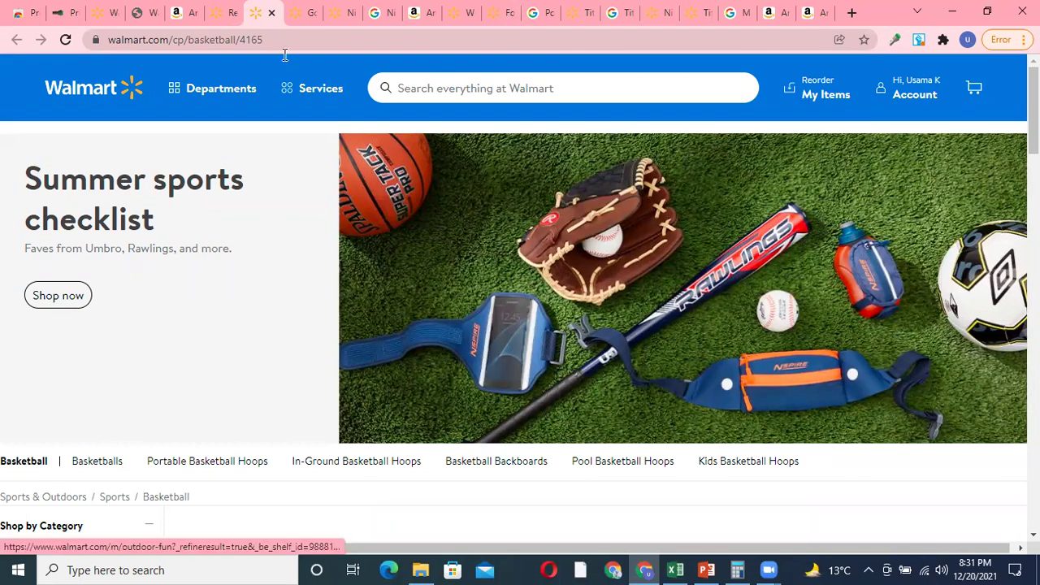
pyautogui.click(297, 13)
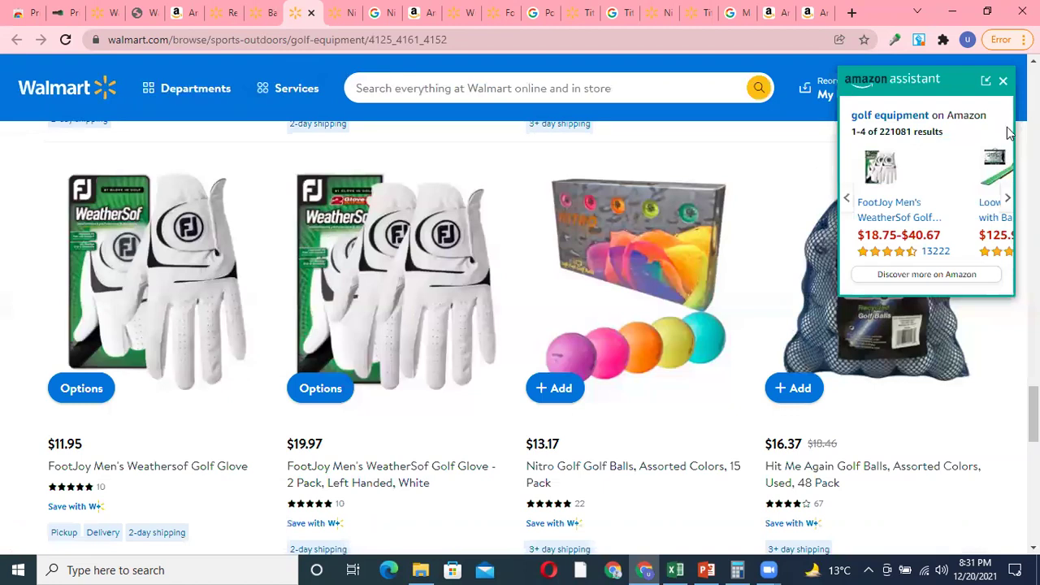
pyautogui.scroll(4, 1003, 115)
pyautogui.click(1003, 82)
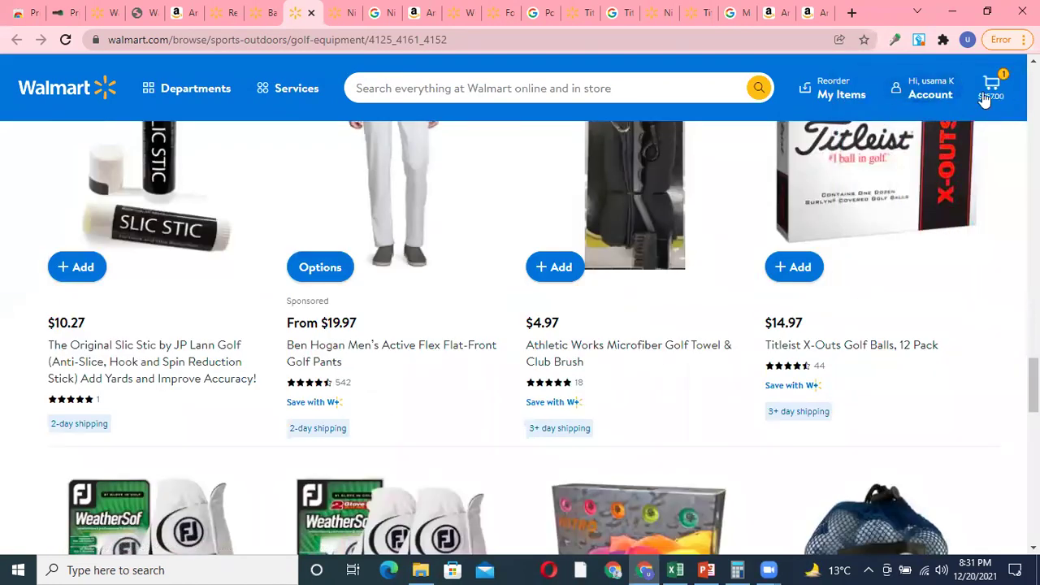
pyautogui.click(917, 92)
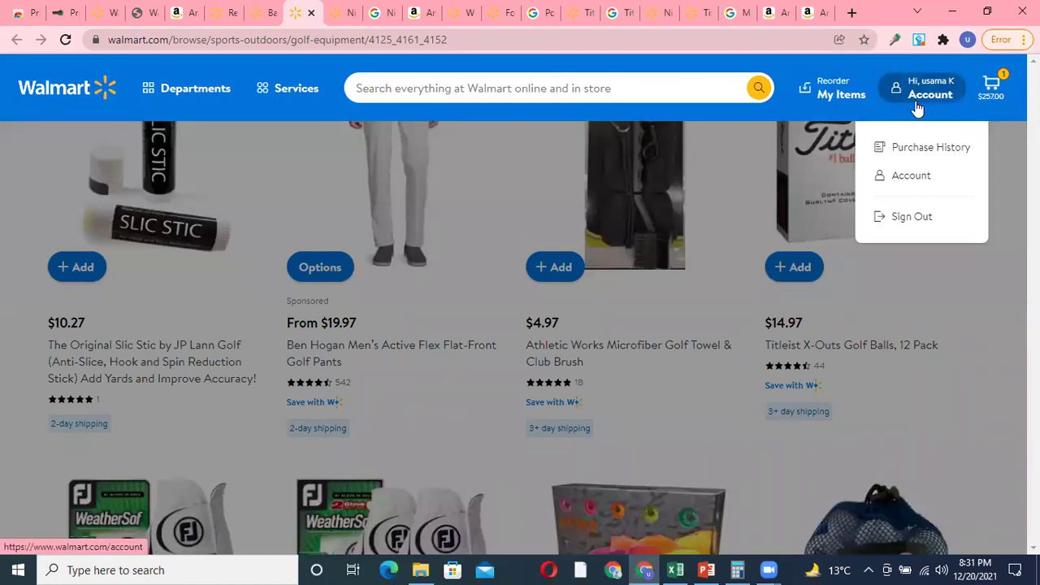
pyautogui.scroll(10, 602, 230)
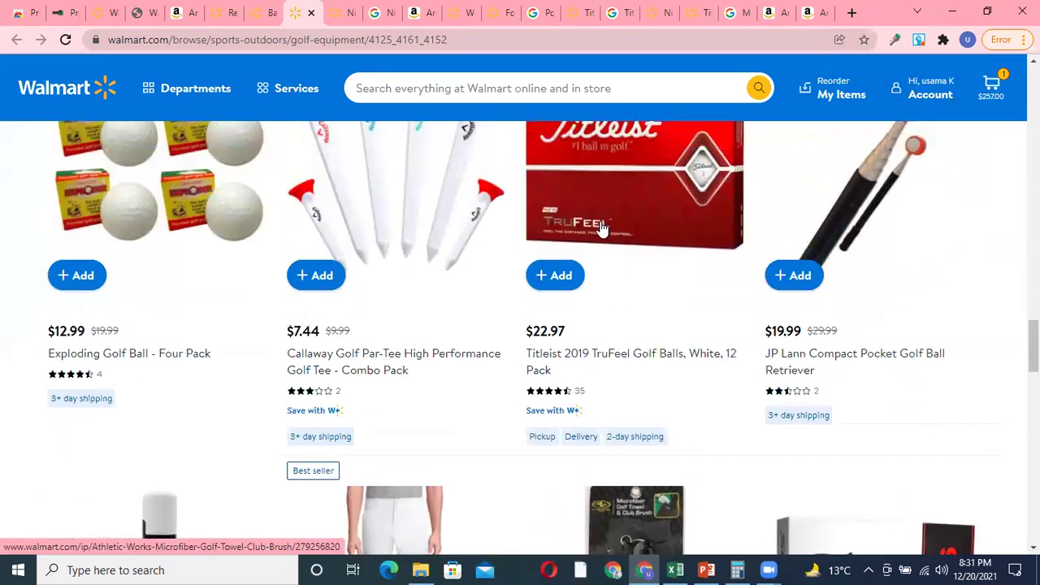
pyautogui.scroll(6, 484, 217)
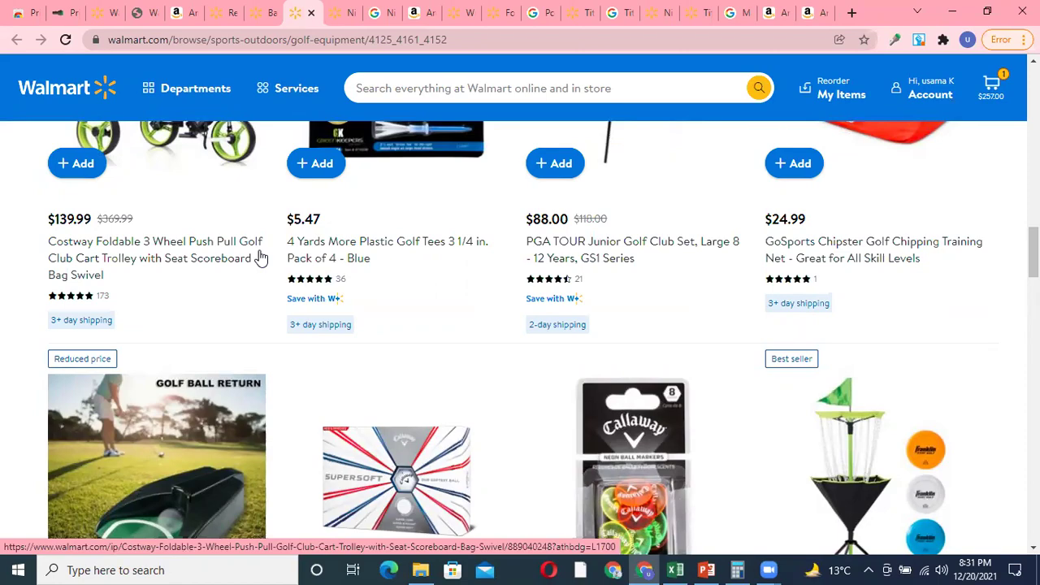
pyautogui.scroll(6, 561, 88)
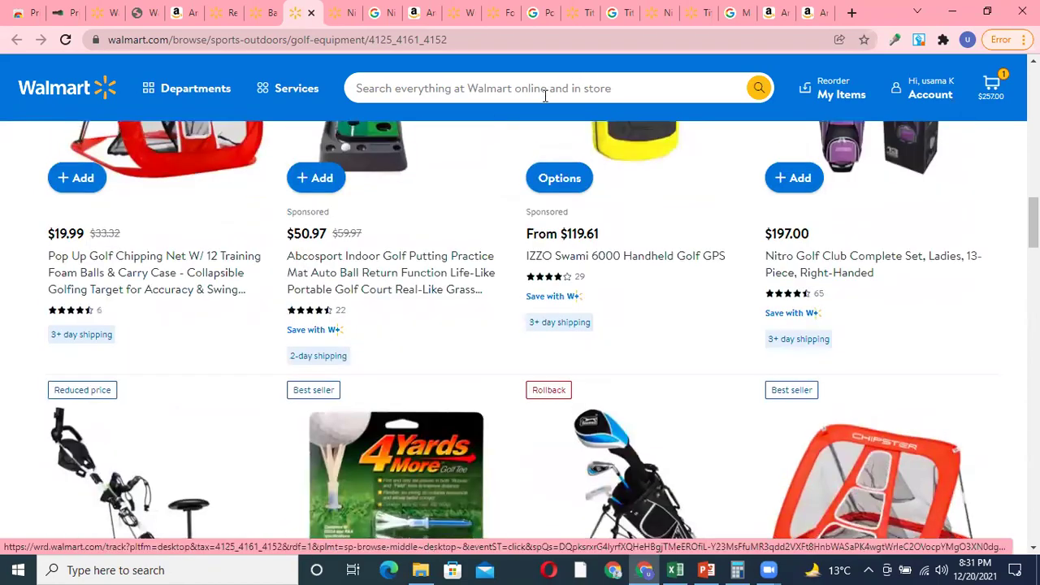
pyautogui.scroll(5, 465, 158)
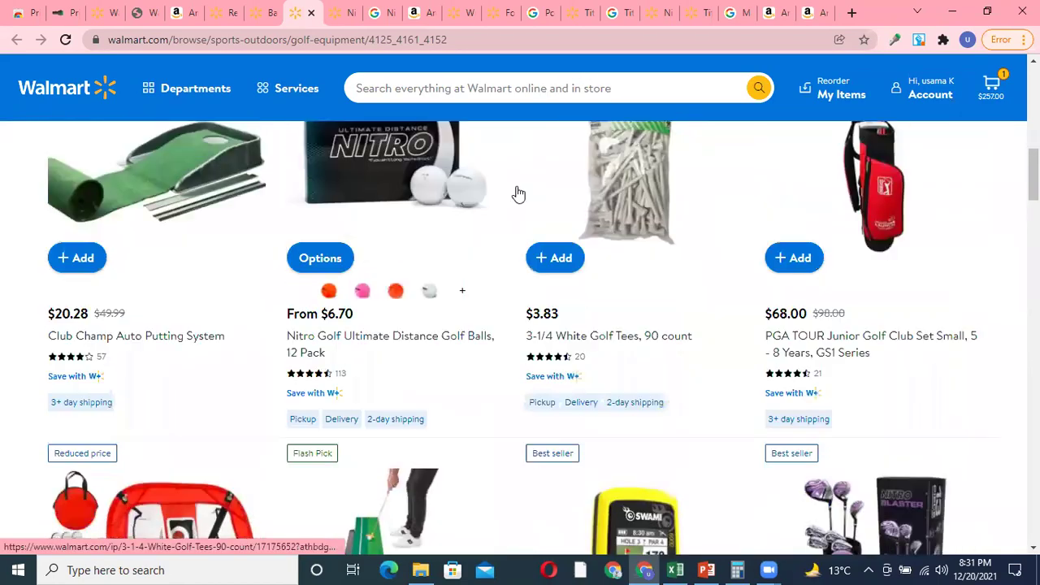
pyautogui.scroll(4, 519, 193)
pyautogui.click(896, 92)
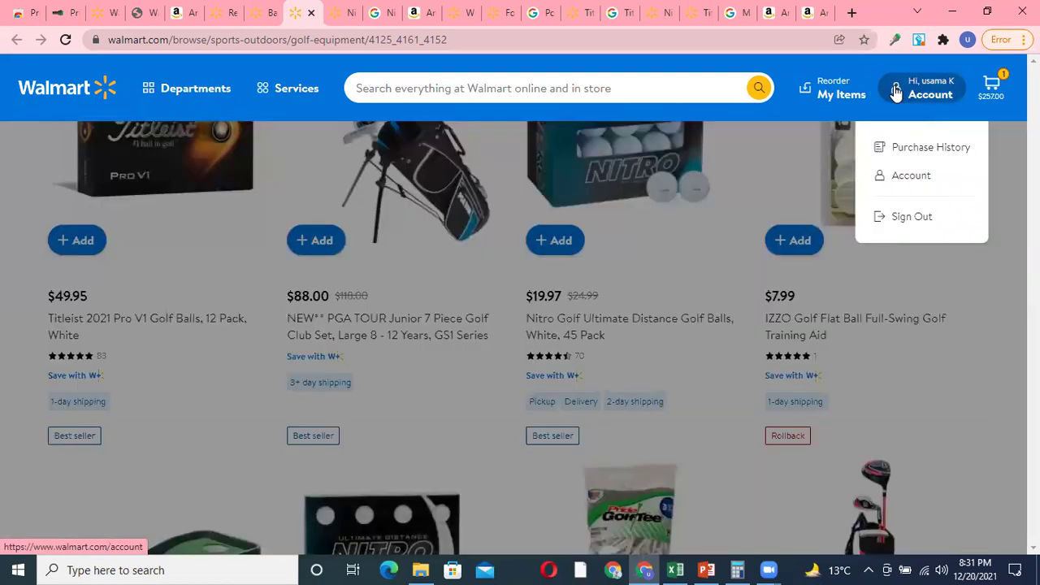
pyautogui.click(188, 115)
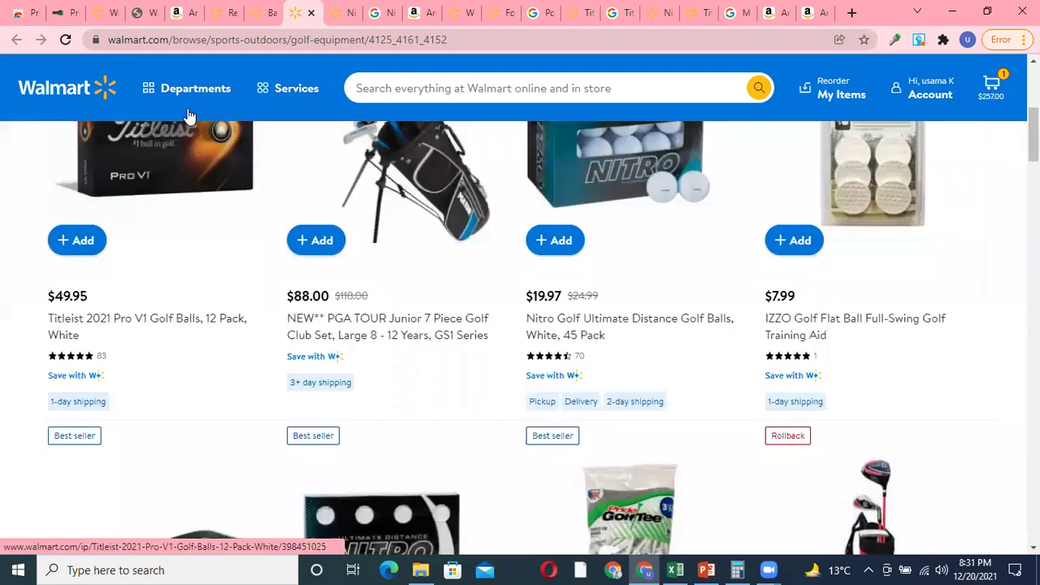
pyautogui.click(188, 115)
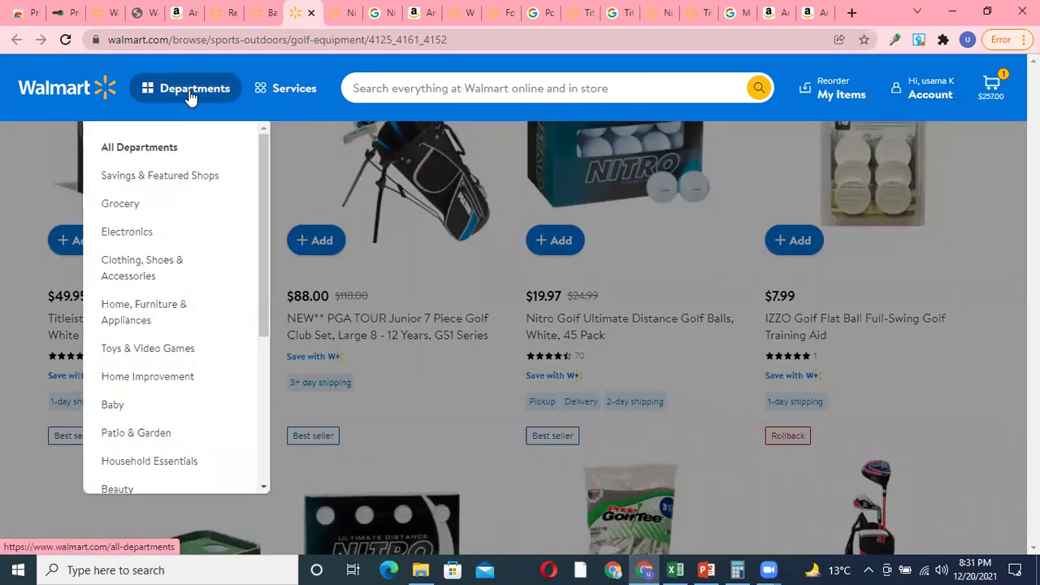
pyautogui.click(313, 200)
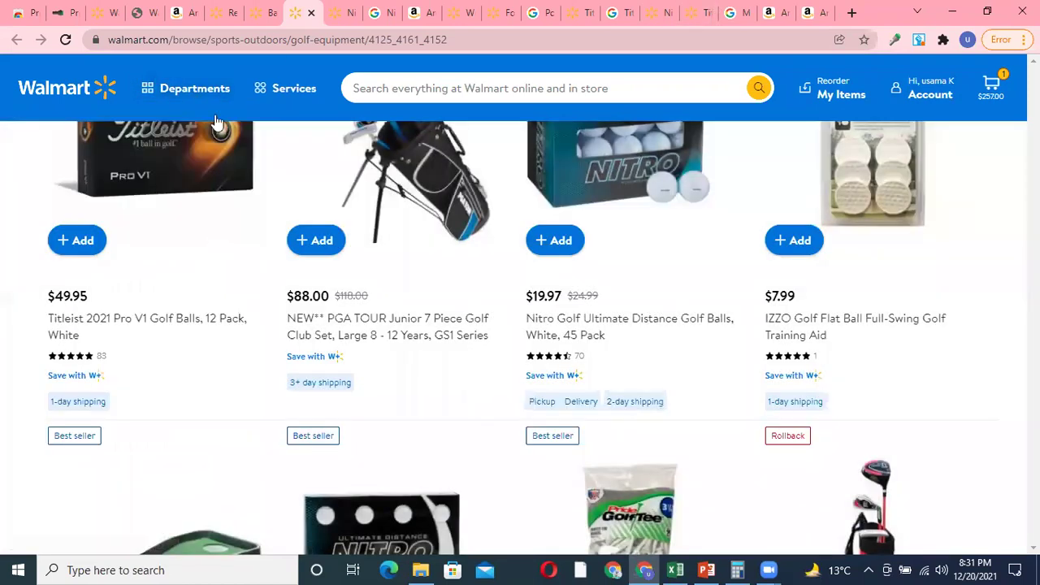
pyautogui.click(199, 91)
pyautogui.moveTo(261, 219); pyautogui.dragTo(251, 365)
pyautogui.moveTo(251, 367)
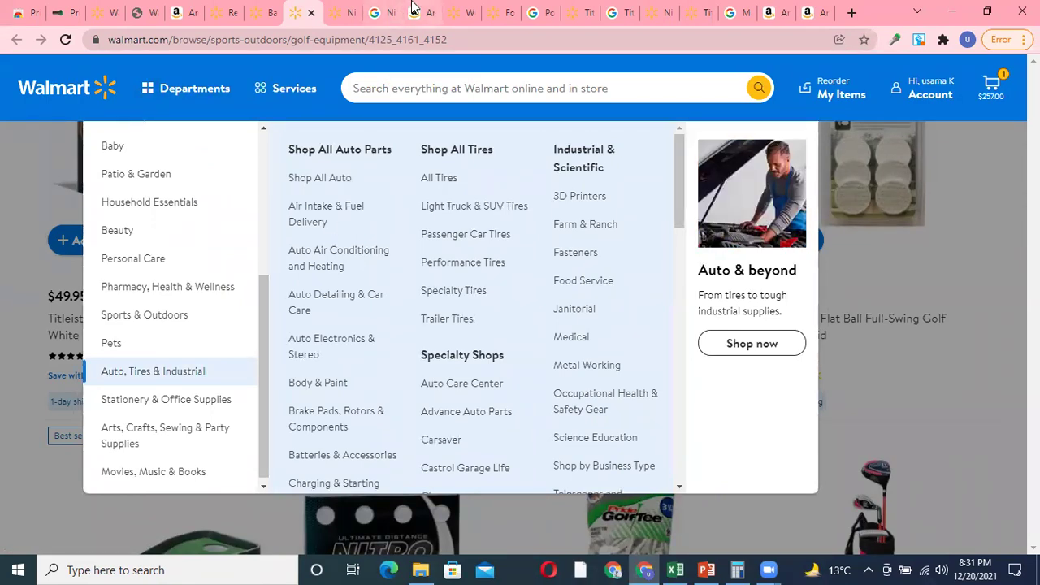
# Step: Go back to Amazon's Nitro Blaster Pro page and open the Movers & Shakers list from Amazon's best sellers
pyautogui.click(415, 12)
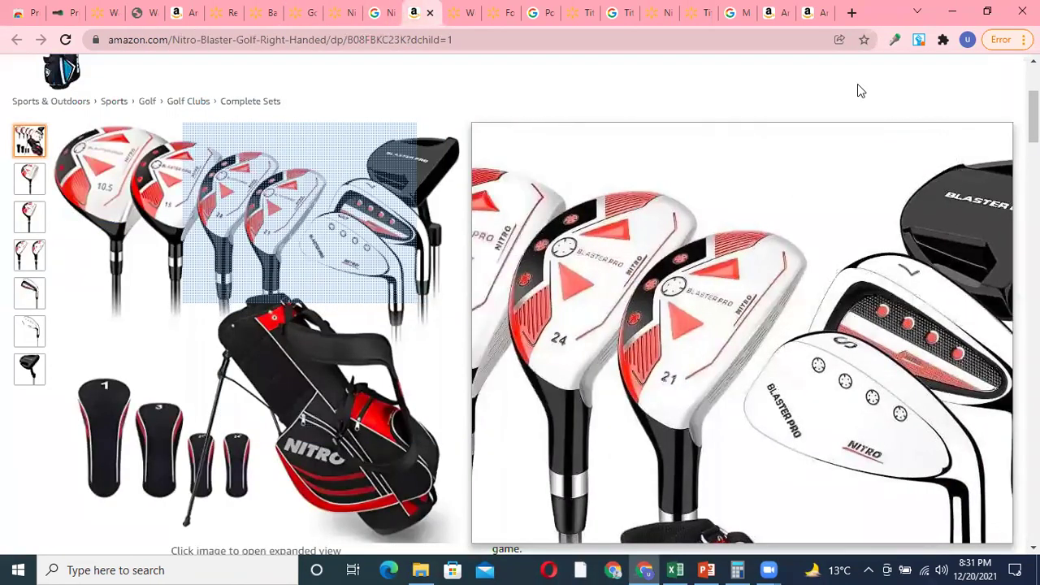
pyautogui.scroll(2, 139, 132)
pyautogui.scroll(1, 140, 132)
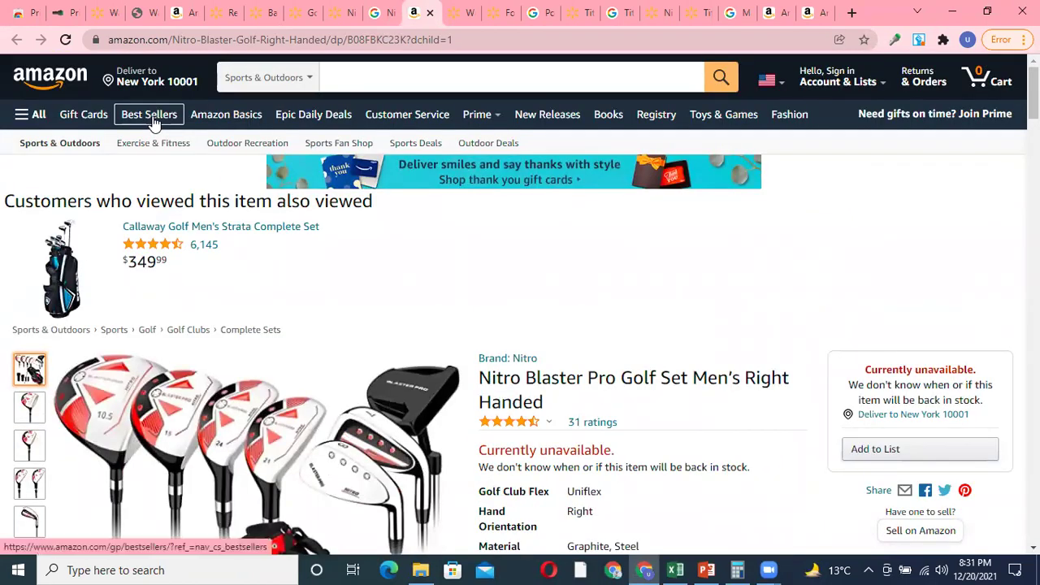
pyautogui.click(153, 120)
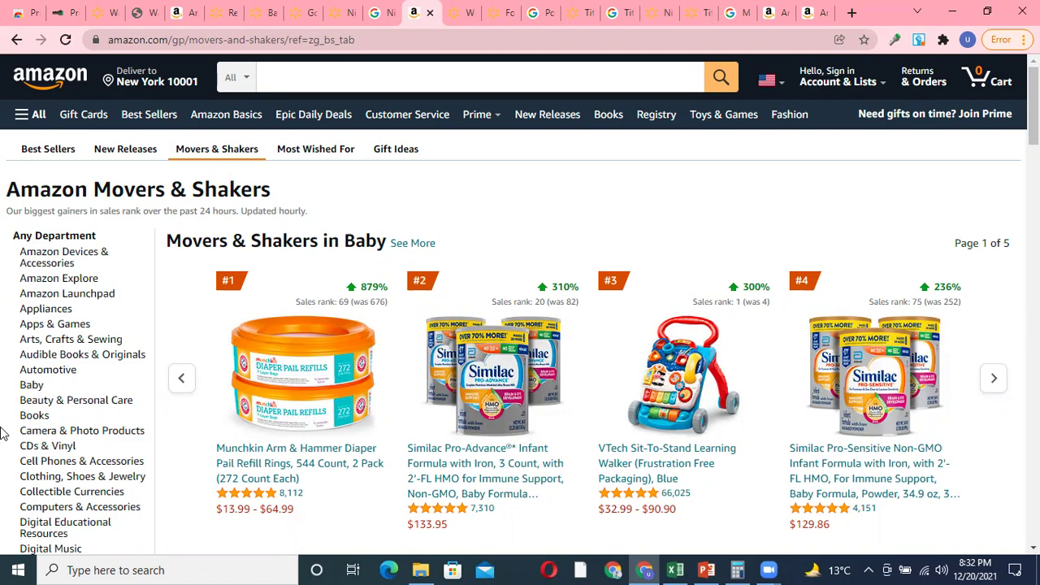
# Step: Look through Amazon's Movers & Shakers products and departments, and open the Home & Kitchen list
pyautogui.scroll(-3, 638, 236)
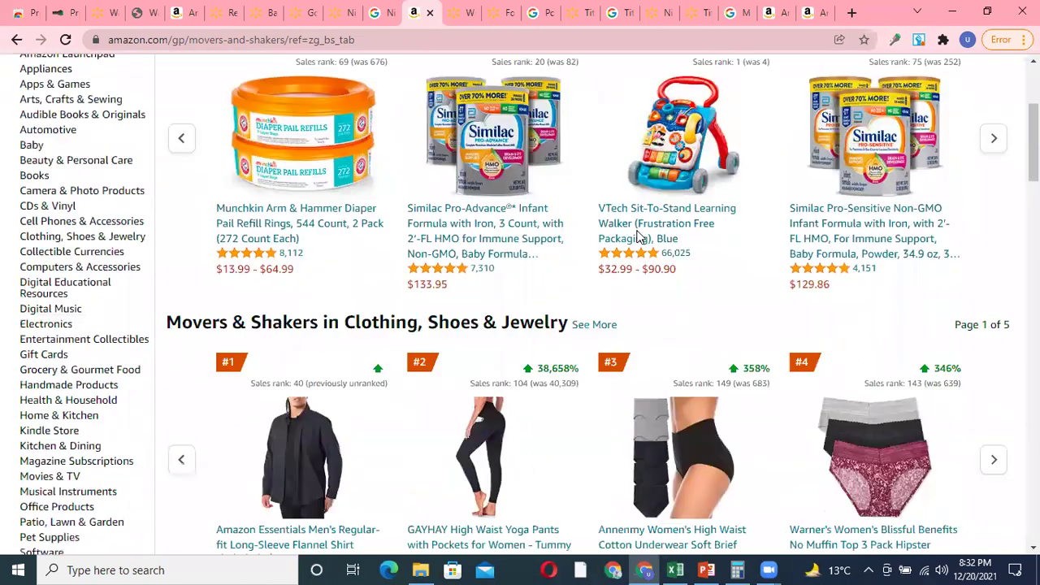
pyautogui.scroll(-3, 486, 305)
pyautogui.scroll(-6, 378, 239)
pyautogui.scroll(4, 380, 240)
pyautogui.scroll(3, 236, 281)
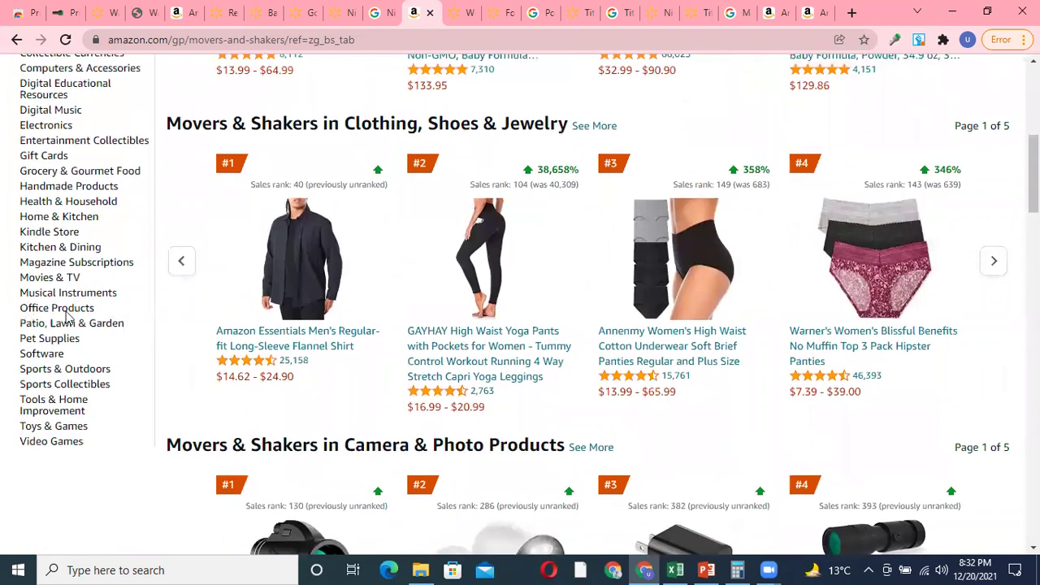
pyautogui.scroll(2, 86, 327)
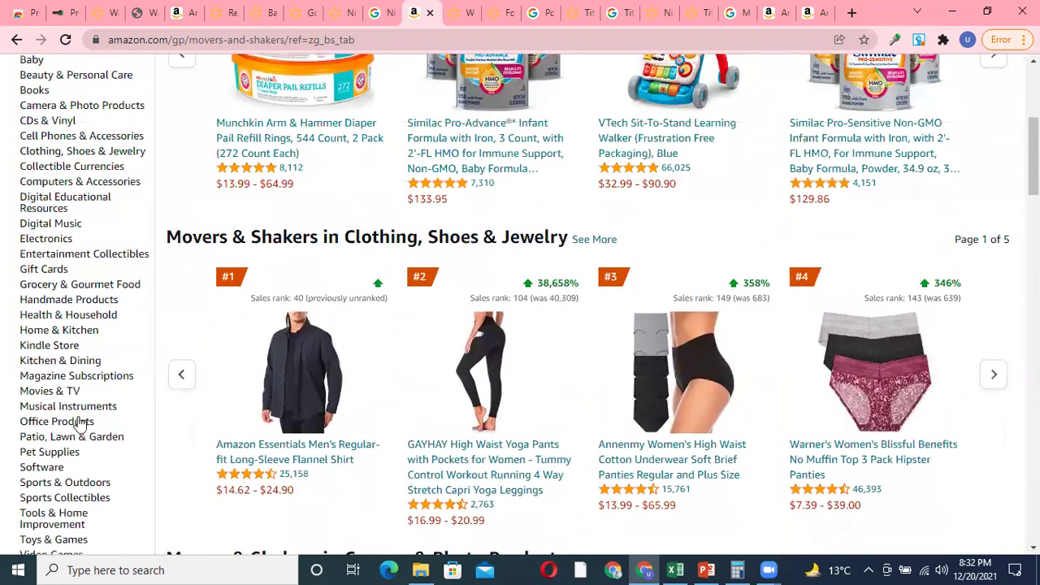
pyautogui.scroll(1, 81, 399)
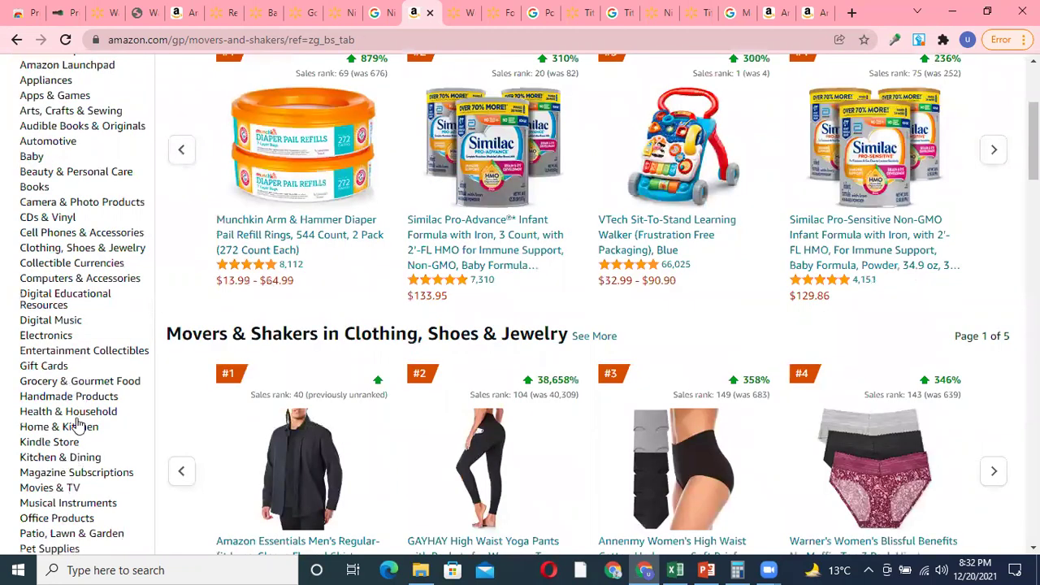
pyautogui.click(183, 420)
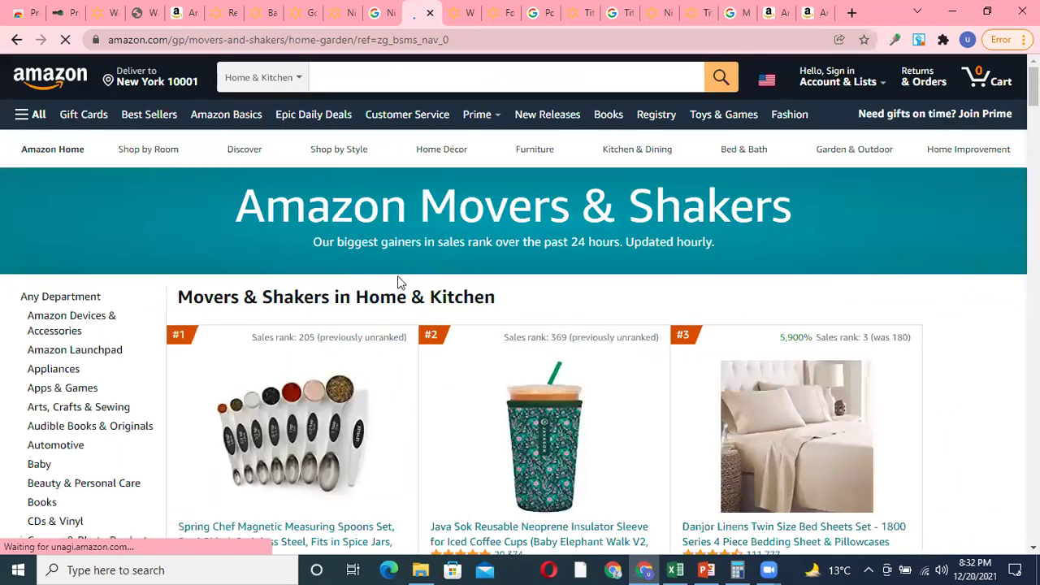
# Step: Browse the Home & Kitchen Movers & Shakers and open the #7 Pure Enrichment MistAire Silver humidifier in a new tab
pyautogui.scroll(-4, 398, 282)
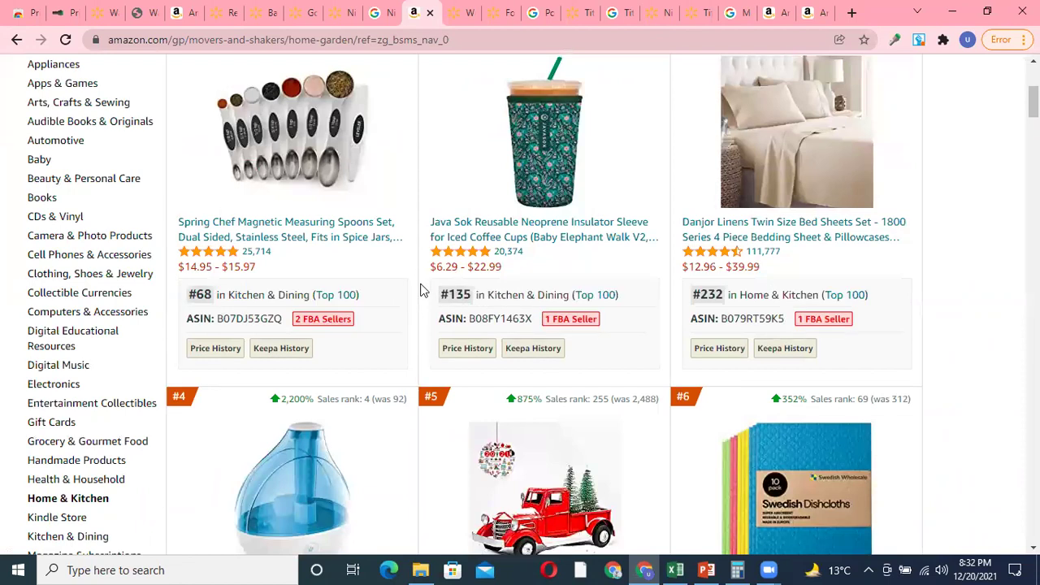
pyautogui.scroll(-1, 371, 214)
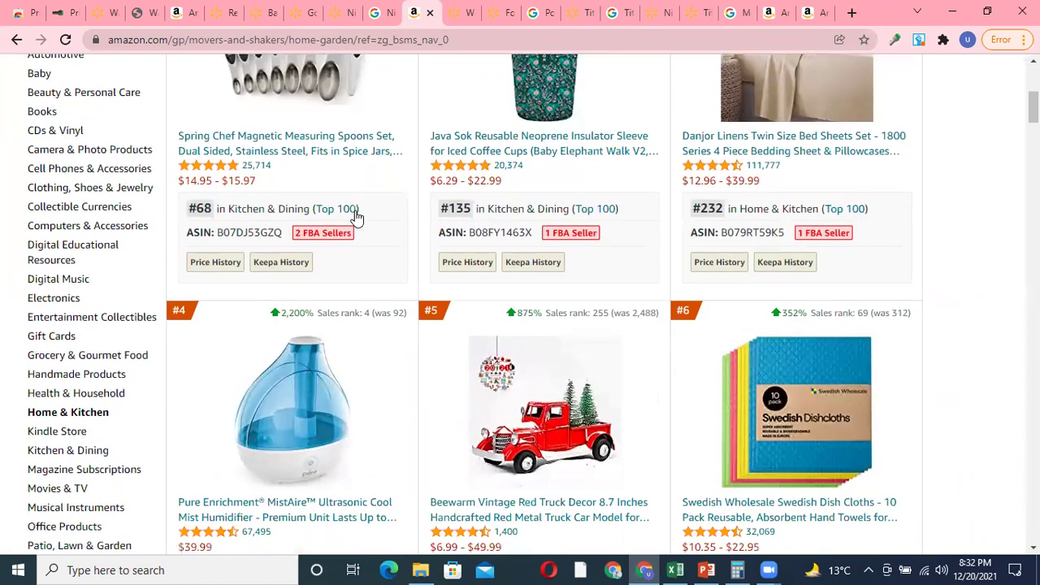
pyautogui.scroll(-3, 501, 229)
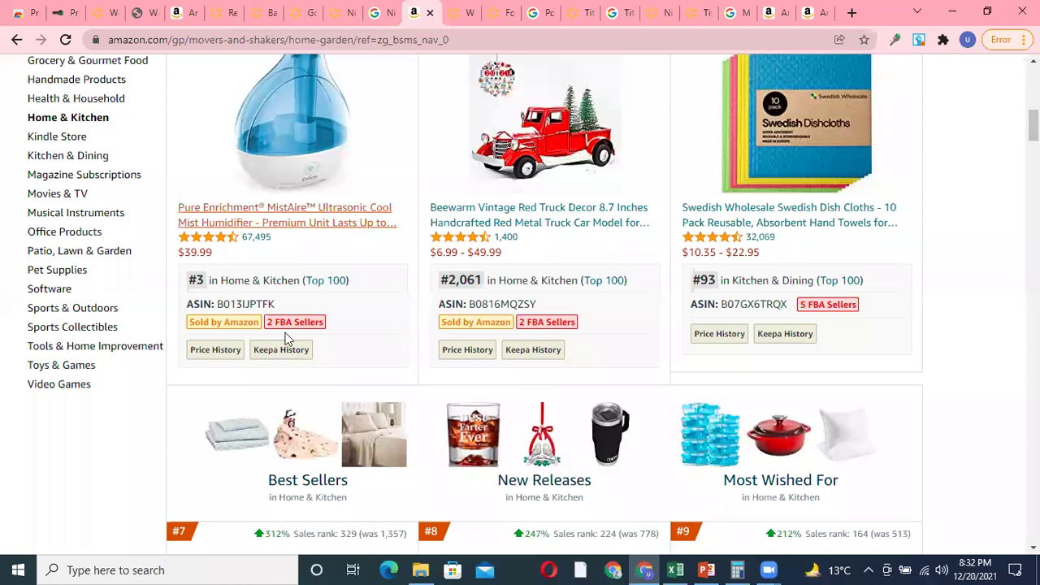
pyautogui.scroll(-4, 326, 353)
pyautogui.rightClick(326, 352)
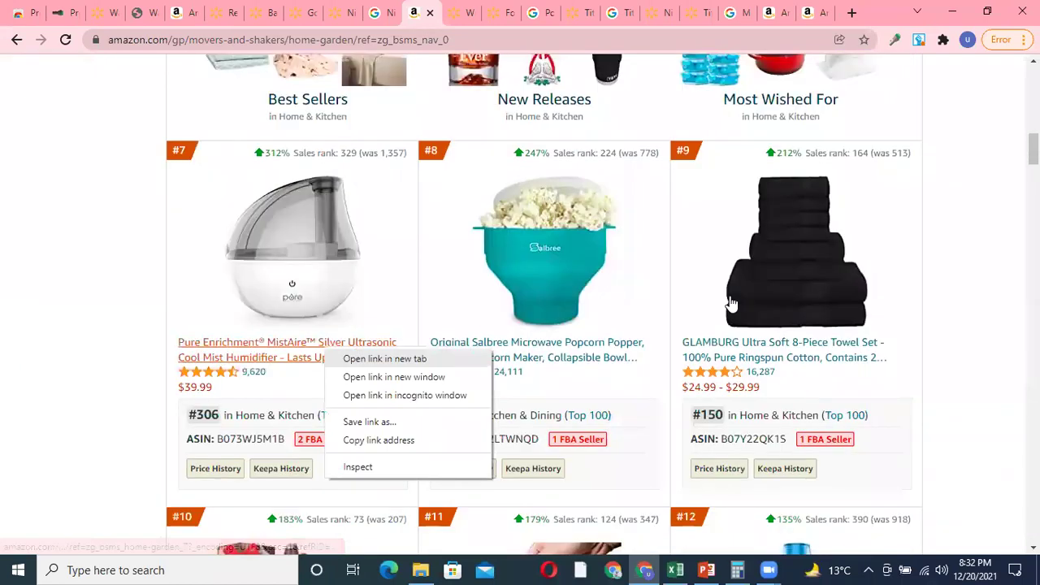
pyautogui.click(384, 359)
# Step: Continue down the Home & Kitchen list and open the Hamilton Beach Mini 3-Cup Food Processor in a new tab
pyautogui.scroll(-8, 595, 258)
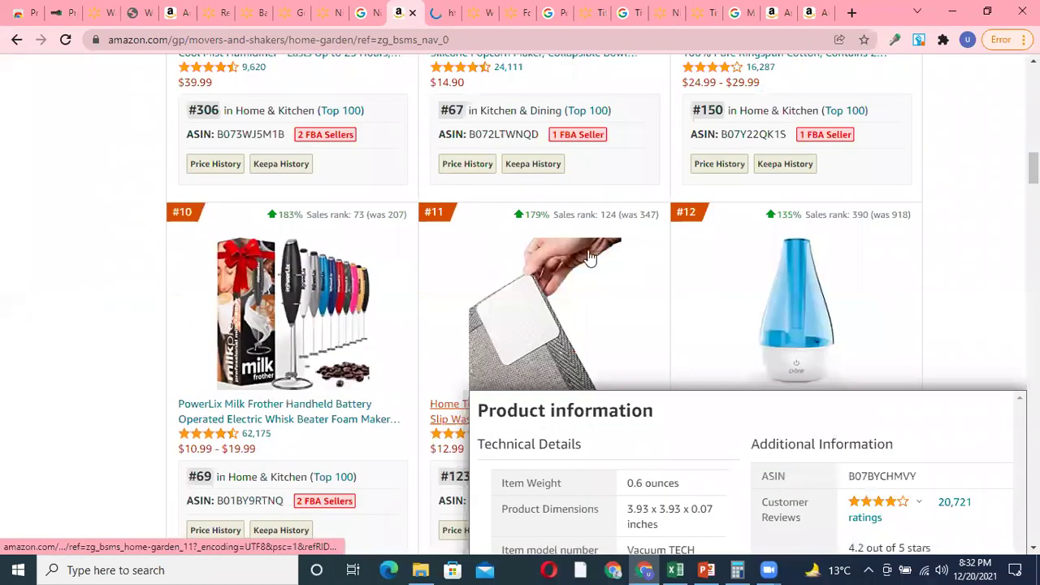
pyautogui.scroll(-1, 595, 257)
pyautogui.middleClick(762, 263)
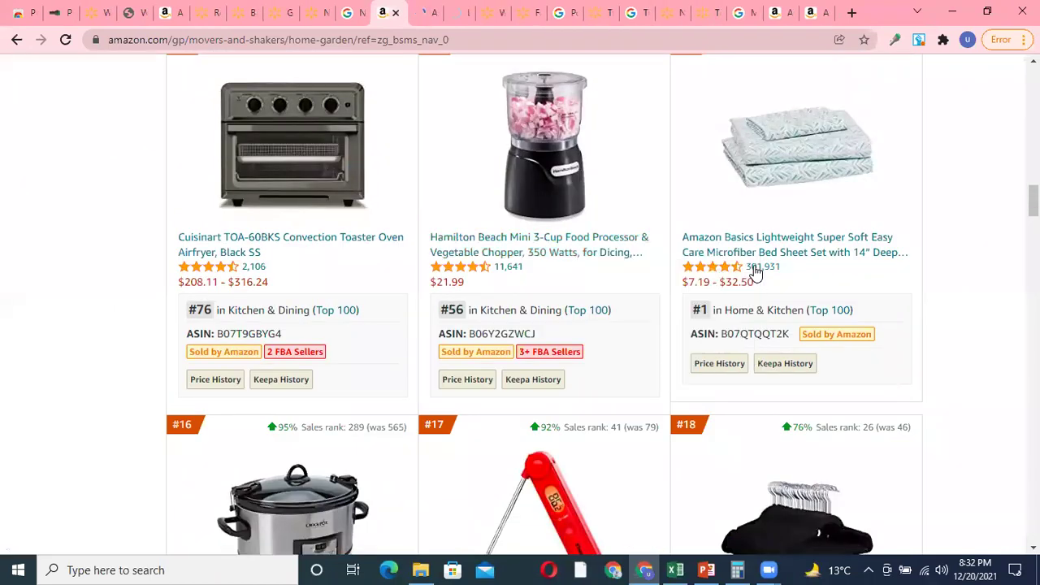
# Step: Browse further down the list and open the Genteele bath mat and the Best Farter Ever whiskey glass in new tabs
pyautogui.scroll(-4, 727, 169)
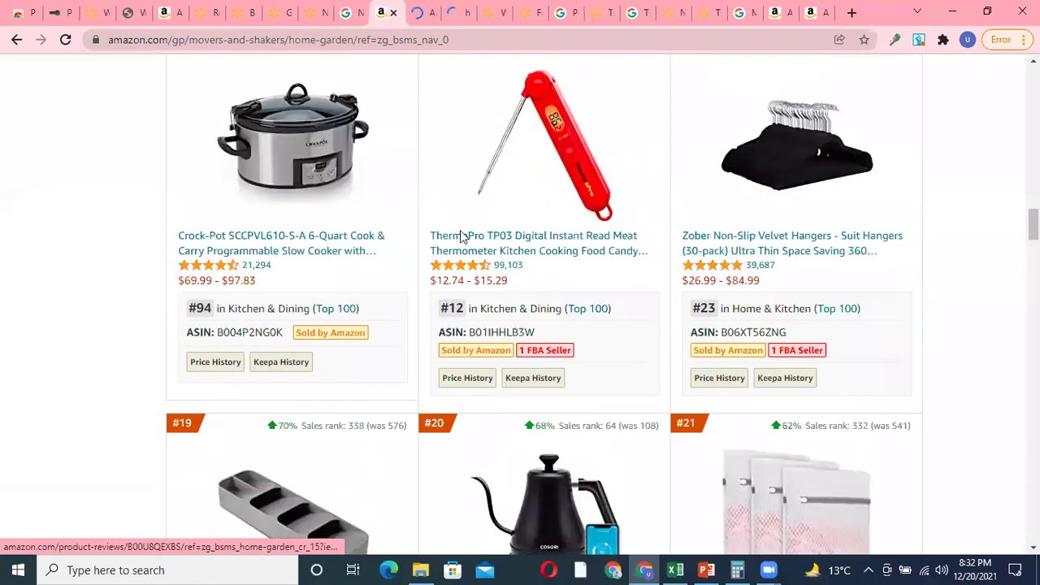
pyautogui.scroll(-3, 461, 236)
pyautogui.scroll(-9, 477, 316)
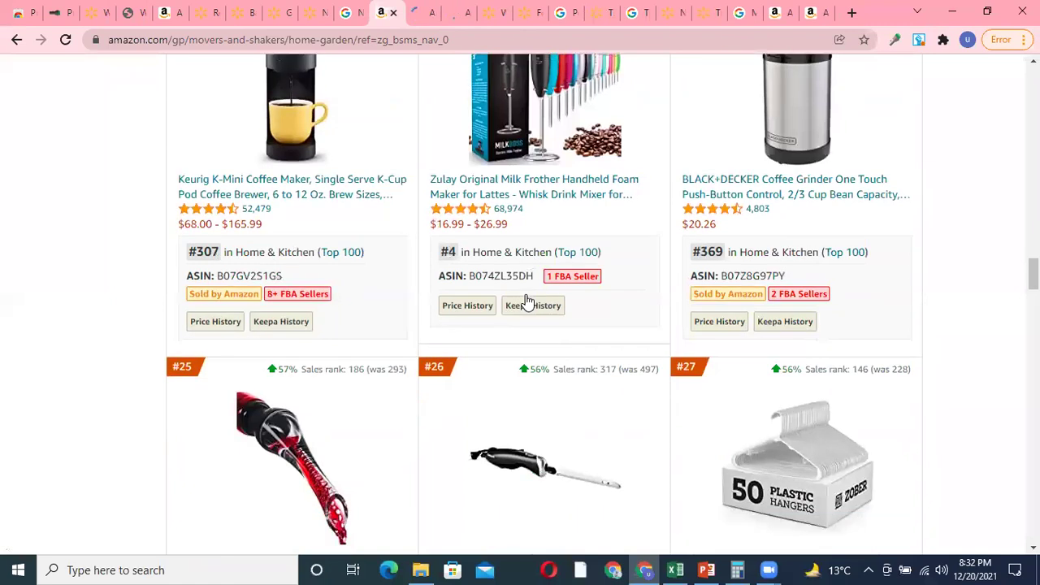
pyautogui.scroll(-5, 332, 263)
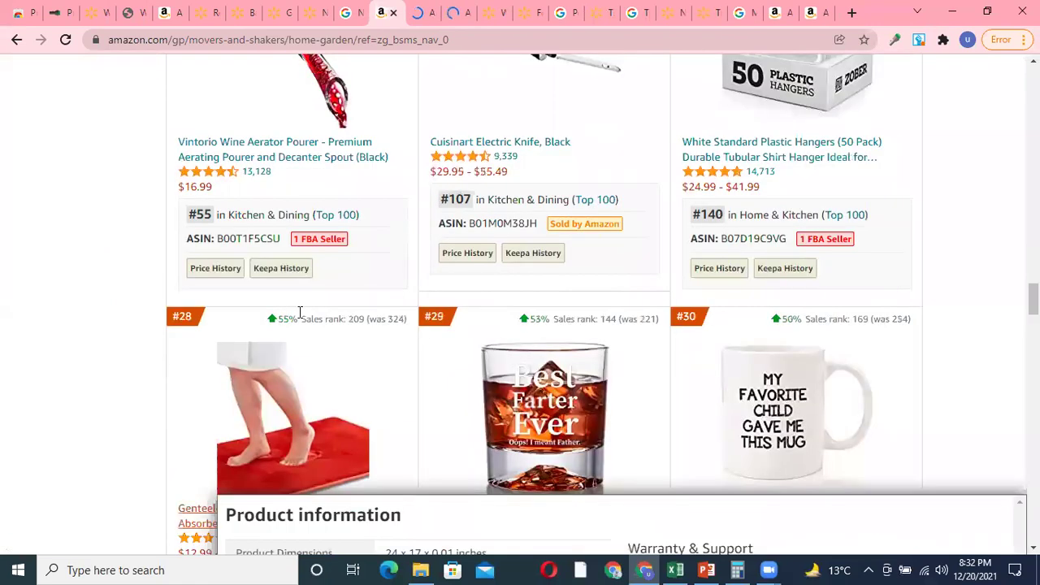
pyautogui.scroll(-3, 341, 289)
pyautogui.rightClick(327, 291)
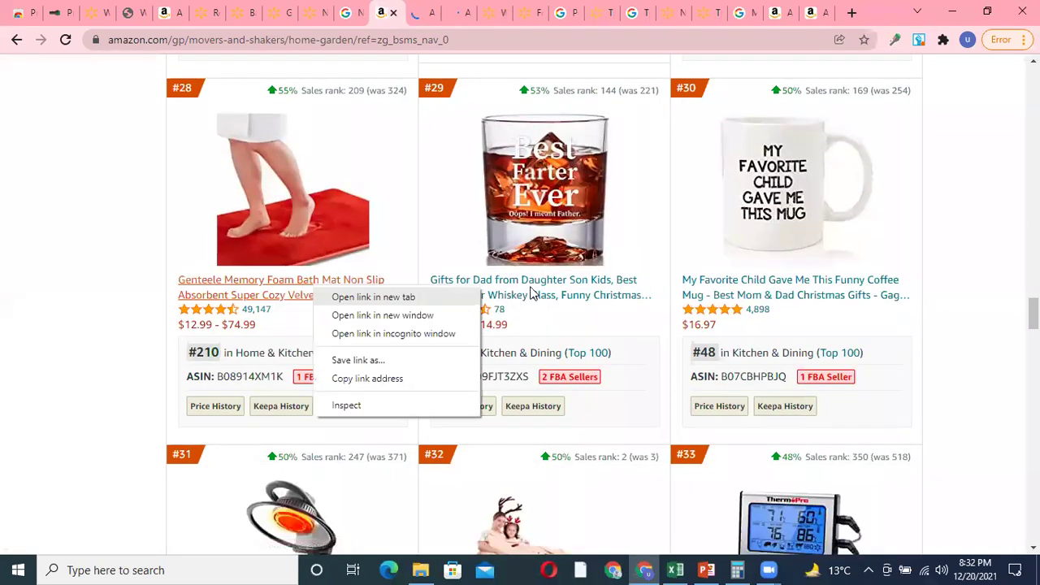
pyautogui.click(357, 296)
pyautogui.rightClick(533, 293)
pyautogui.click(551, 301)
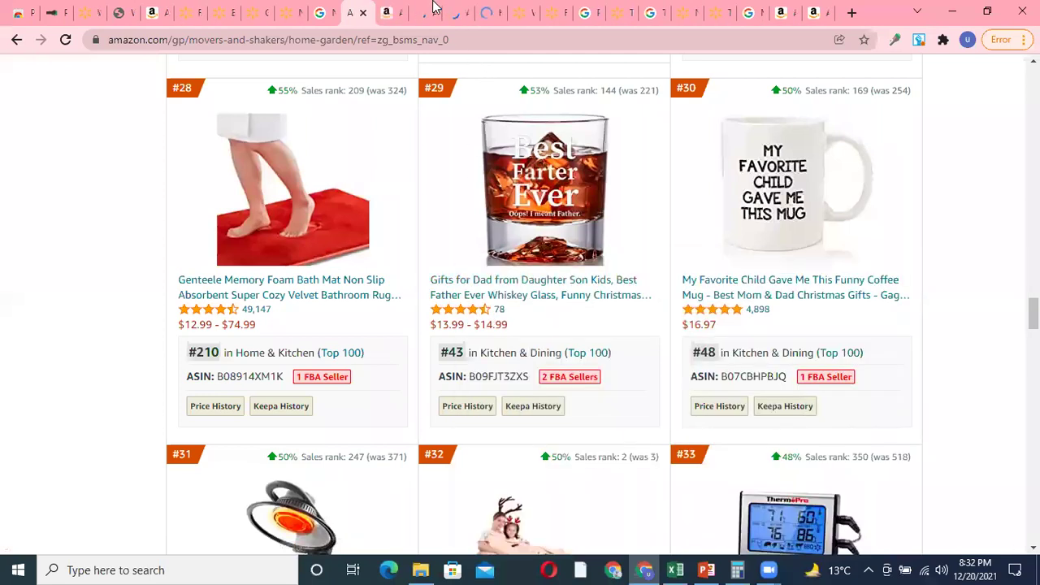
# Step: Review the Hamilton Beach food processor listing and compare its price across other sellers with PriceBlink
pyautogui.click(423, 13)
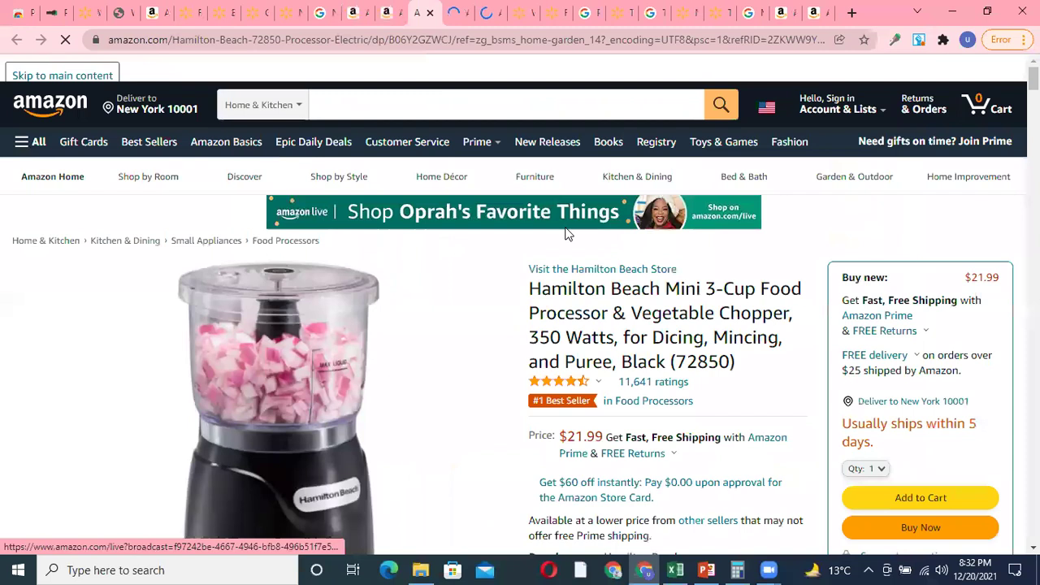
pyautogui.scroll(-2, 672, 235)
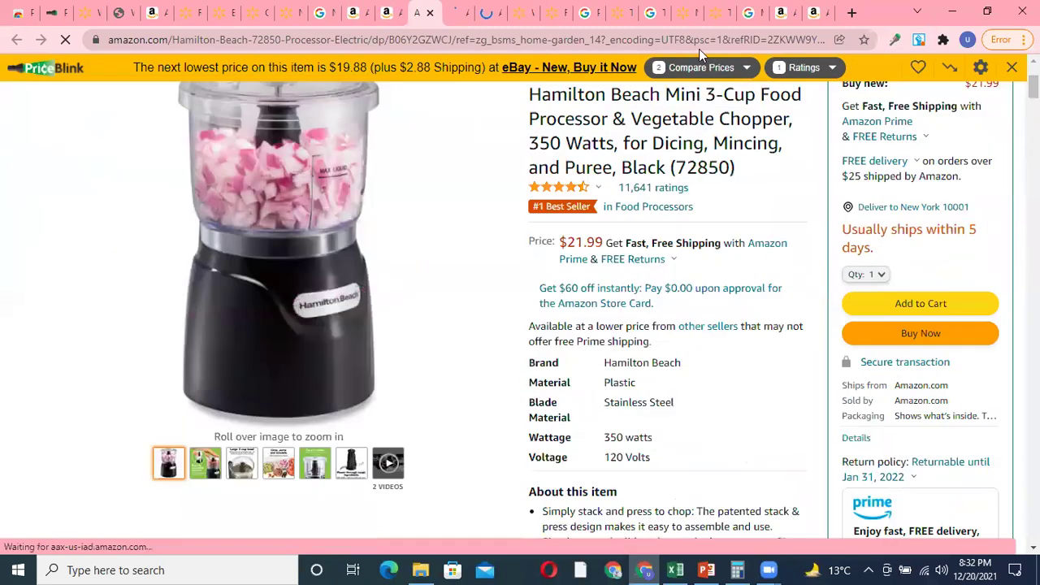
pyautogui.click(704, 67)
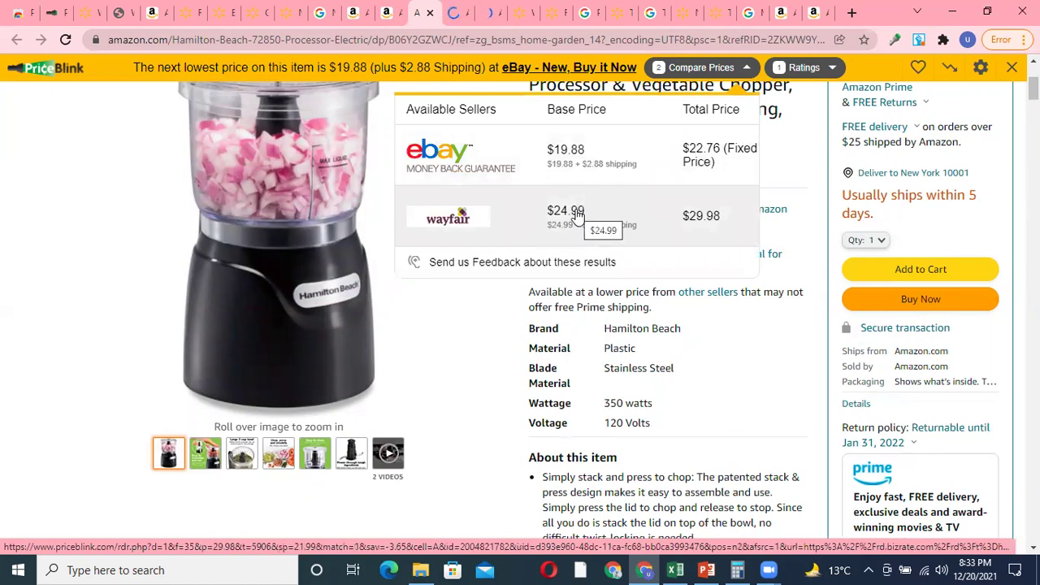
pyautogui.scroll(3, 733, 290)
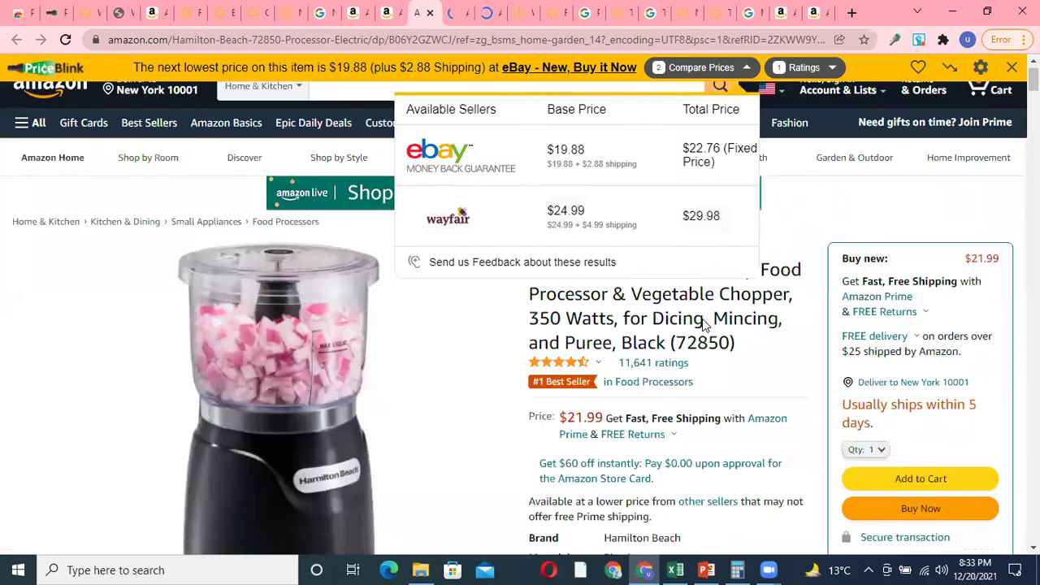
pyautogui.scroll(-2, 690, 374)
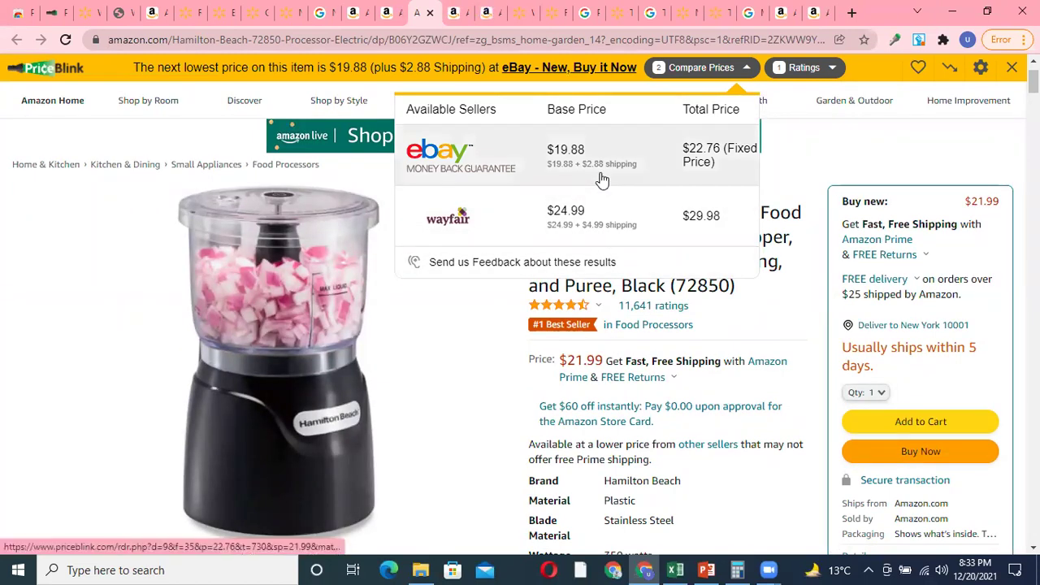
# Step: Review the Pure Enrichment MistAire Silver humidifier listing and compare its price across sellers with PriceBlink
pyautogui.click(388, 11)
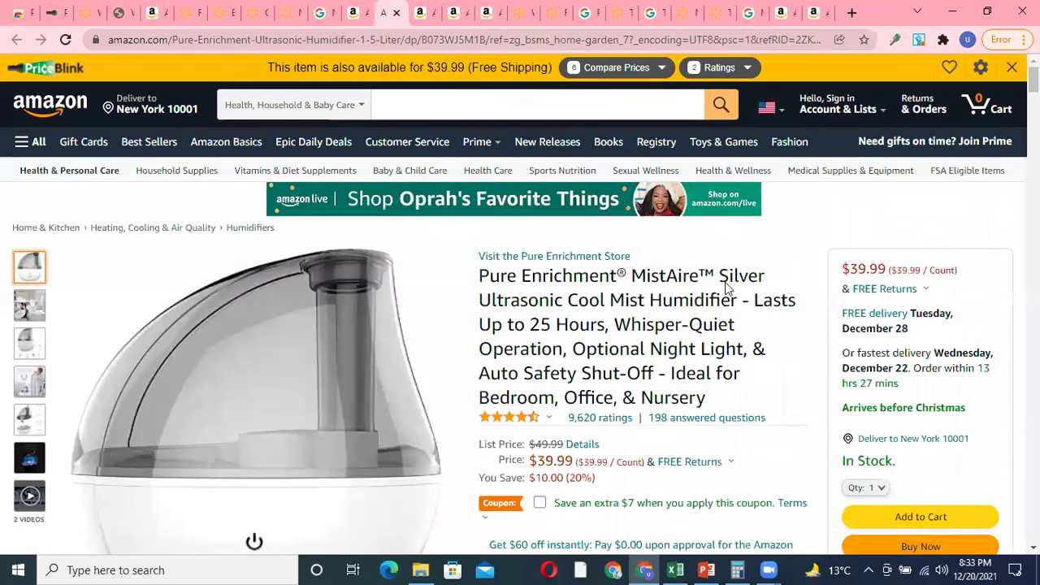
pyautogui.scroll(-2, 706, 234)
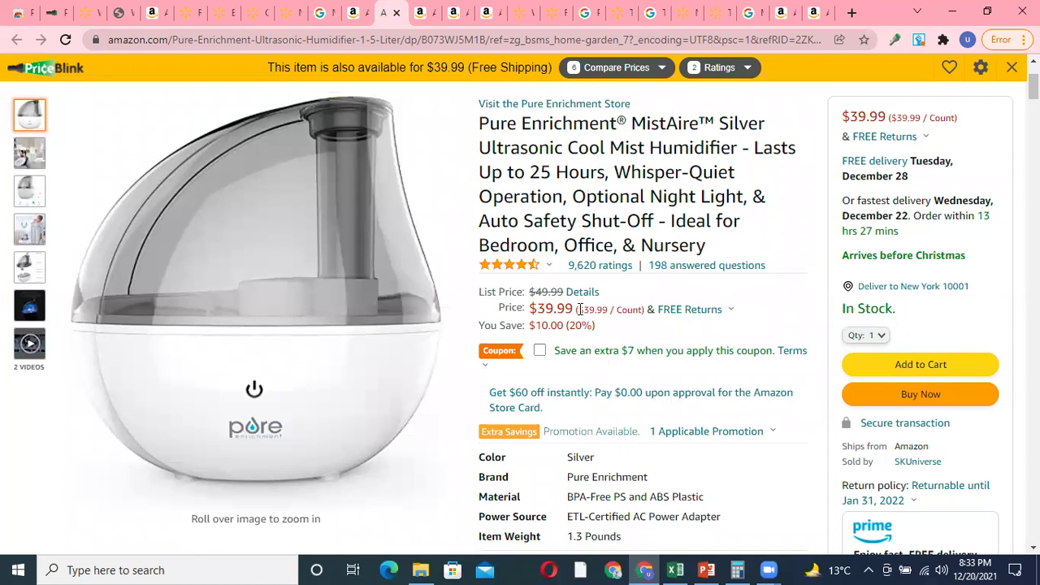
pyautogui.moveTo(632, 81)
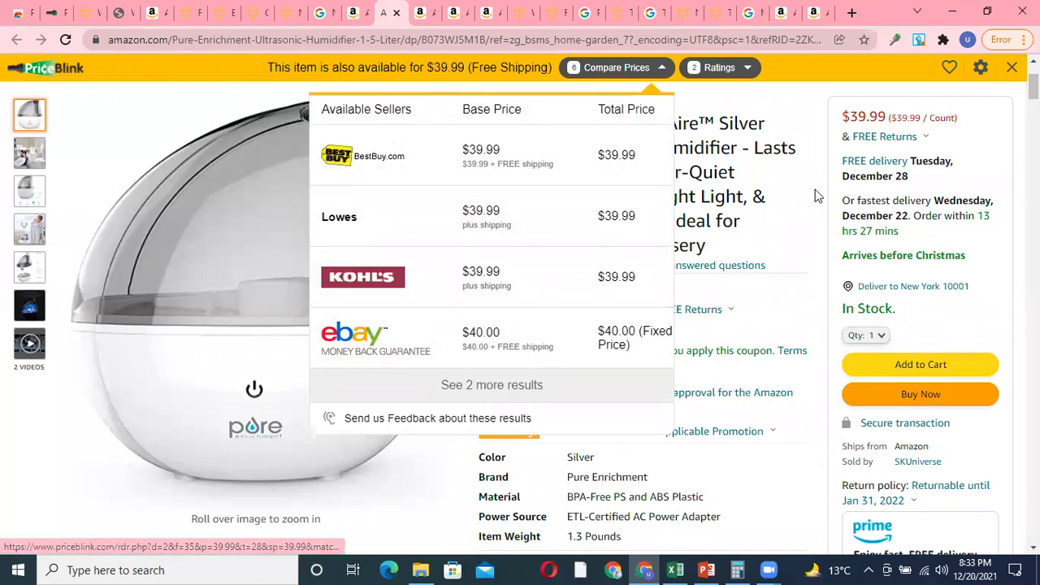
# Step: Copy the humidifier's full title from Amazon and search Walmart for it in the Titleist golf balls tab
pyautogui.moveTo(720, 251); pyautogui.dragTo(481, 130)
pyautogui.rightClick(503, 136)
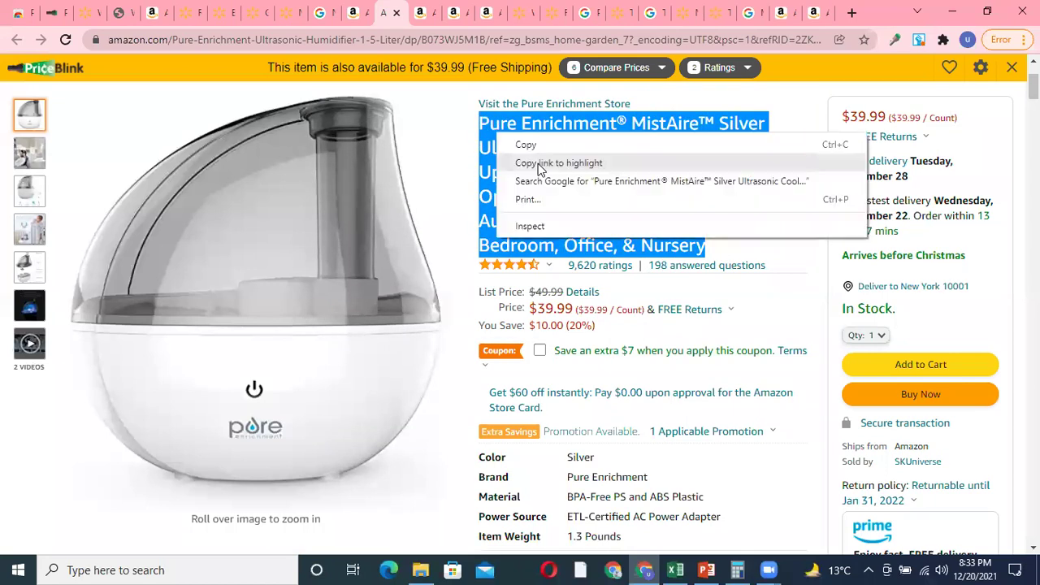
pyautogui.click(539, 145)
pyautogui.click(611, 11)
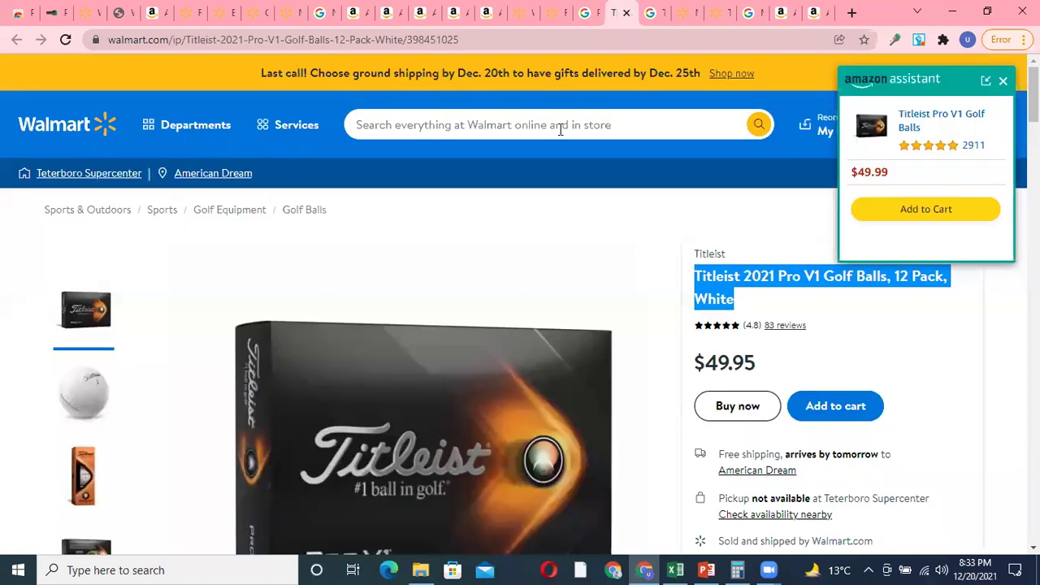
pyautogui.click(559, 128)
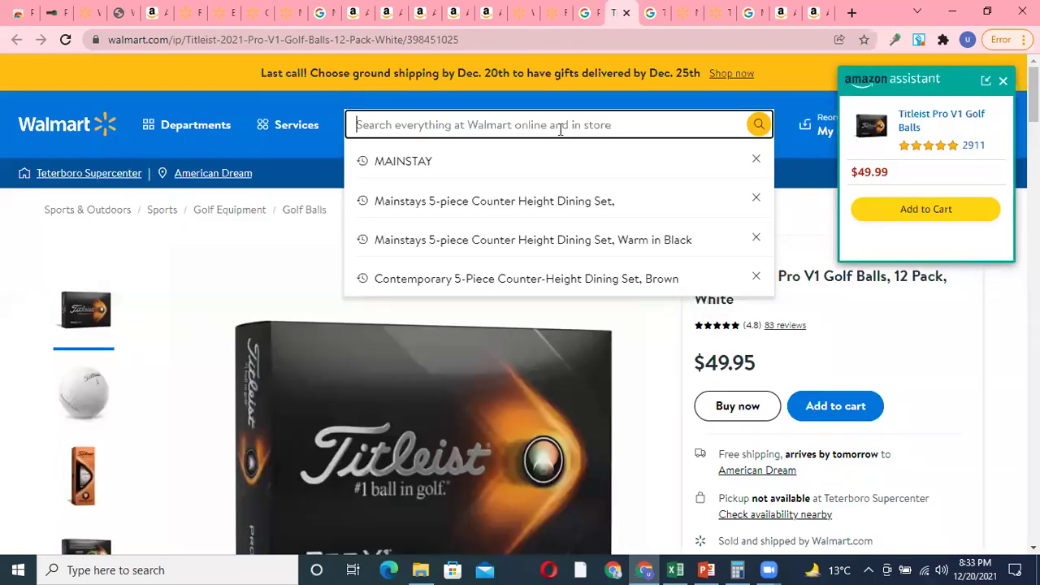
pyautogui.hotkey('ctrl', 'v')
pyautogui.press('Return')
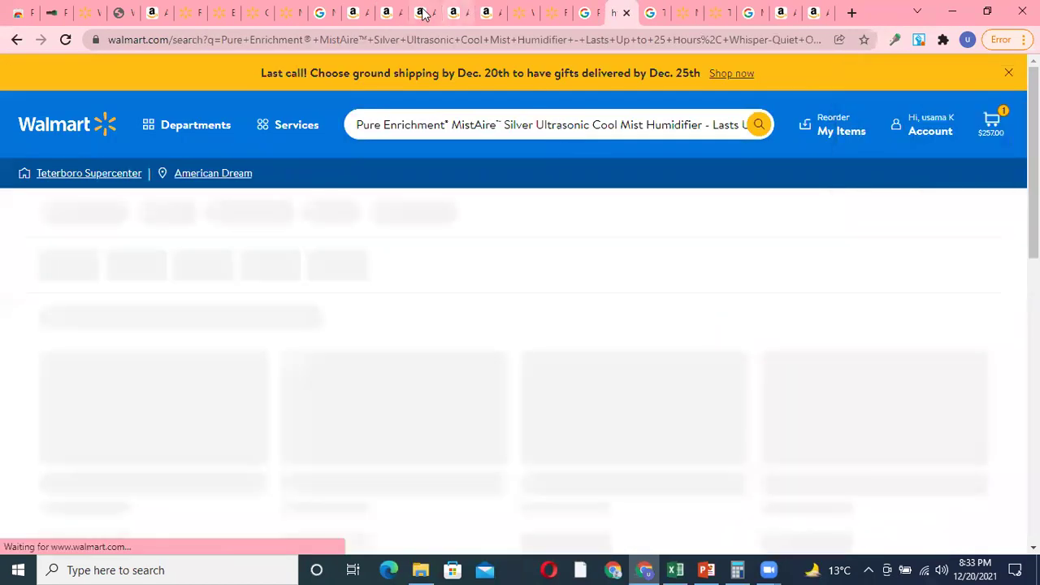
# Step: Find the Walmart humidifier results among the open tabs and examine the matching products and prices
pyautogui.click(422, 13)
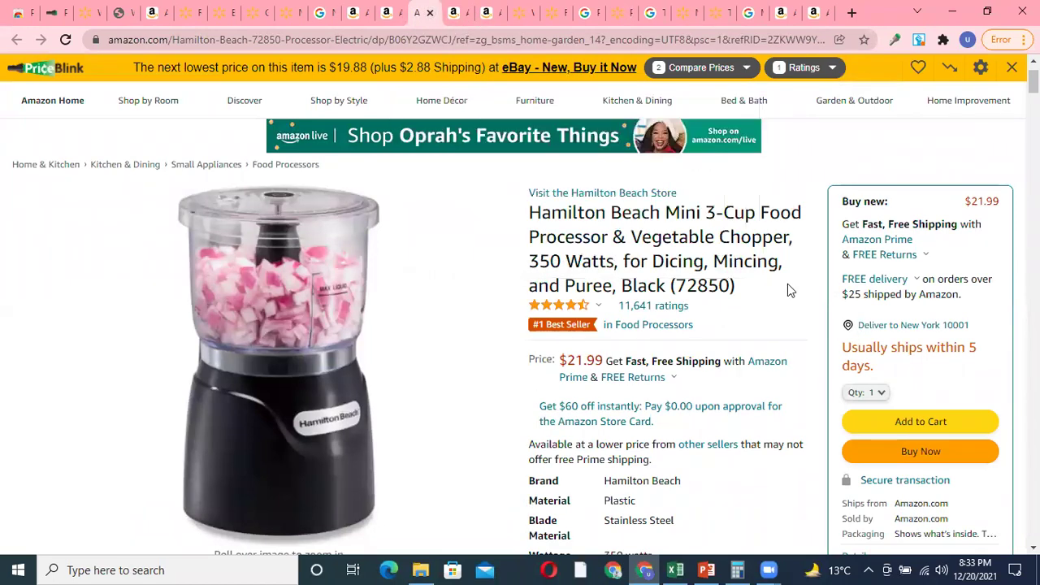
pyautogui.click(553, 11)
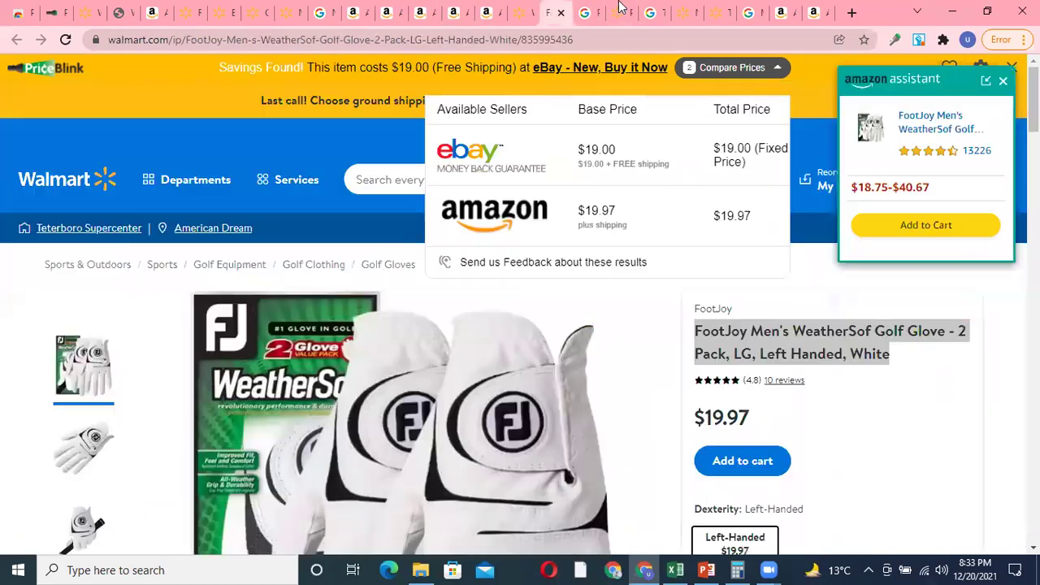
pyautogui.click(624, 10)
pyautogui.scroll(-4, 590, 244)
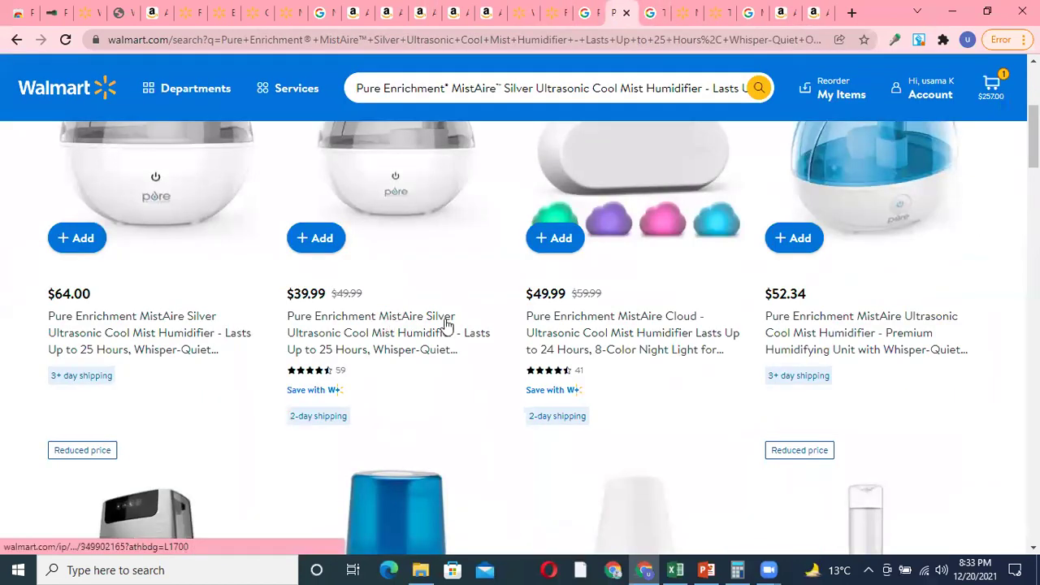
pyautogui.scroll(1, 437, 302)
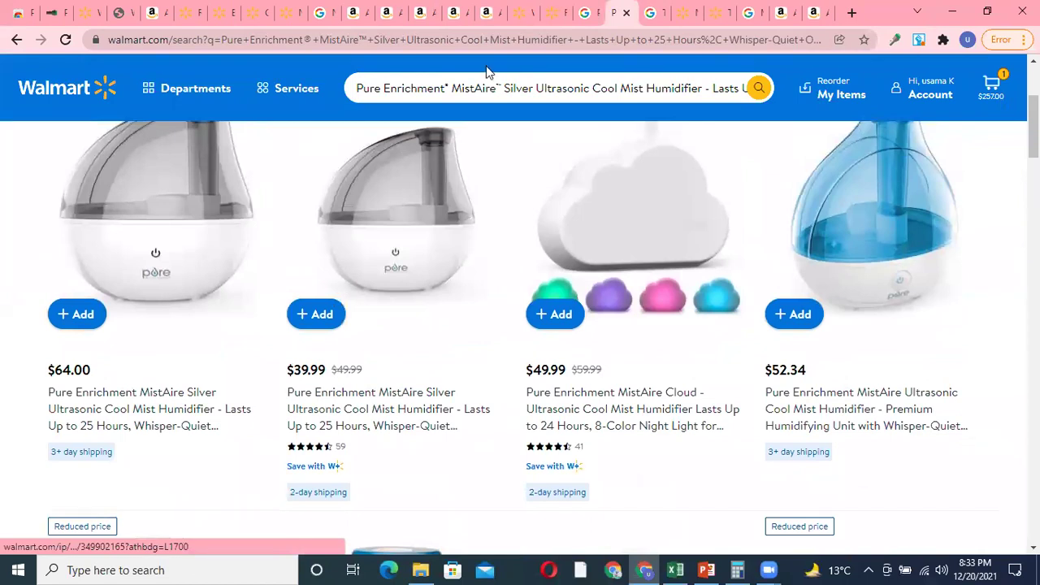
# Step: Go back through the Amazon tabs to the Best Farter Ever whiskey glass listing, look it over and reload the page
pyautogui.click(356, 11)
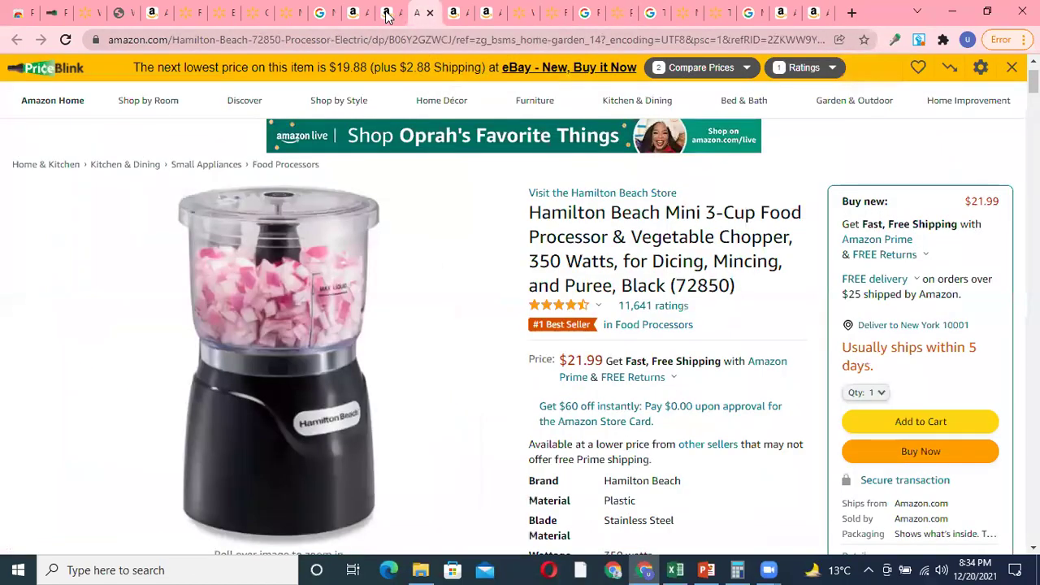
pyautogui.click(386, 11)
pyautogui.click(351, 11)
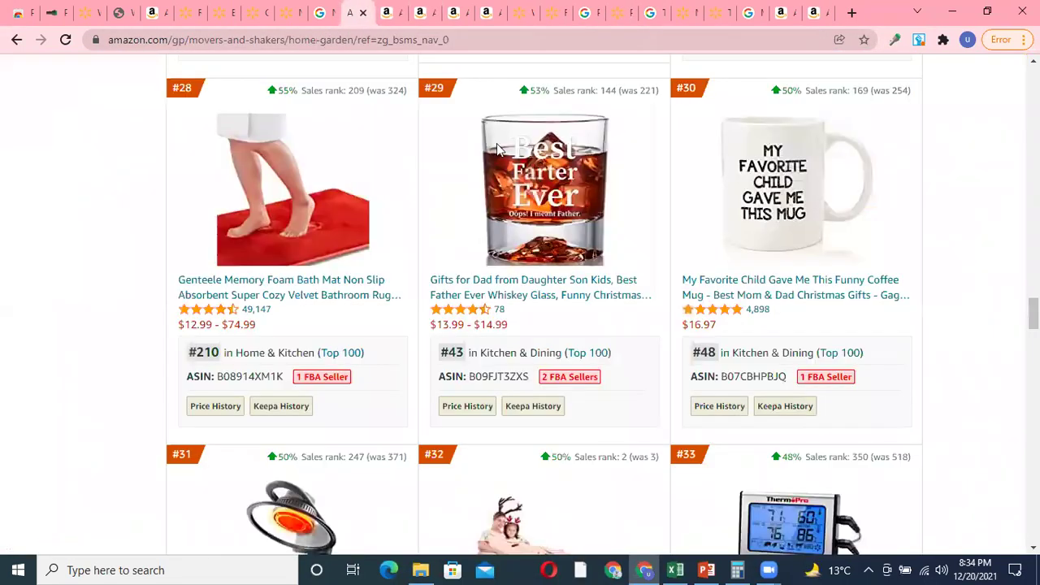
pyautogui.click(487, 12)
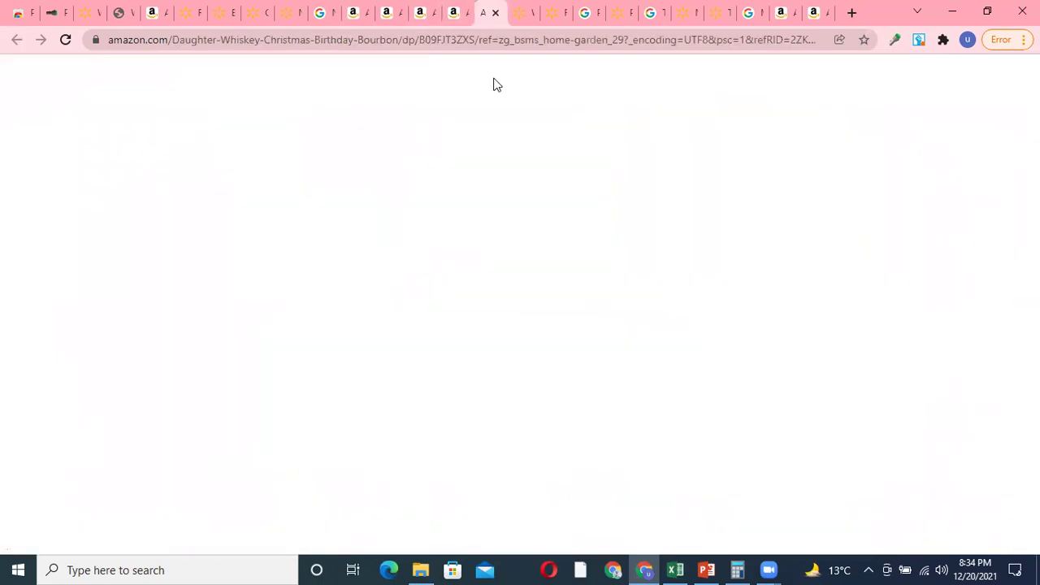
pyautogui.scroll(-2, 520, 163)
pyautogui.scroll(2, 520, 122)
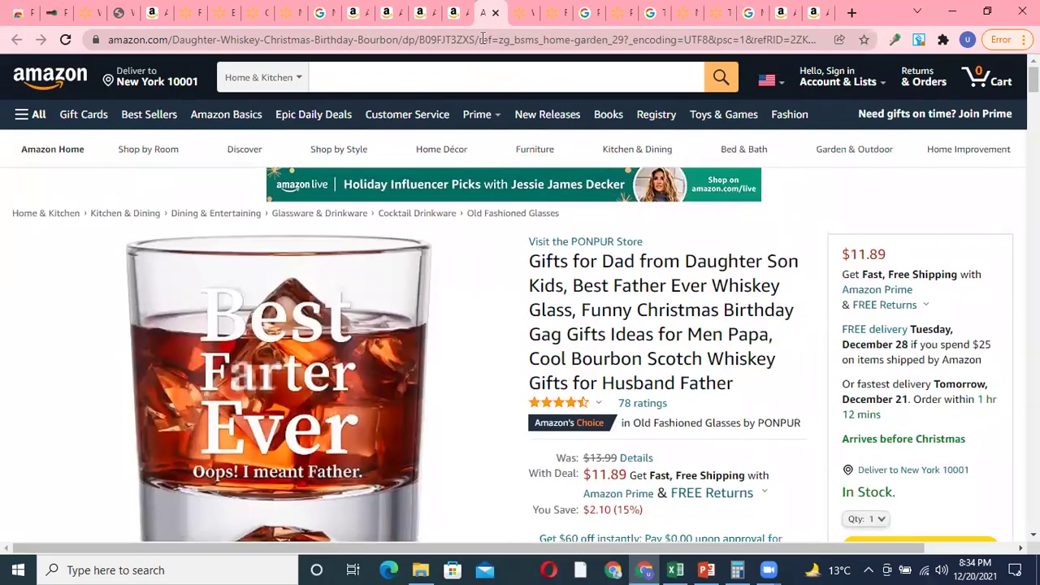
pyautogui.click(65, 39)
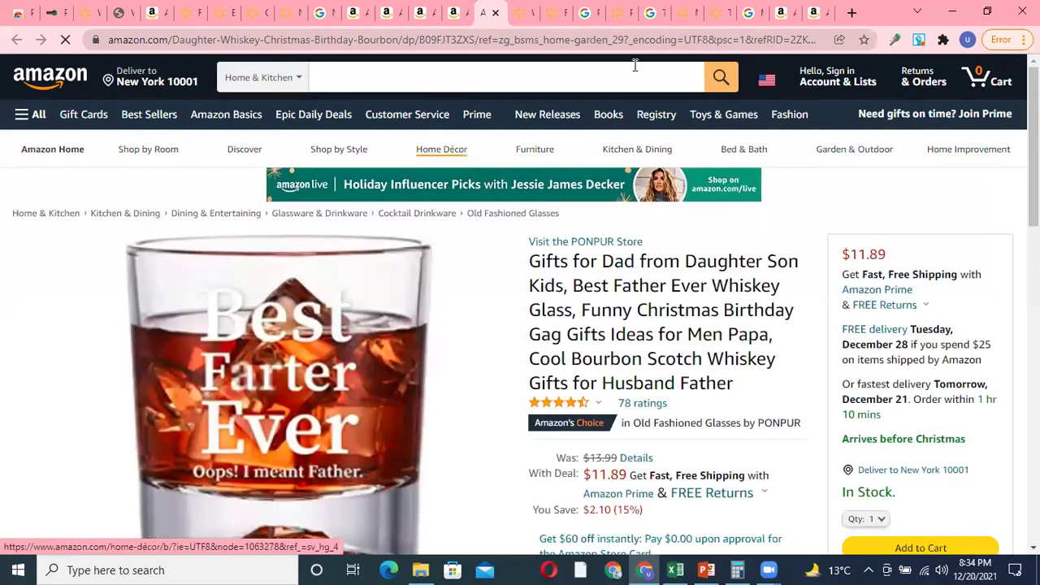
# Step: Return to the Best Farter Ever whiskey glass listing among the Amazon tabs and search Google for its full title
pyautogui.click(459, 14)
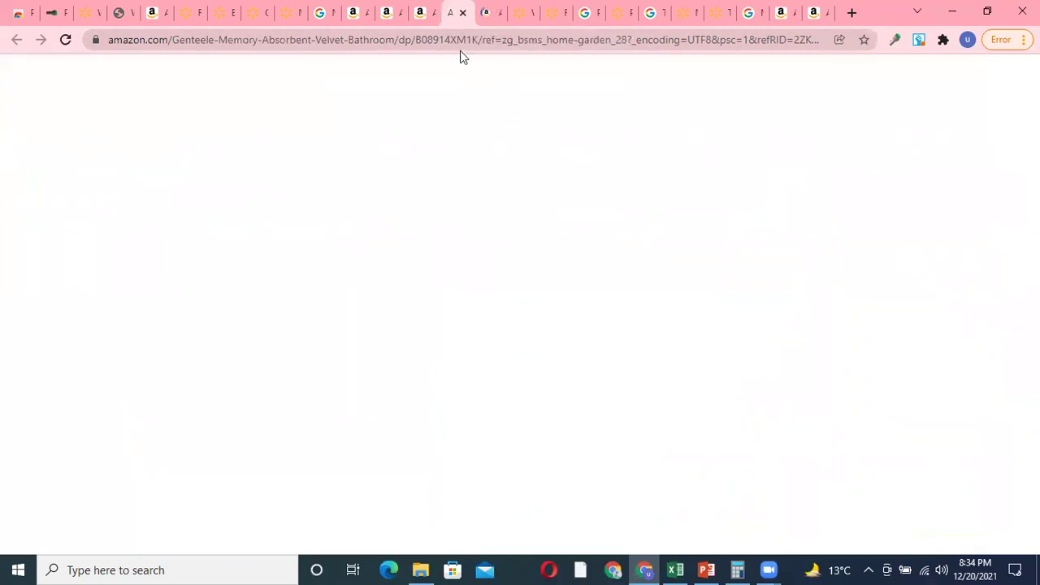
pyautogui.click(419, 13)
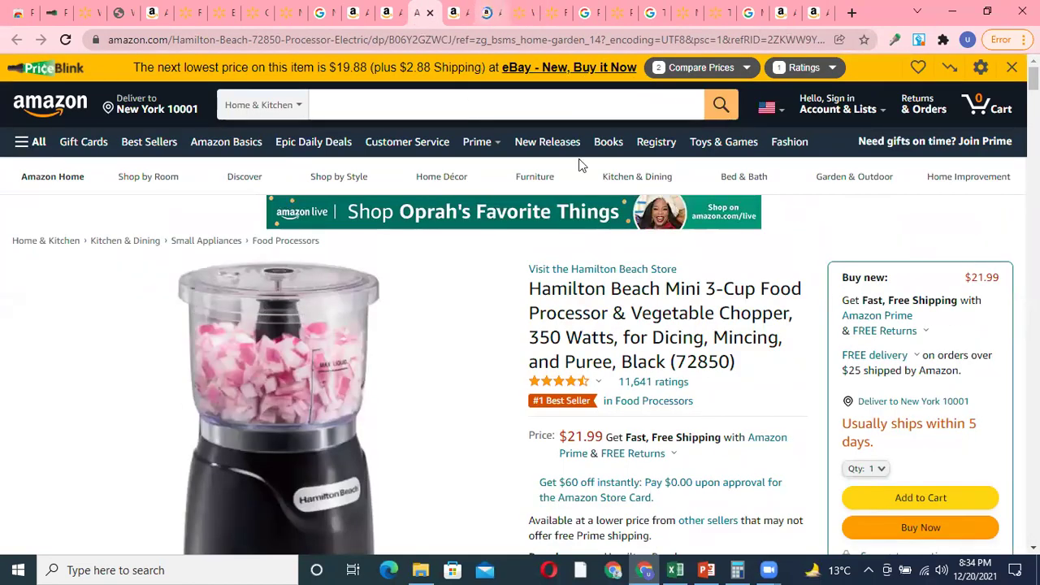
pyautogui.hotkey('ctrl', 'Tab')
pyautogui.hotkey('ctrl', 'Tab')
pyautogui.moveTo(741, 391); pyautogui.dragTo(529, 263)
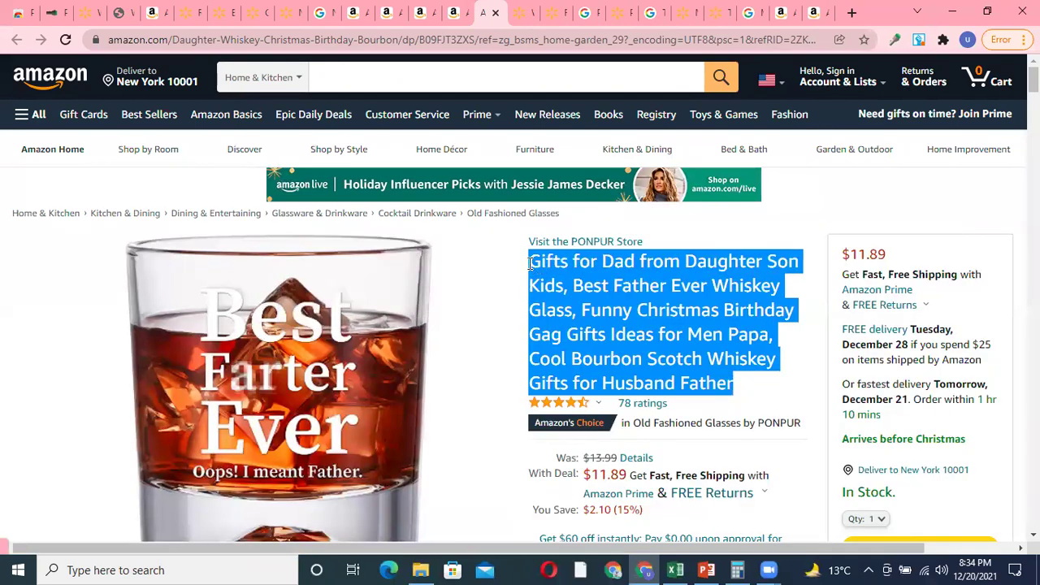
pyautogui.rightClick(549, 262)
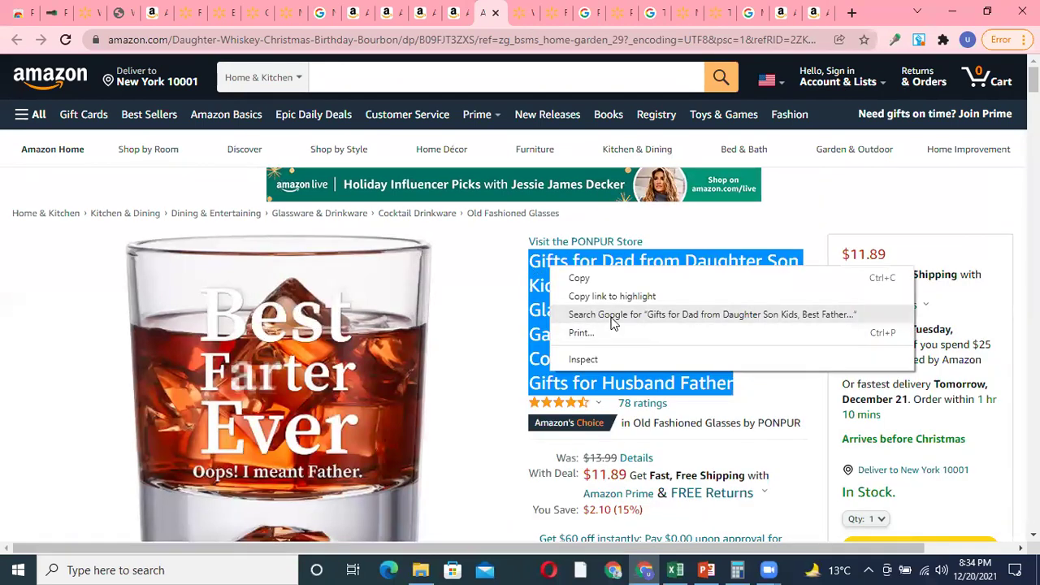
pyautogui.click(614, 322)
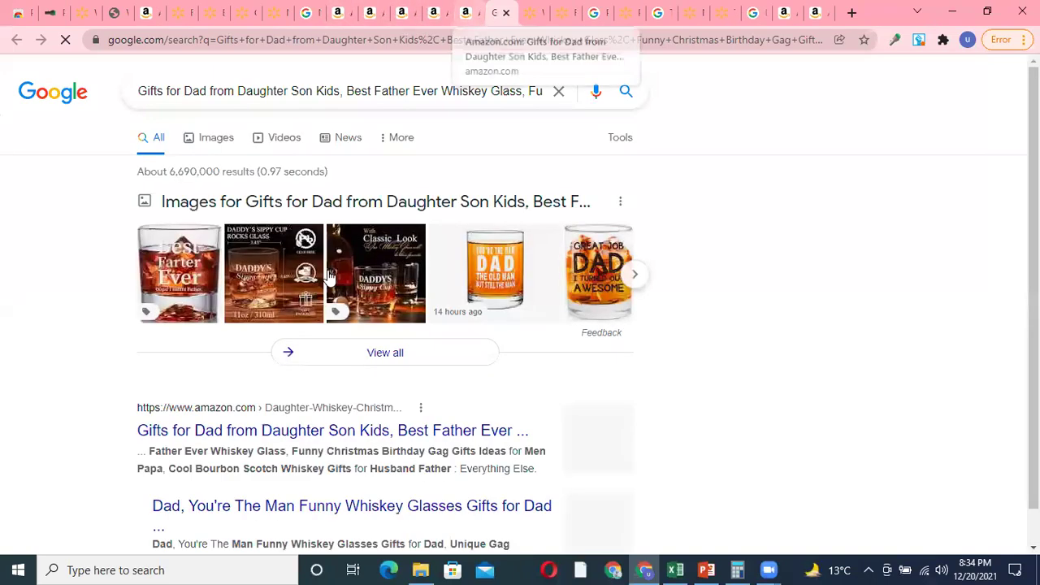
# Step: Examine the Google results for other stores selling the whiskey glass and their prices
pyautogui.scroll(-4, 329, 278)
pyautogui.scroll(-1, 360, 257)
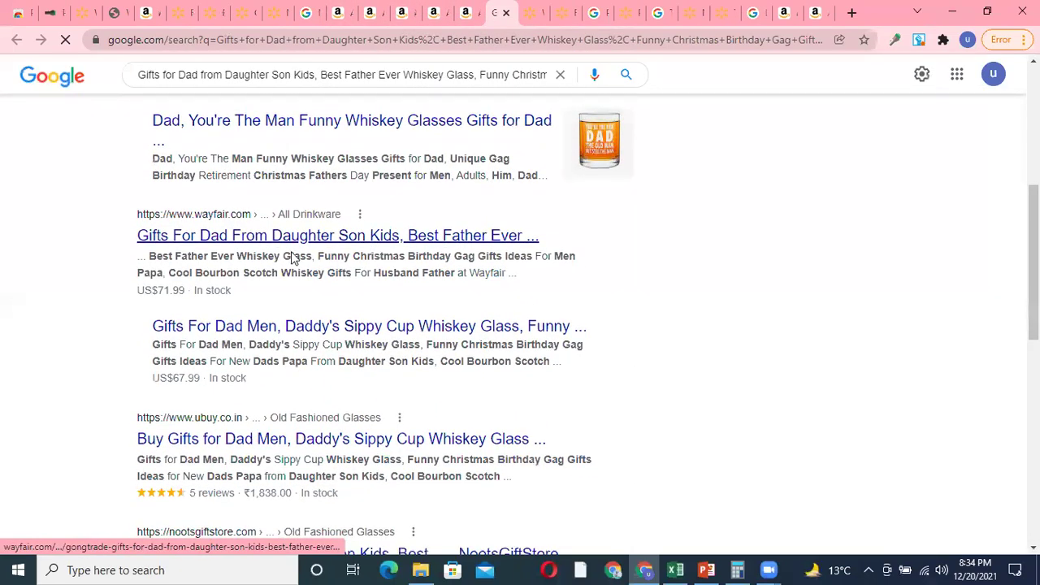
pyautogui.scroll(-4, 372, 254)
pyautogui.scroll(5, 255, 272)
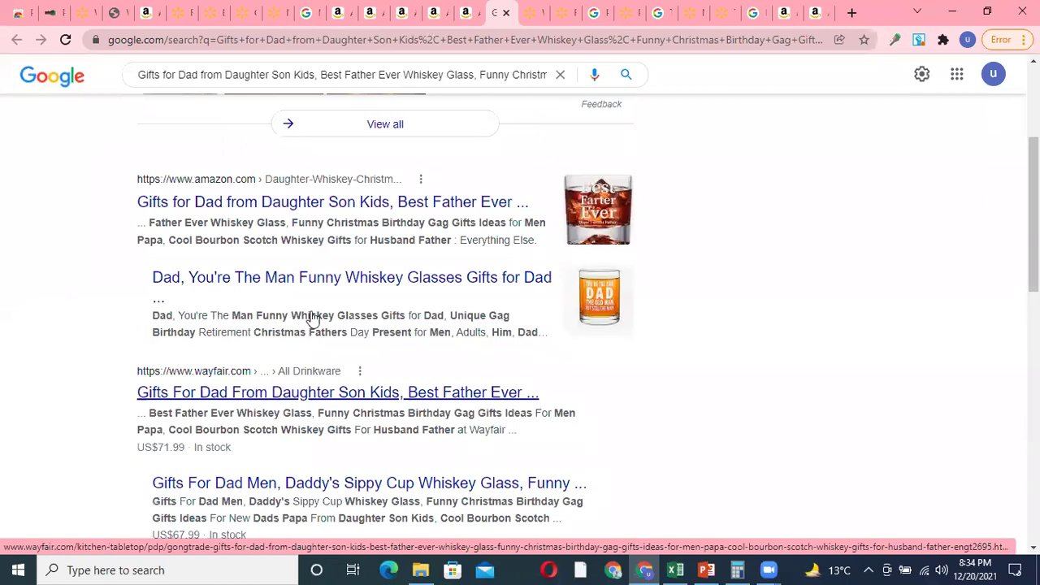
pyautogui.scroll(-5, 376, 292)
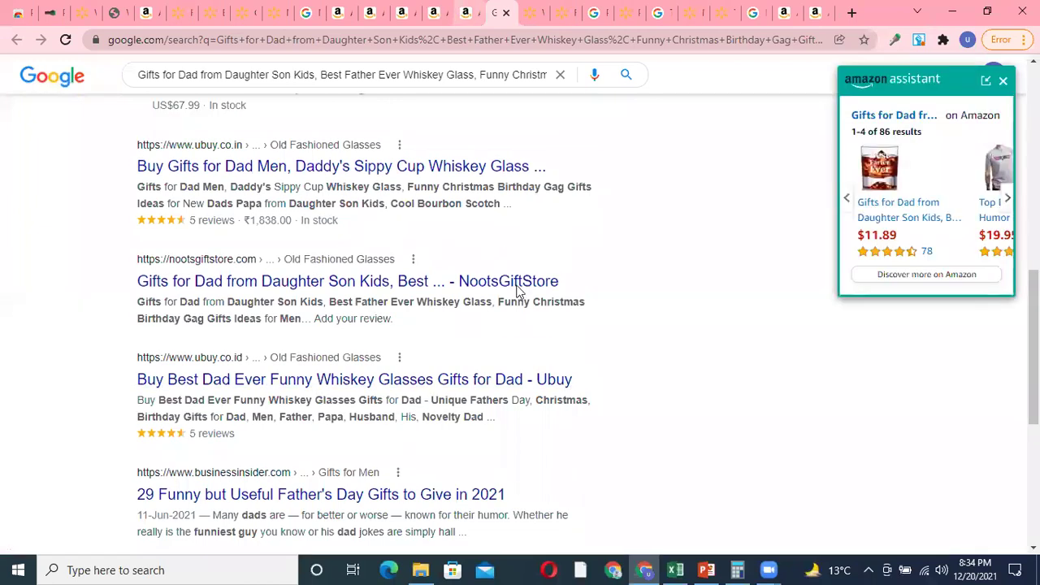
# Step: Review the whiskey glass listing on Amazon, checking its styles, description and the offers from other sellers
pyautogui.hotkey('ctrl', 'shift', 'Tab')
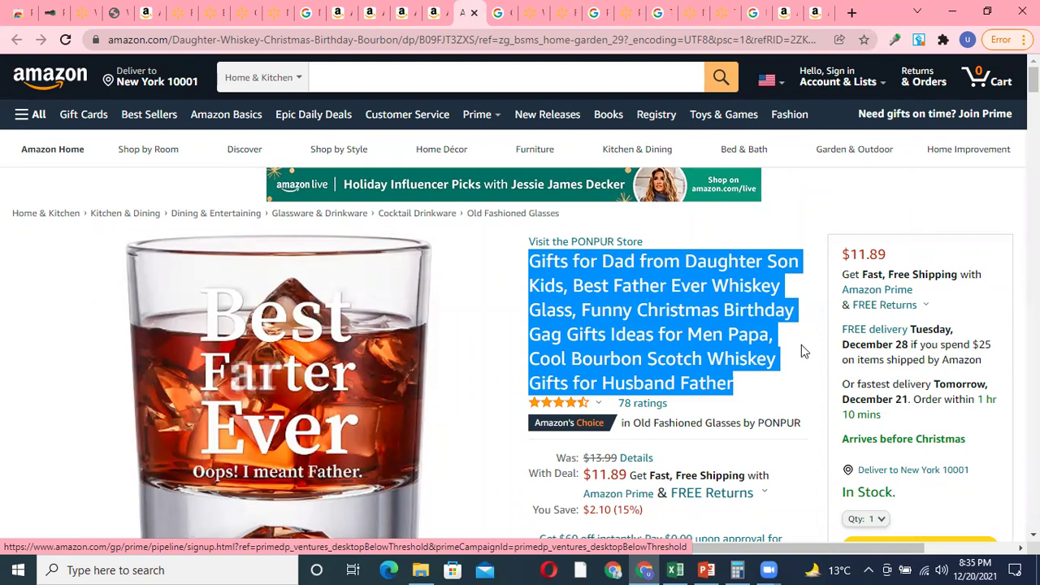
pyautogui.scroll(-1, 802, 345)
pyautogui.scroll(-8, 753, 335)
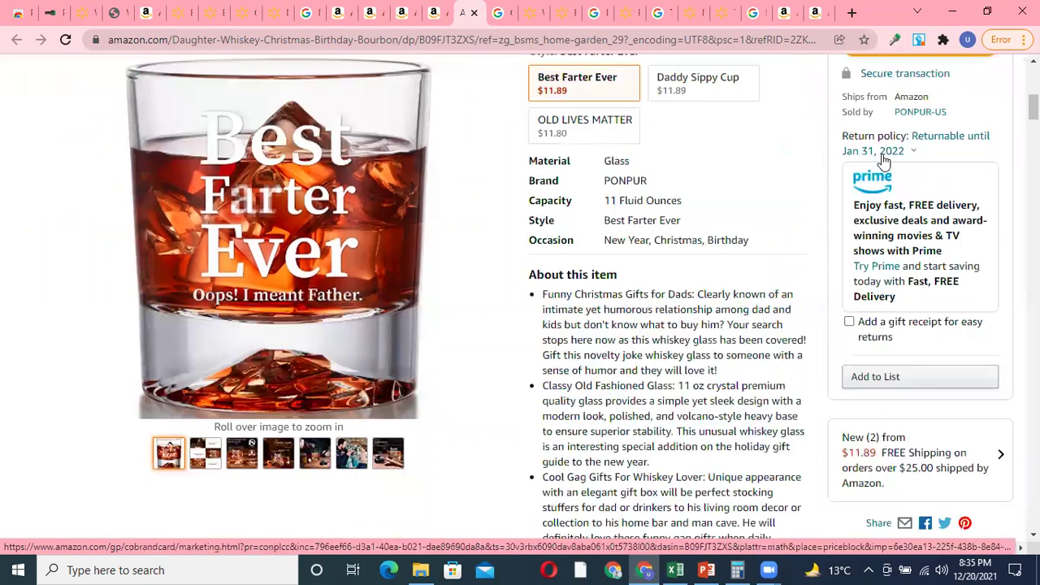
pyautogui.scroll(-2, 823, 262)
pyautogui.click(663, 343)
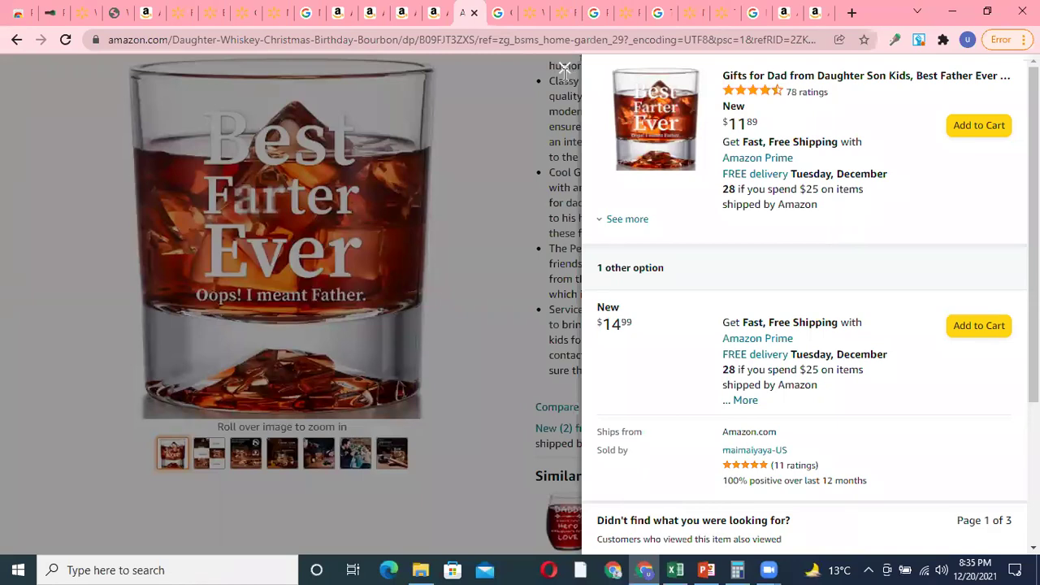
pyautogui.click(486, 293)
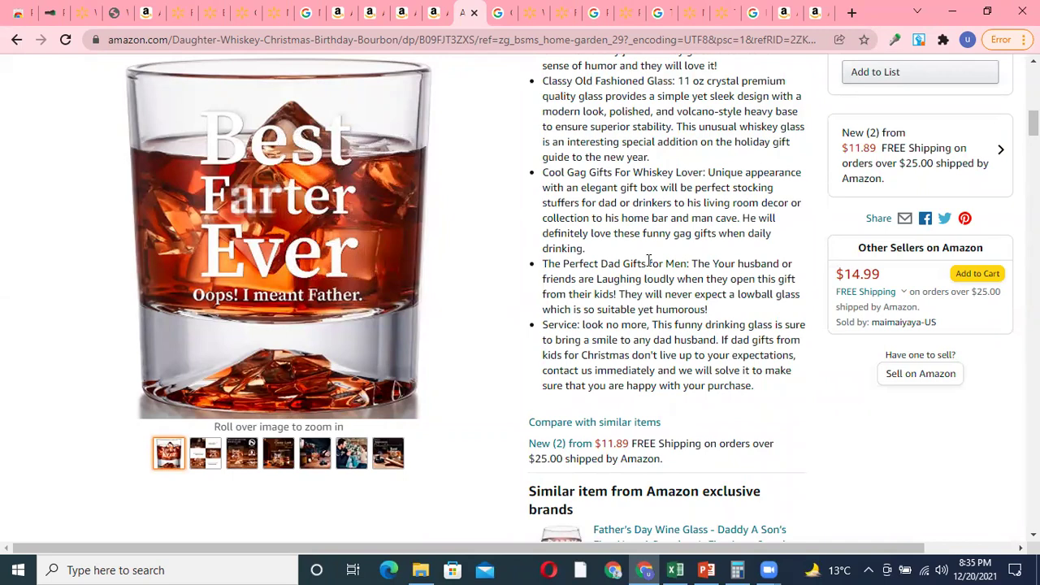
pyautogui.scroll(9, 649, 260)
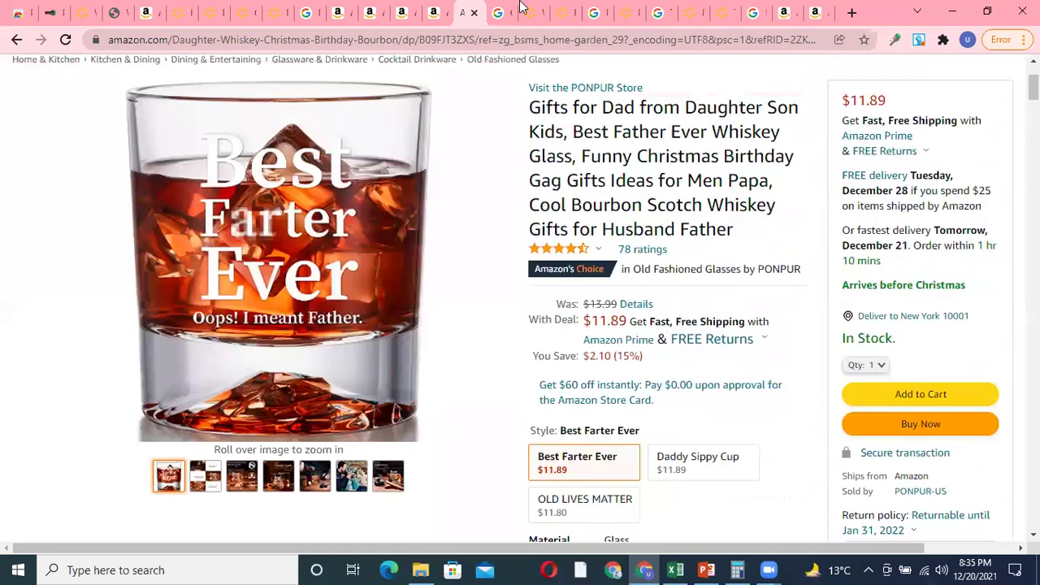
# Step: Close the Walmart tabs for the Wilson Tour Velocity golf club set and the FootJoy WeatherSof golf glove
pyautogui.click(533, 14)
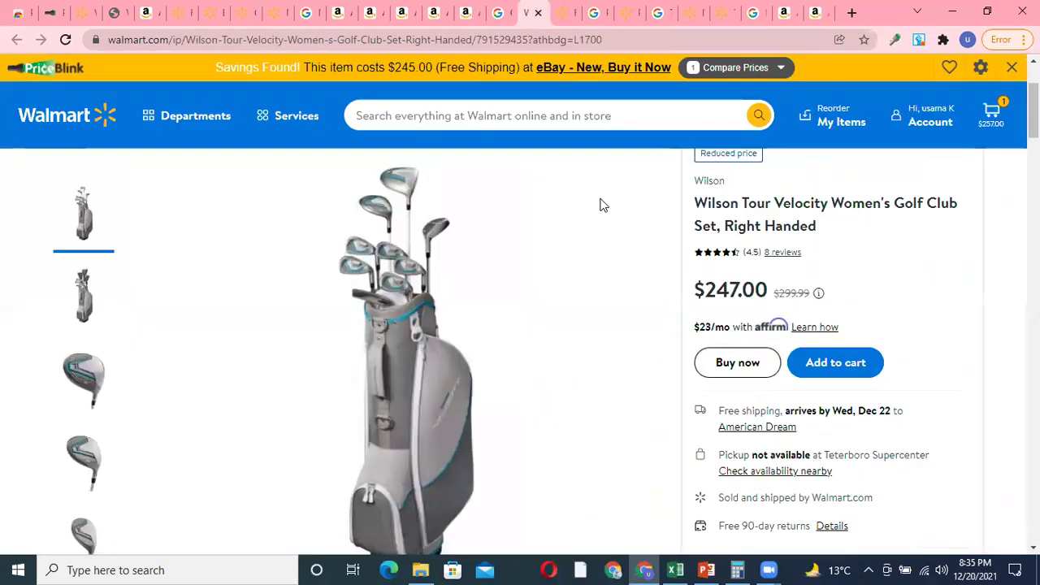
pyautogui.click(538, 14)
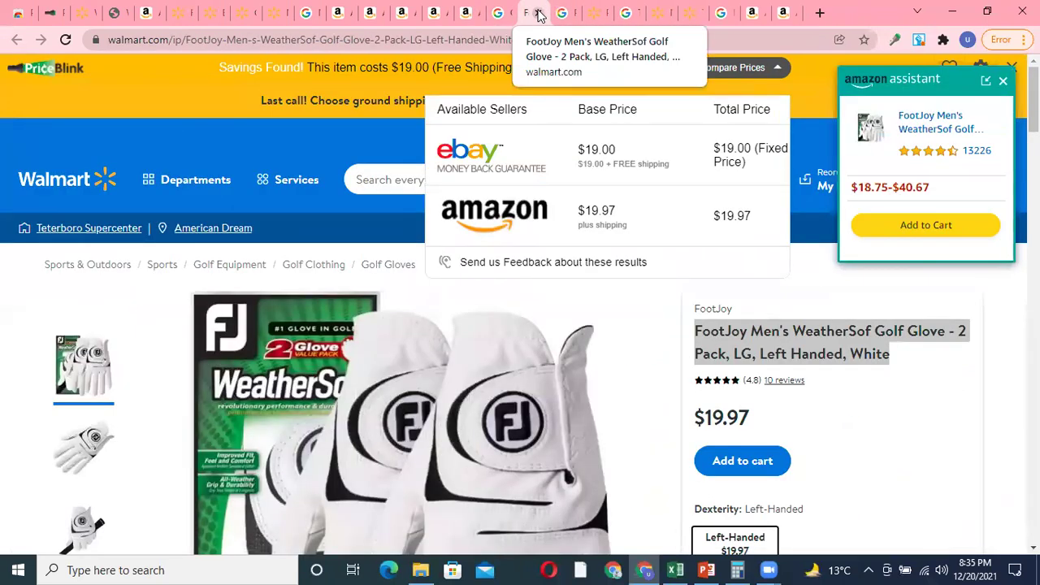
pyautogui.click(538, 14)
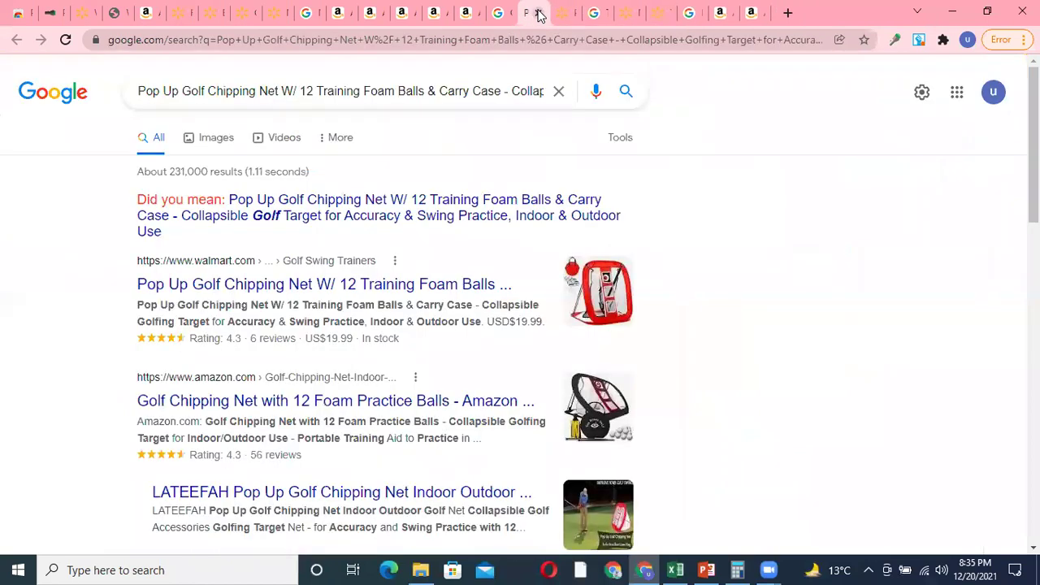
# Step: Look over the Genteele Memory Foam Bath Mat listing on Amazon, including its sizes, colors and seller offers
pyautogui.click(469, 12)
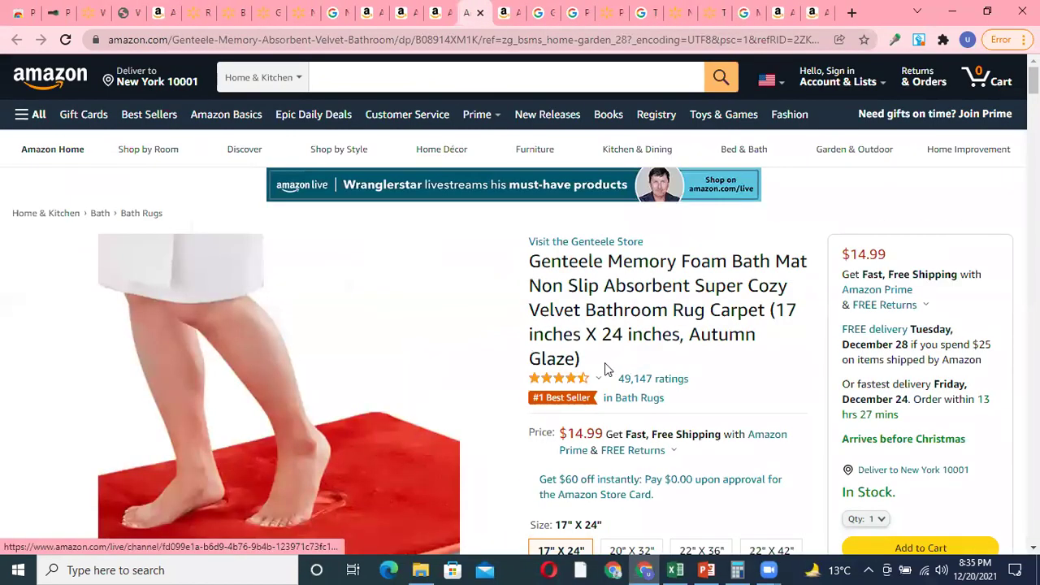
pyautogui.scroll(-6, 689, 323)
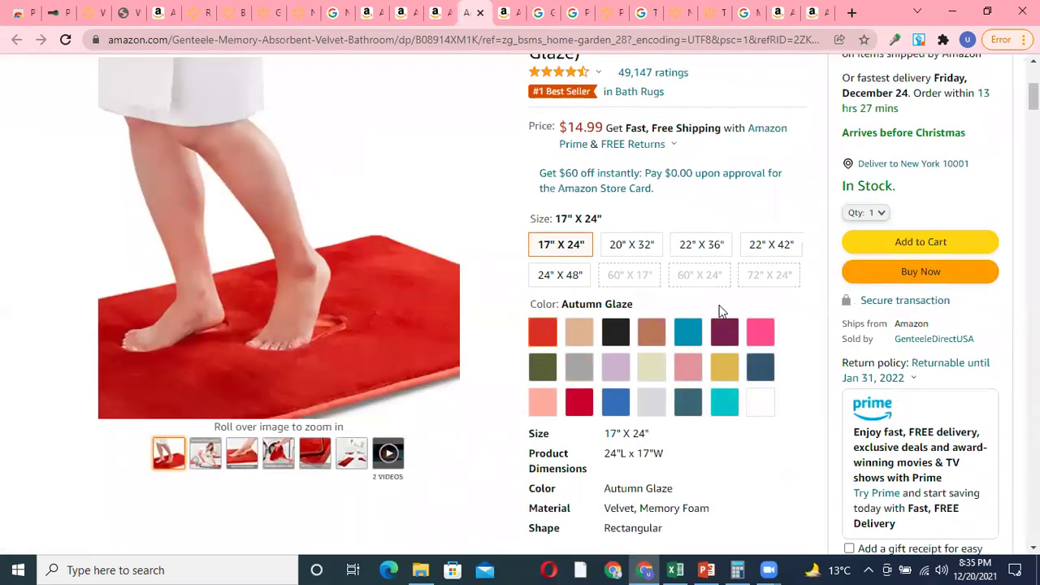
pyautogui.scroll(-3, 725, 303)
pyautogui.scroll(4, 643, 211)
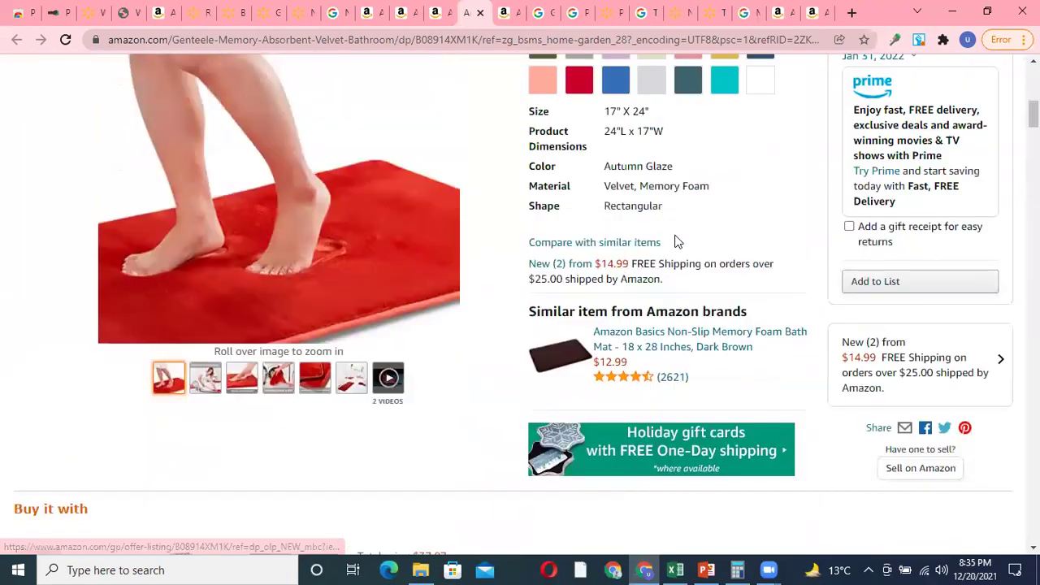
pyautogui.scroll(5, 643, 211)
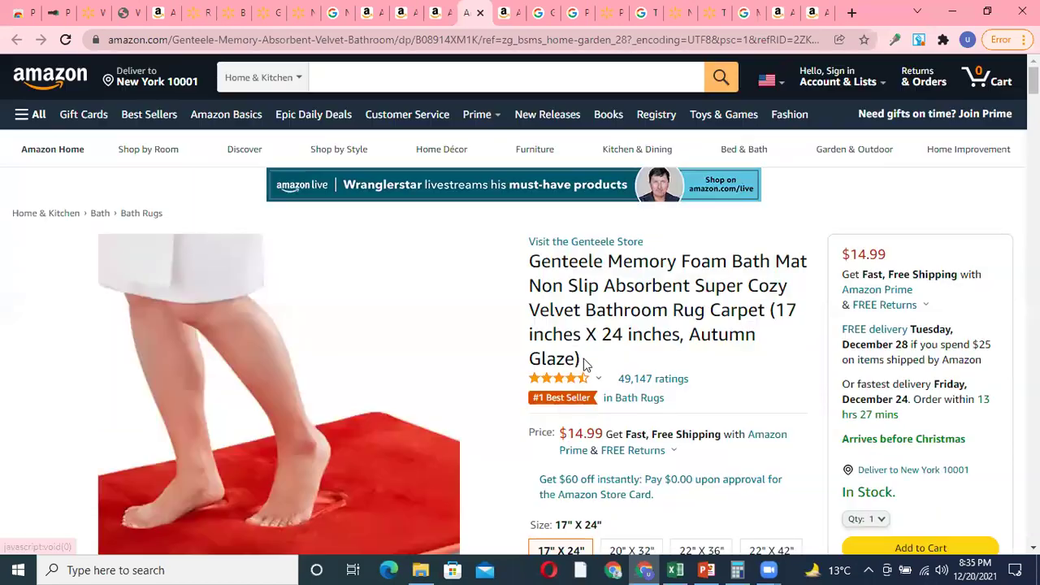
# Step: Search Google for the bath mat's full title and open the first Walmart result in a new tab
pyautogui.moveTo(582, 364); pyautogui.dragTo(545, 265)
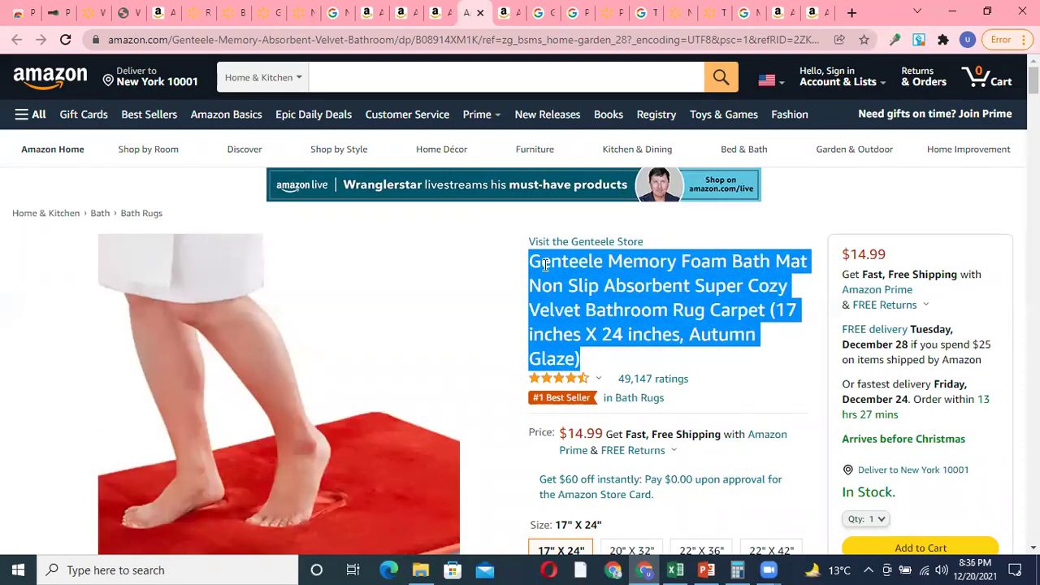
pyautogui.rightClick(545, 265)
pyautogui.click(615, 316)
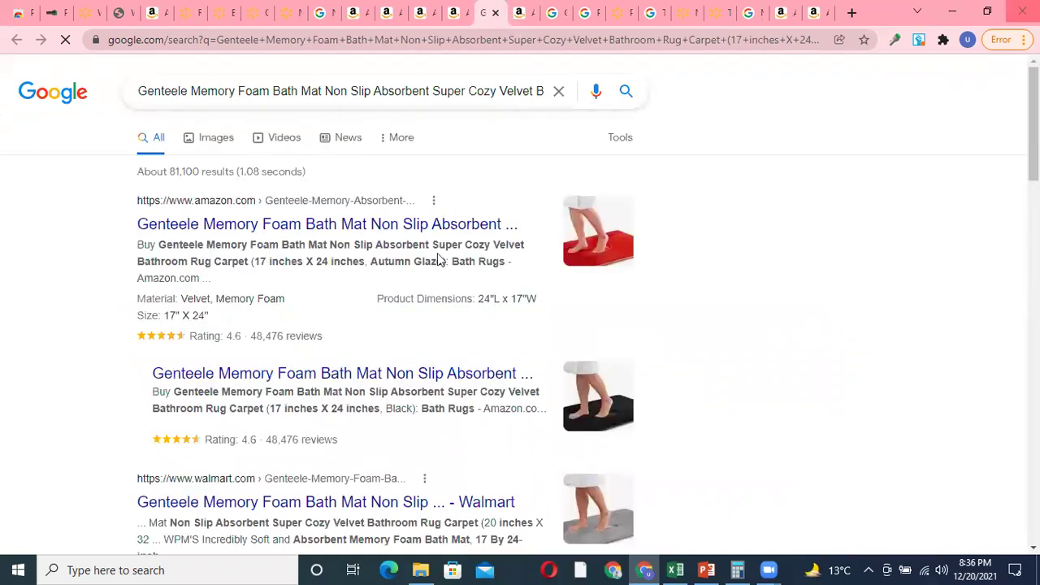
pyautogui.scroll(-1, 383, 283)
pyautogui.scroll(-1, 308, 285)
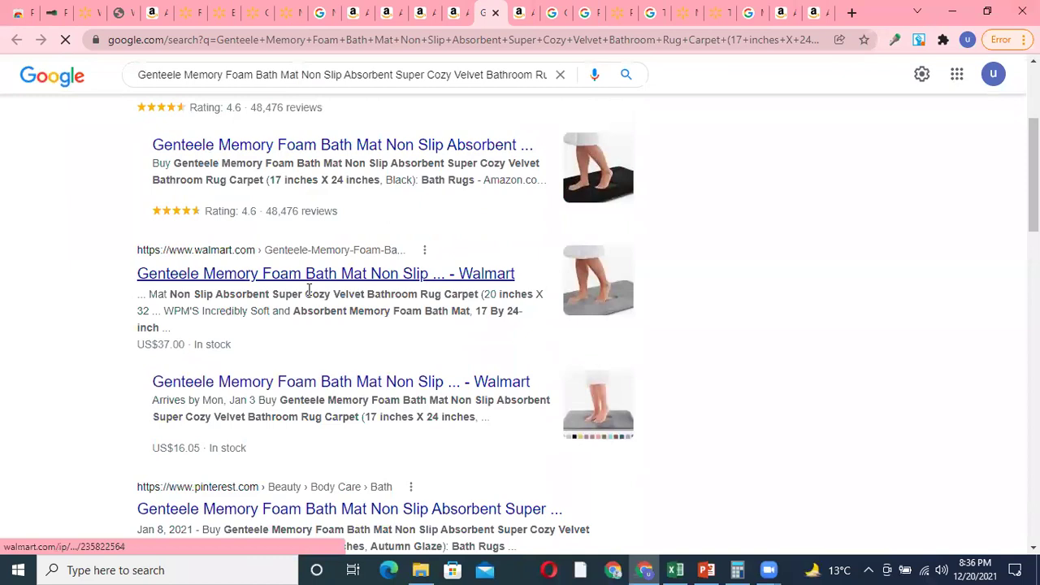
pyautogui.rightClick(302, 278)
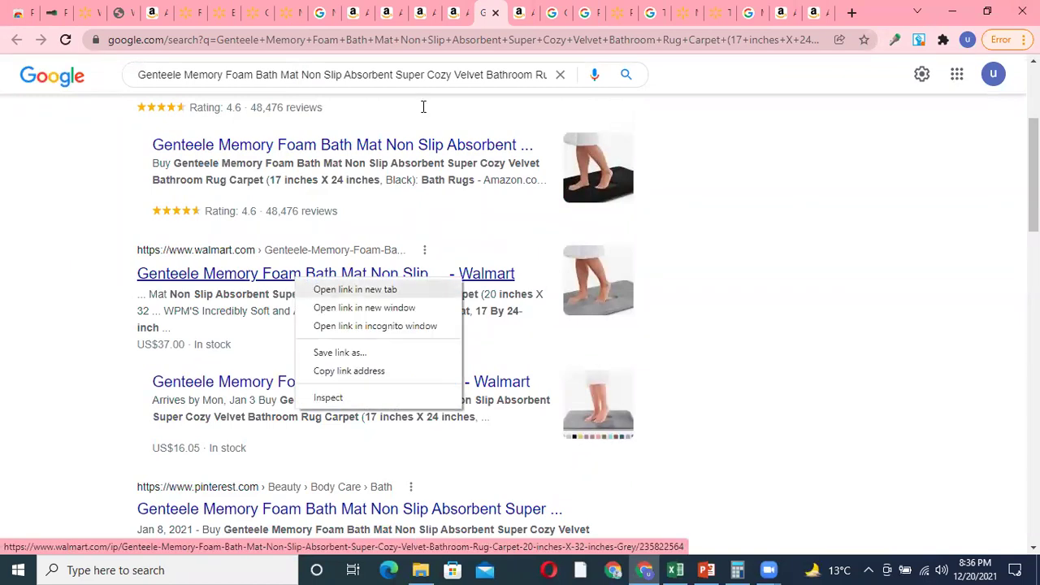
pyautogui.click(355, 289)
pyautogui.click(498, 12)
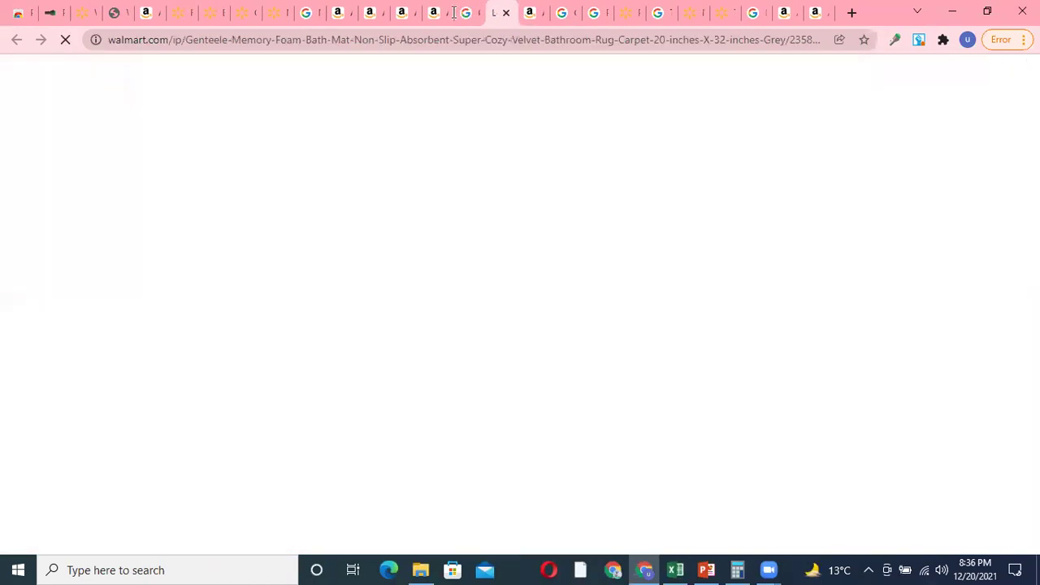
# Step: Compare the bath mat's Amazon listing with the grey 20 x 32 inch Walmart listing, checking size, price, shipping and seller options
pyautogui.click(447, 12)
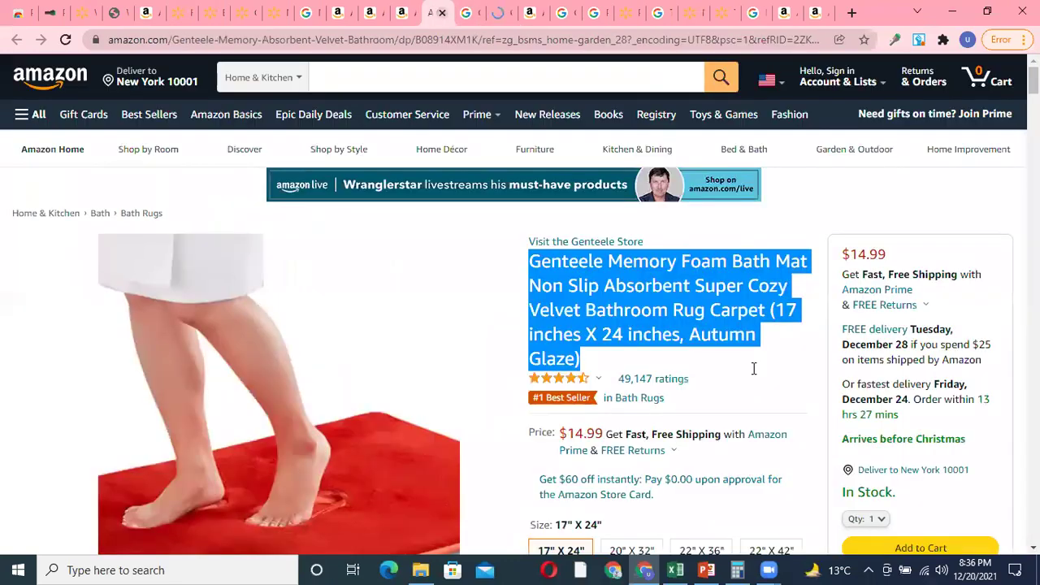
pyautogui.scroll(-2, 754, 368)
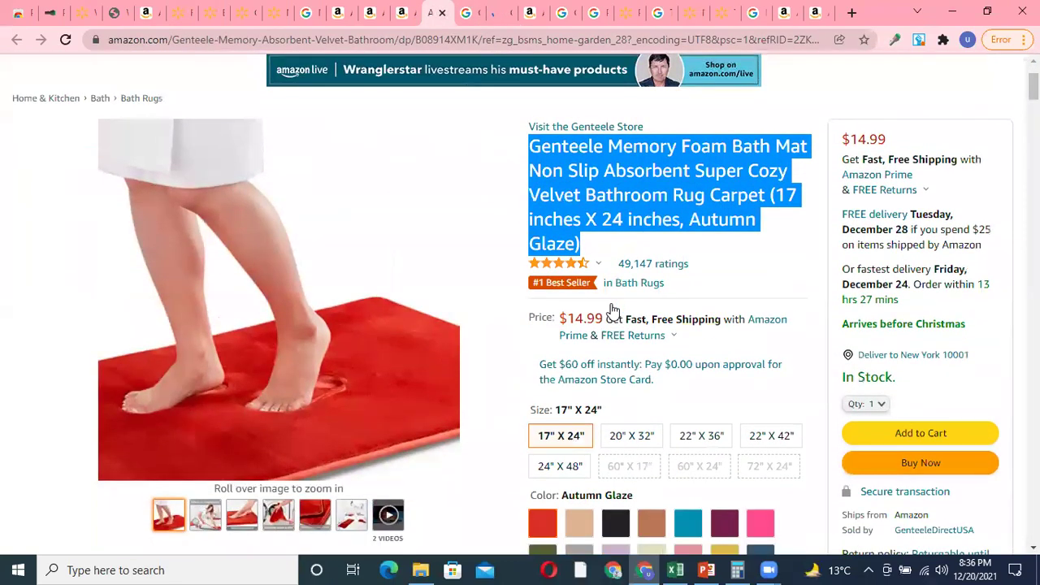
pyautogui.click(504, 17)
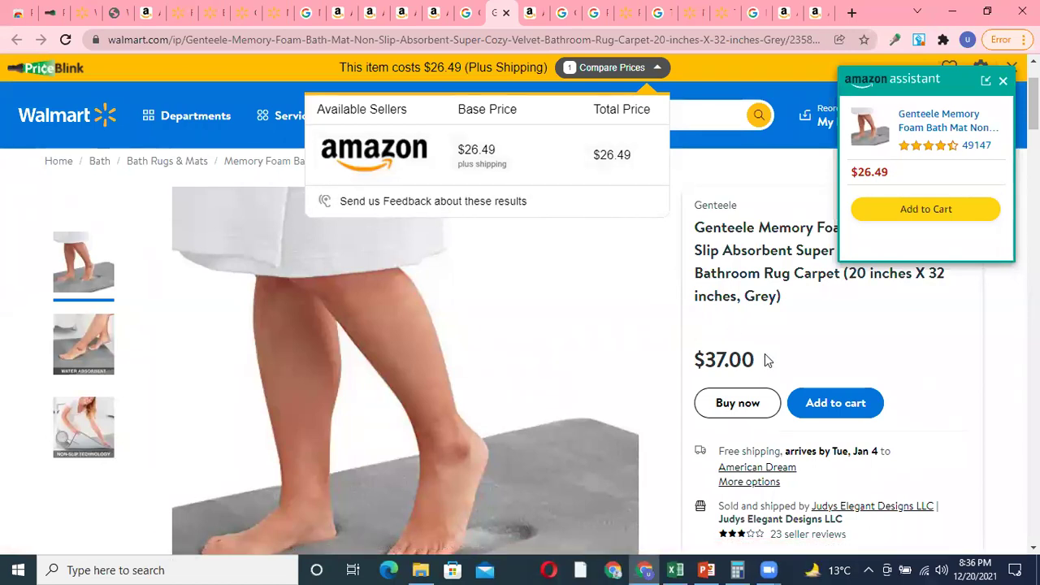
pyautogui.click(615, 280)
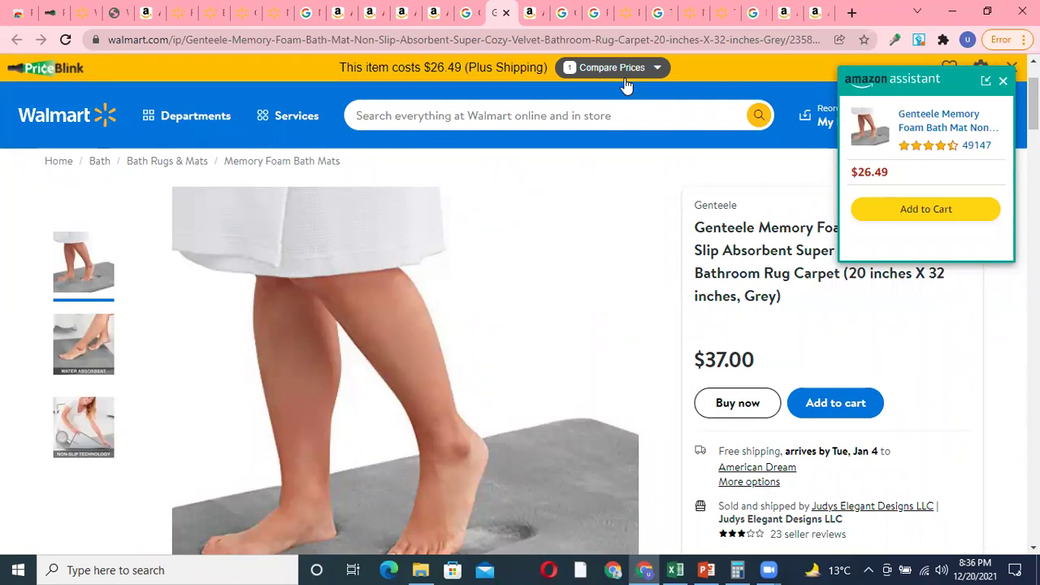
pyautogui.scroll(-3, 538, 234)
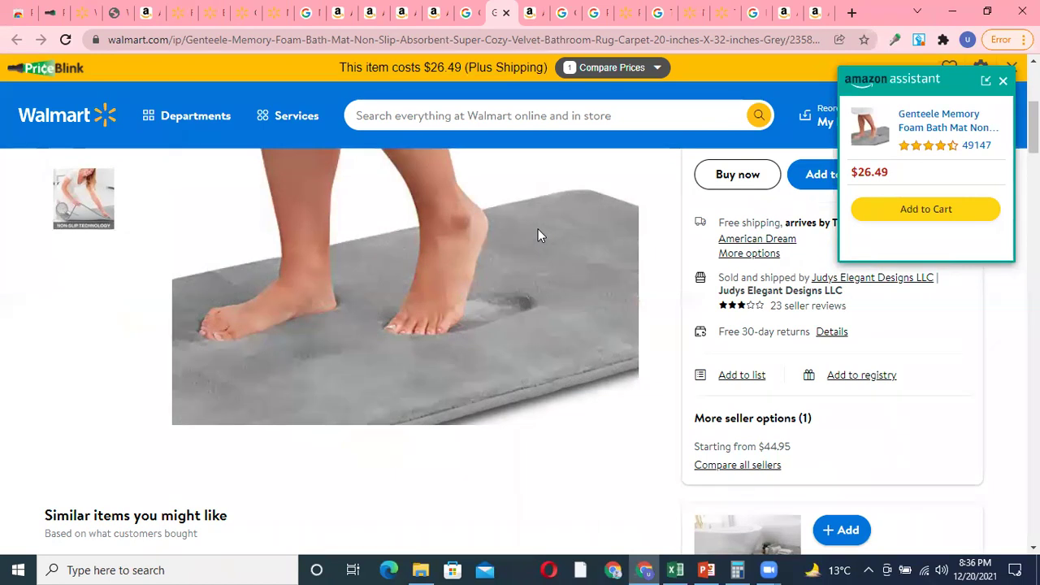
pyautogui.scroll(5, 538, 235)
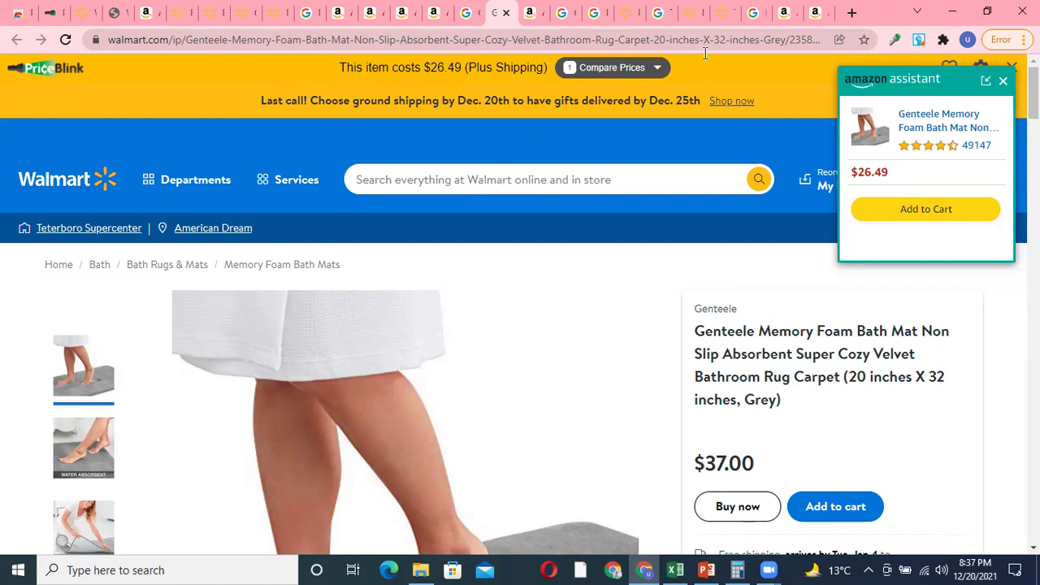
# Step: Copy the full title of the 17 x 24 inch Genteele bath mat from its Amazon listing
pyautogui.click(433, 12)
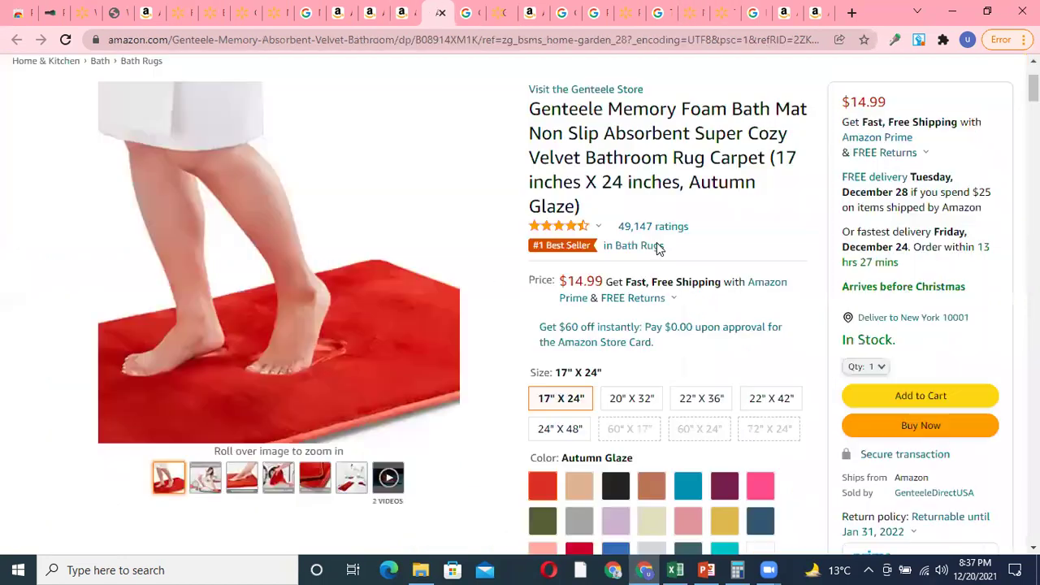
pyautogui.moveTo(590, 205); pyautogui.dragTo(529, 108)
pyautogui.scroll(1, 569, 122)
pyautogui.rightClick(598, 135)
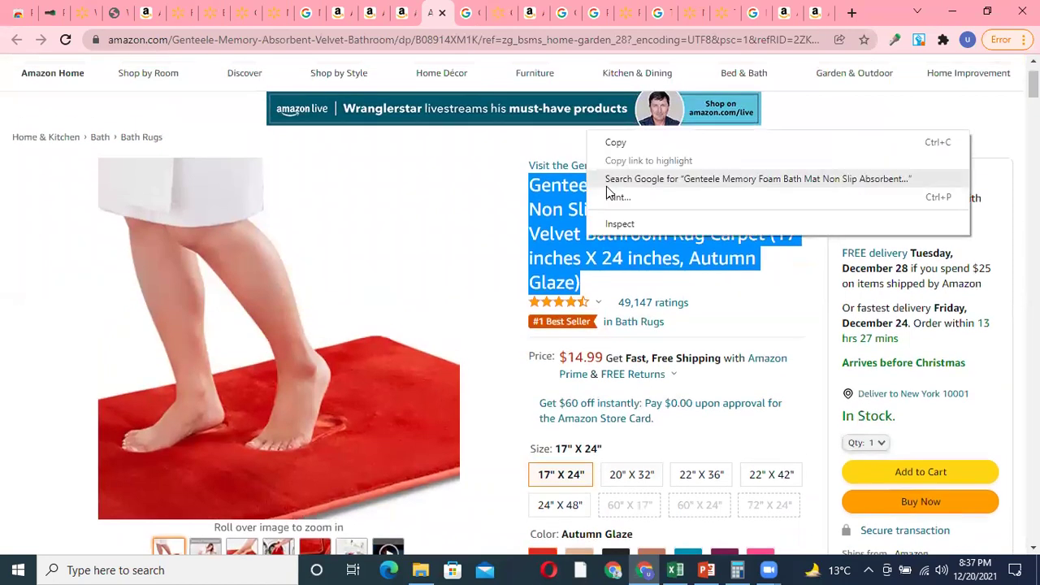
pyautogui.click(615, 143)
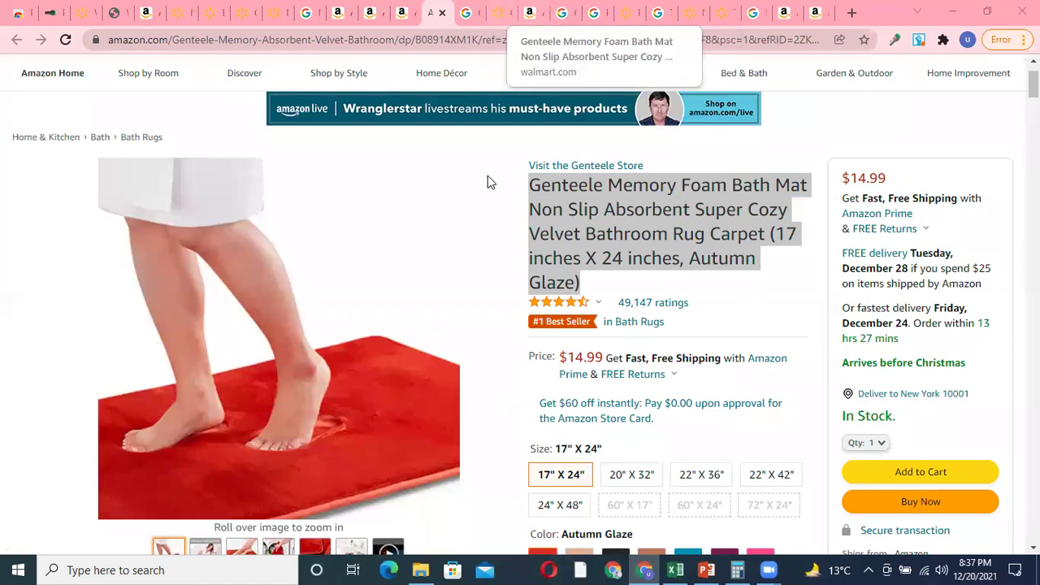
# Step: Check the PONPUR "Best Farter Ever" whiskey glass listing on Amazon, including its price and delivery
pyautogui.click(492, 13)
pyautogui.click(528, 13)
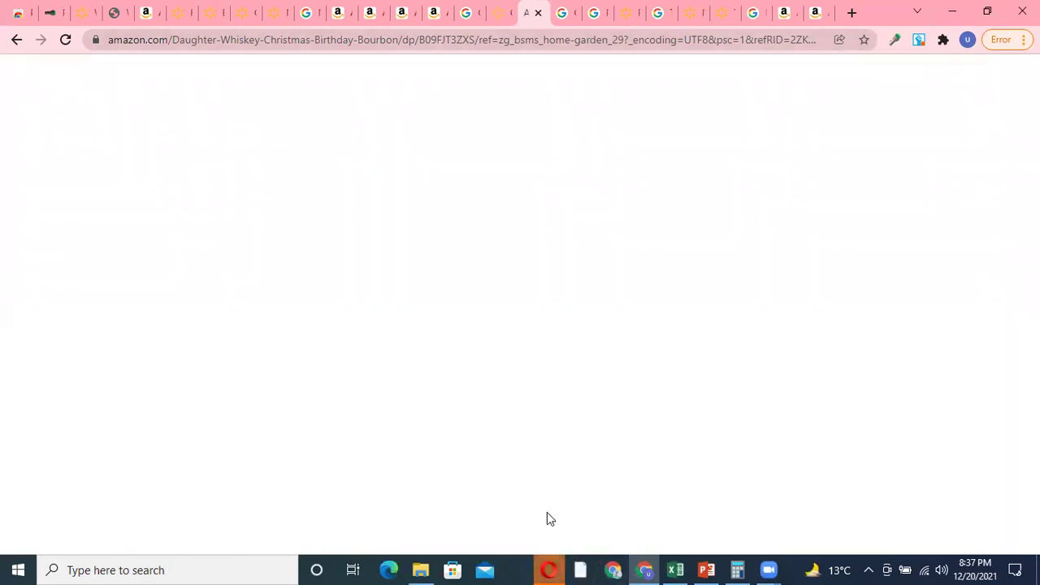
pyautogui.scroll(2, 622, 162)
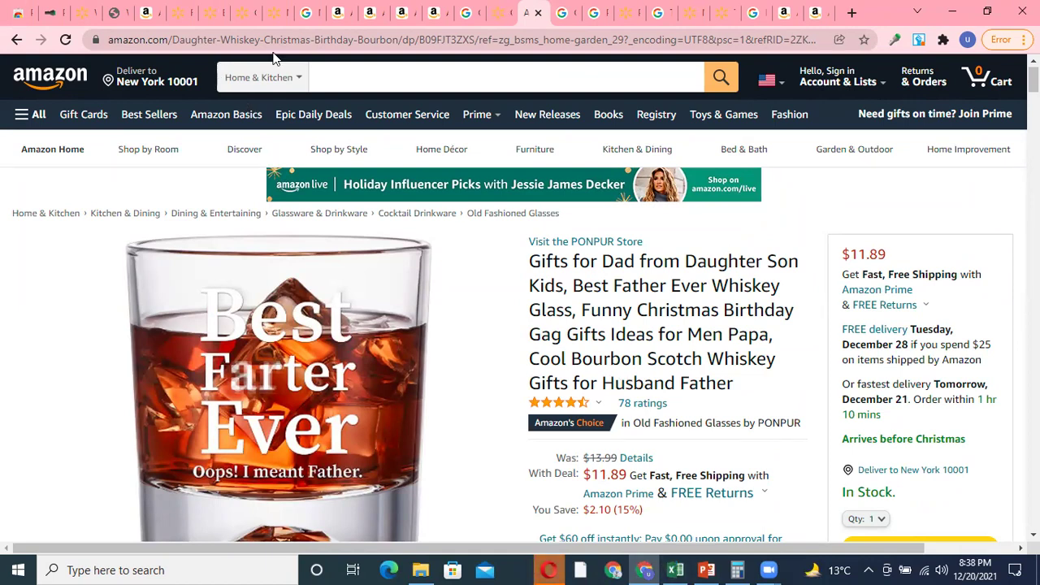
# Step: Open Amazon's Best Sellers page from the humidifier listing and look through its list of departments
pyautogui.click(364, 18)
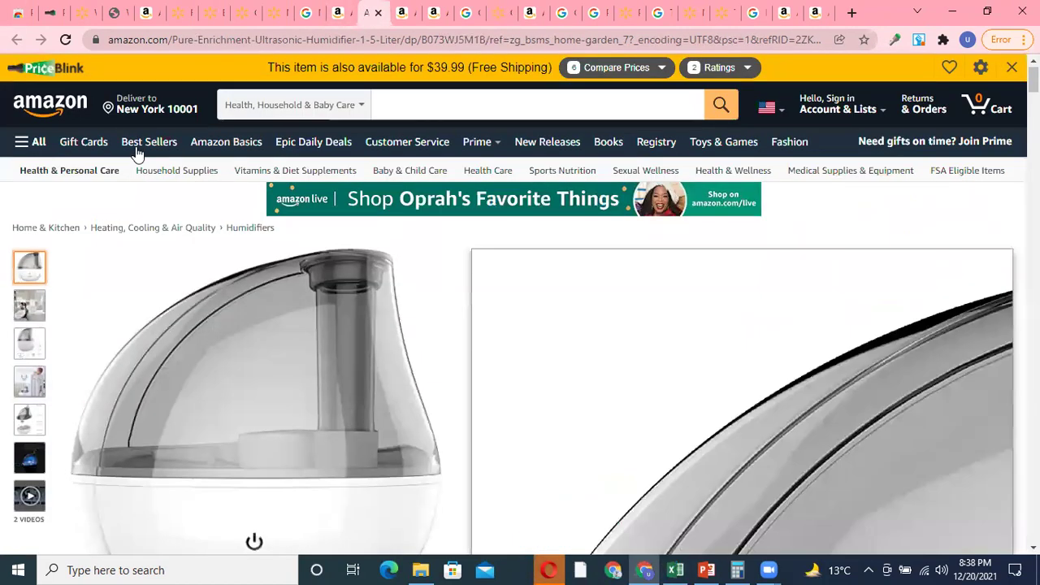
pyautogui.click(138, 155)
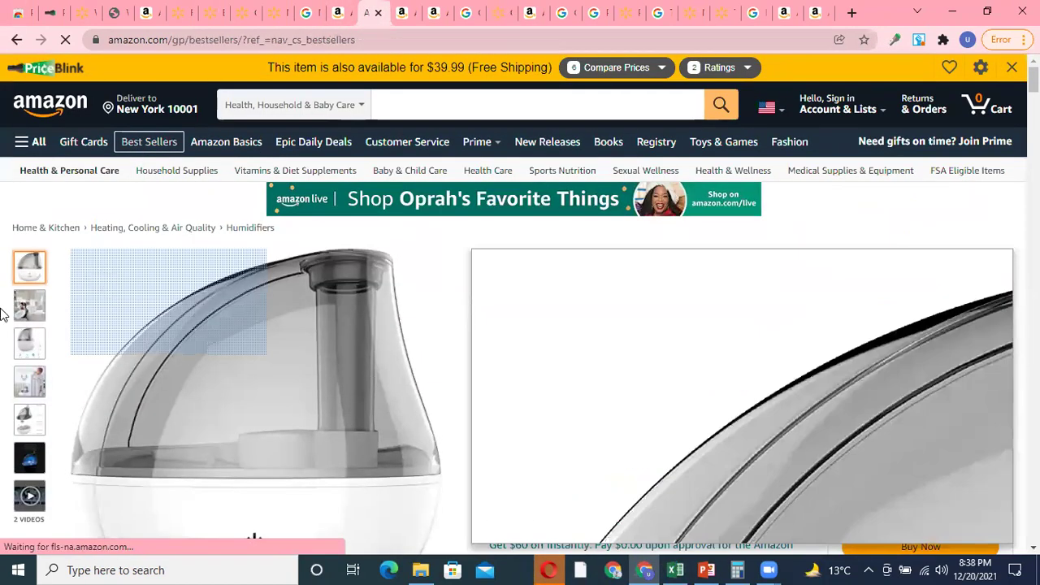
pyautogui.scroll(-2, 33, 383)
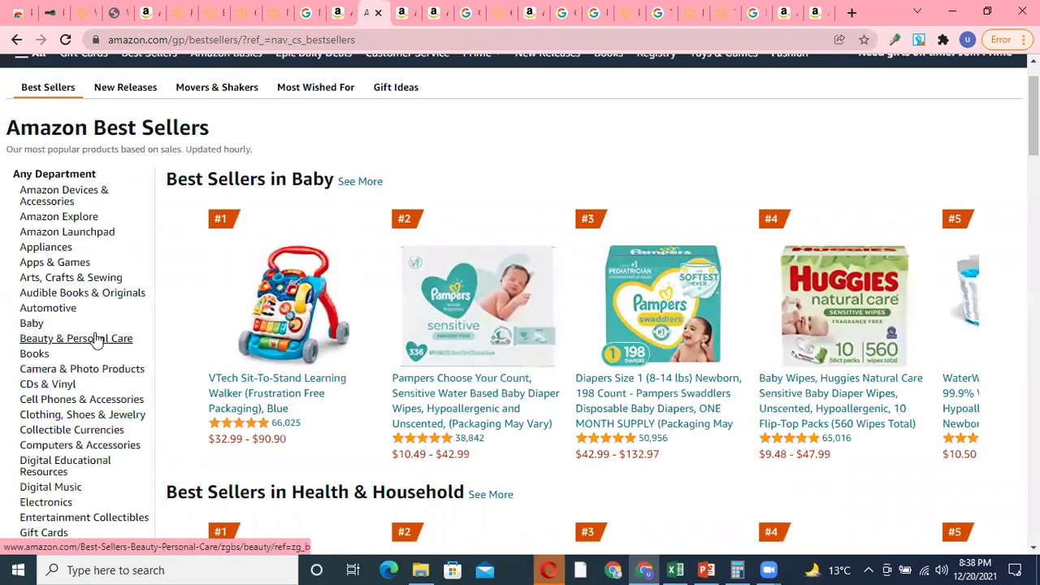
pyautogui.scroll(-3, 96, 345)
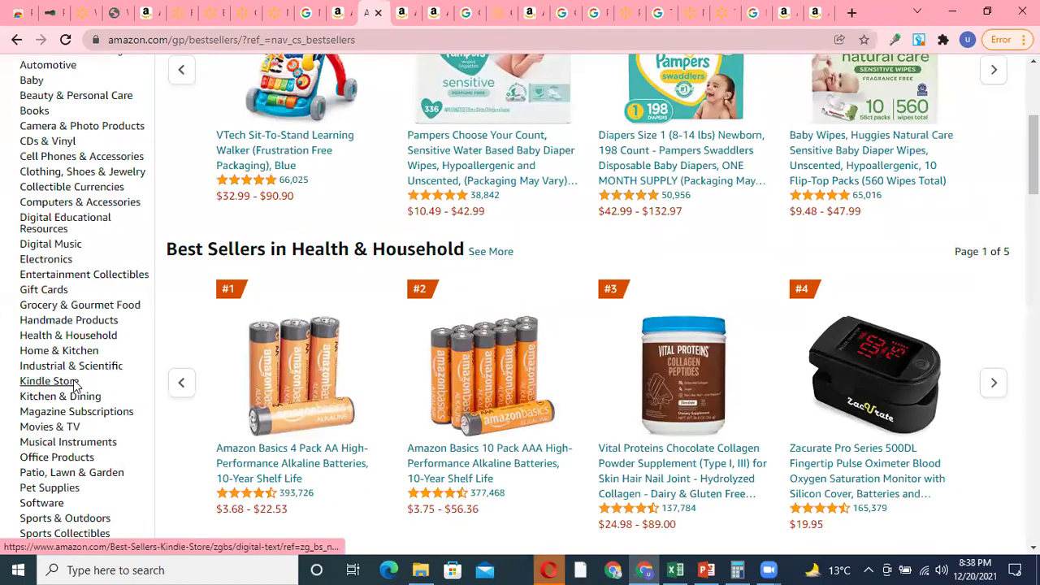
pyautogui.scroll(-3, 88, 334)
pyautogui.scroll(6, 81, 297)
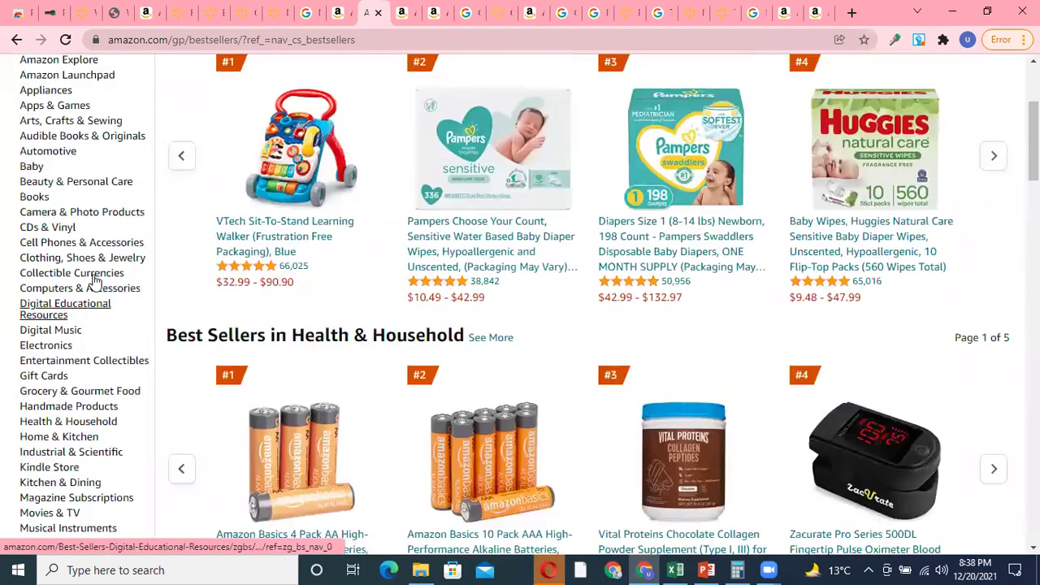
pyautogui.scroll(1, 195, 130)
# Step: Open Amazon's Movers & Shakers and narrow them to the Grocery & Gourmet Food department
pyautogui.click(91, 338)
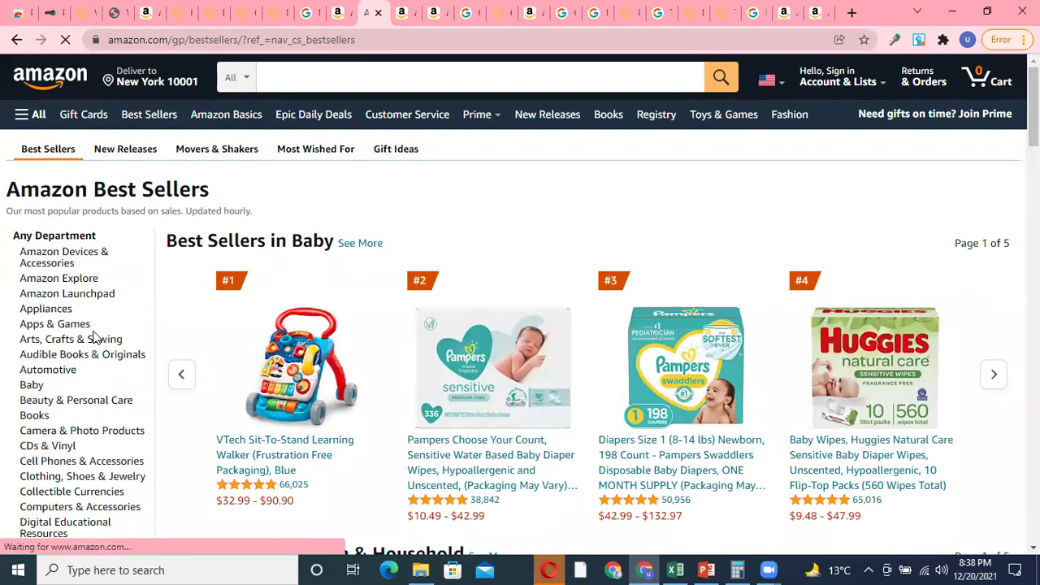
pyautogui.scroll(-1, 87, 342)
pyautogui.scroll(-5, 87, 342)
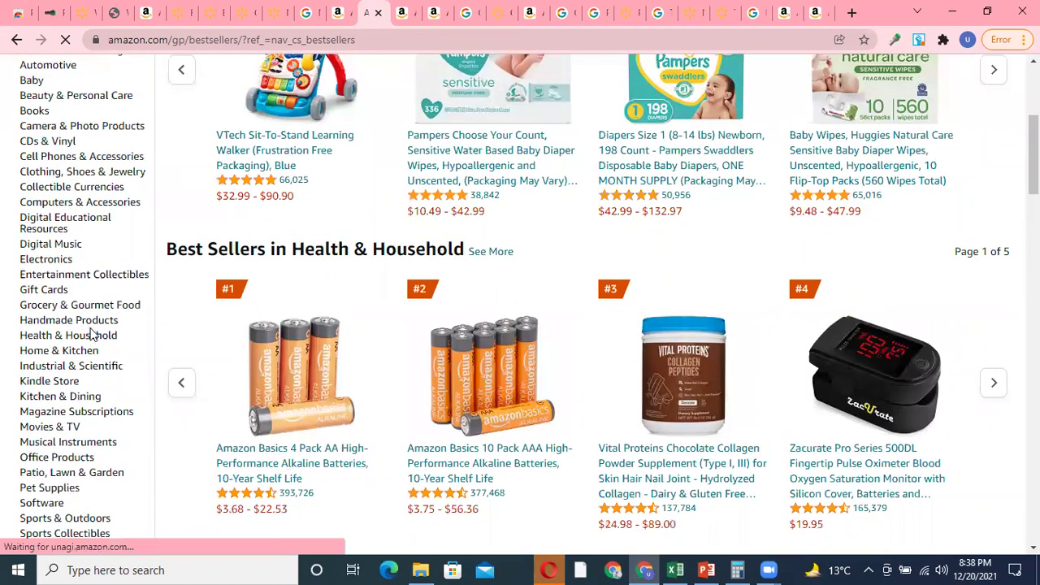
pyautogui.scroll(-3, 70, 390)
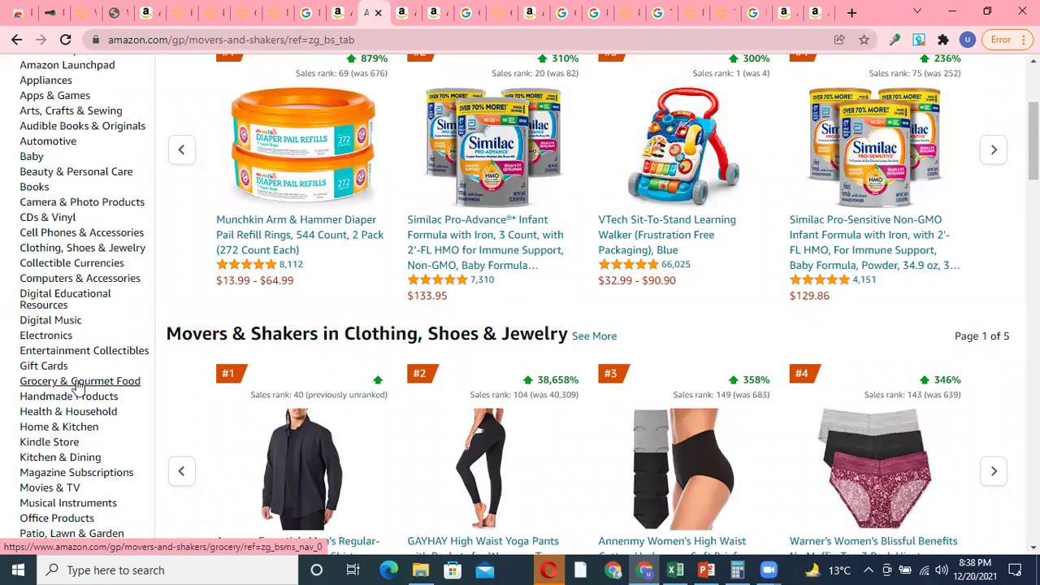
pyautogui.click(79, 382)
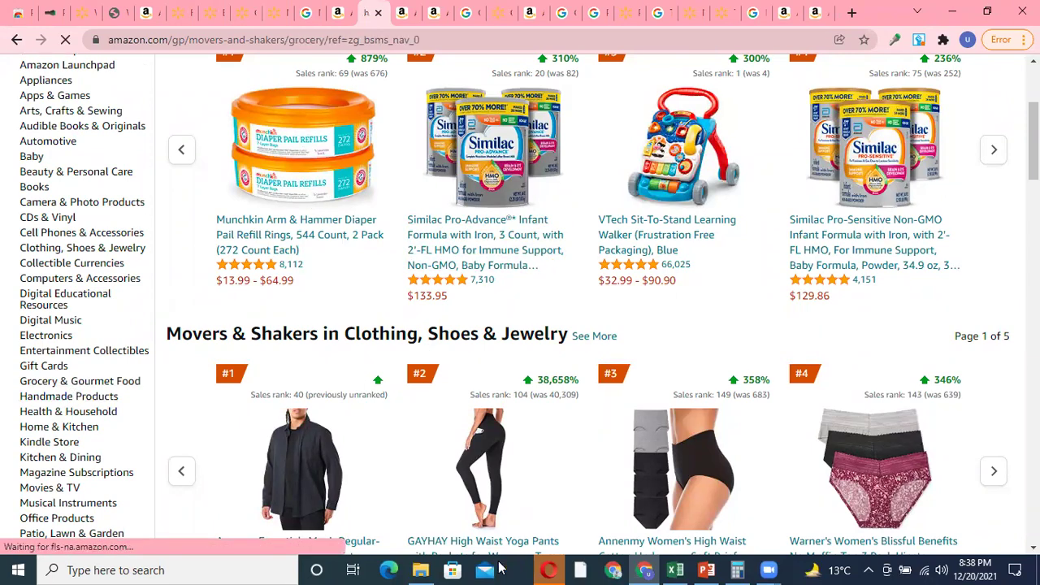
# Step: Open the Jack Link's beef jerky variety pack and the Sunchips 40-pack in new tabs and view the jerky listing
pyautogui.scroll(-5, 458, 282)
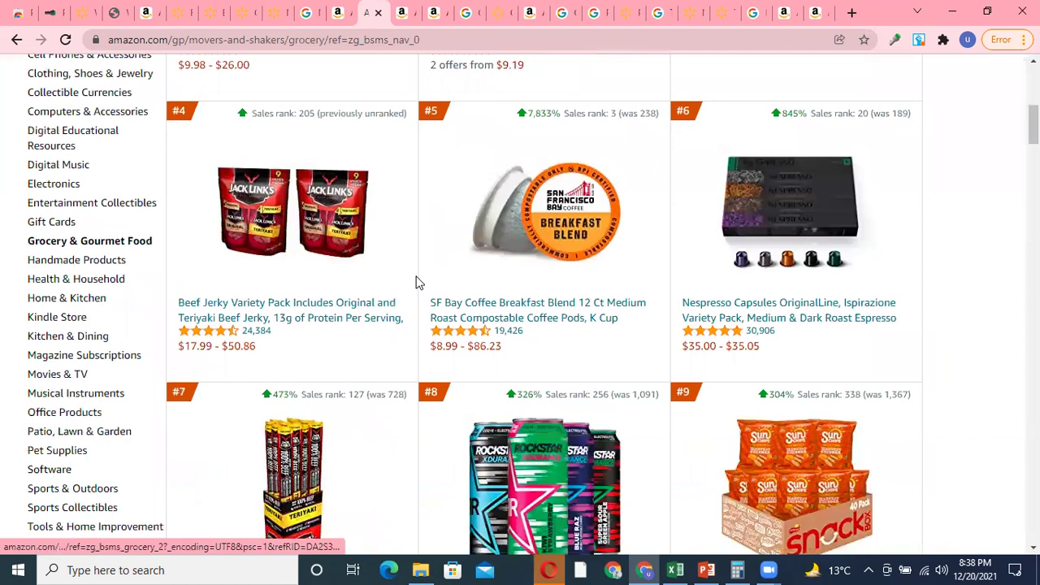
pyautogui.scroll(-1, 416, 282)
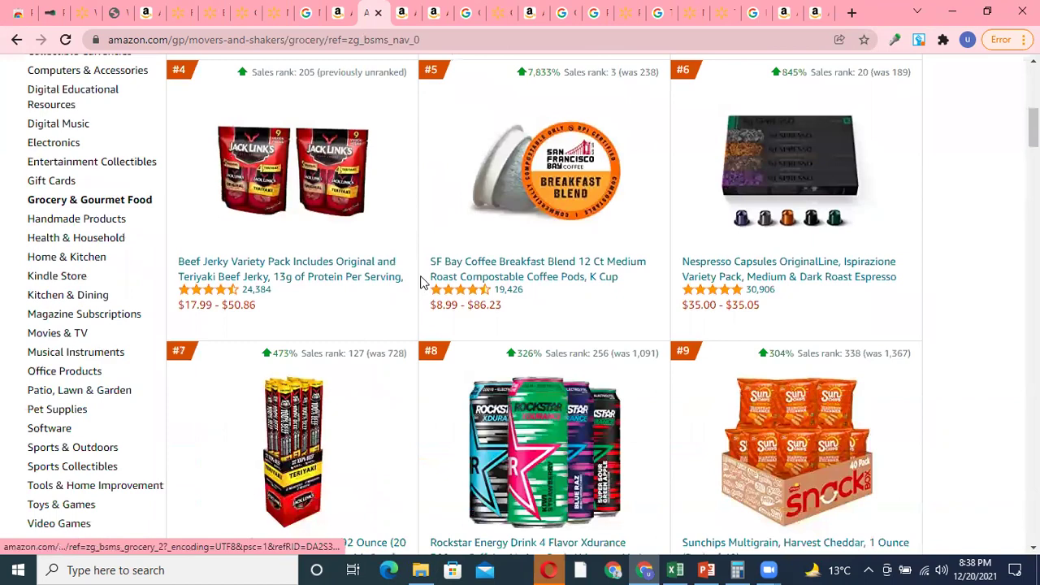
pyautogui.scroll(-3, 421, 282)
pyautogui.middleClick(778, 331)
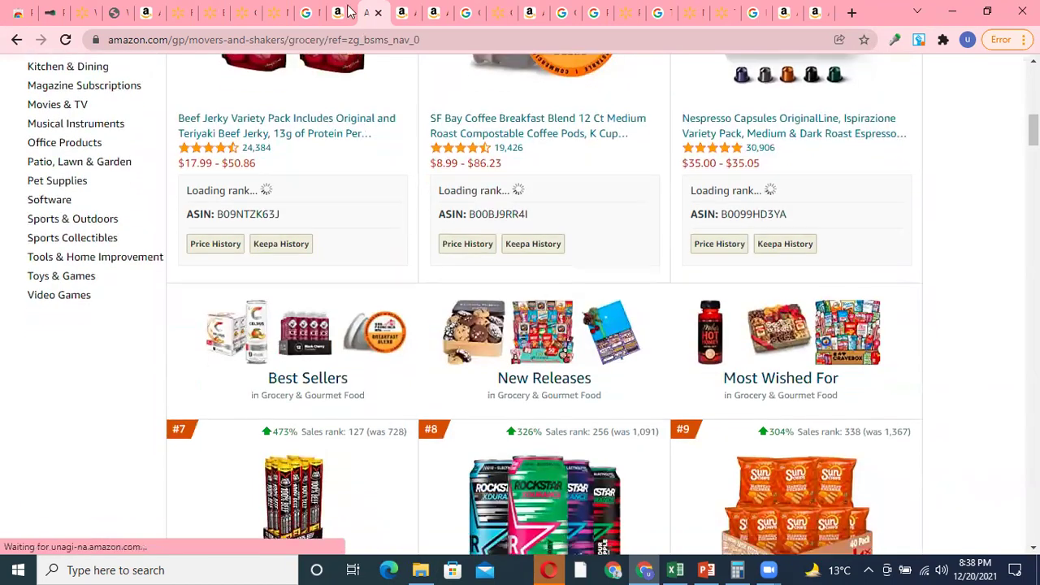
pyautogui.scroll(-4, 578, 170)
pyautogui.click(378, 12)
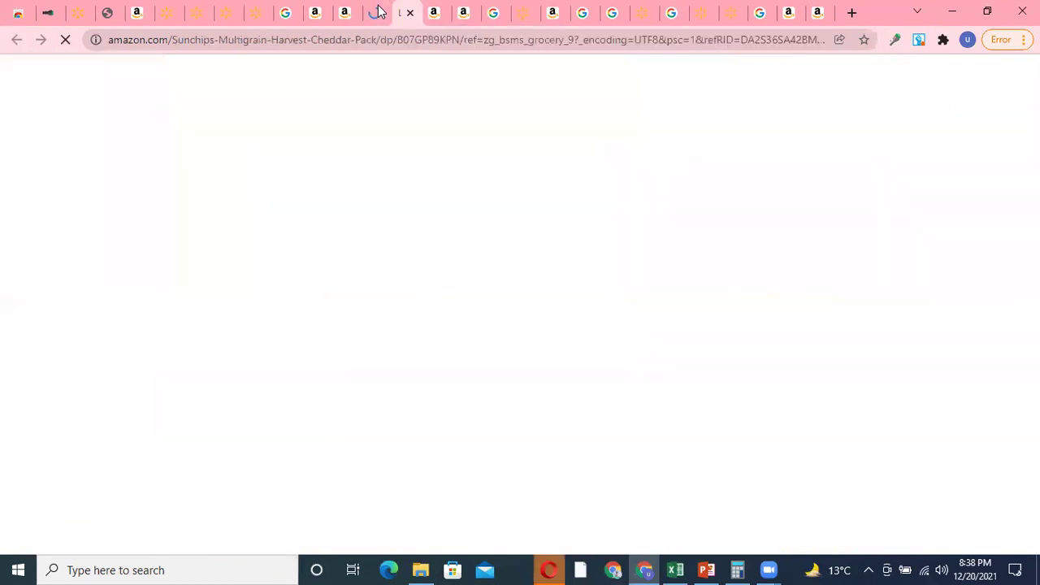
pyautogui.click(378, 12)
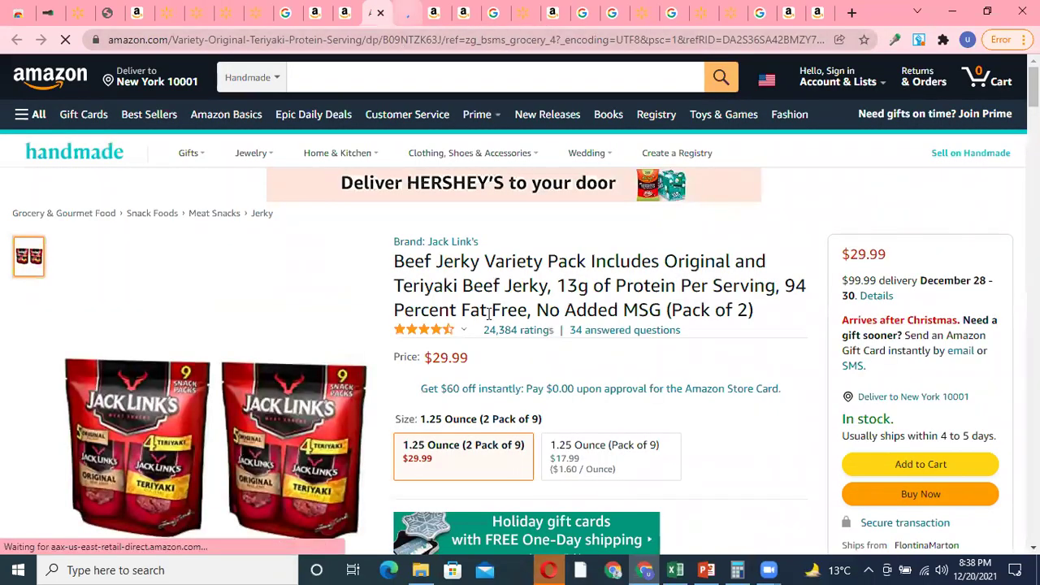
# Step: Look over the Sunchips Harvest Cheddar 40-pack's Amazon listing and sellers, and copy its title
pyautogui.click(402, 12)
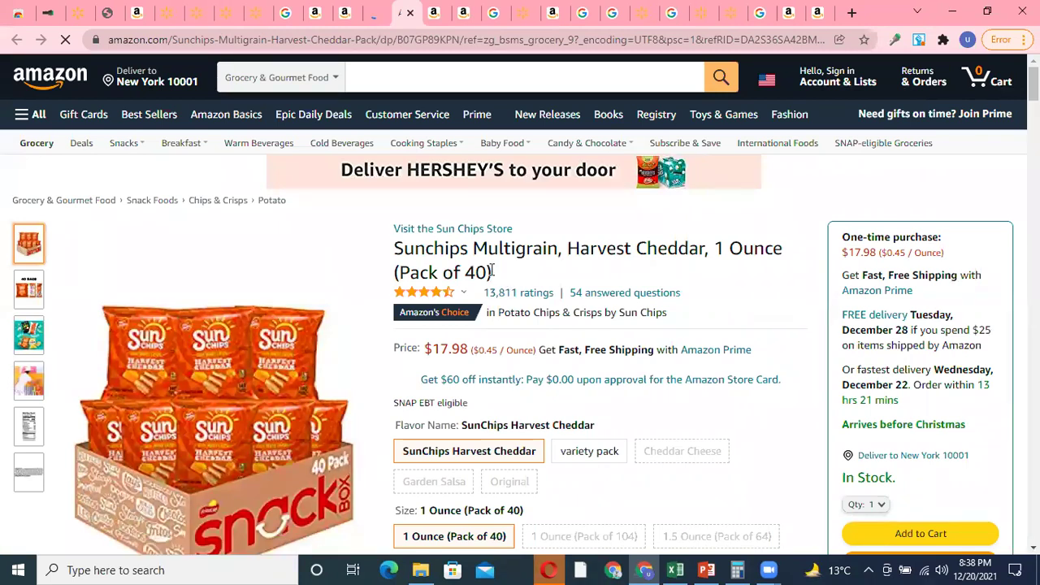
pyautogui.moveTo(491, 272); pyautogui.dragTo(407, 250)
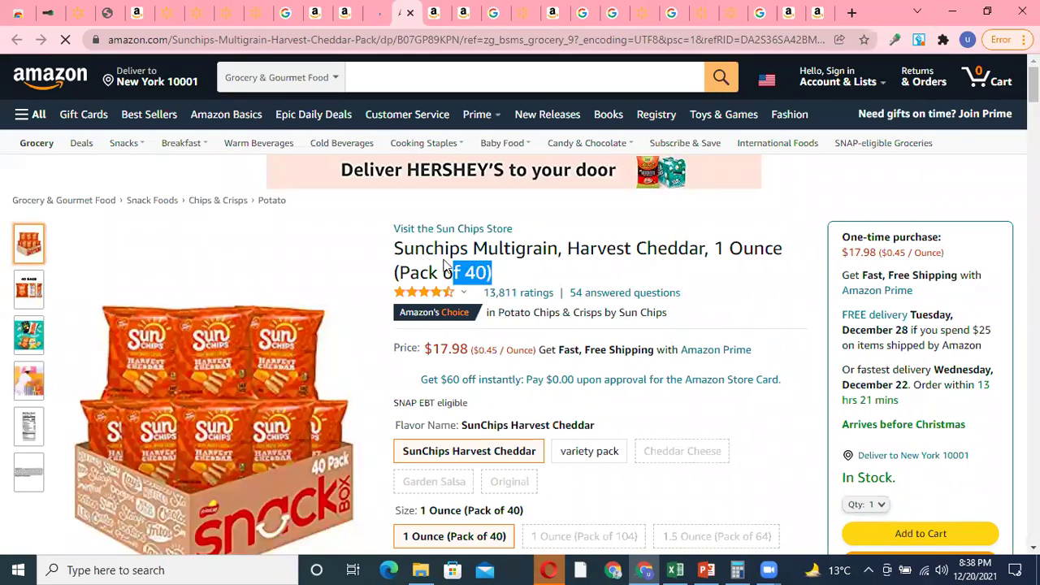
pyautogui.scroll(-5, 444, 266)
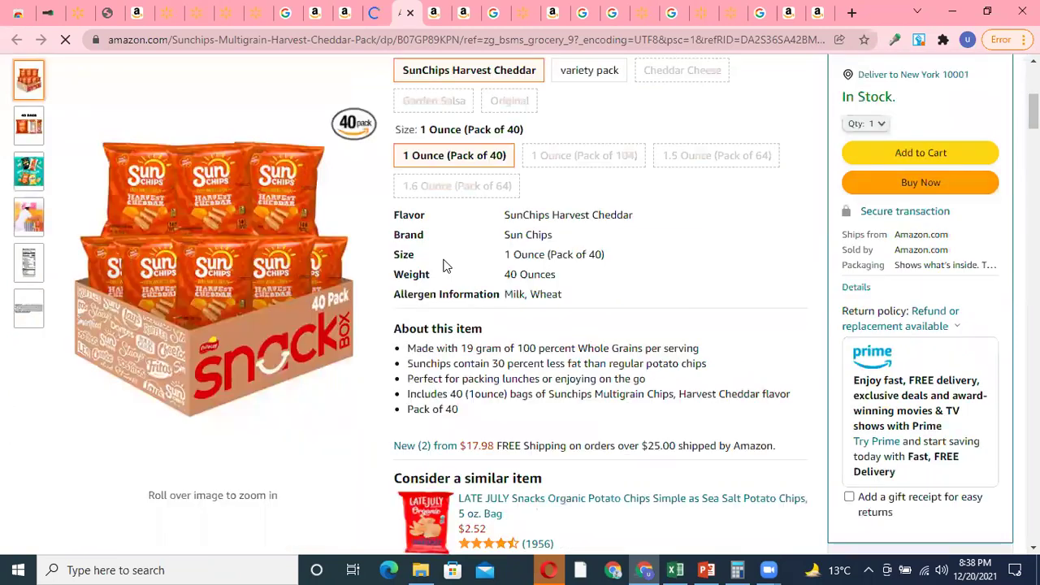
pyautogui.scroll(-4, 443, 266)
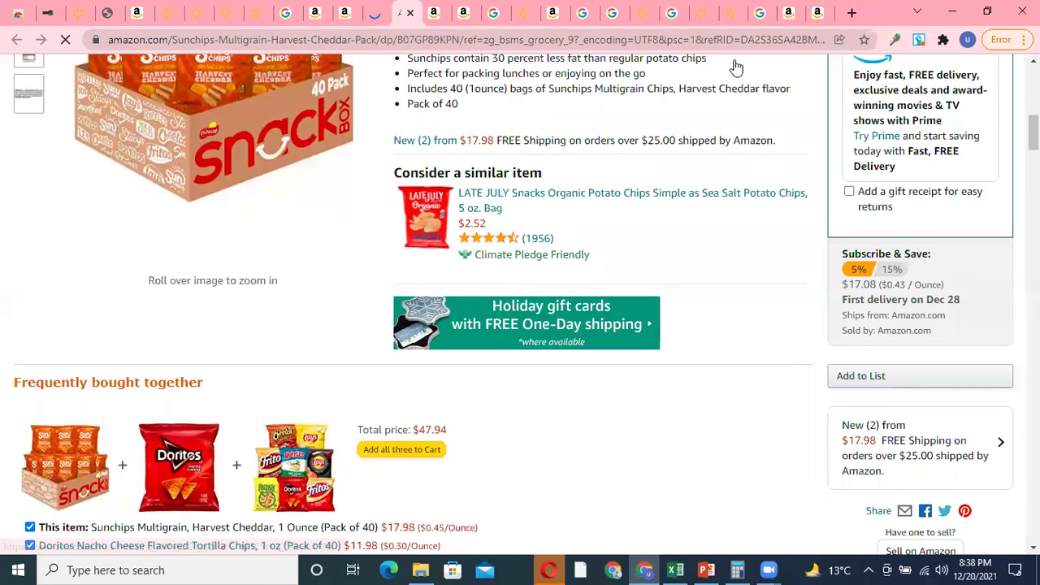
pyautogui.press('Home')
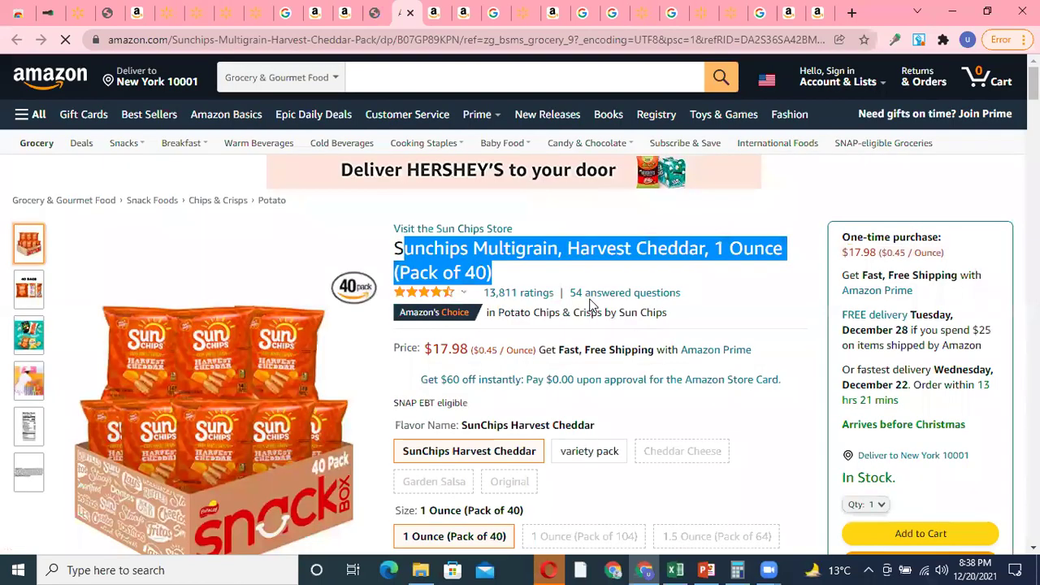
# Step: Search Walmart for "Sunchips Multigrain, Harvest Cheddar, 1 Ounce (Pack of 40)" and look through the results
pyautogui.click(508, 301)
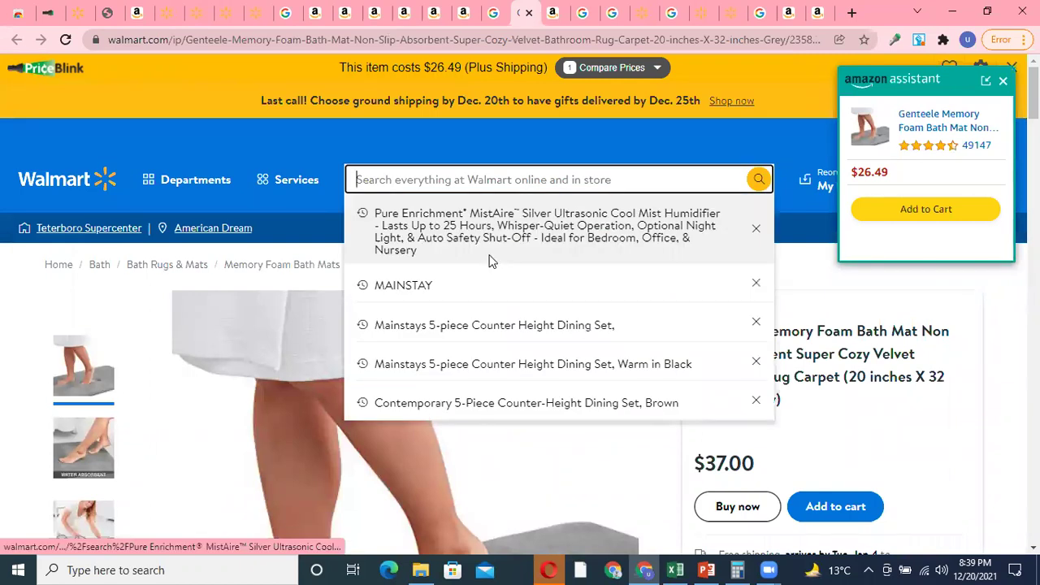
pyautogui.write('Sunchips Multigrain, Harvest Cheddar, 1 Ounce (Pack of 40)')
pyautogui.press('Return')
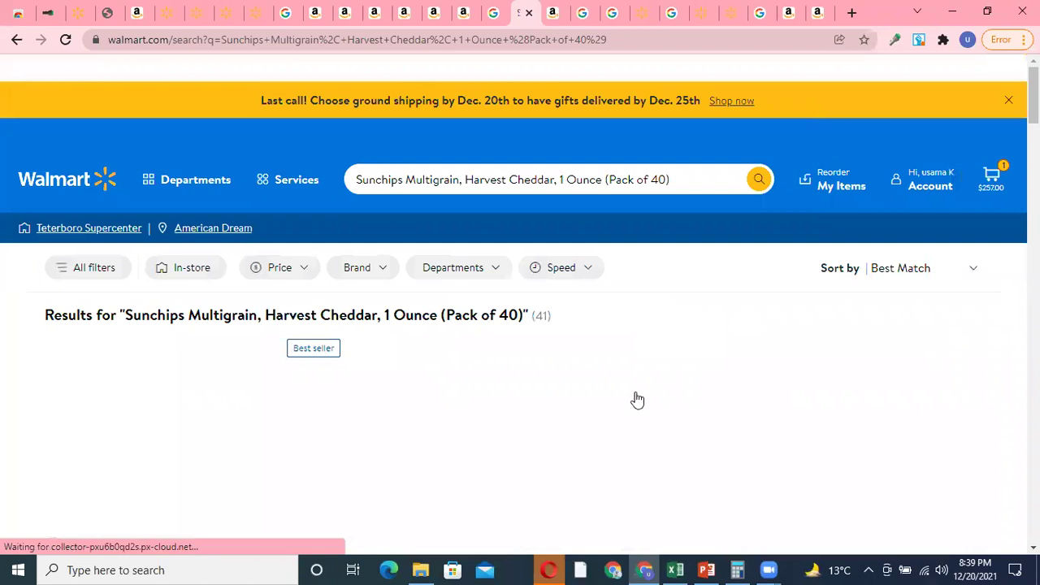
pyautogui.scroll(-1, 664, 351)
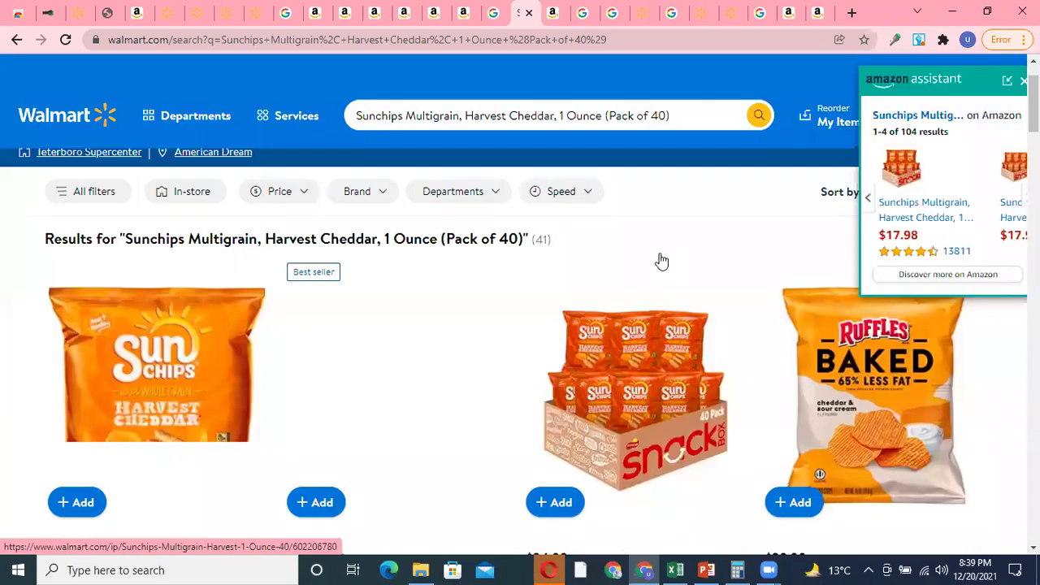
pyautogui.scroll(-3, 662, 261)
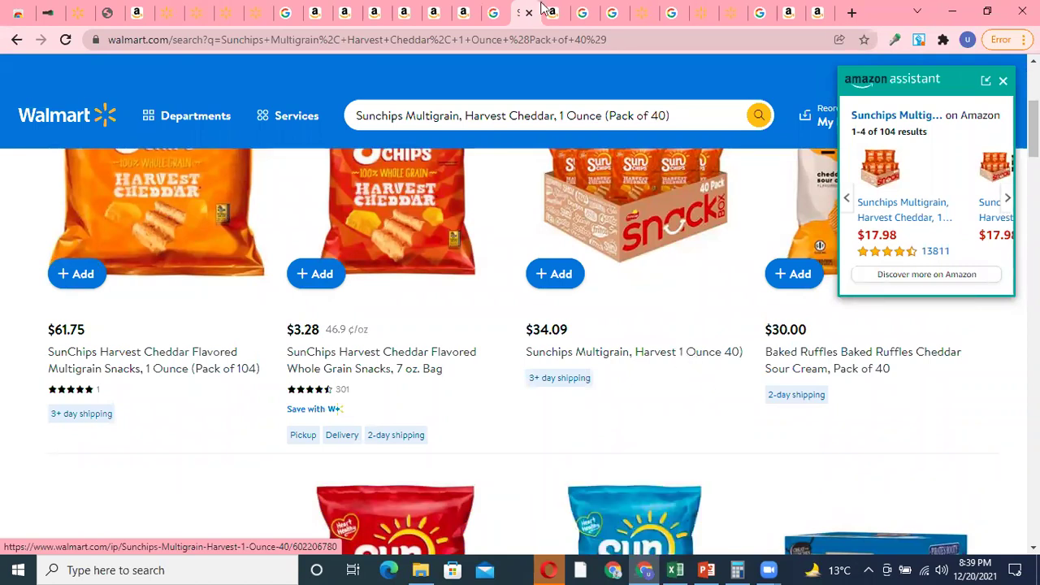
pyautogui.scroll(1, 542, 131)
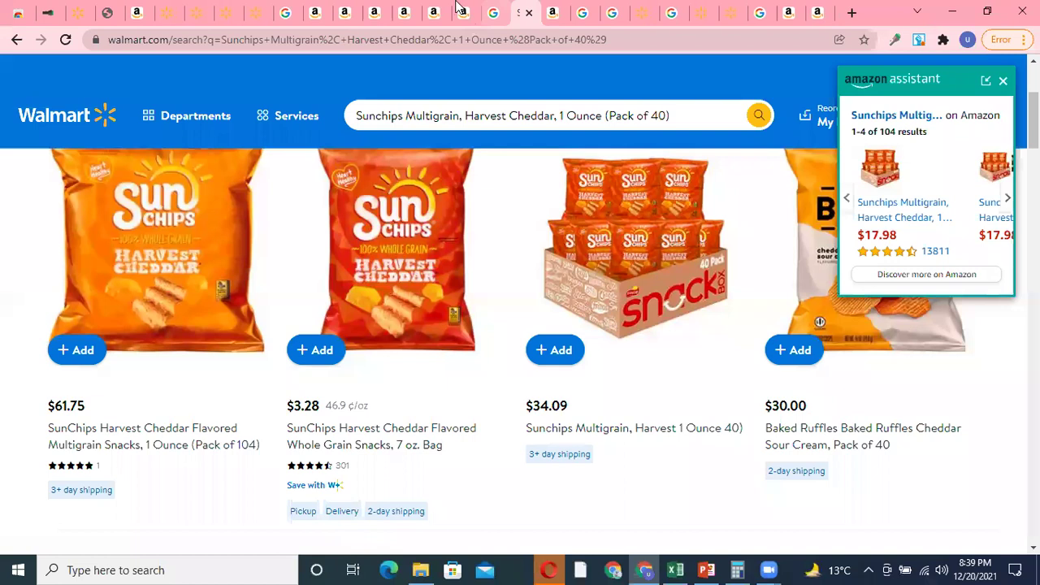
# Step: Compare the Sunchips 40-pack's Amazon price and pack size with the matching Walmart search result
pyautogui.click(437, 9)
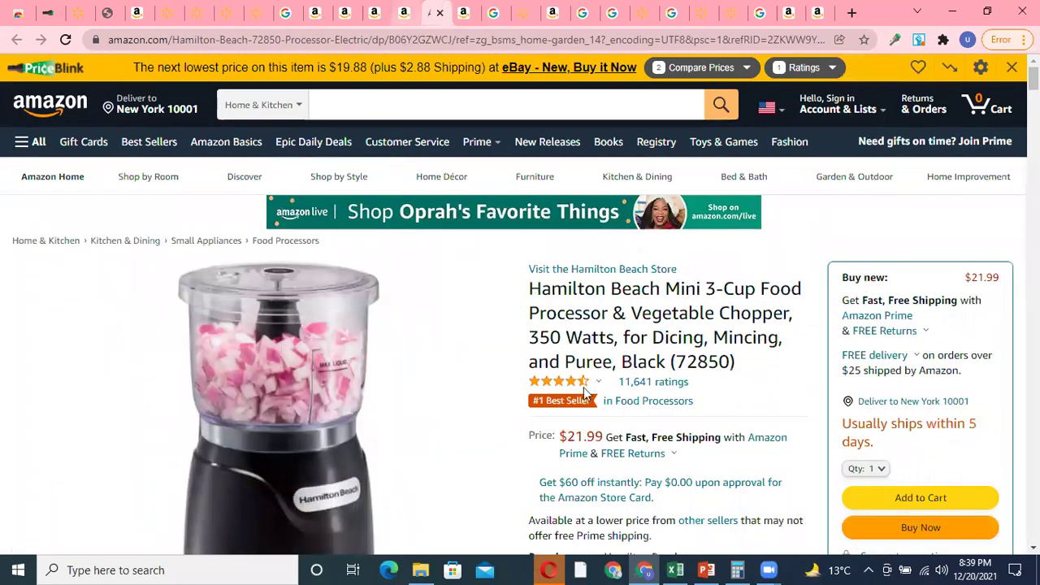
pyautogui.hotkey('ctrl', 'shift', 'Tab')
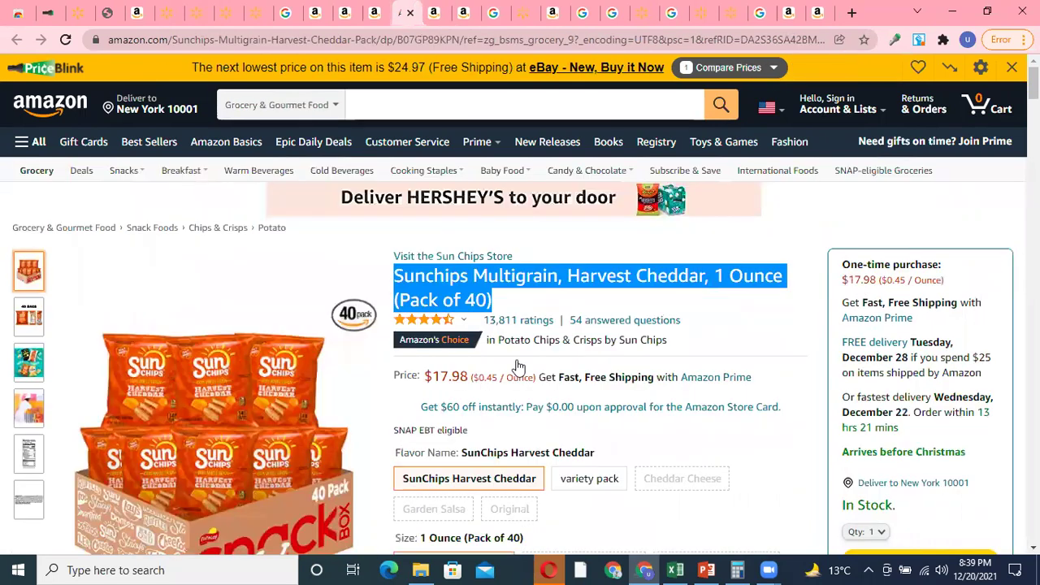
pyautogui.scroll(-1, 555, 329)
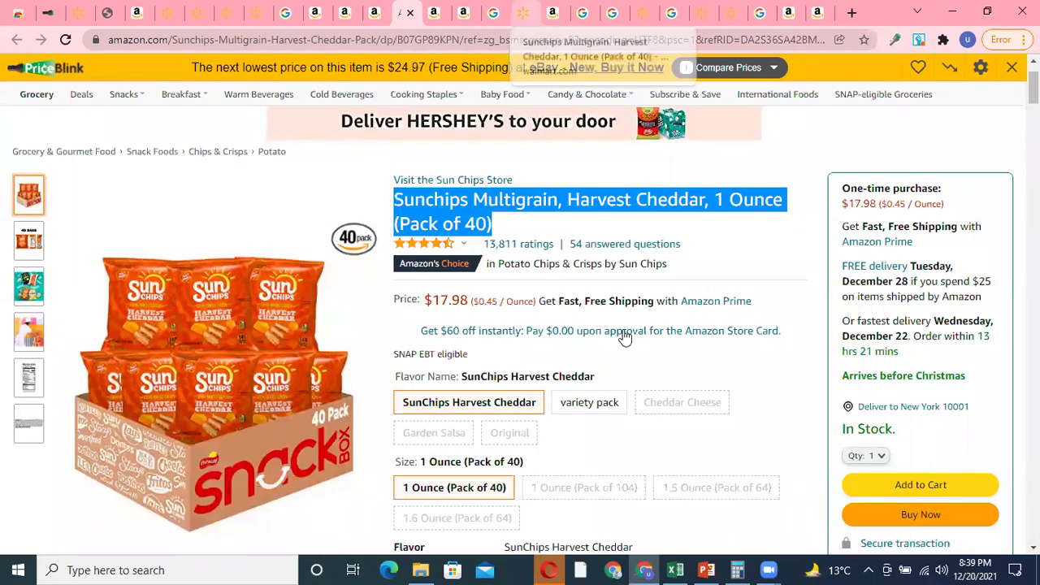
pyautogui.hotkey('ctrl', 'Tab')
pyautogui.hotkey('ctrl', 'Tab')
pyautogui.hotkey('ctrl', 'Tab')
pyautogui.hotkey('ctrl', 'Tab')
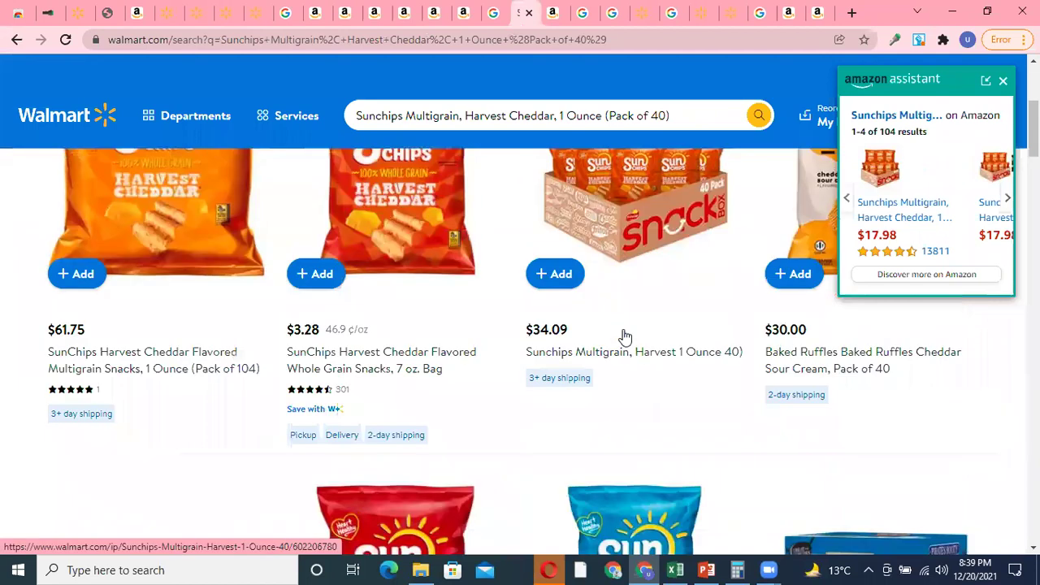
# Step: Open Walmart's Sunchips Multigrain Harvest 40-pack listing in a new tab and switch to it
pyautogui.rightClick(636, 272)
pyautogui.click(666, 282)
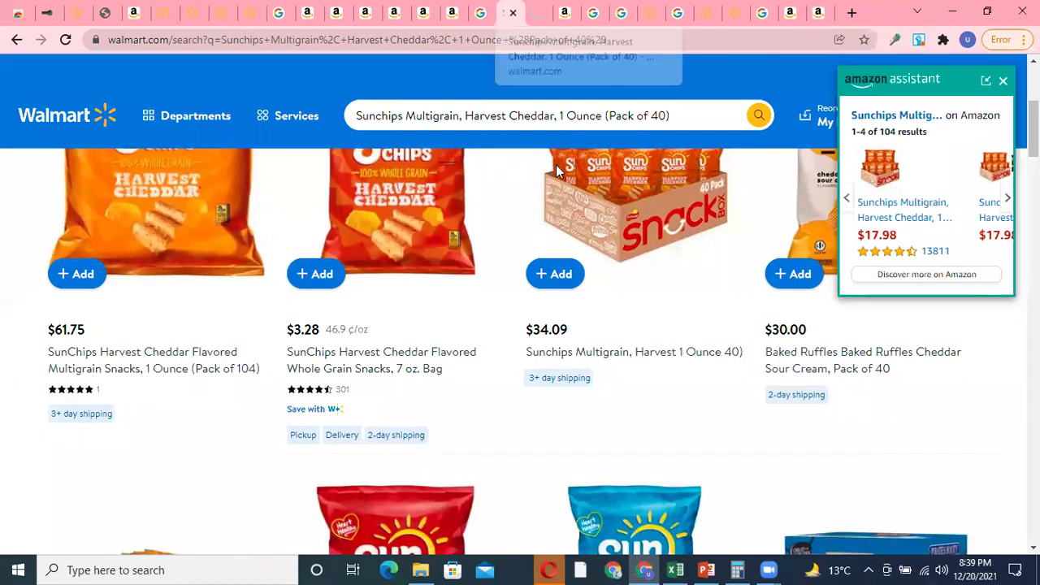
pyautogui.hotkey('ctrl', 'Tab')
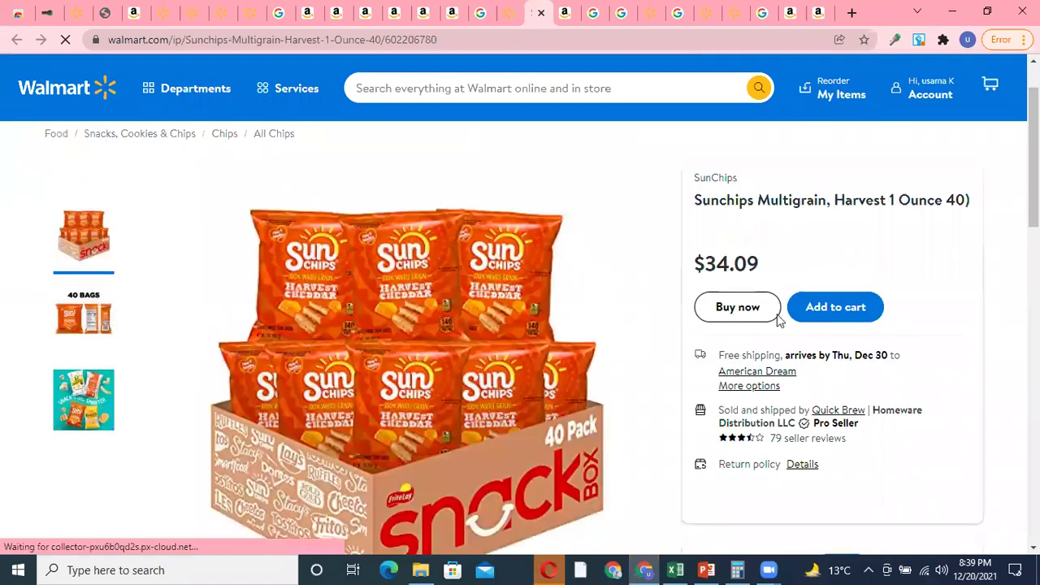
# Step: Look over Walmart's Sunchips 40-pack listing and return to the matching Amazon listing to compare prices
pyautogui.scroll(-2, 755, 319)
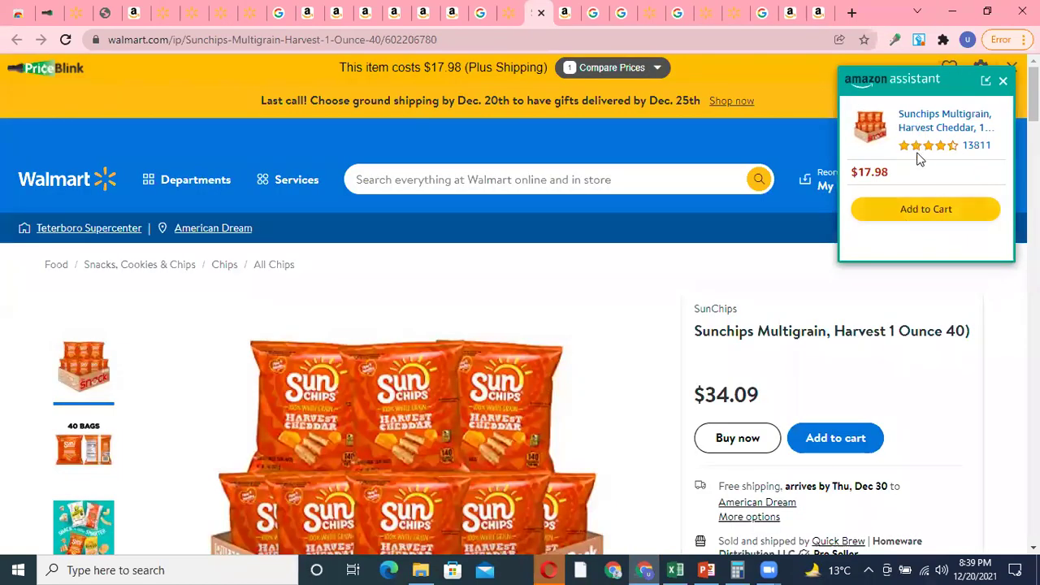
pyautogui.click(423, 10)
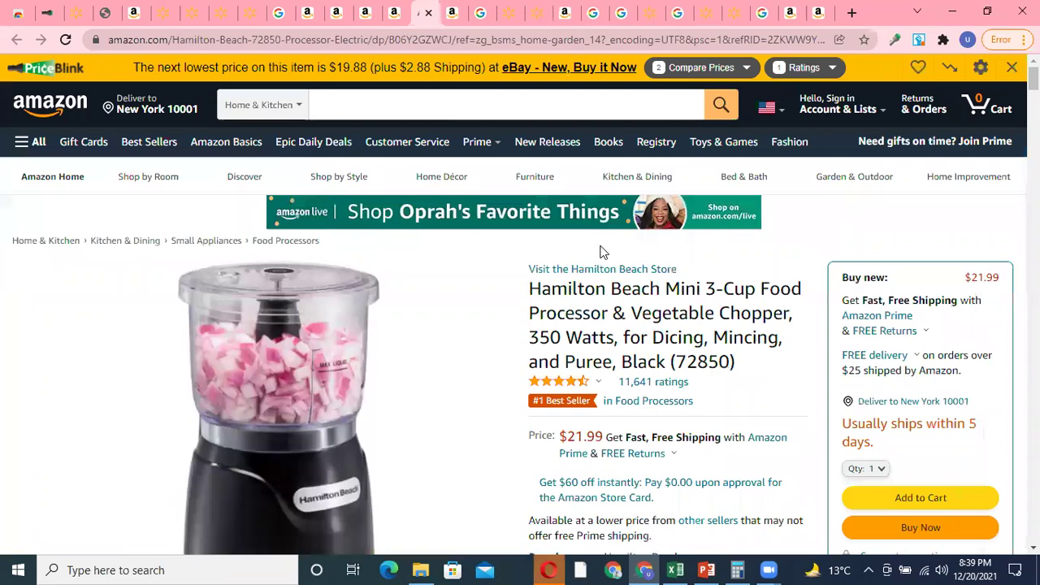
pyautogui.hotkey('ctrl', 'shift', 'Tab')
pyautogui.scroll(-2, 610, 264)
pyautogui.scroll(1, 604, 263)
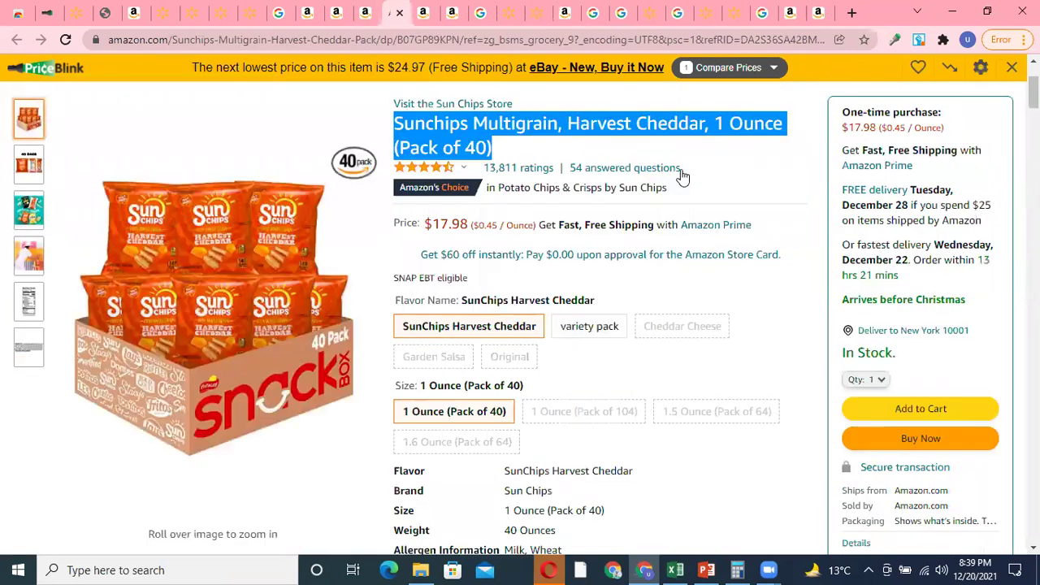
pyautogui.click(751, 168)
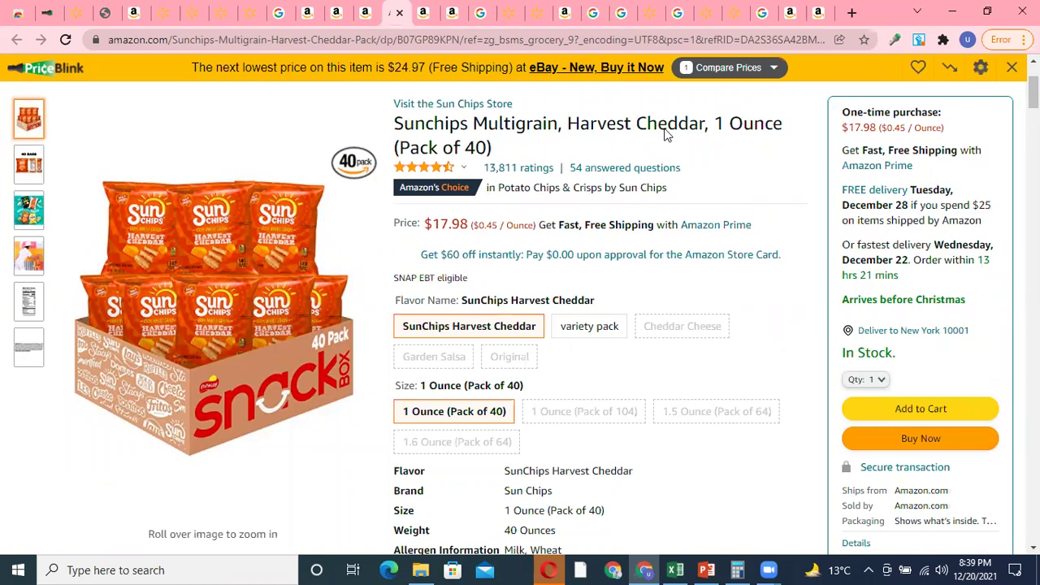
# Step: Check the Walmart search results for the Sunchips 40-pack and PriceBlink's price comparison on its Amazon listing
pyautogui.click(739, 65)
pyautogui.click(517, 14)
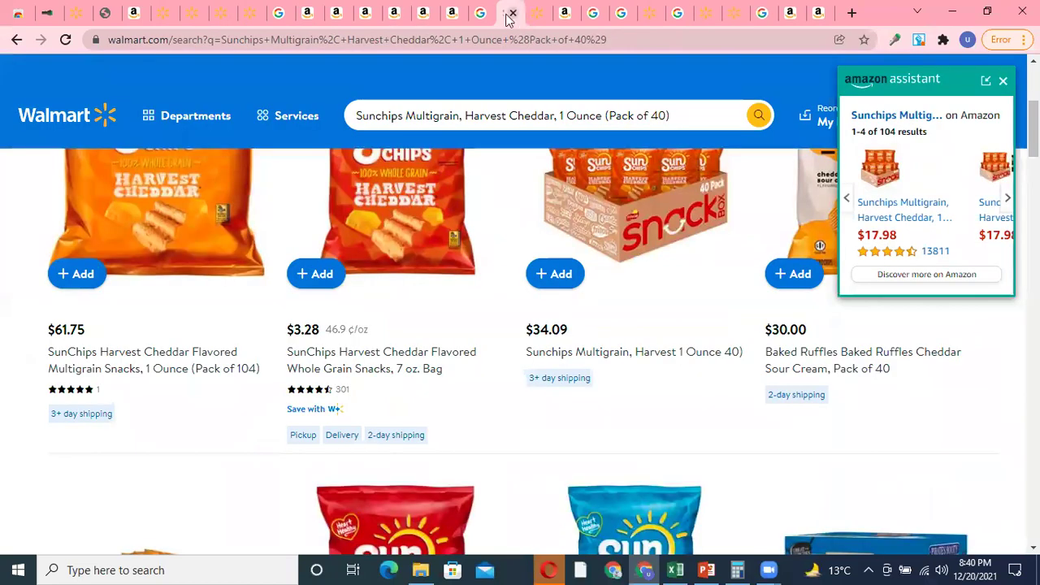
pyautogui.click(394, 13)
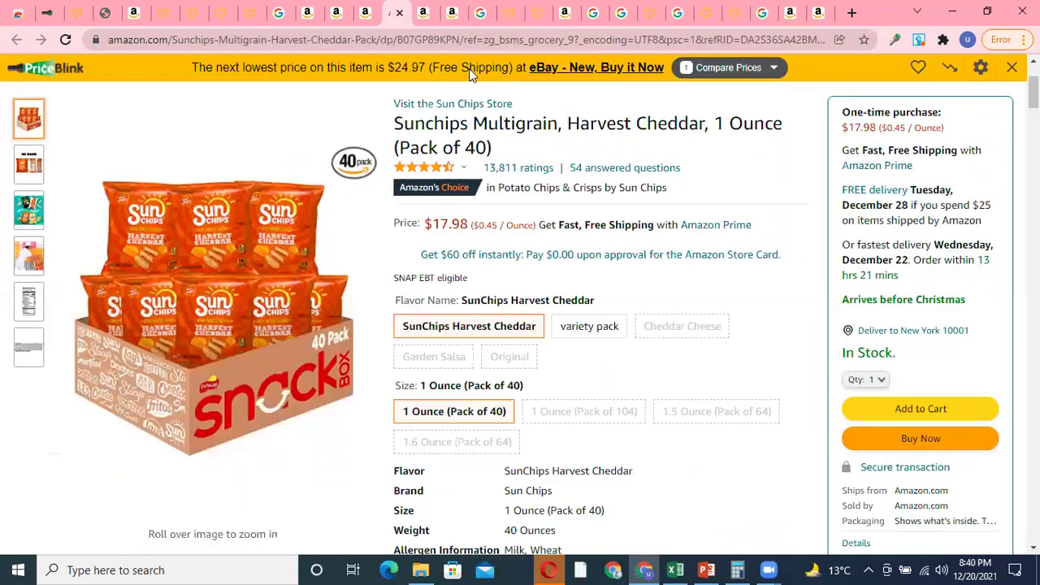
pyautogui.click(691, 68)
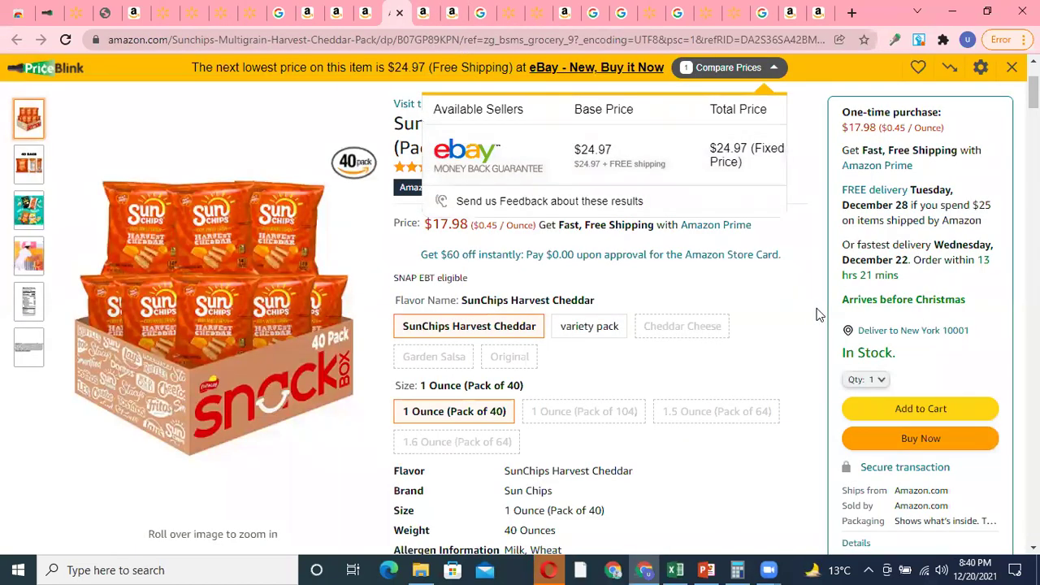
pyautogui.click(446, 233)
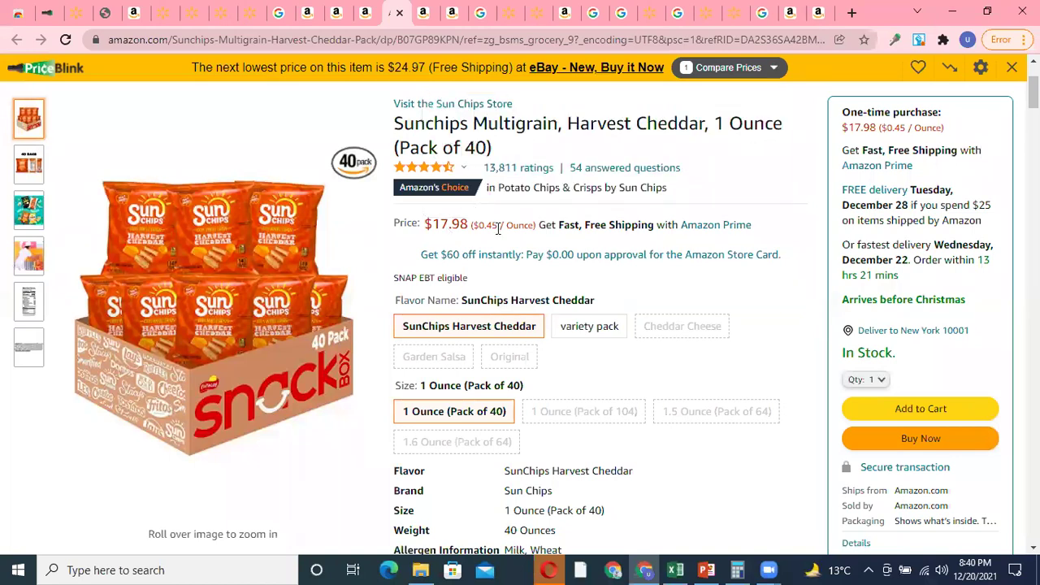
# Step: Copy the Sunchips 40-pack's title from its Amazon listing and switch to the Opera browser
pyautogui.moveTo(390, 129); pyautogui.dragTo(392, 129)
pyautogui.hotkey('ctrl', 'c')
pyautogui.rightClick(448, 134)
pyautogui.click(463, 148)
pyautogui.click(559, 569)
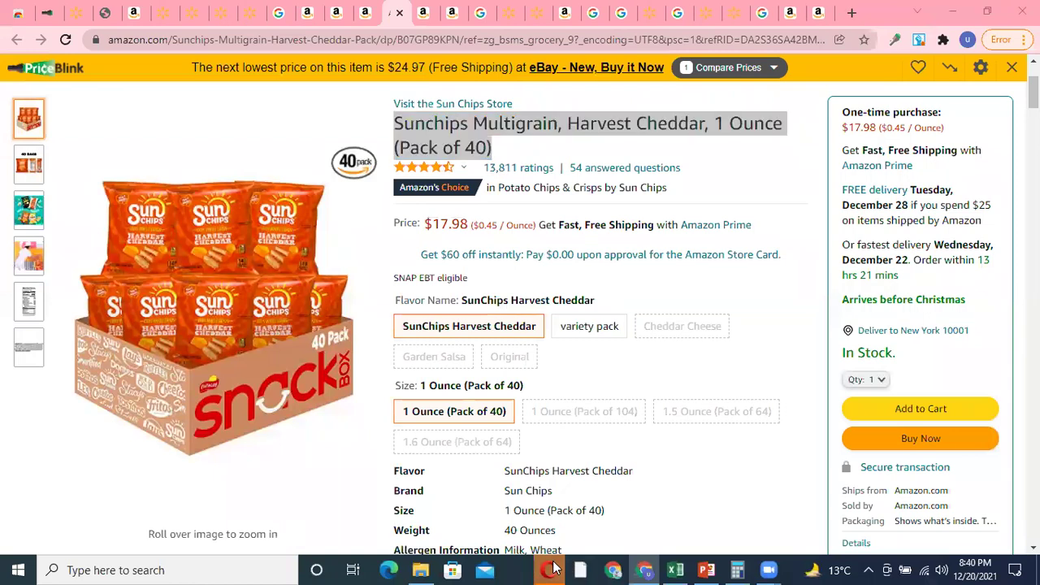
# Step: Search Amazon Business for "Sunchips Multigrain, Harvest Cheddar, 1 Ounce (Pack of 40)" and examine the results' prices, ranks and sellers
pyautogui.hotkey('ctrl', 'v')
pyautogui.press('Return')
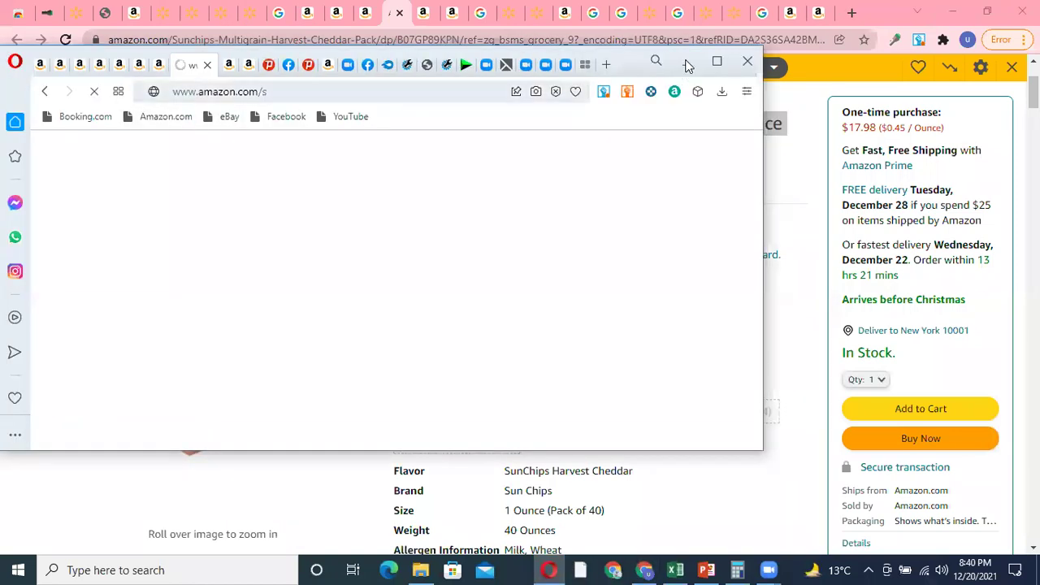
pyautogui.press('super+Up')
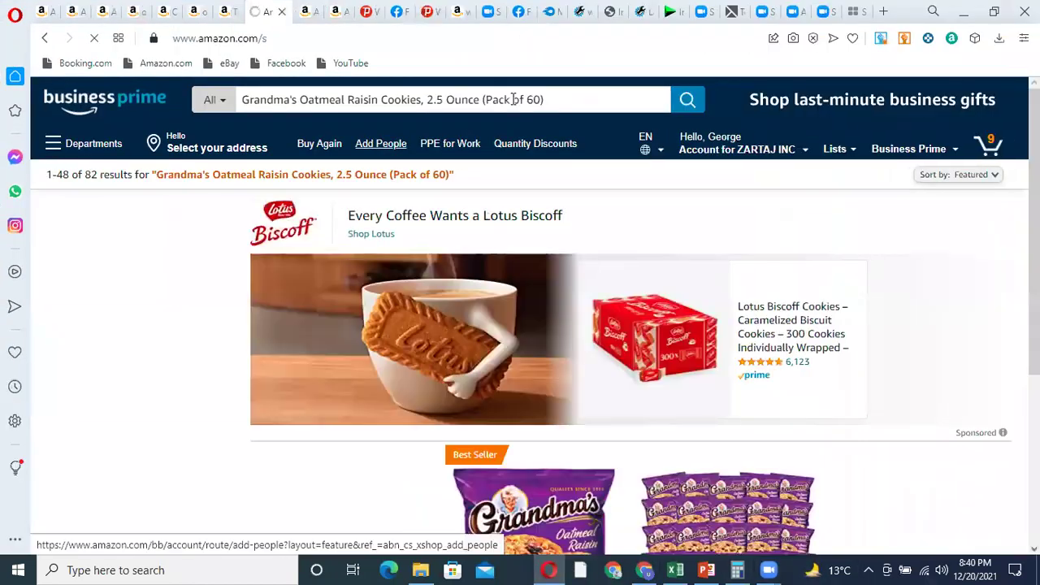
pyautogui.tripleClick(570, 105)
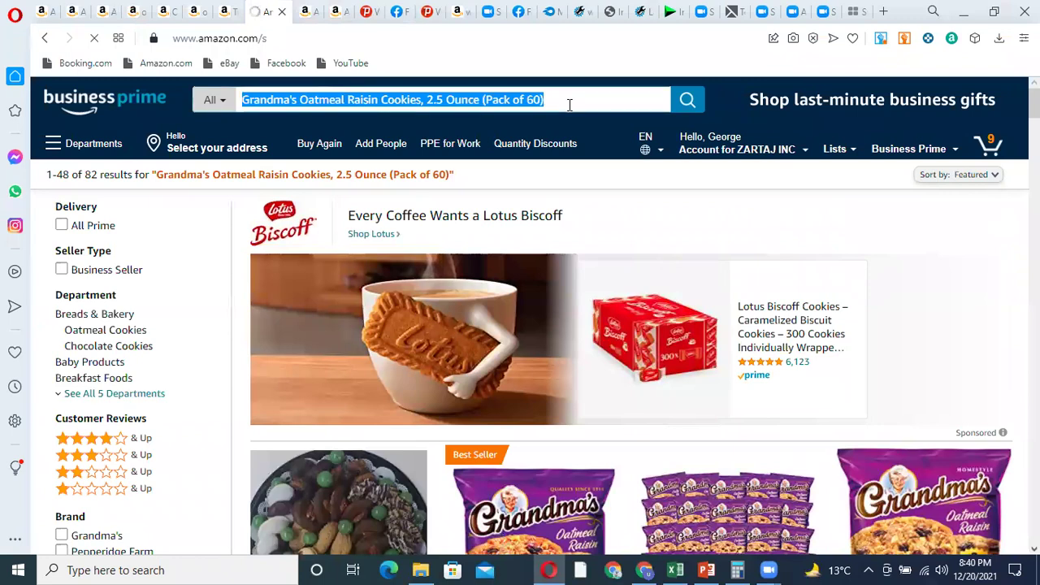
pyautogui.hotkey('ctrl', 'v')
pyautogui.press('Return')
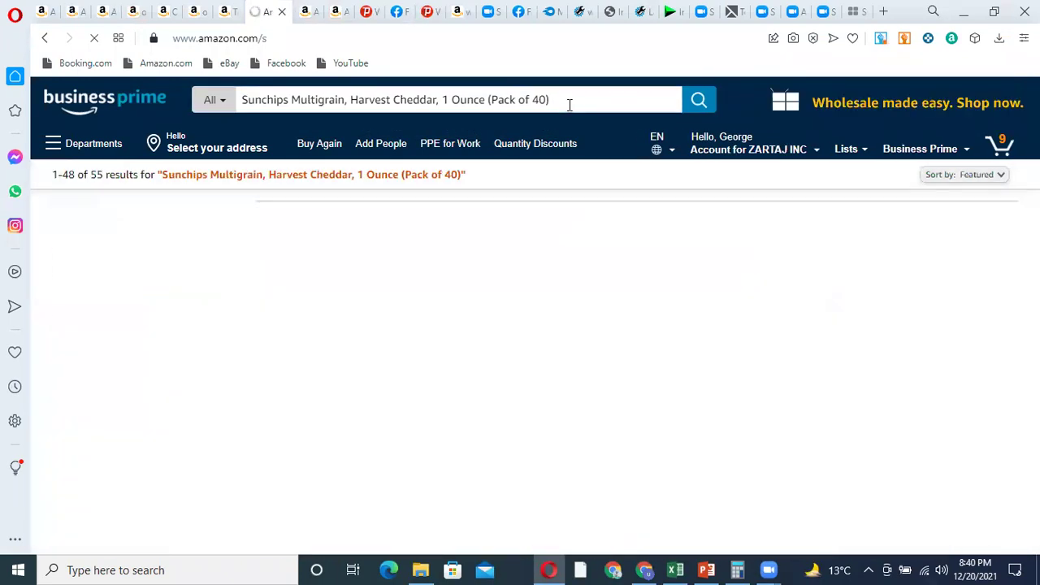
pyautogui.scroll(-2, 503, 315)
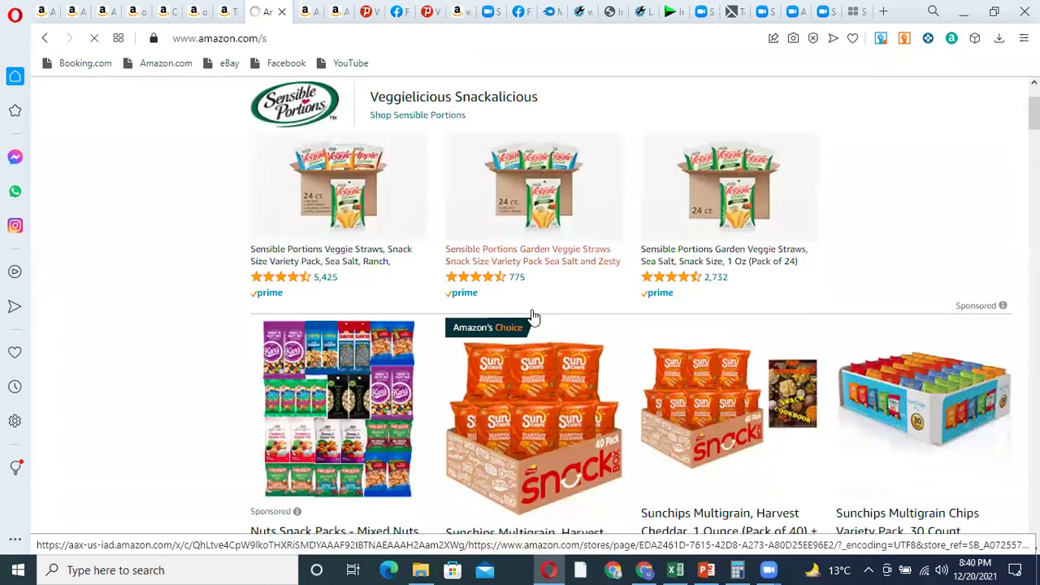
pyautogui.scroll(-4, 536, 309)
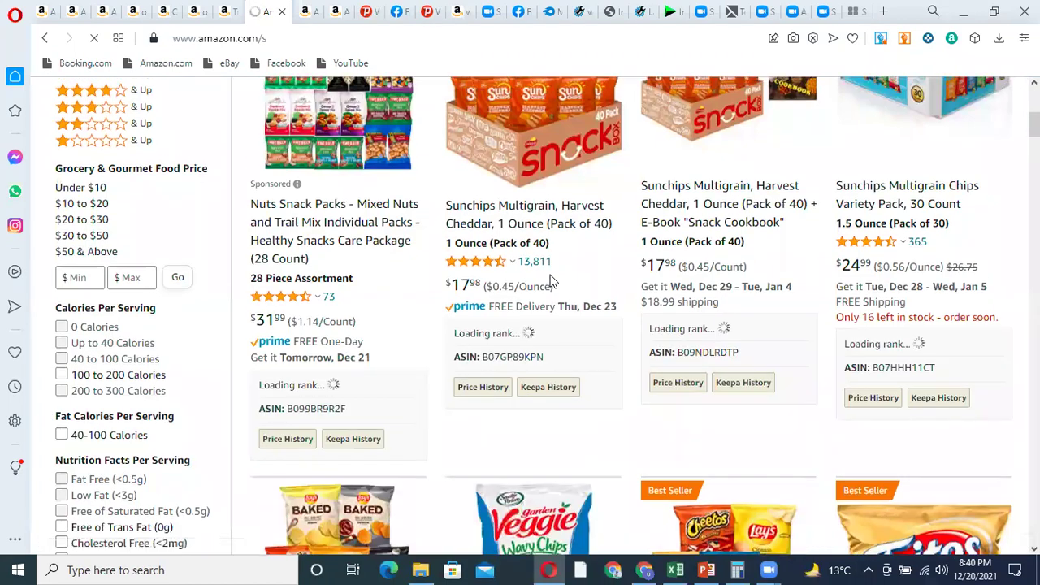
pyautogui.scroll(-5, 406, 292)
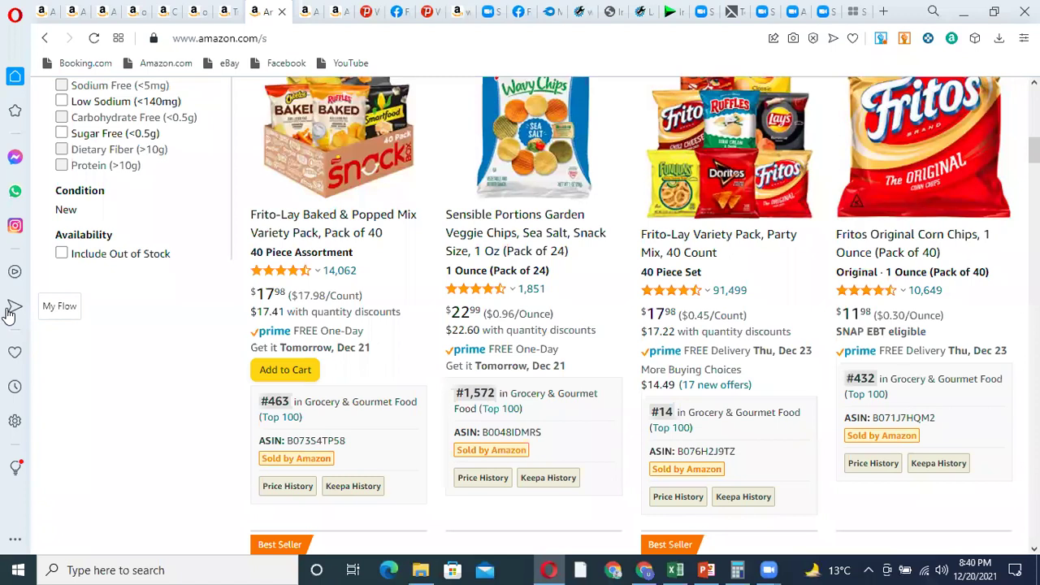
# Step: Switch to the dropshipping profit sheet in Excel to check the sales tax formula, and return to Chrome
pyautogui.click(685, 570)
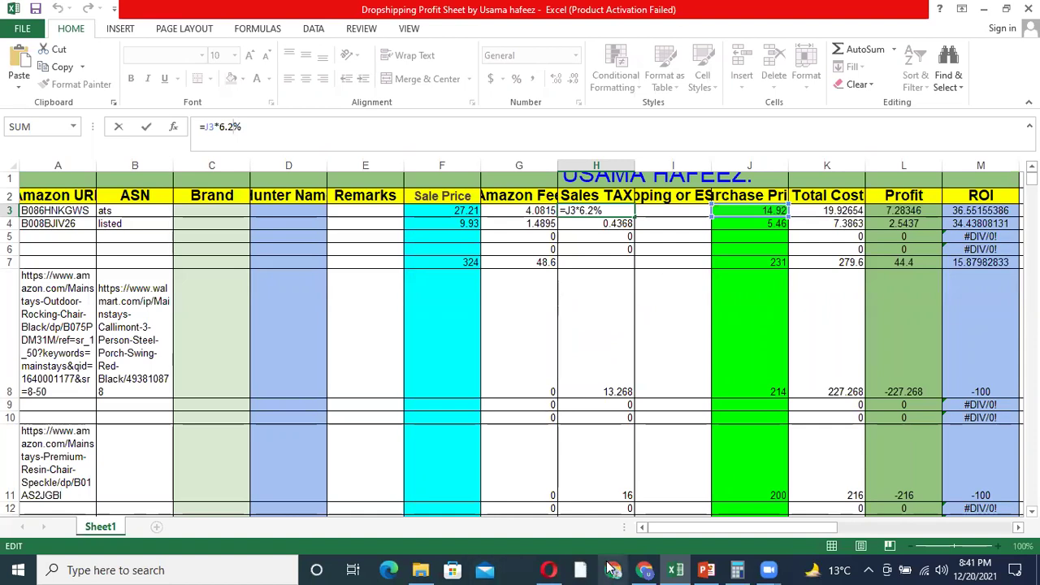
pyautogui.moveTo(649, 568)
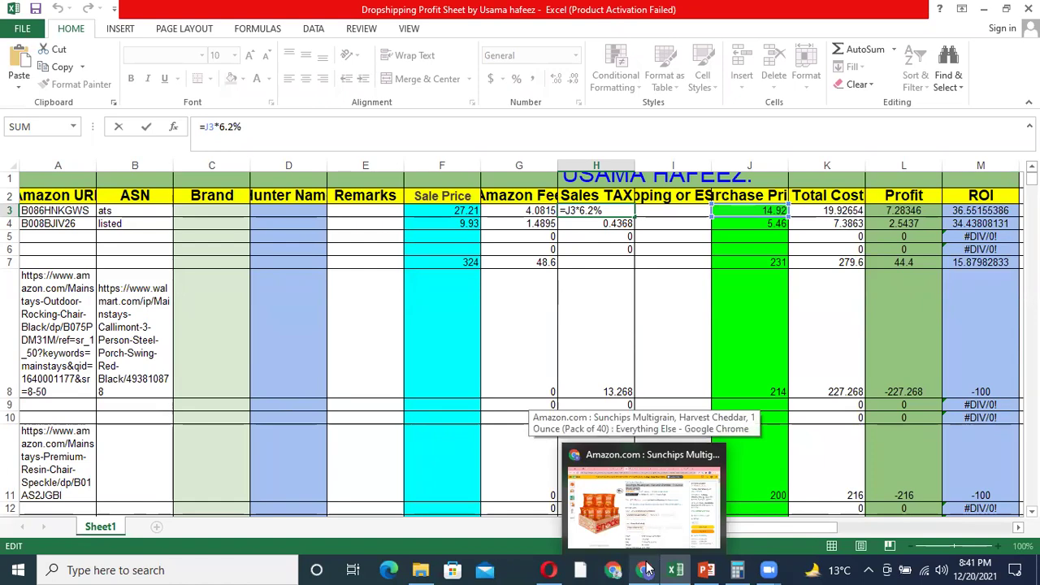
pyautogui.click(648, 571)
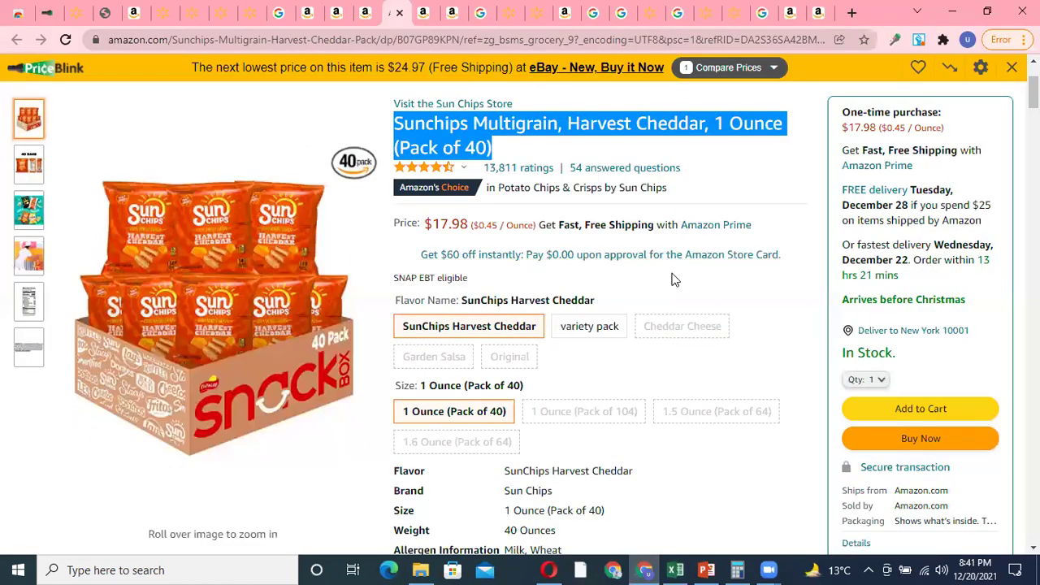
# Step: Examine the Sunchips 40-pack's price, flavor and size options and item details on its Amazon listing
pyautogui.scroll(-3, 671, 279)
pyautogui.scroll(-1, 673, 278)
pyautogui.scroll(2, 524, 155)
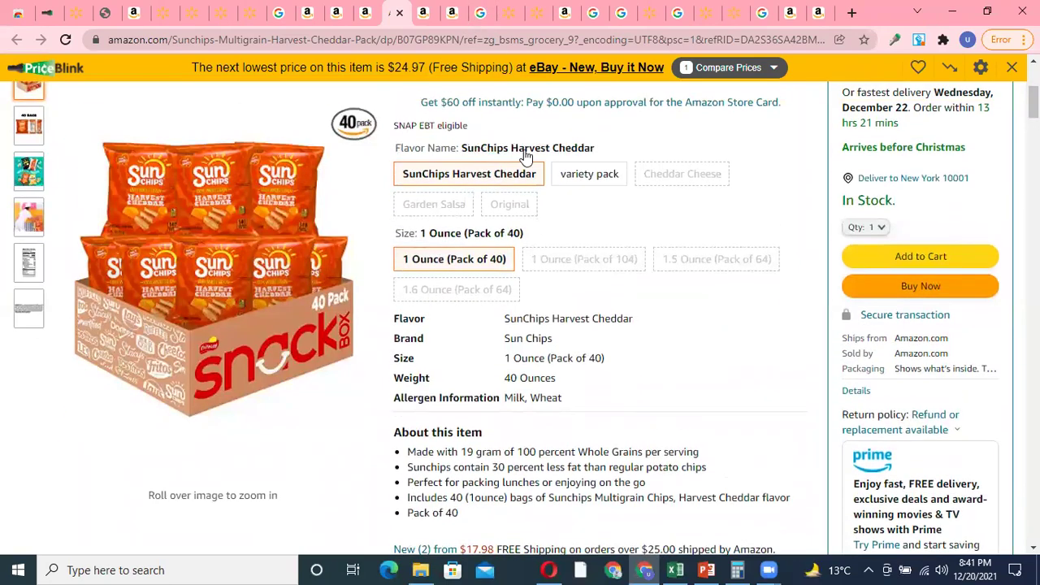
pyautogui.scroll(2, 495, 255)
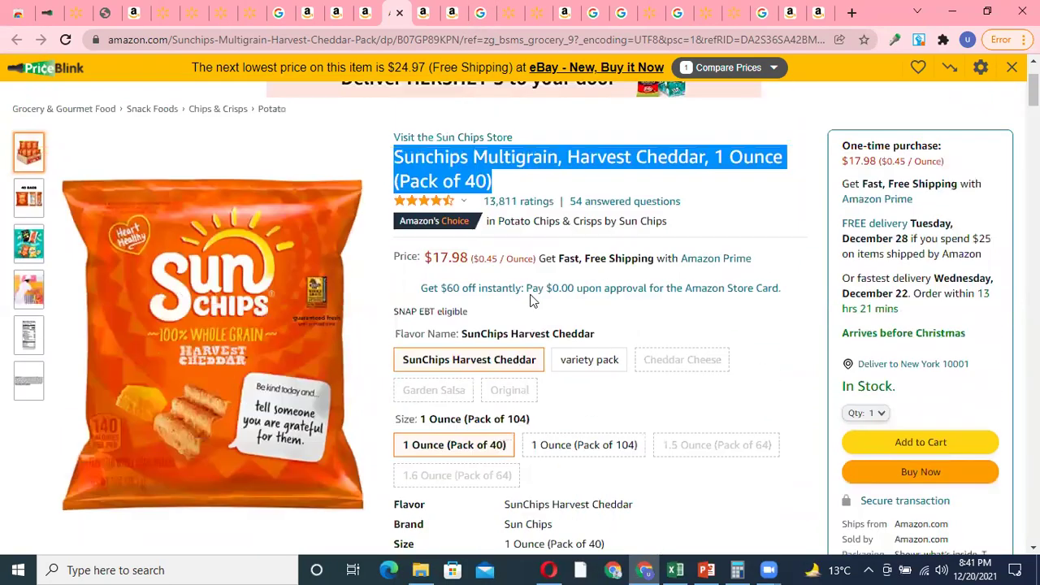
pyautogui.scroll(1, 530, 300)
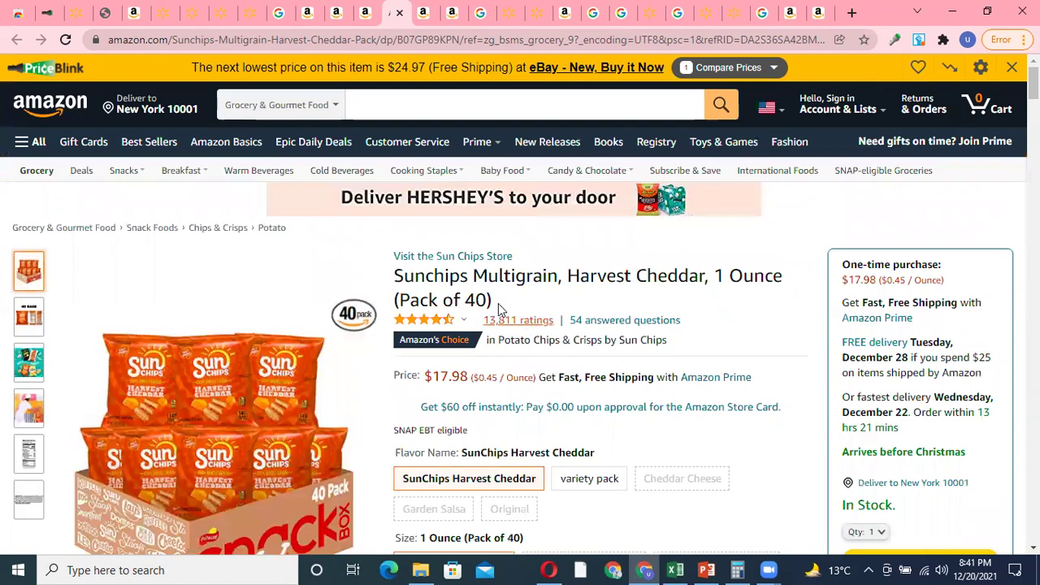
# Step: View the Sunchips 40-pack's other offers, expand the main offer's shipping and seller details, and close the offer list
pyautogui.scroll(-1, 708, 353)
pyautogui.scroll(-8, 710, 353)
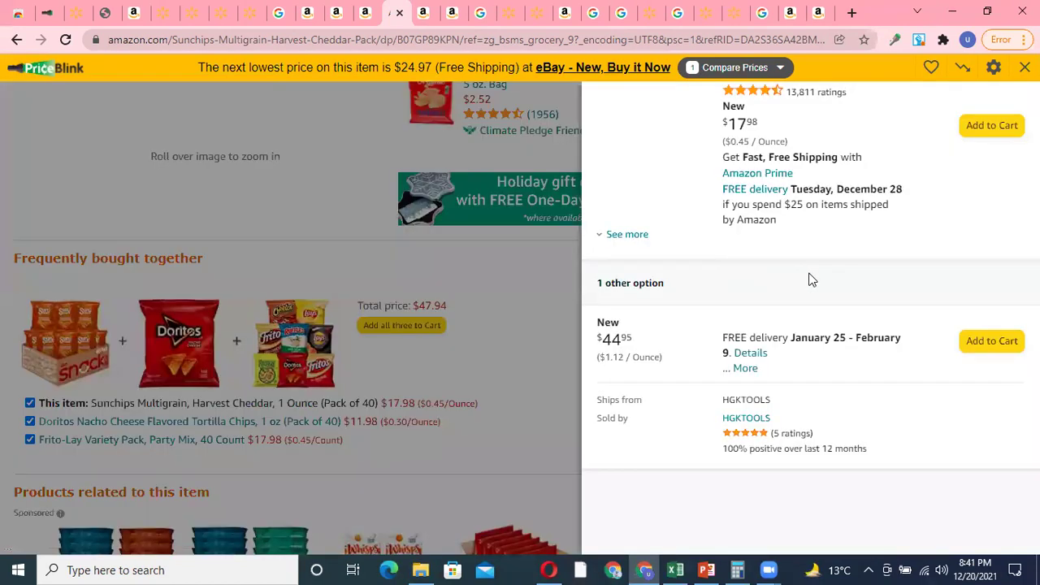
pyautogui.click(616, 234)
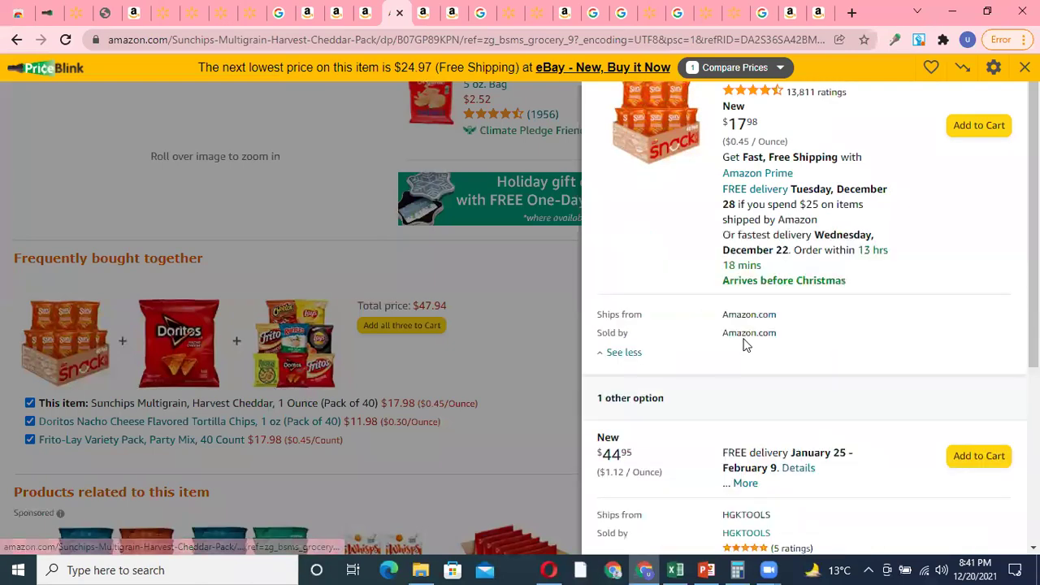
pyautogui.click(555, 267)
pyautogui.scroll(4, 638, 313)
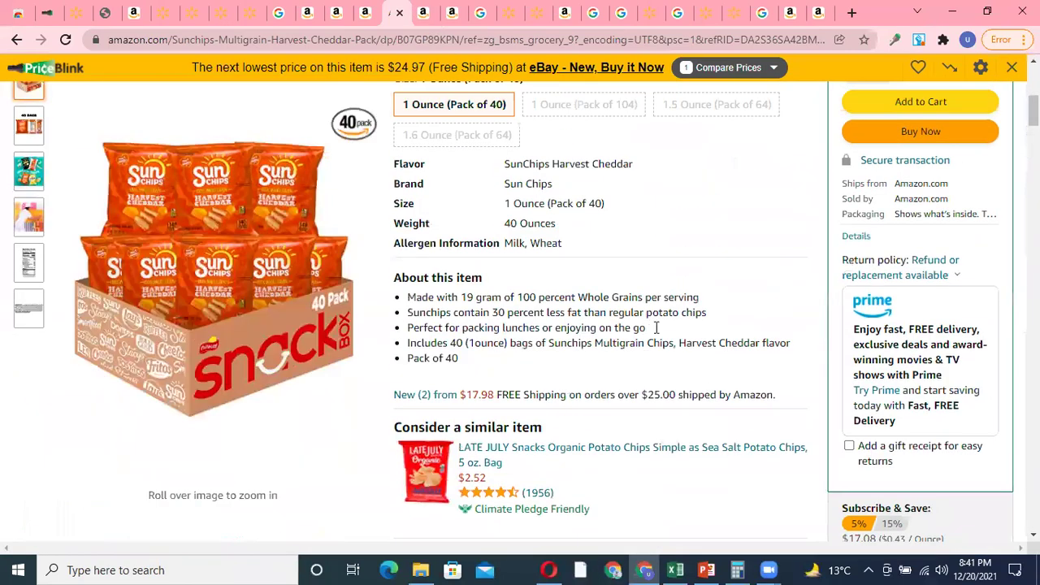
# Step: Glance over the Hamilton Beach food processor listing and switch to the Best Farter Ever whiskey glass listing on Amazon
pyautogui.hotkey('ctrl', 'Tab')
pyautogui.scroll(-1, 882, 339)
pyautogui.scroll(-3, 882, 340)
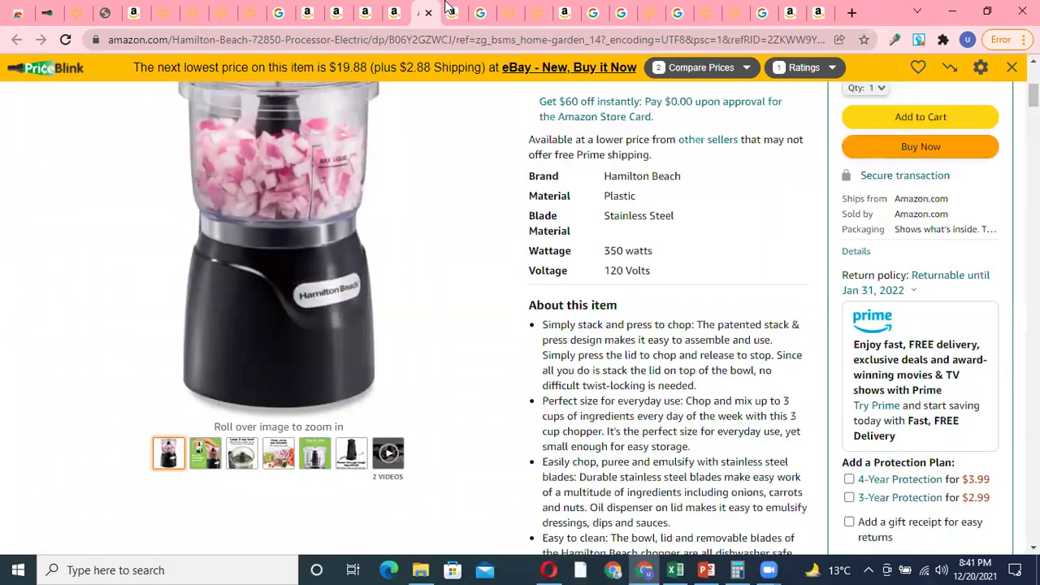
pyautogui.click(537, 13)
pyautogui.click(565, 13)
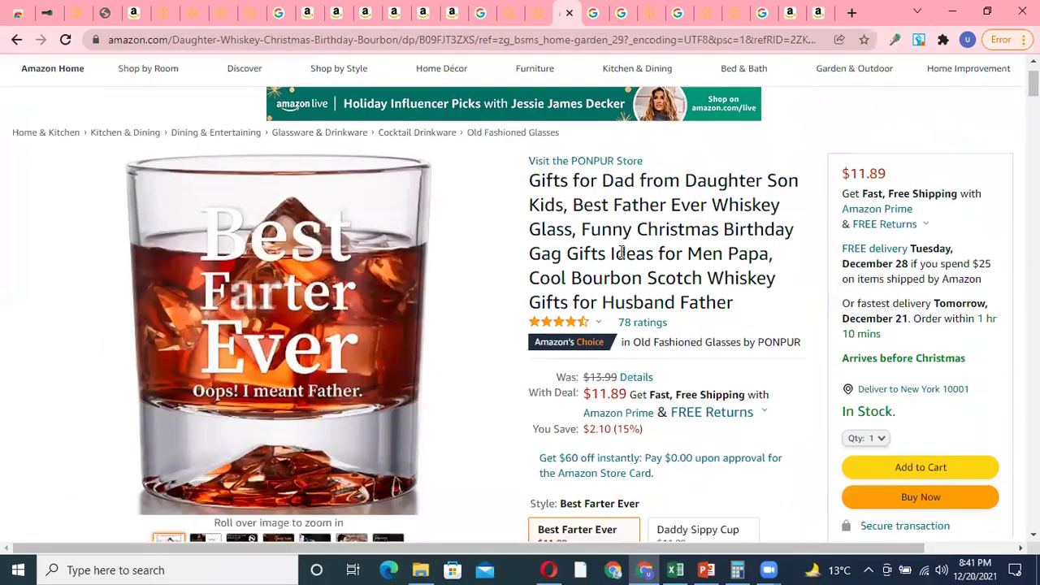
# Step: Look over the whiskey glass's price, style options, item details and seller on its Amazon listing
pyautogui.scroll(-2, 833, 264)
pyautogui.scroll(-2, 833, 264)
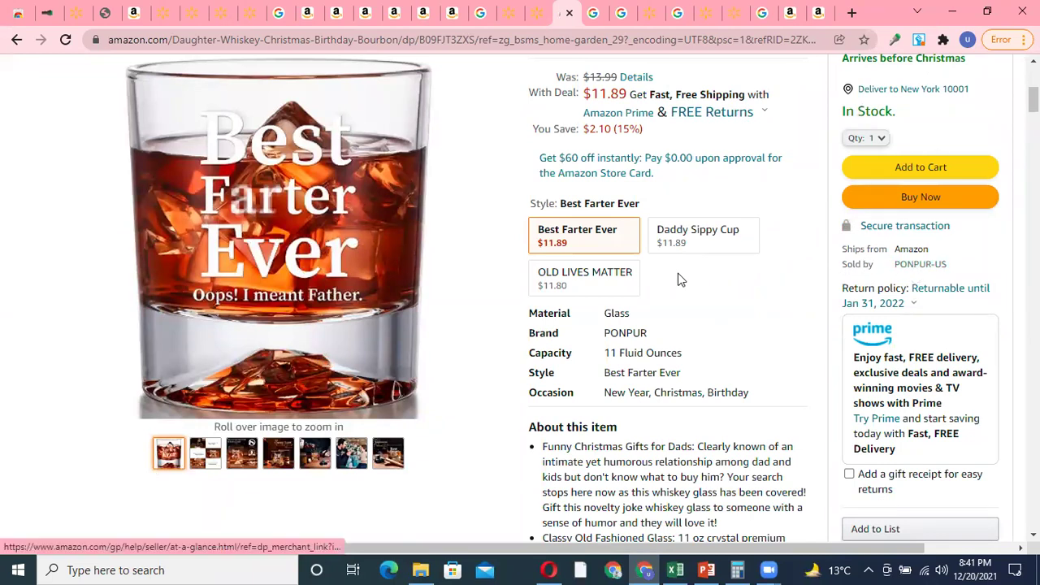
pyautogui.scroll(1, 616, 203)
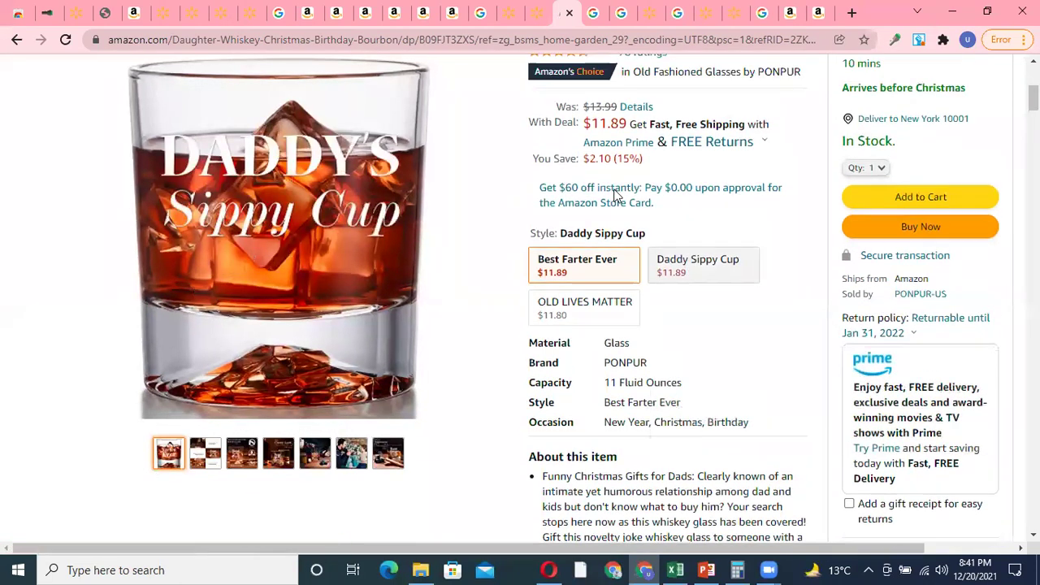
pyautogui.scroll(1, 615, 195)
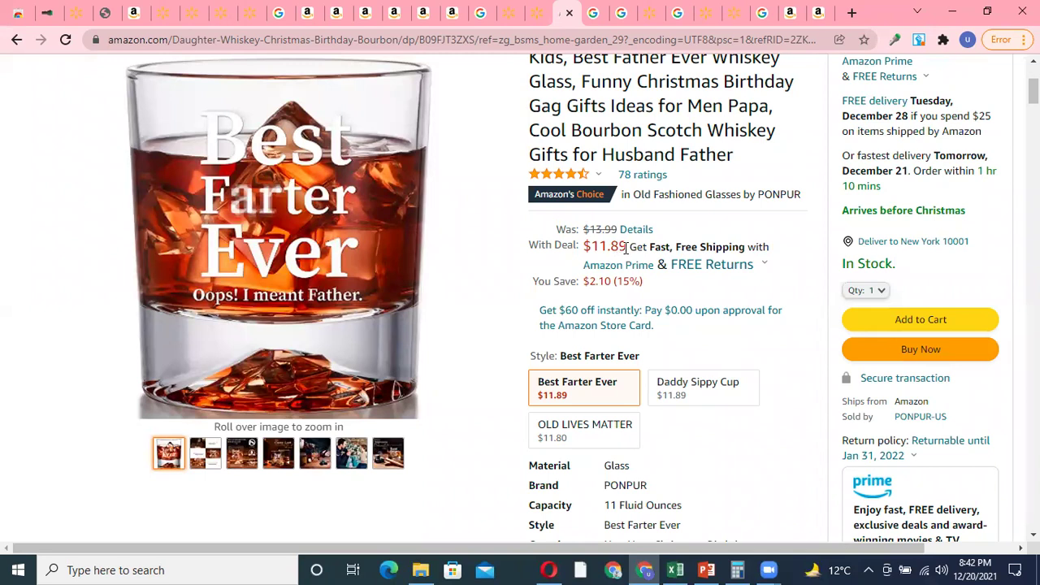
# Step: Open the PONPUR-US seller profile from the whiskey glass listing and bring up the seller's products
pyautogui.click(924, 418)
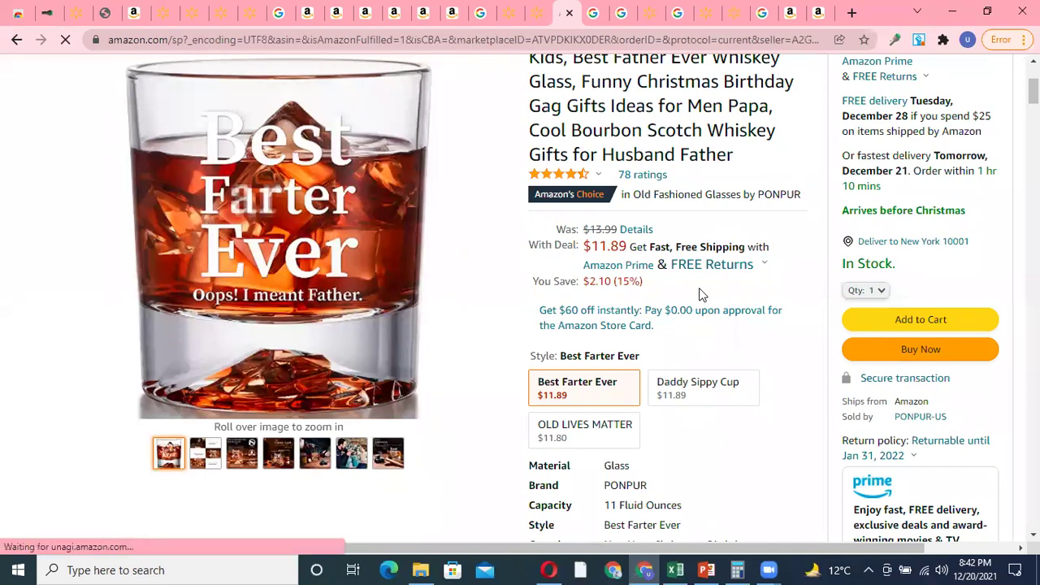
pyautogui.scroll(-3, 590, 302)
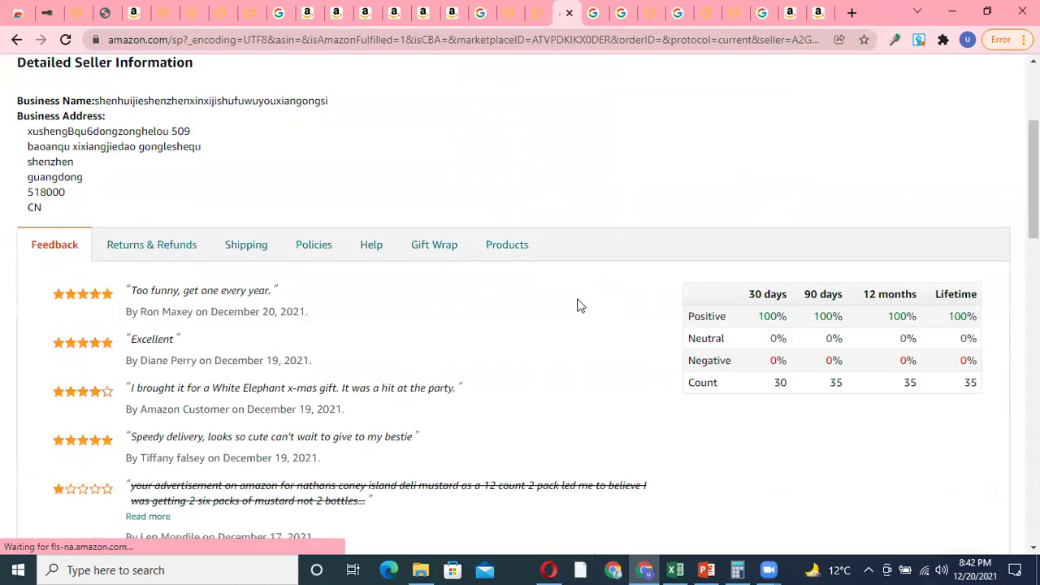
pyautogui.click(507, 249)
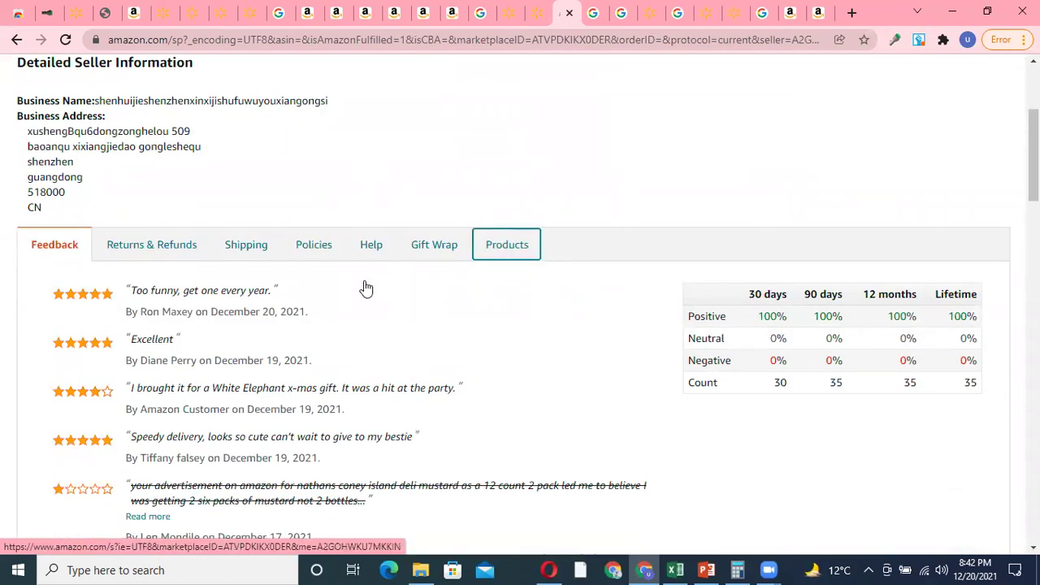
# Step: Browse PONPUR-US's product list, examining the items' prices, sales ranks and FBA seller counts
pyautogui.scroll(-3, 493, 409)
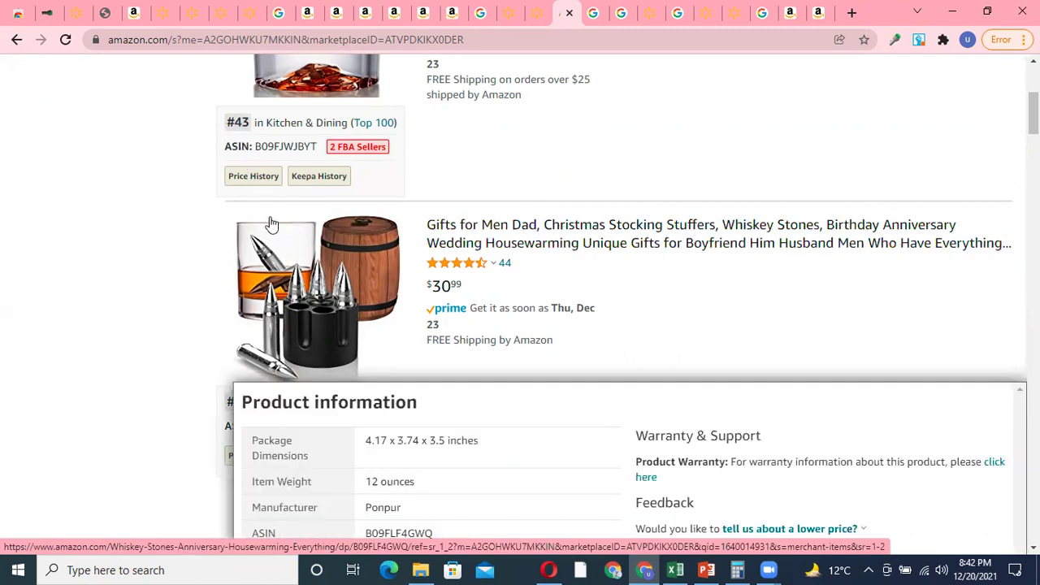
pyautogui.scroll(-5, 146, 339)
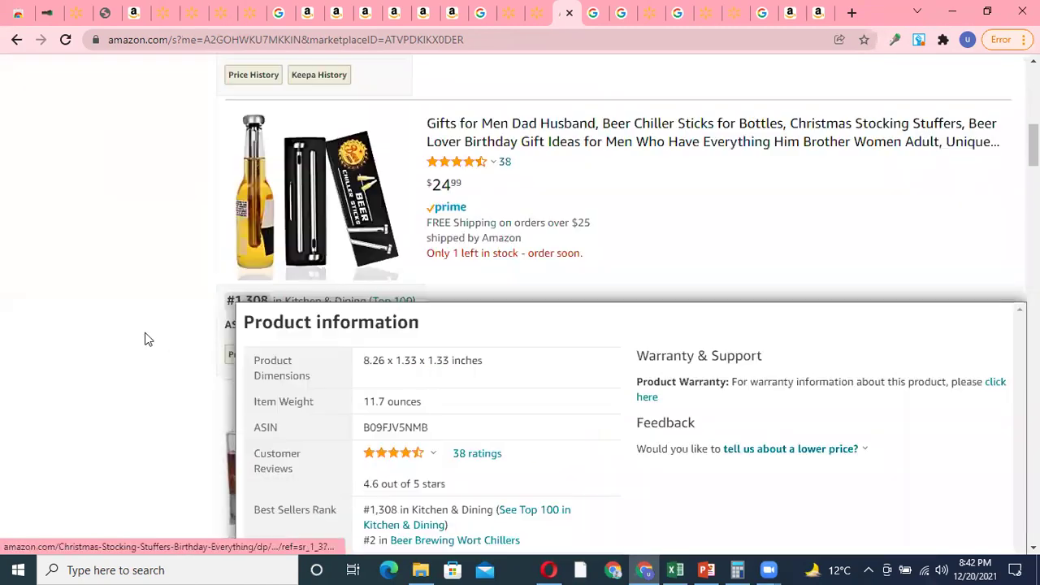
pyautogui.scroll(-3, 363, 301)
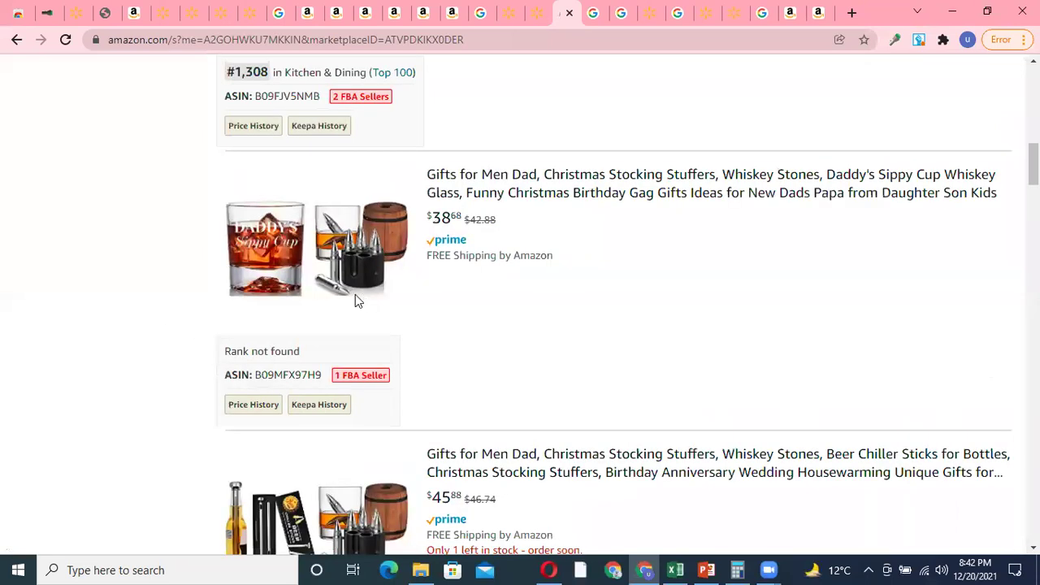
pyautogui.scroll(-3, 253, 310)
pyautogui.scroll(-3, 254, 311)
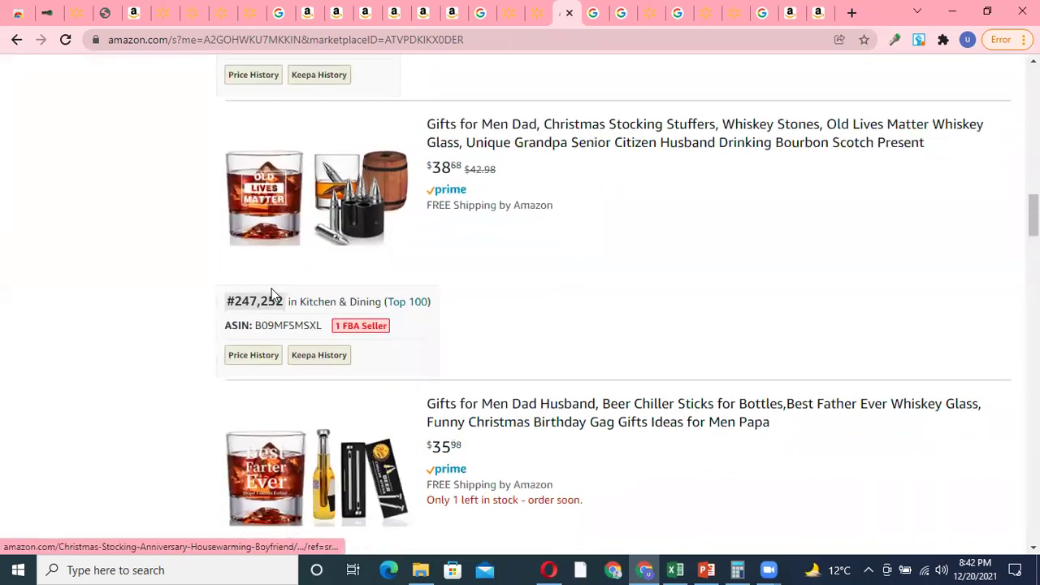